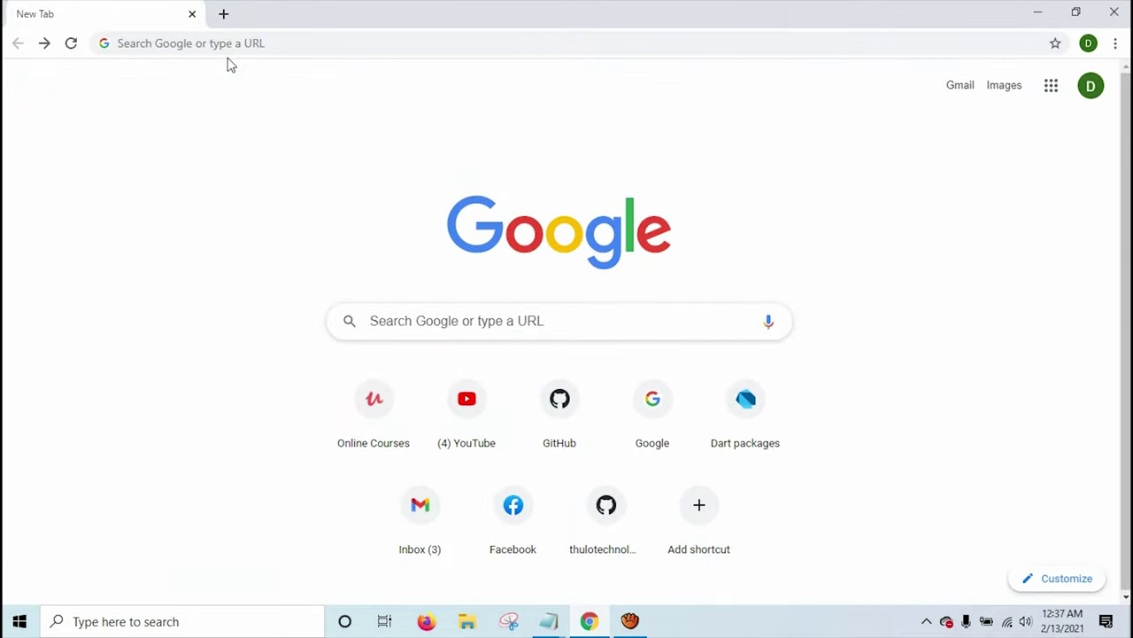
Paste dialogflow.cloud.google.com into Chrome's address bar and load the site.
{"action": "left_click", "coordinate": [223, 46]}
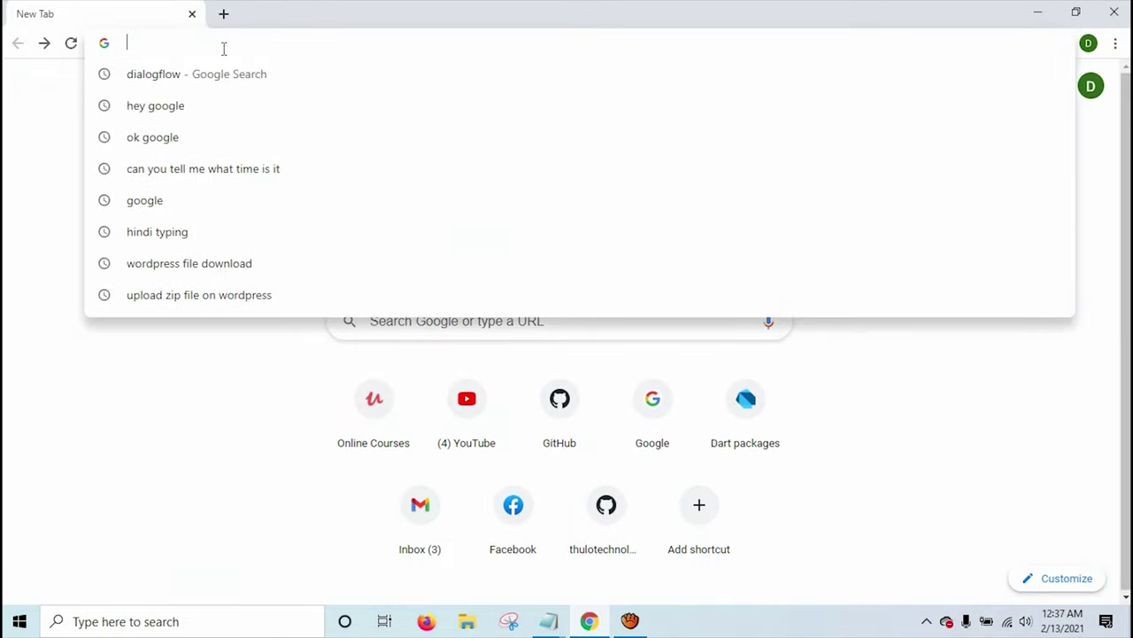
{"action": "type", "text": "dialogflow.cloud.google.com"}
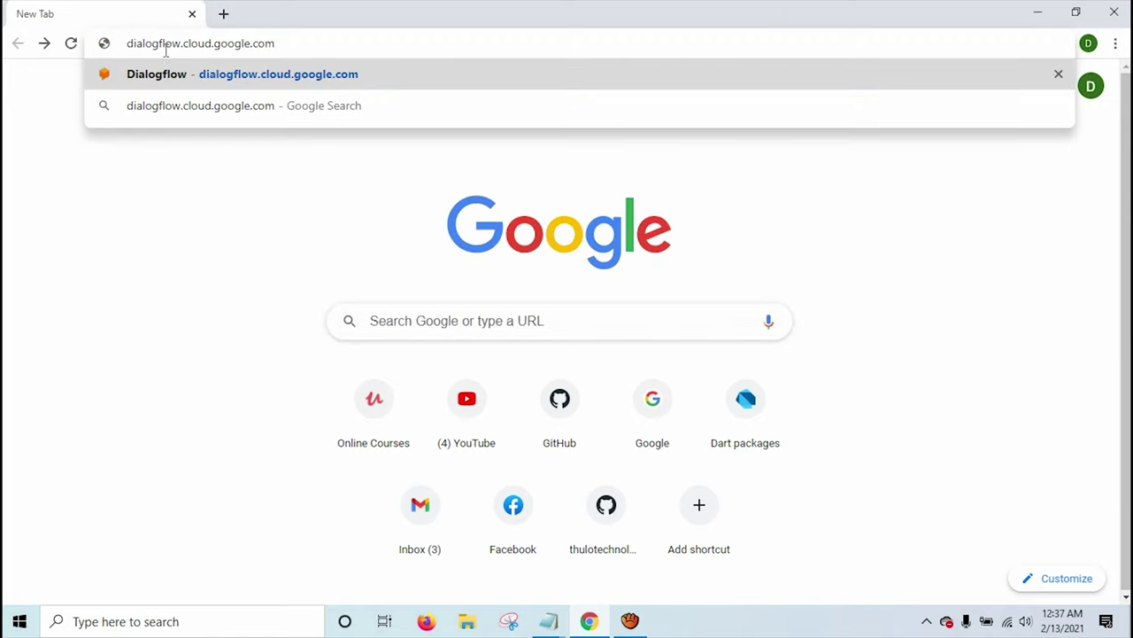
{"action": "double_click", "coordinate": [227, 46]}
{"action": "left_click", "coordinate": [301, 52]}
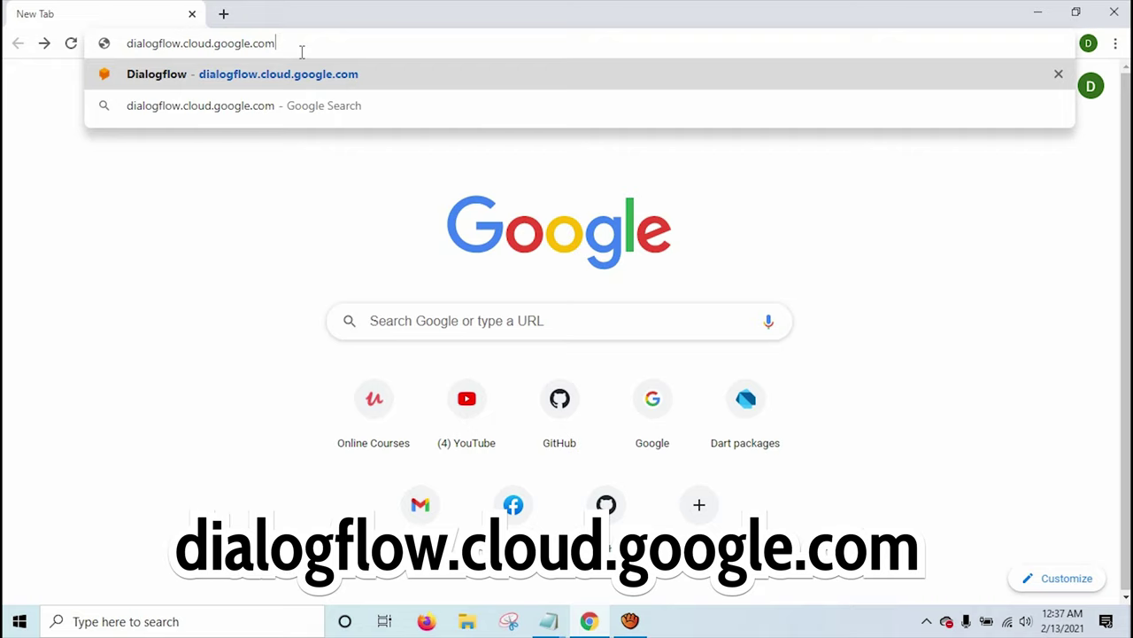
{"action": "key", "text": "Return"}
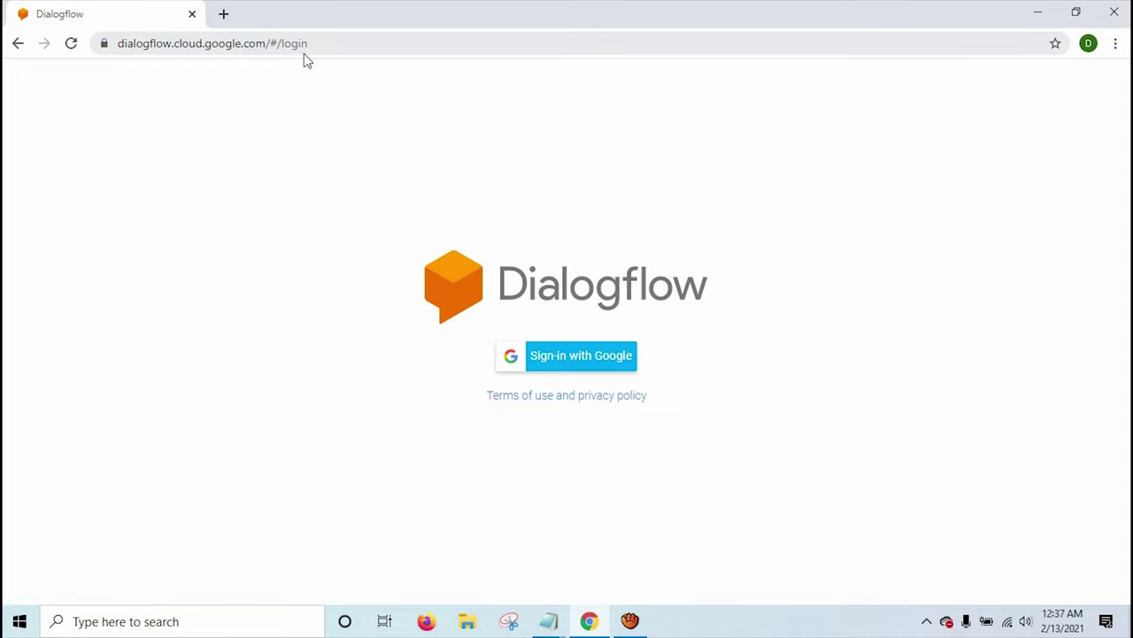
Sign in with Google, choosing the Google account in the popup.
{"action": "left_click", "coordinate": [576, 358]}
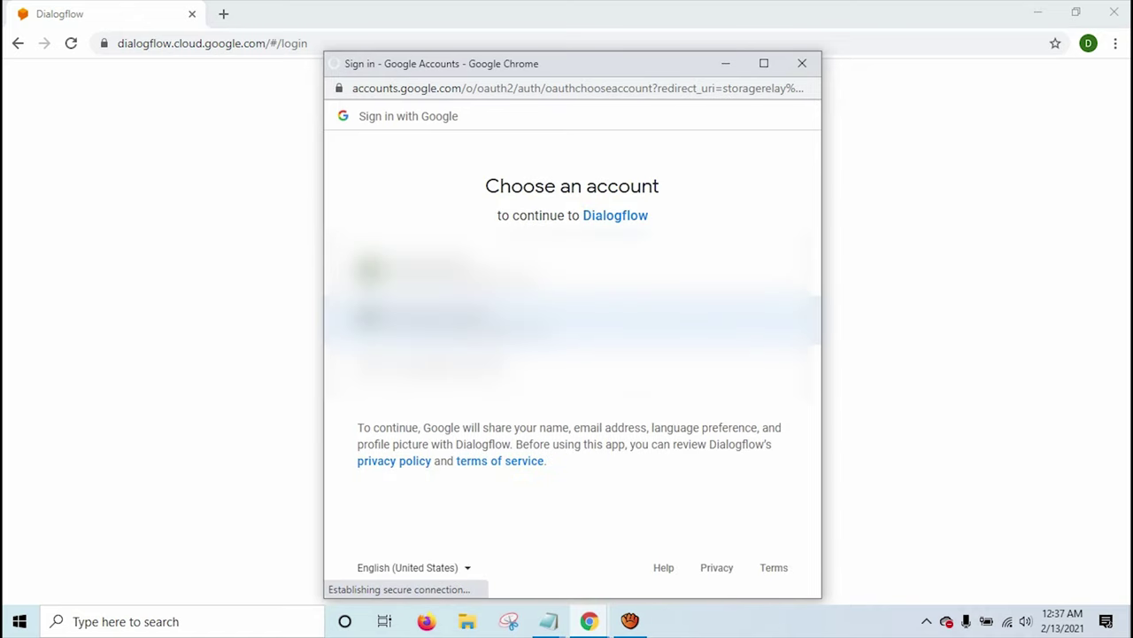
{"action": "left_click", "coordinate": [425, 319]}
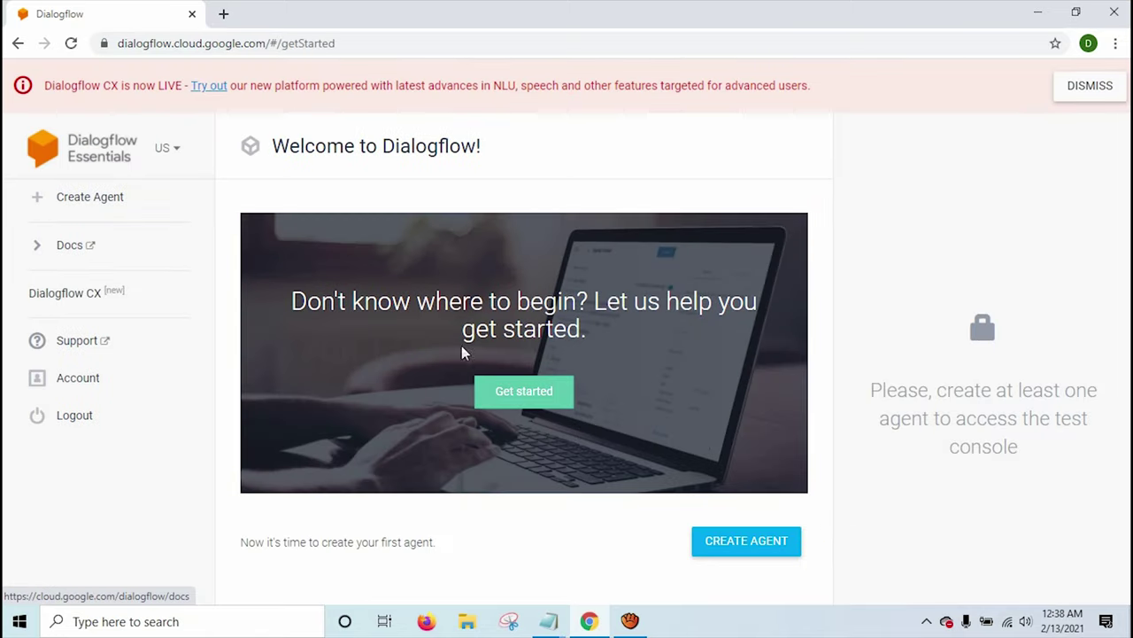
Accept the Dialogflow Terms of Service and open the new agent form.
{"action": "left_click", "coordinate": [82, 199]}
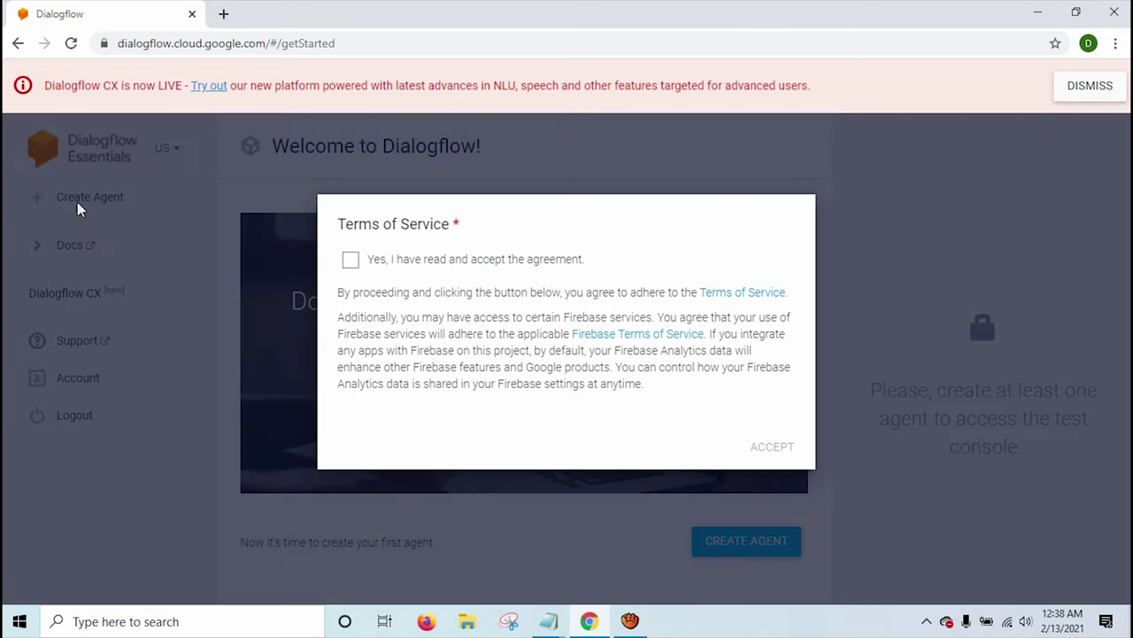
{"action": "left_click", "coordinate": [350, 261]}
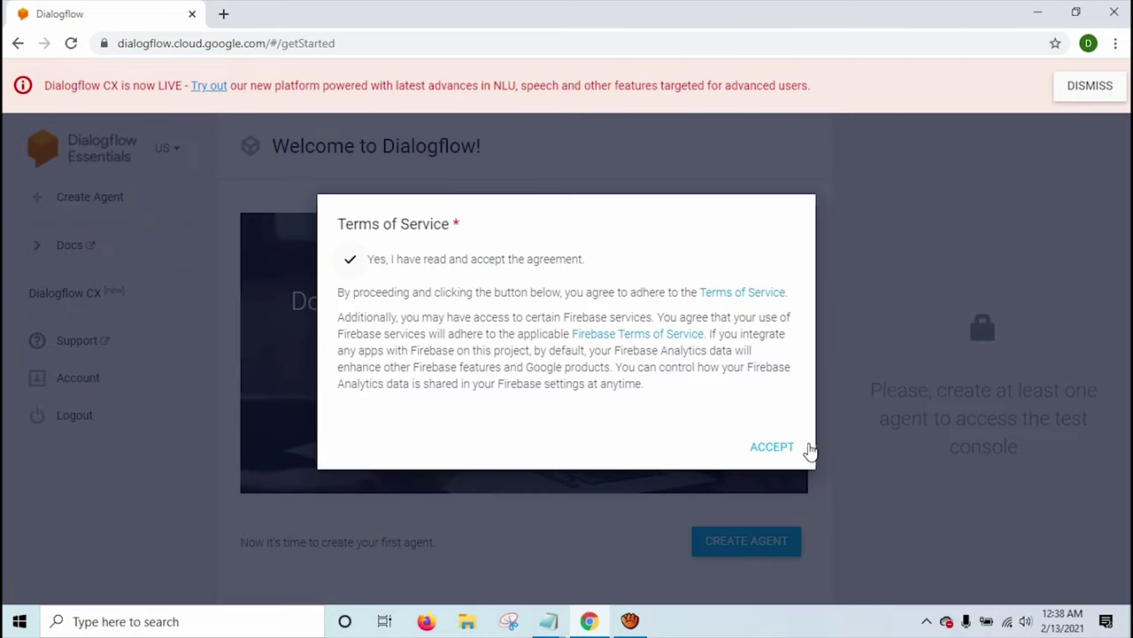
{"action": "left_click", "coordinate": [772, 448]}
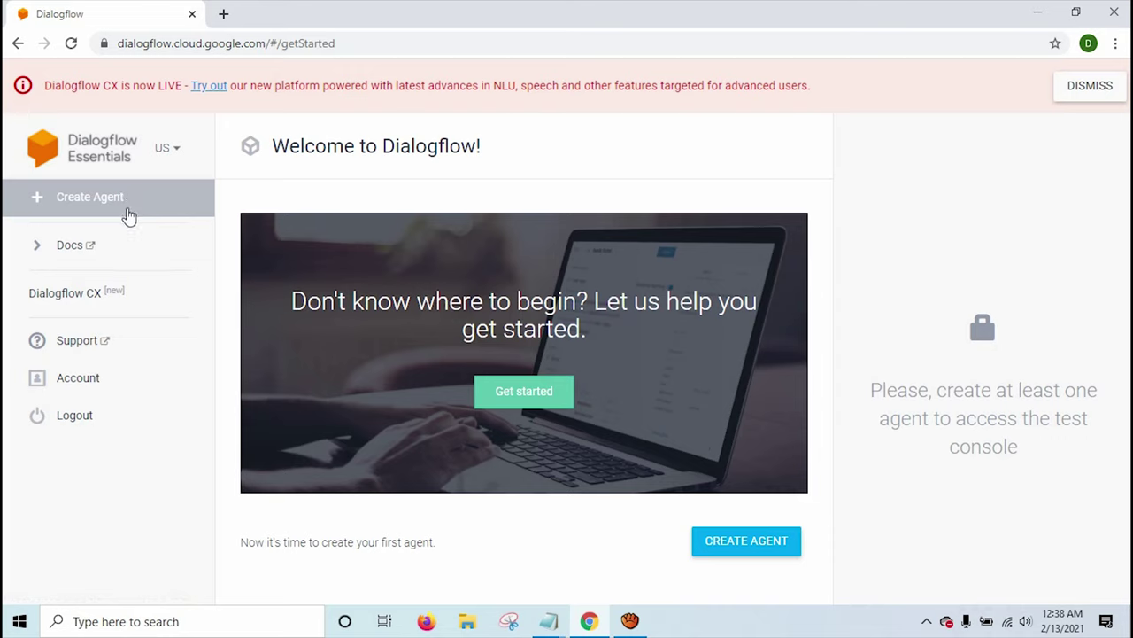
{"action": "left_click", "coordinate": [128, 215]}
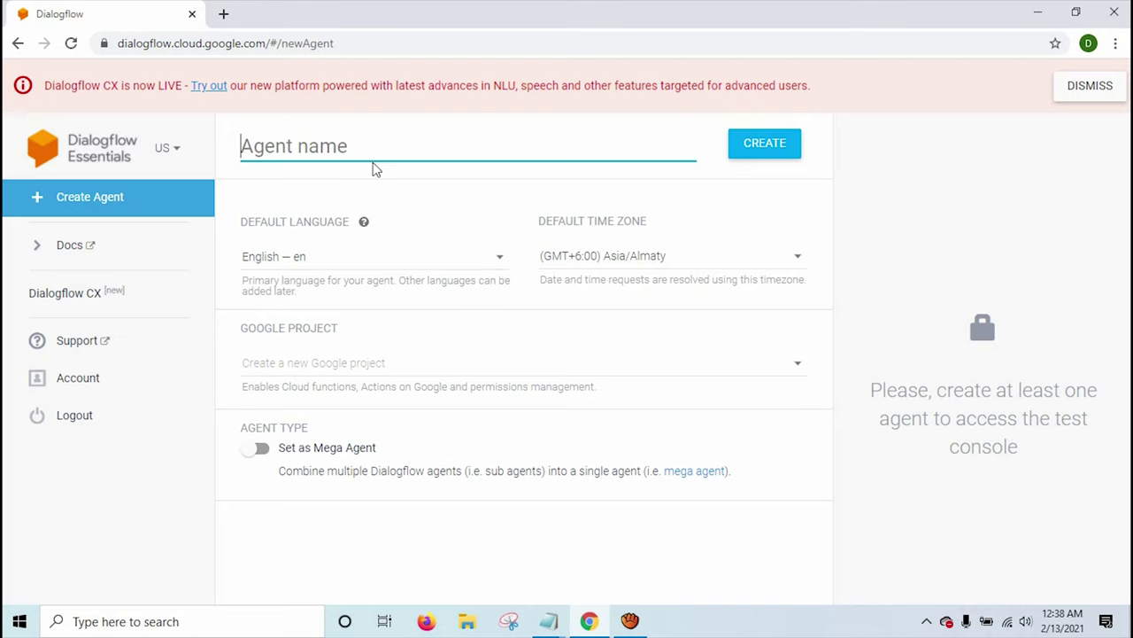
Create agent 'Chaya' with time zone (GMT+5:45) Asia/Kathmandu and dismiss the CX banner.
{"action": "type", "text": "Chaya"}
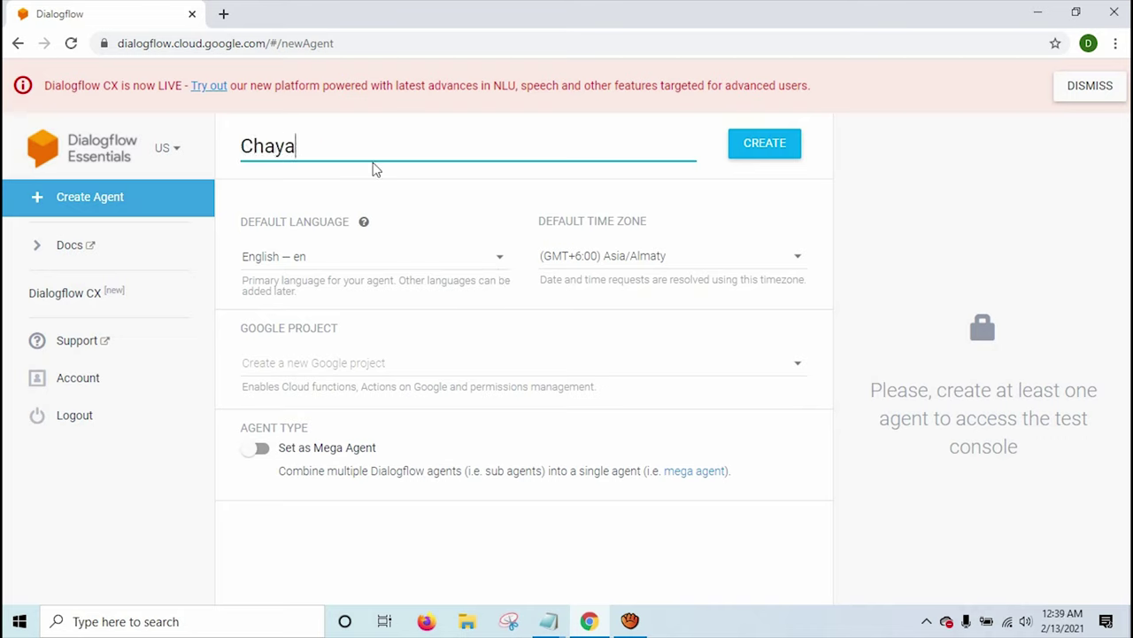
{"action": "key", "text": "ctrl+a"}
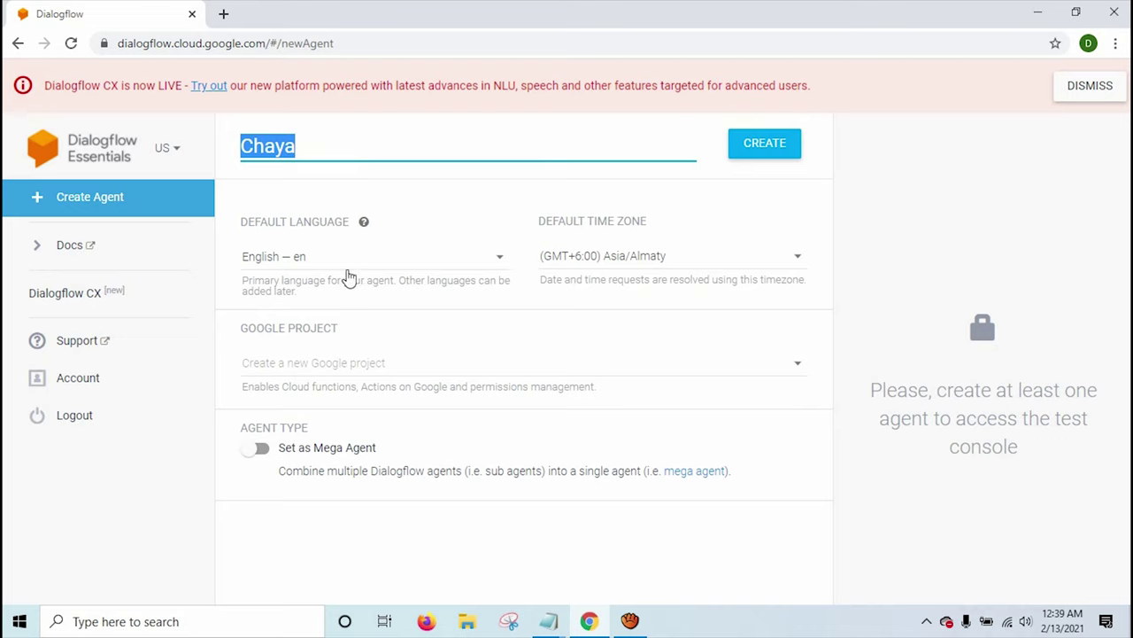
{"action": "left_click", "coordinate": [601, 263]}
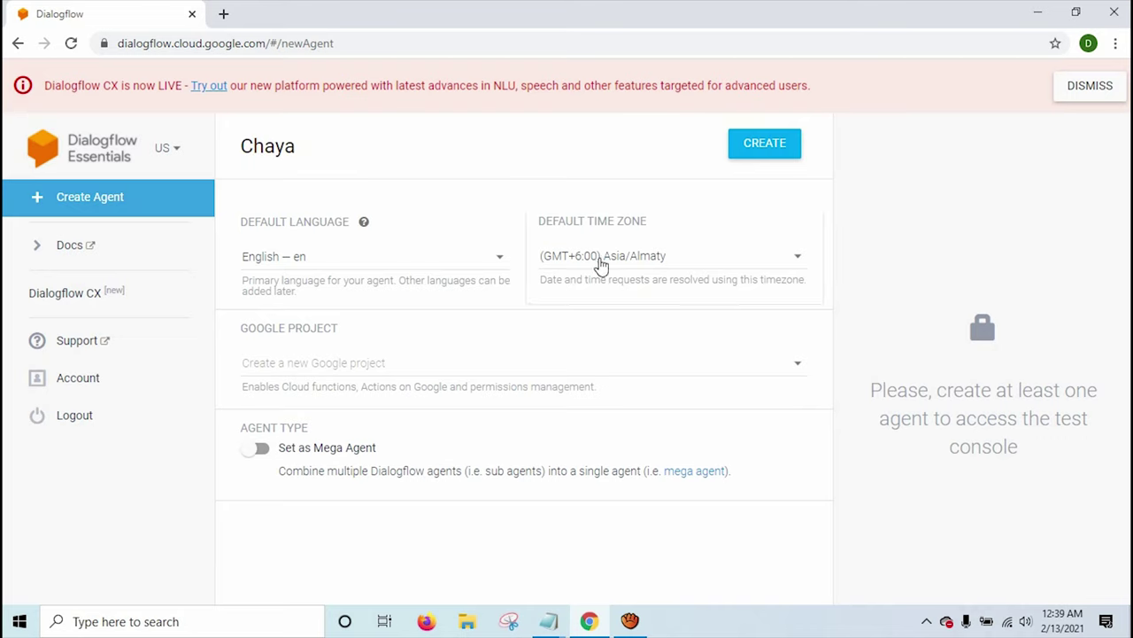
{"action": "left_click", "coordinate": [624, 218]}
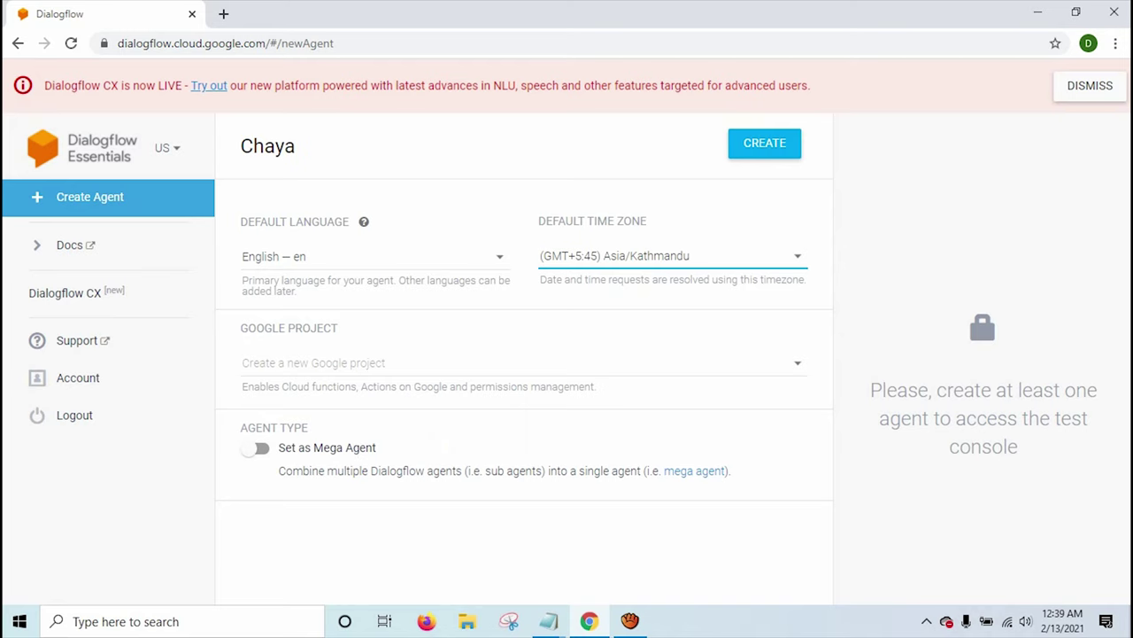
{"action": "left_click", "coordinate": [763, 152]}
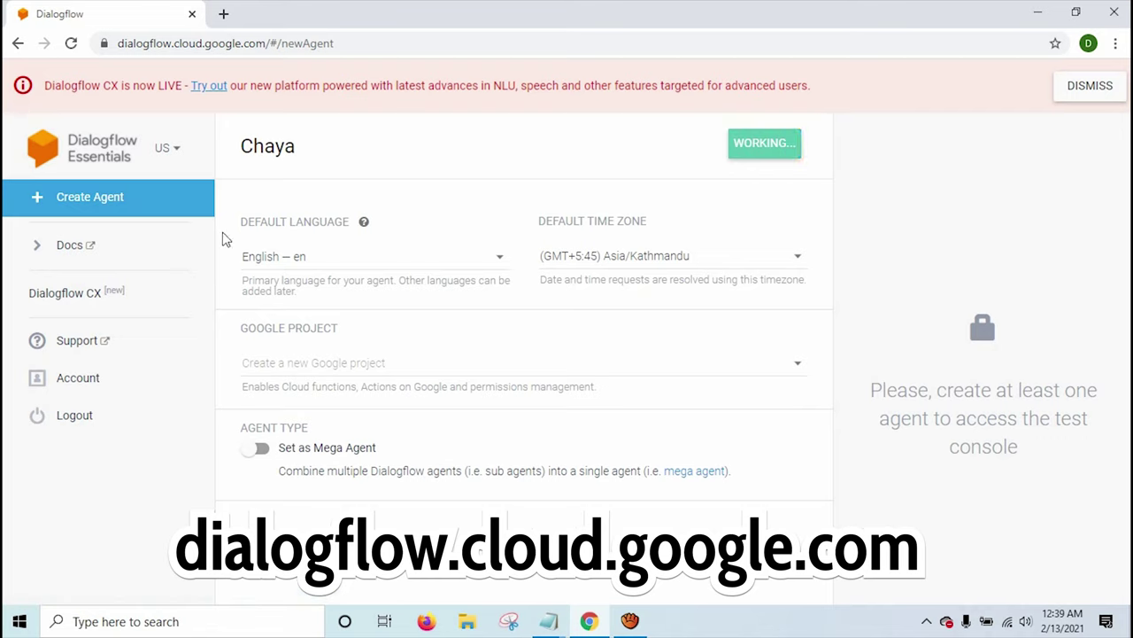
{"action": "left_click", "coordinate": [1089, 85]}
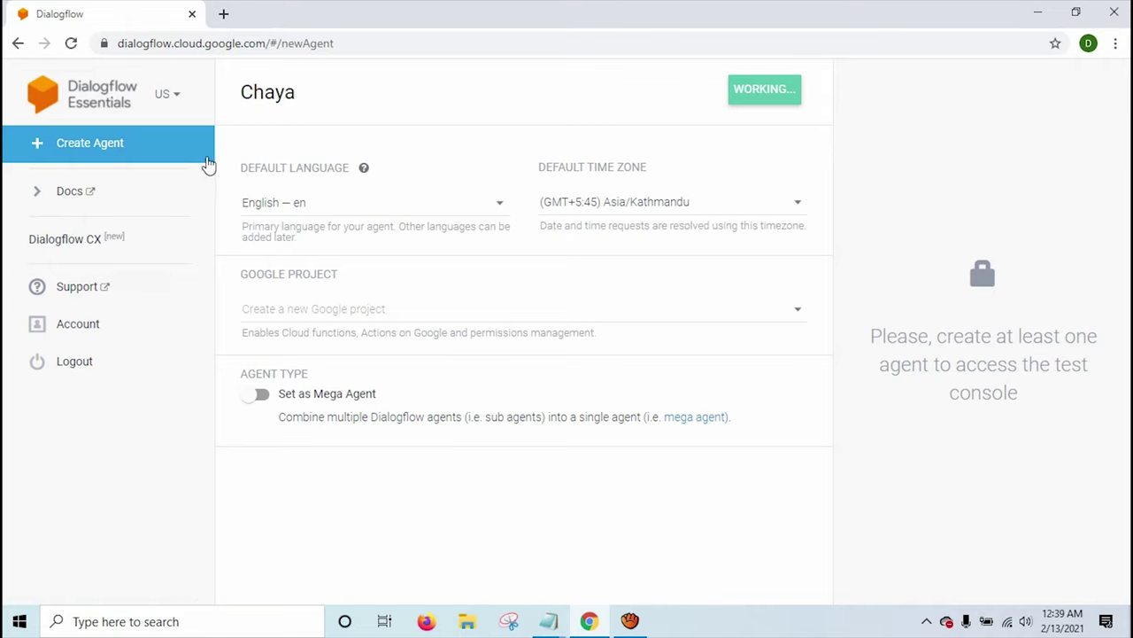
{"action": "double_click", "coordinate": [276, 97]}
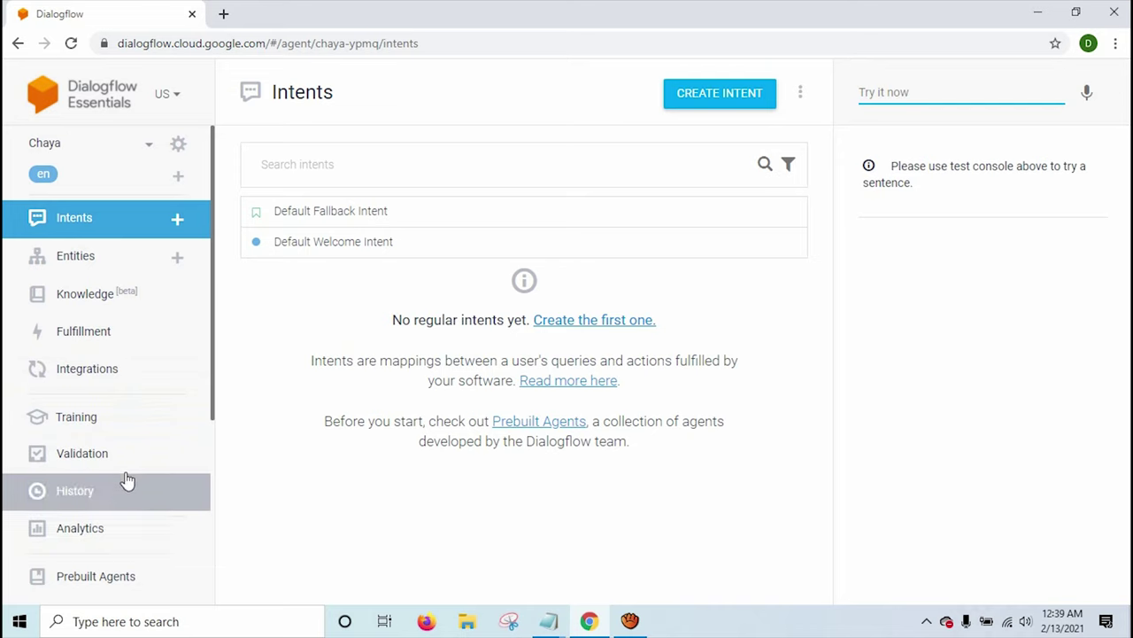
Open Default Welcome Intent from Chaya's intents list, leaving both intents unticked.
{"action": "scroll", "coordinate": [124, 476], "scroll_direction": "down", "scroll_amount": 2}
{"action": "scroll", "coordinate": [167, 486], "scroll_direction": "down", "scroll_amount": 2}
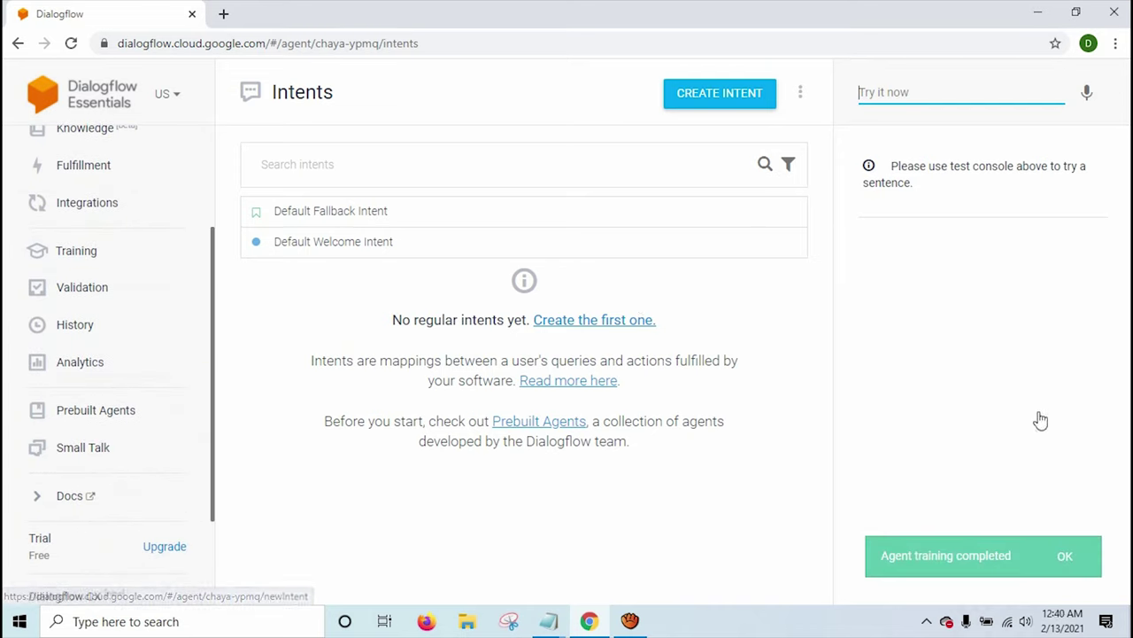
{"action": "left_click_drag", "start_coordinate": [896, 556], "coordinate": [942, 556]}
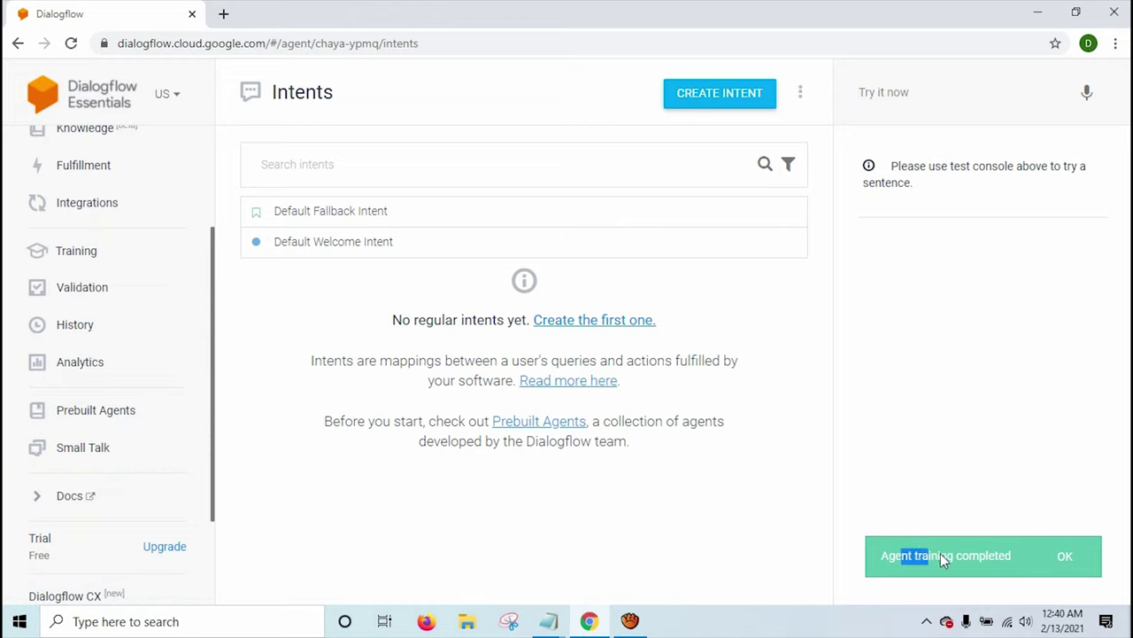
{"action": "left_click", "coordinate": [1002, 556]}
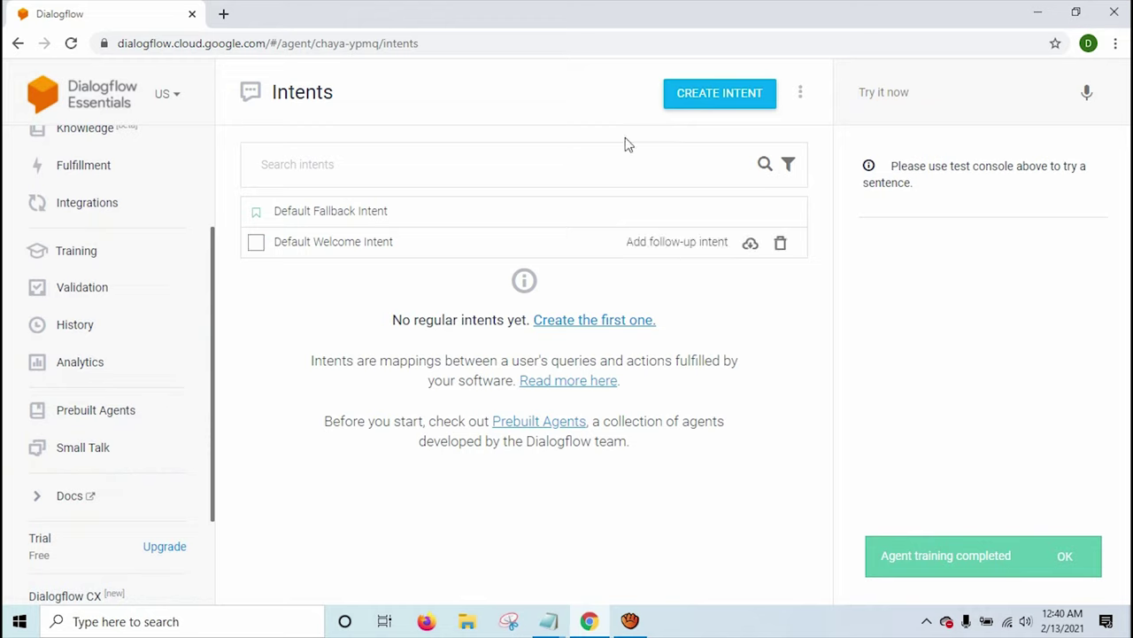
{"action": "left_click", "coordinate": [254, 246]}
{"action": "left_click", "coordinate": [261, 217]}
{"action": "left_click", "coordinate": [263, 216]}
{"action": "left_click", "coordinate": [256, 239]}
{"action": "left_click", "coordinate": [348, 248]}
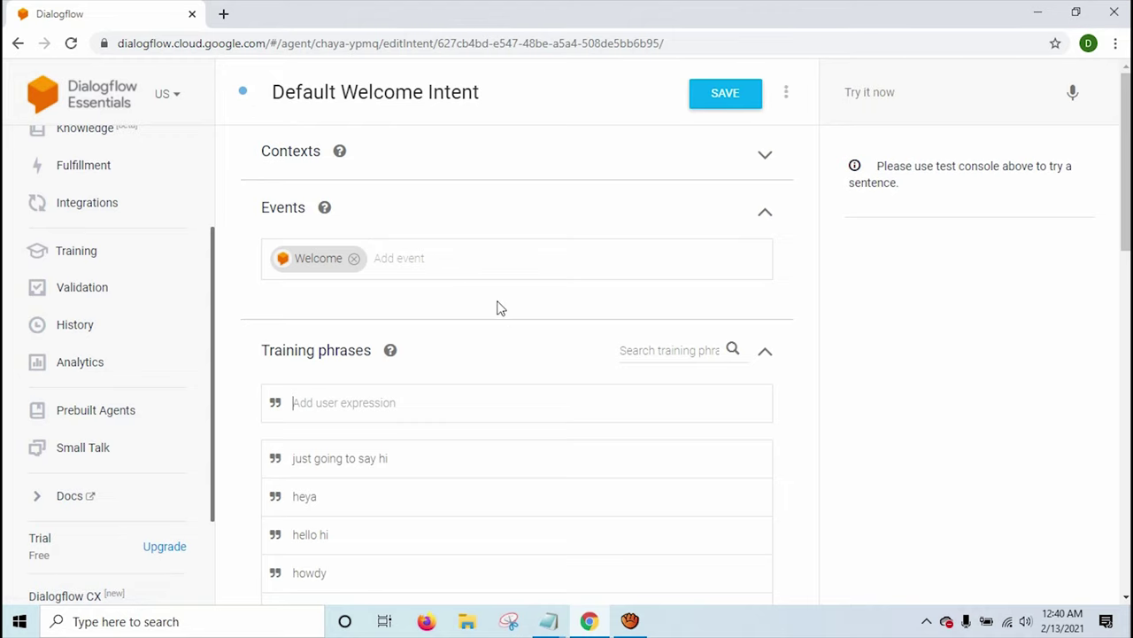
Review the Default Welcome Intent's training phrases and responses, then go back to Intents.
{"action": "scroll", "coordinate": [496, 314], "scroll_direction": "down", "scroll_amount": 2}
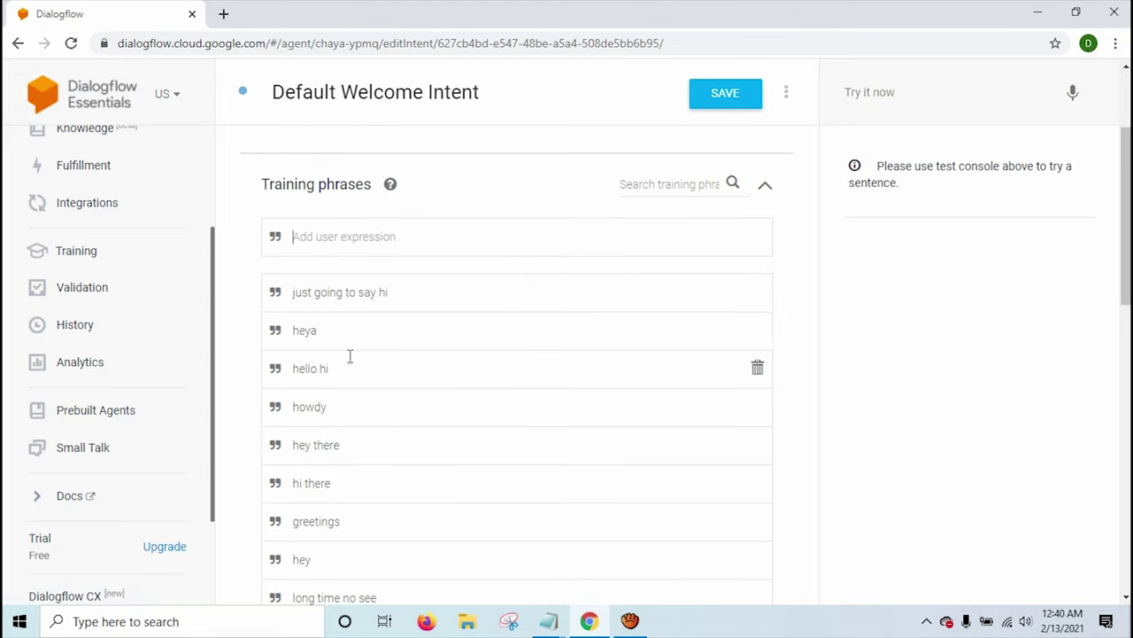
{"action": "scroll", "coordinate": [336, 383], "scroll_direction": "down", "scroll_amount": 8}
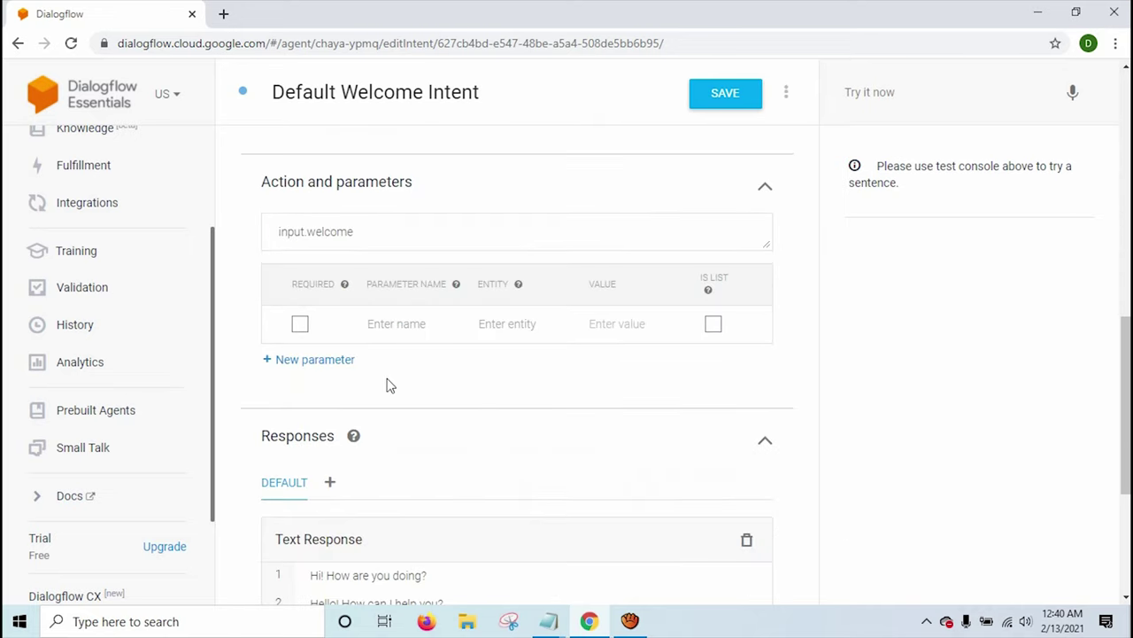
{"action": "scroll", "coordinate": [387, 384], "scroll_direction": "down", "scroll_amount": 1}
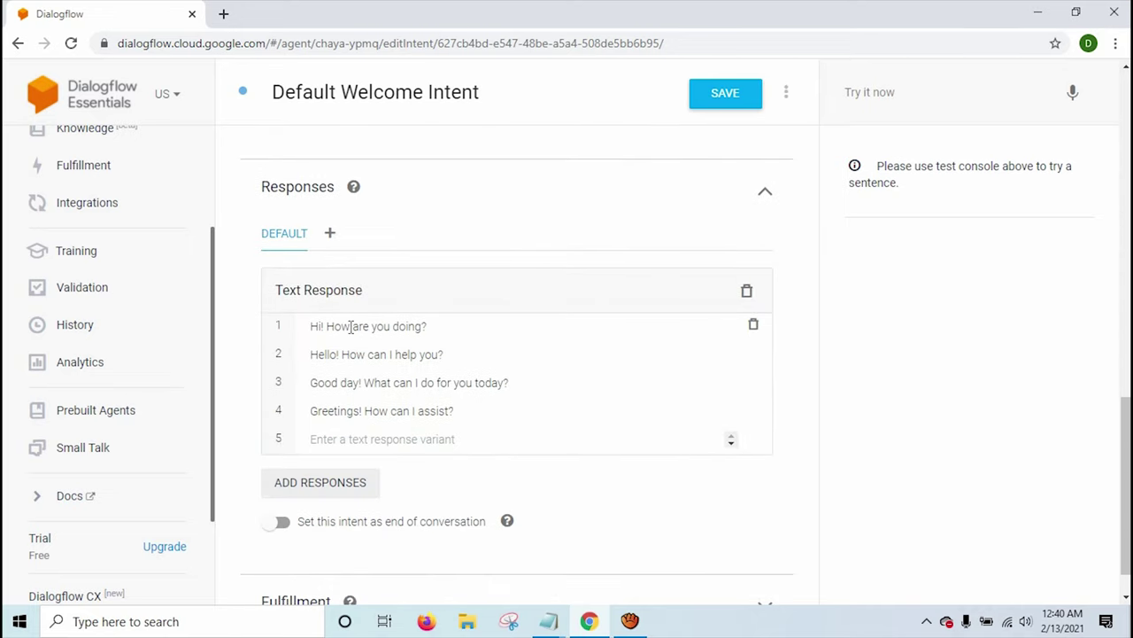
{"action": "scroll", "coordinate": [446, 333], "scroll_direction": "down", "scroll_amount": 1}
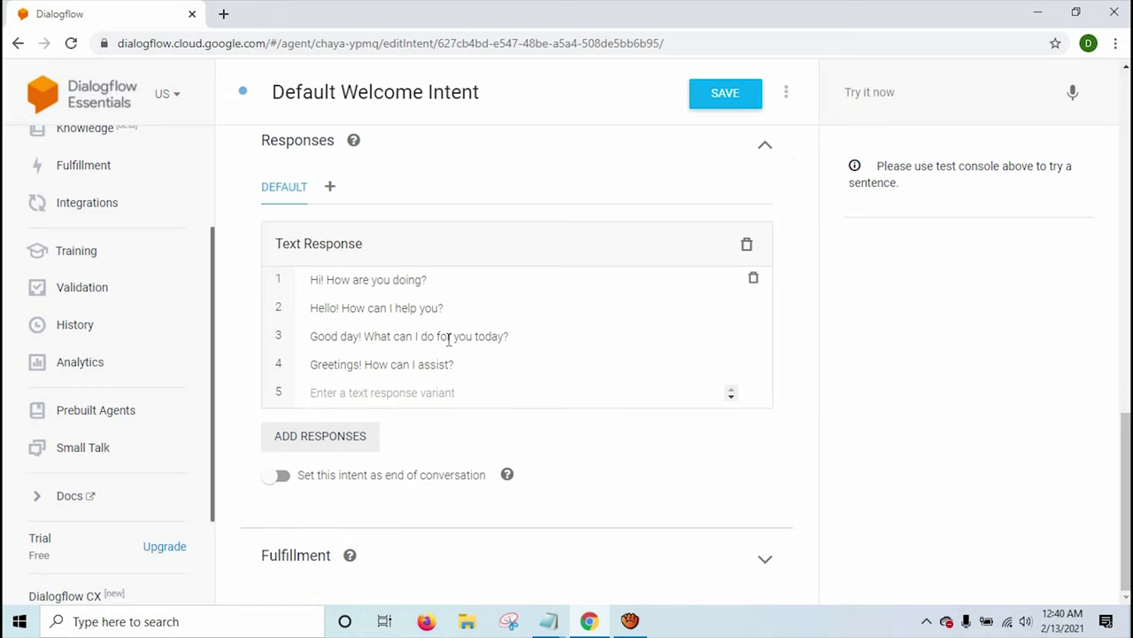
{"action": "scroll", "coordinate": [434, 368], "scroll_direction": "up", "scroll_amount": 8}
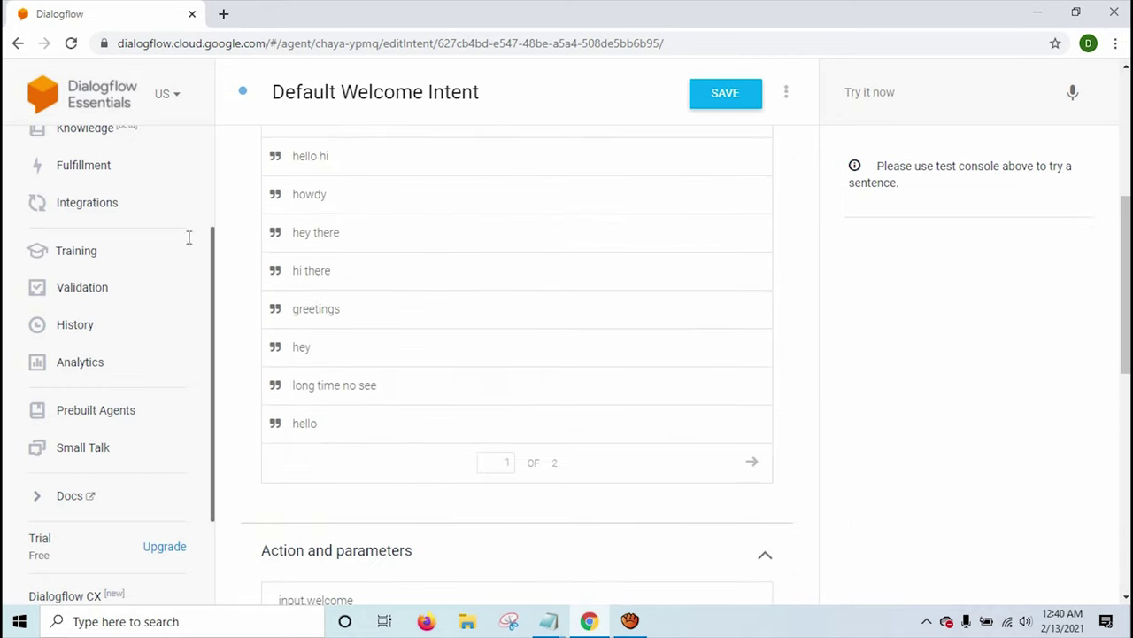
{"action": "scroll", "coordinate": [185, 243], "scroll_direction": "up", "scroll_amount": 2}
{"action": "left_click", "coordinate": [111, 225]}
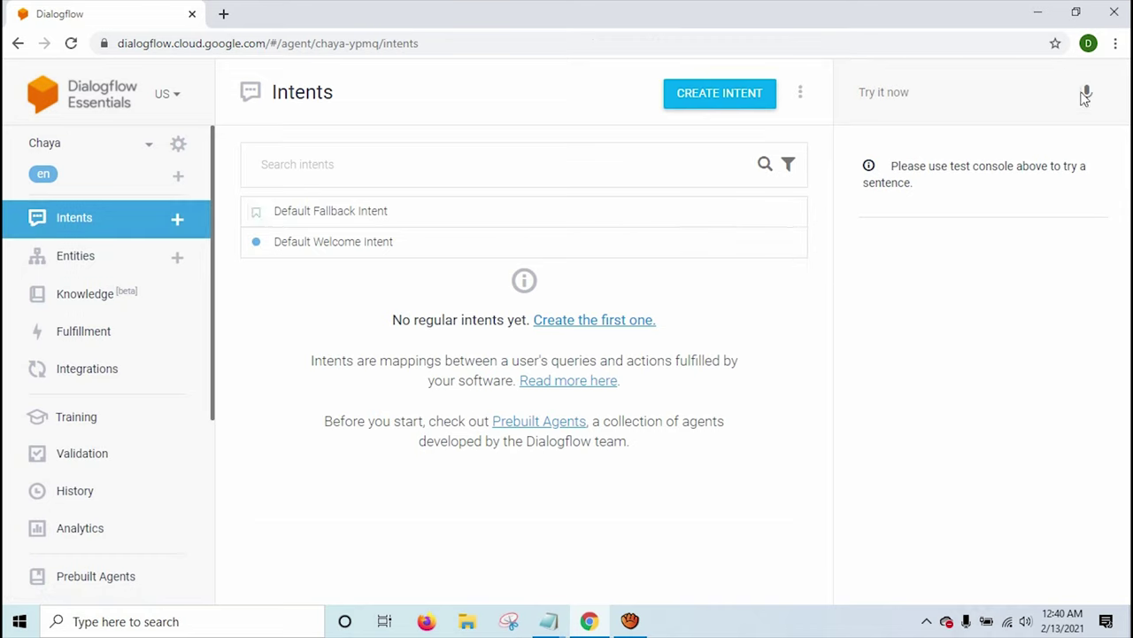
{"action": "left_click", "coordinate": [958, 88]}
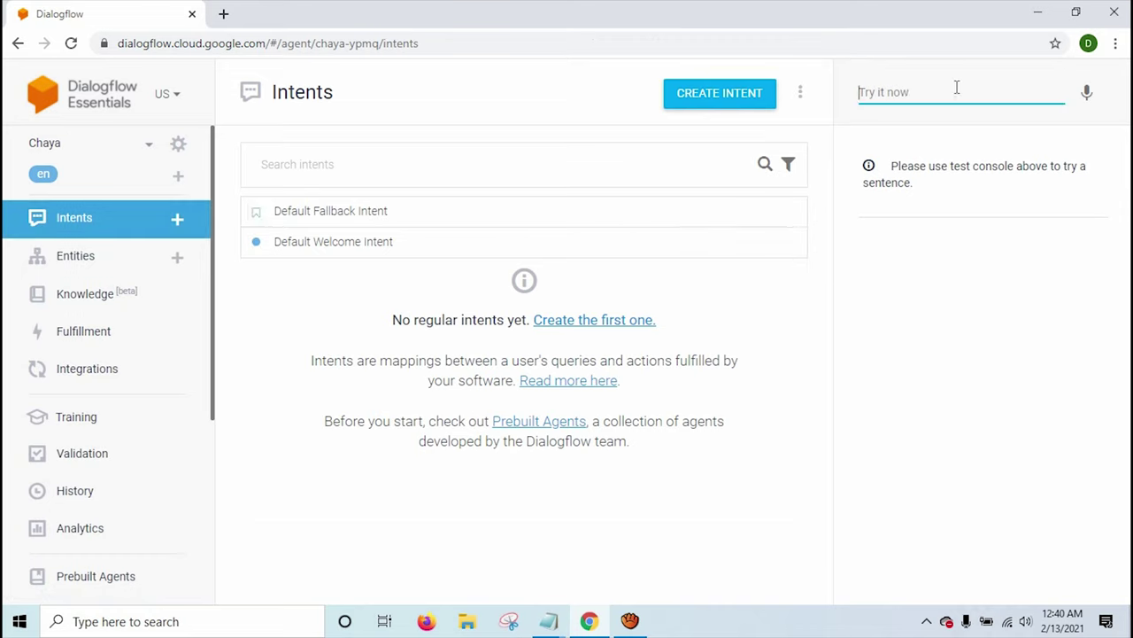
{"action": "type", "text": "H"}
{"action": "key", "text": "Return"}
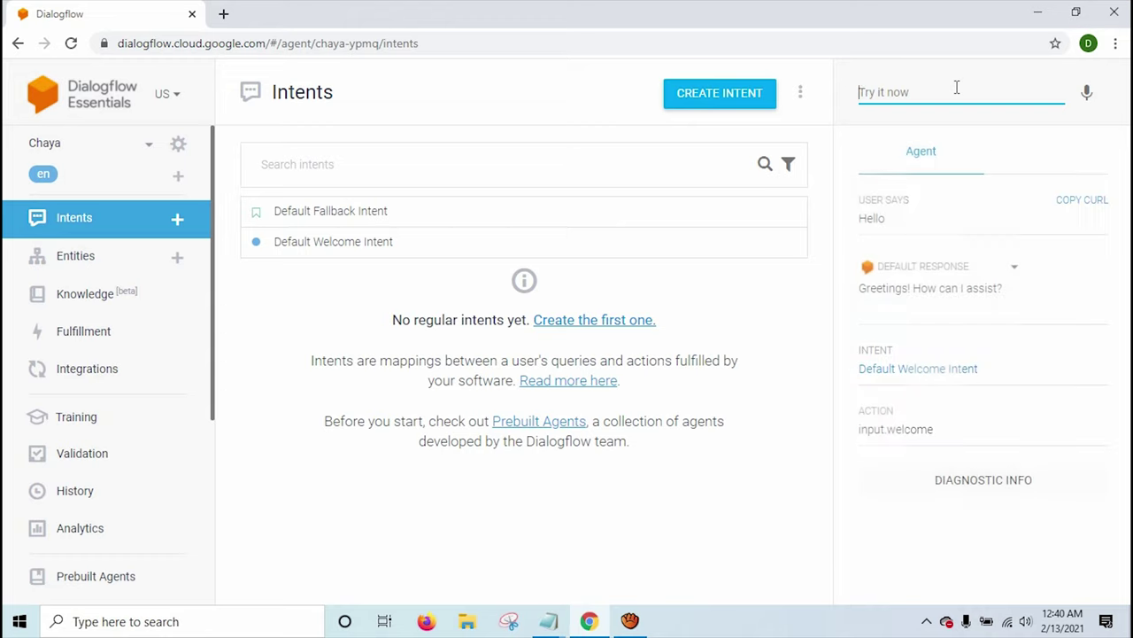
{"action": "triple_click", "coordinate": [886, 288]}
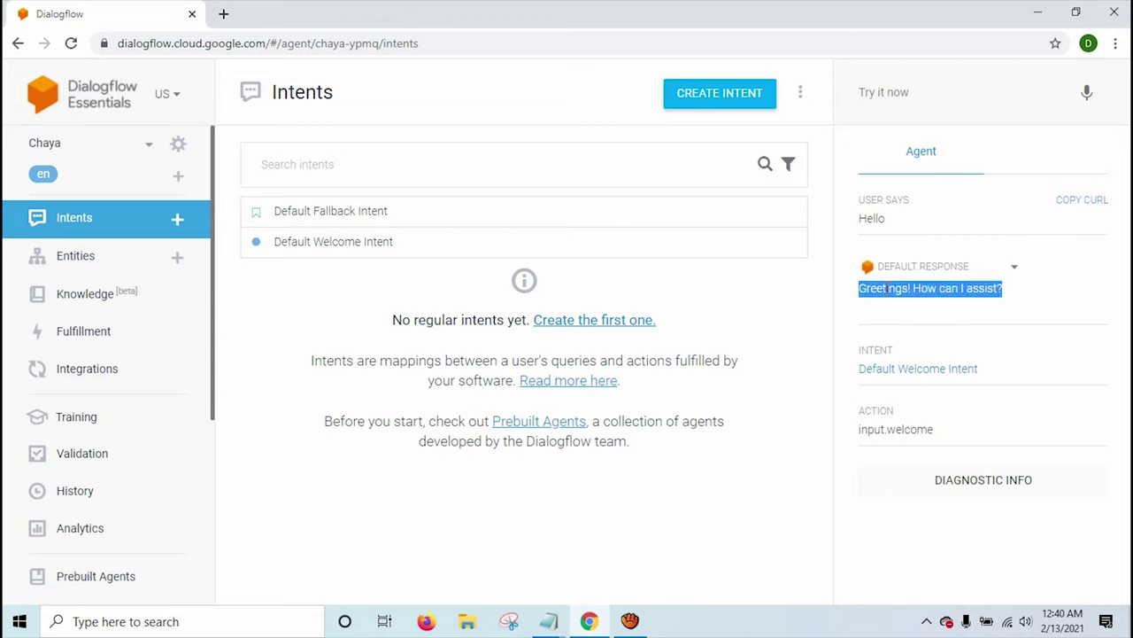
{"action": "triple_click", "coordinate": [992, 288]}
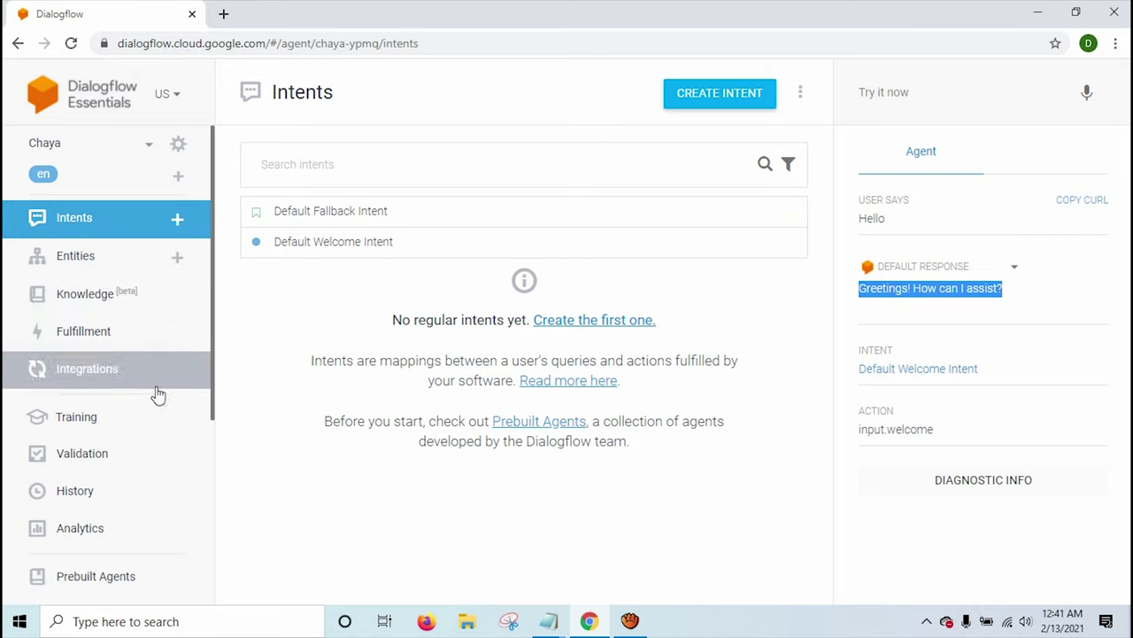
{"action": "scroll", "coordinate": [157, 400], "scroll_direction": "down", "scroll_amount": 1}
{"action": "scroll", "coordinate": [158, 408], "scroll_direction": "down", "scroll_amount": 1}
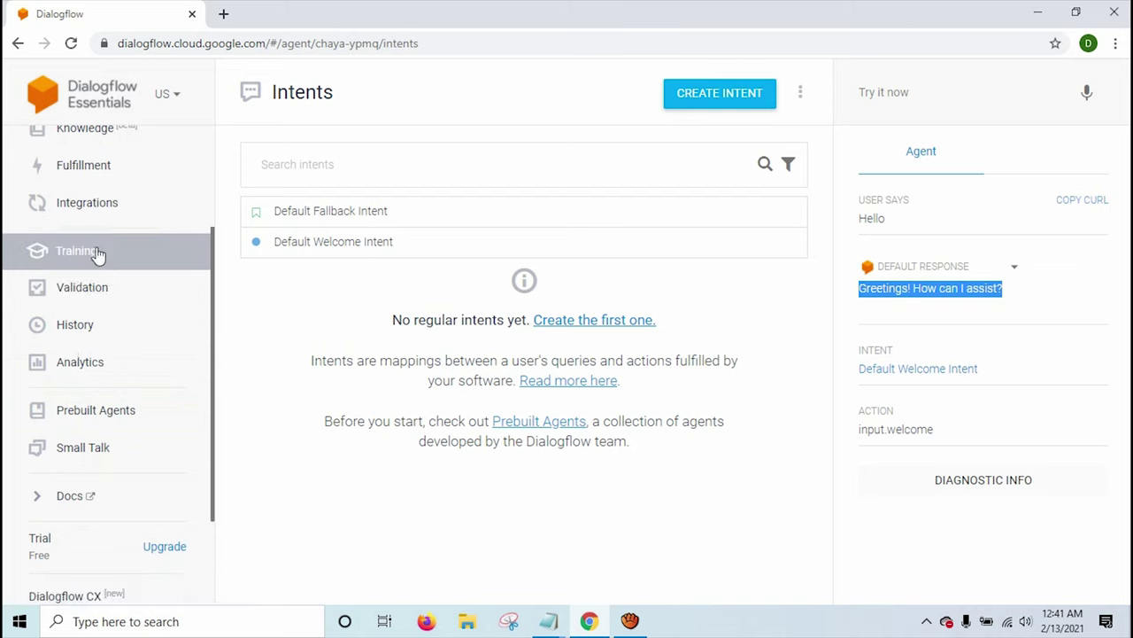
Turn on the Web Demo toggle under Text based integrations.
{"action": "left_click", "coordinate": [89, 219]}
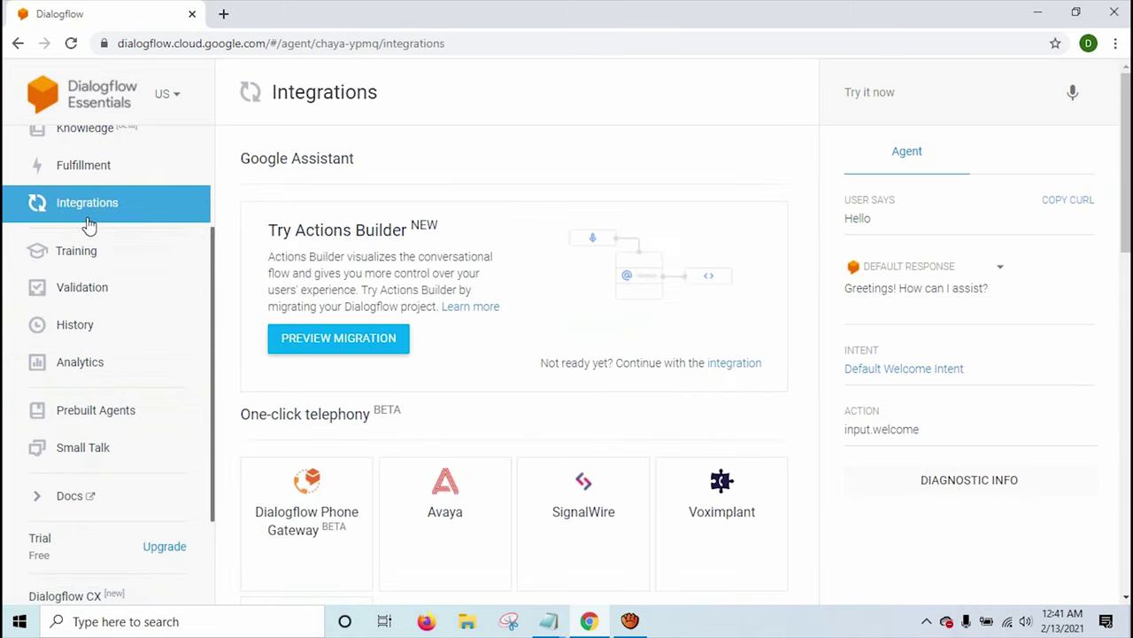
{"action": "scroll", "coordinate": [395, 280], "scroll_direction": "down", "scroll_amount": 3}
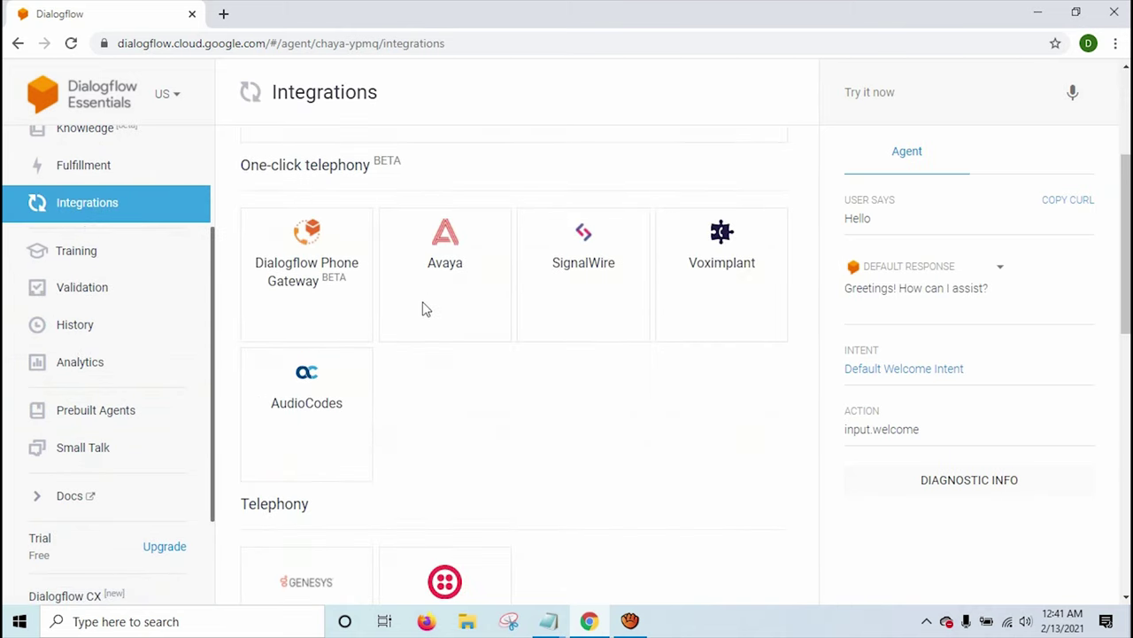
{"action": "scroll", "coordinate": [602, 335], "scroll_direction": "down", "scroll_amount": 4}
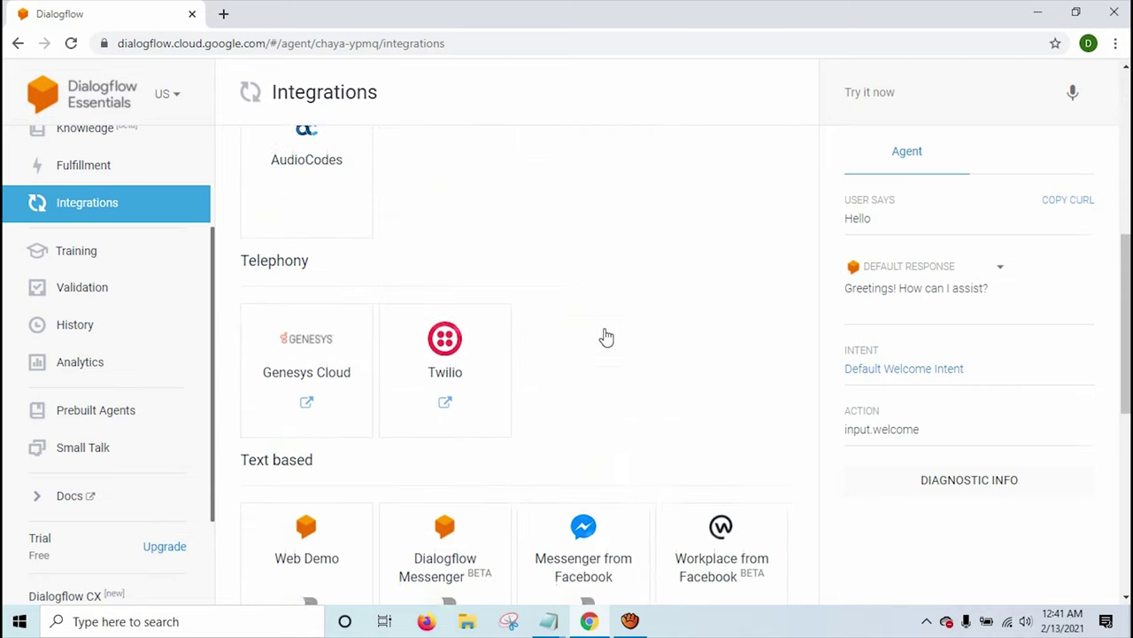
{"action": "scroll", "coordinate": [591, 342], "scroll_direction": "down", "scroll_amount": 2}
{"action": "scroll", "coordinate": [589, 344], "scroll_direction": "up", "scroll_amount": 6}
{"action": "scroll", "coordinate": [382, 371], "scroll_direction": "up", "scroll_amount": 2}
{"action": "scroll", "coordinate": [381, 372], "scroll_direction": "down", "scroll_amount": 2}
{"action": "scroll", "coordinate": [504, 367], "scroll_direction": "down", "scroll_amount": 5}
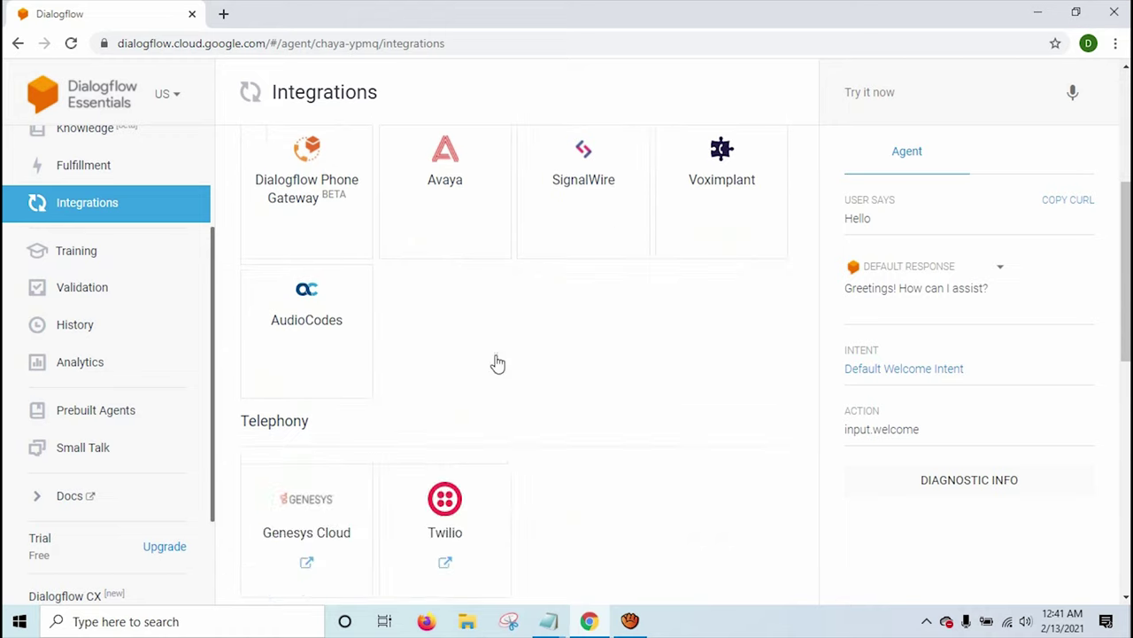
{"action": "scroll", "coordinate": [350, 421], "scroll_direction": "down", "scroll_amount": 2}
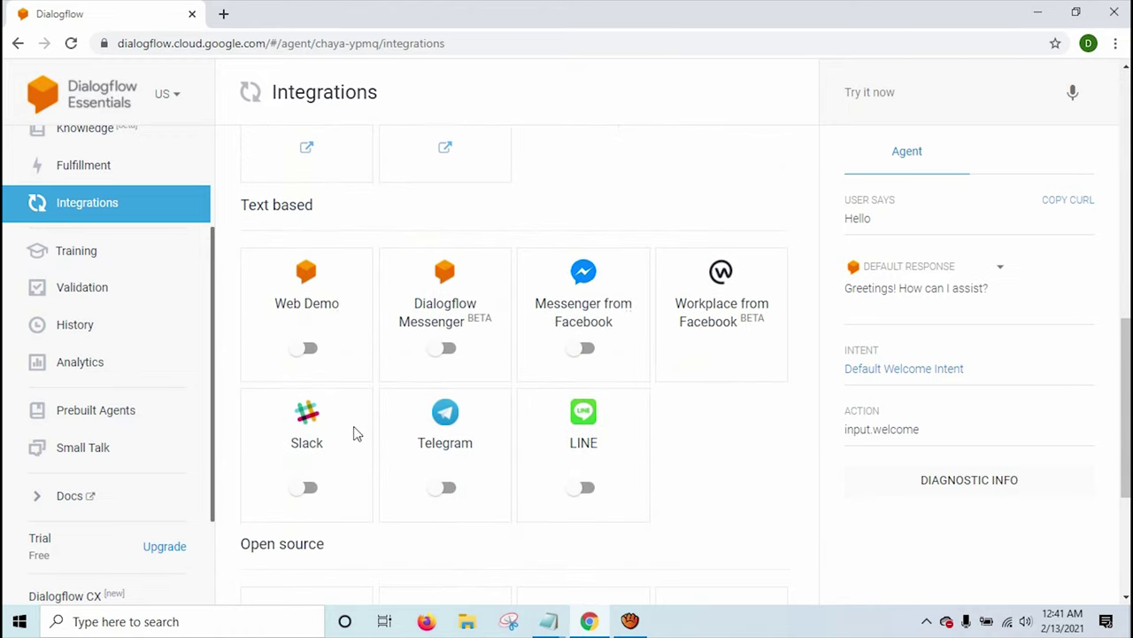
{"action": "left_click", "coordinate": [307, 350]}
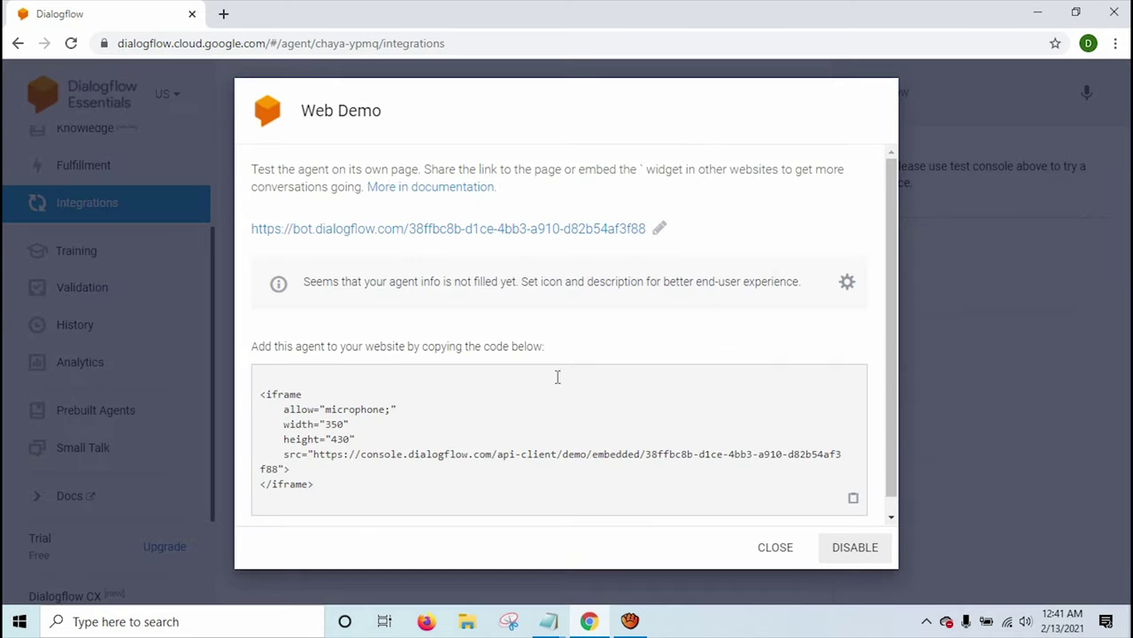
Open the Web Demo bot link in a new tab and switch to it.
{"action": "left_click_drag", "start_coordinate": [329, 487], "coordinate": [334, 498]}
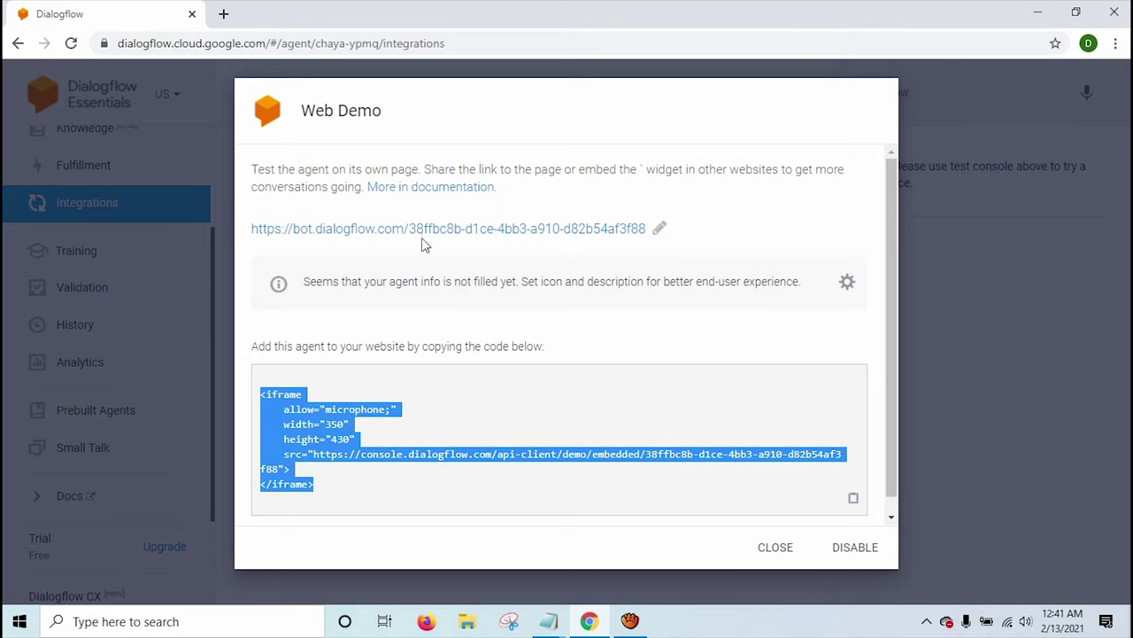
{"action": "right_click", "coordinate": [459, 228]}
{"action": "left_click", "coordinate": [487, 236]}
{"action": "left_click", "coordinate": [303, 13]}
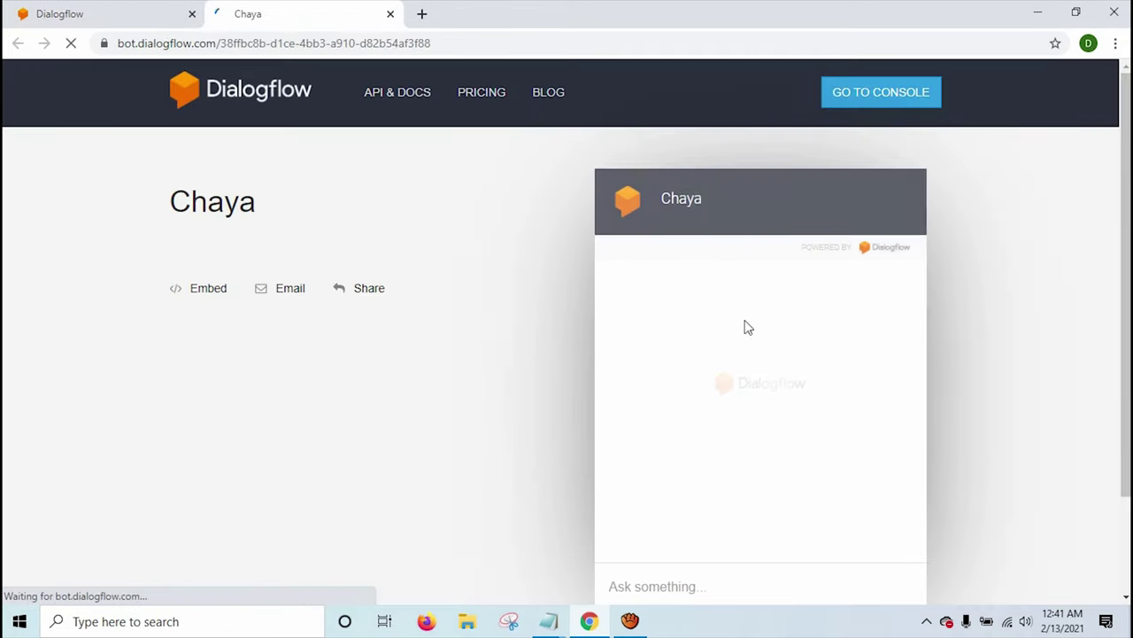
Send 'Hello' and a phone-number question in the Web Demo chat; the bot can't answer.
{"action": "left_click", "coordinate": [679, 576]}
{"action": "type", "text": "Hello"}
{"action": "key", "text": "Return"}
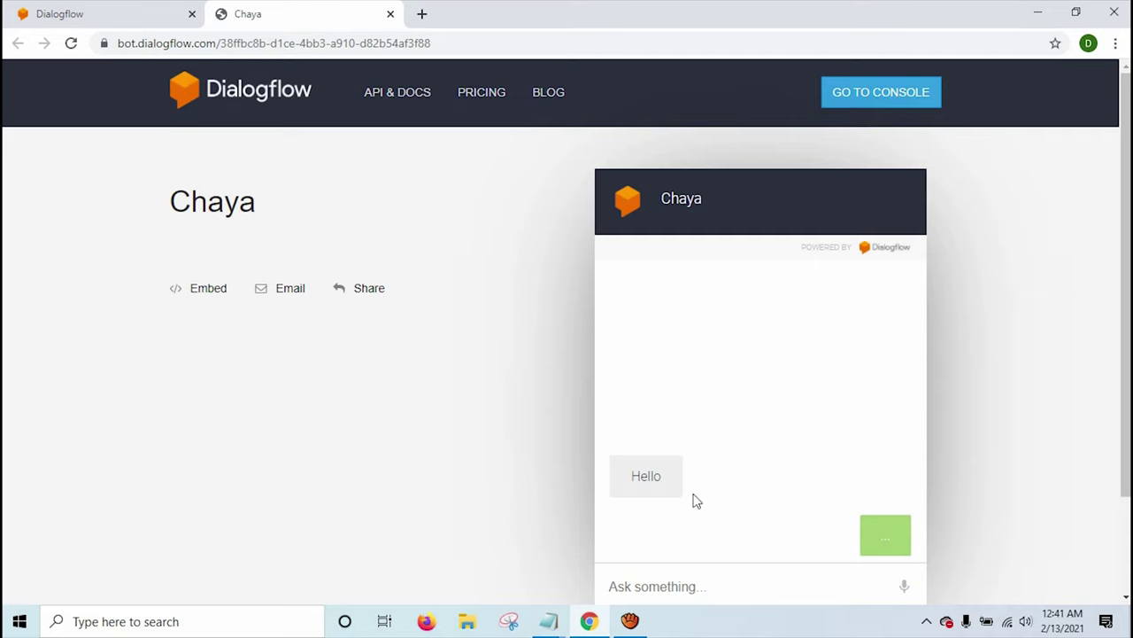
{"action": "left_click_drag", "start_coordinate": [734, 535], "coordinate": [907, 533]}
{"action": "left_click", "coordinate": [741, 577]}
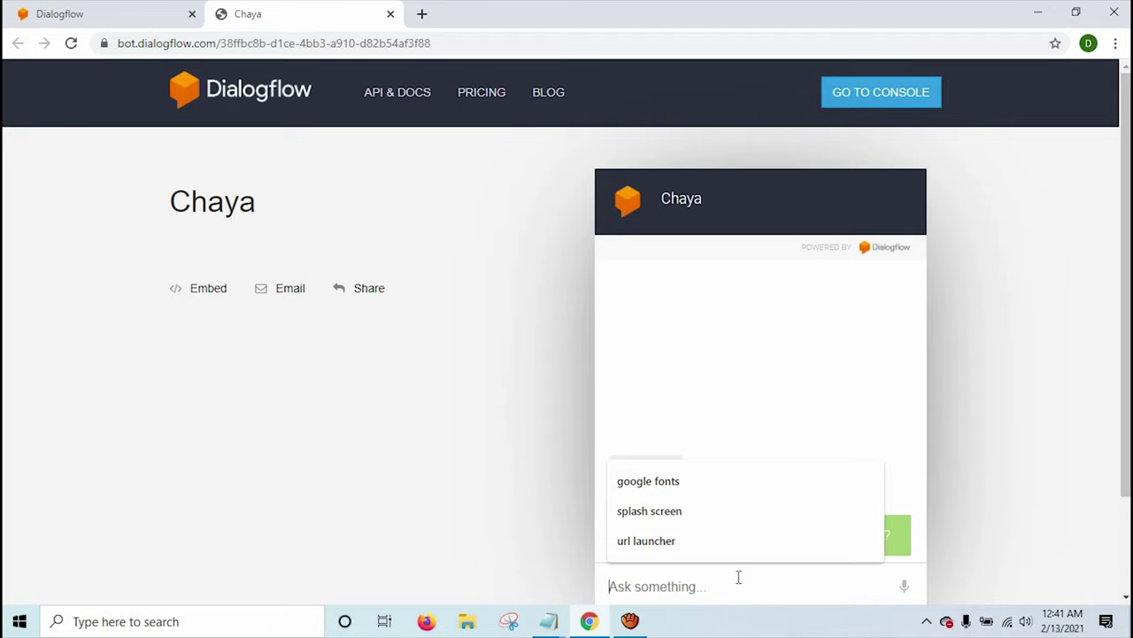
{"action": "type", "text": "What is "}
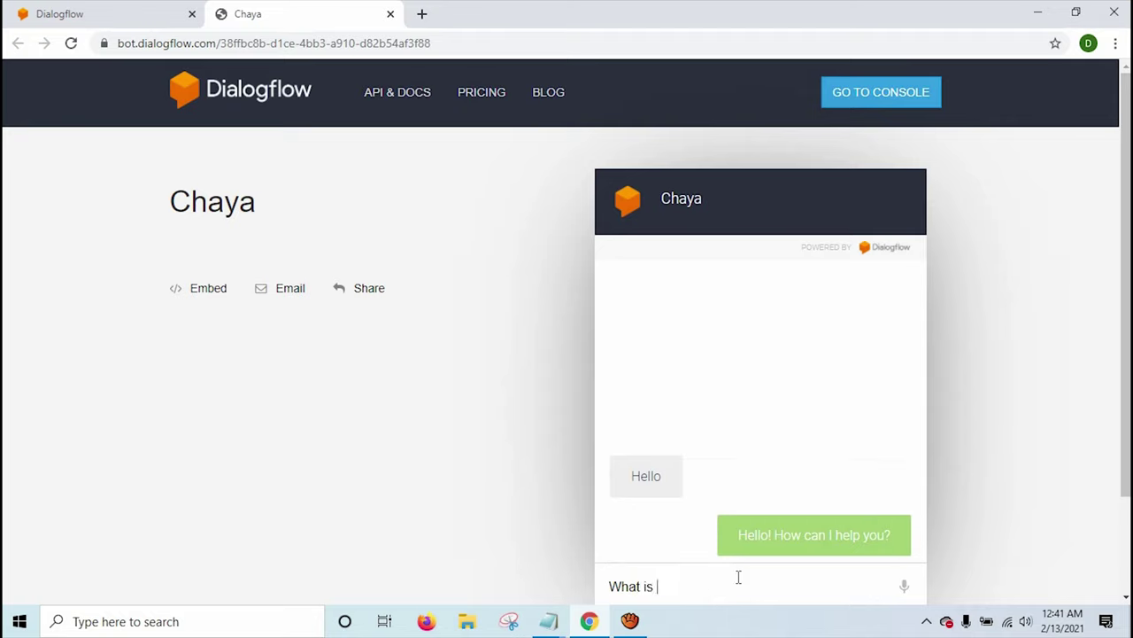
{"action": "type", "text": "your ph"}
{"action": "type", "text": "omn"}
{"action": "type", "text": "e nu,m"}
{"action": "type", "text": "mb"}
{"action": "key", "text": "Return"}
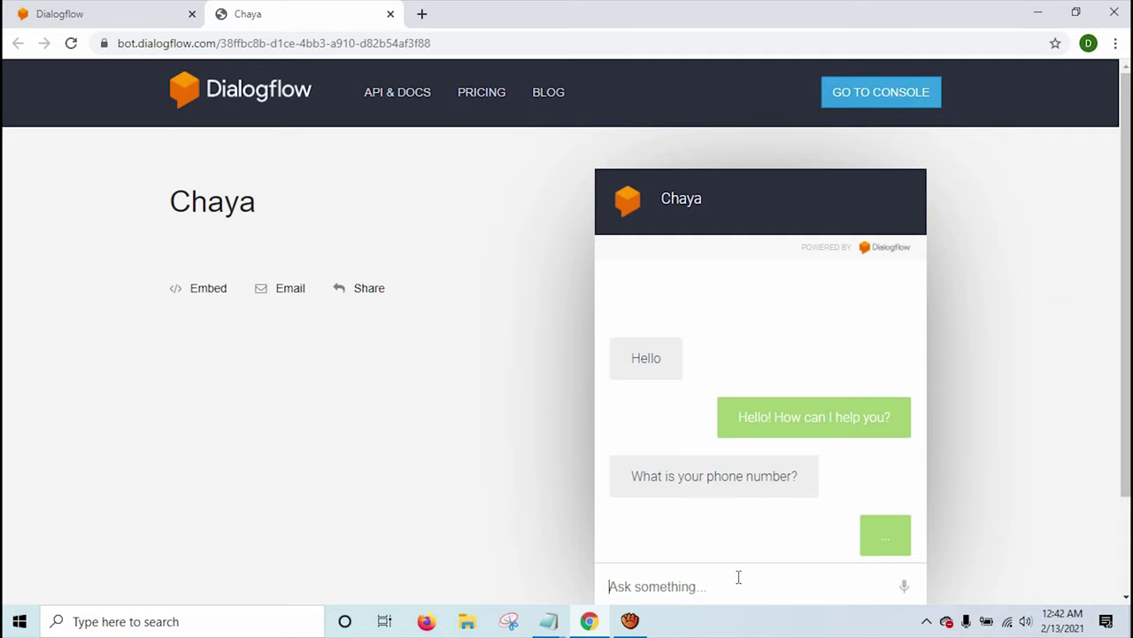
{"action": "triple_click", "coordinate": [768, 540]}
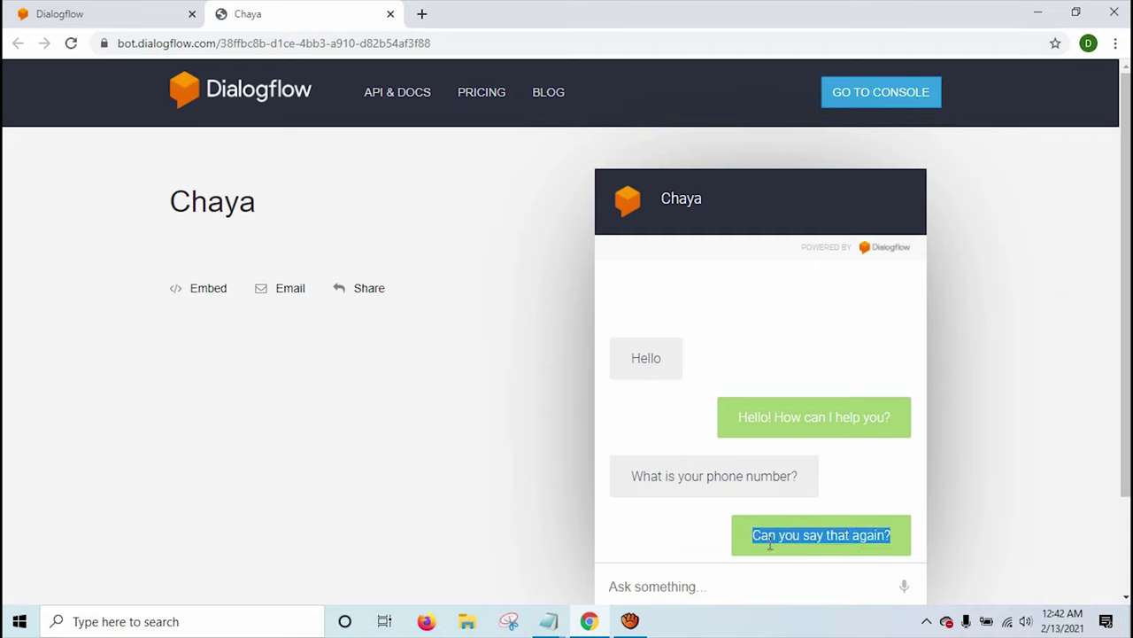
{"action": "triple_click", "coordinate": [741, 489]}
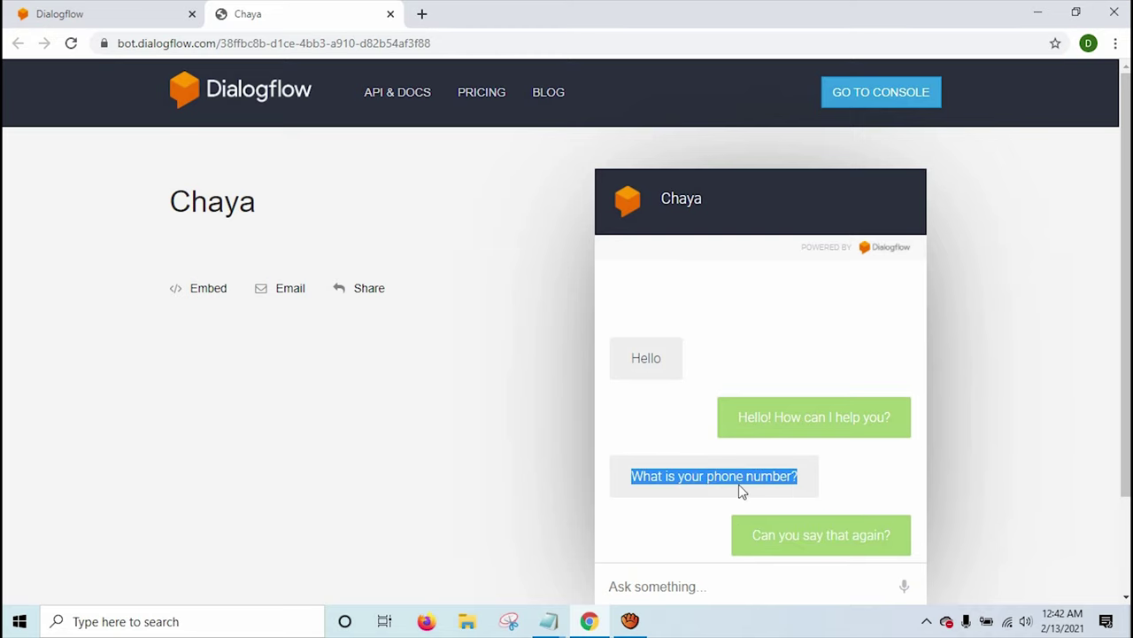
Return to the console tab and close the Web Demo dialog.
{"action": "left_click", "coordinate": [135, 12]}
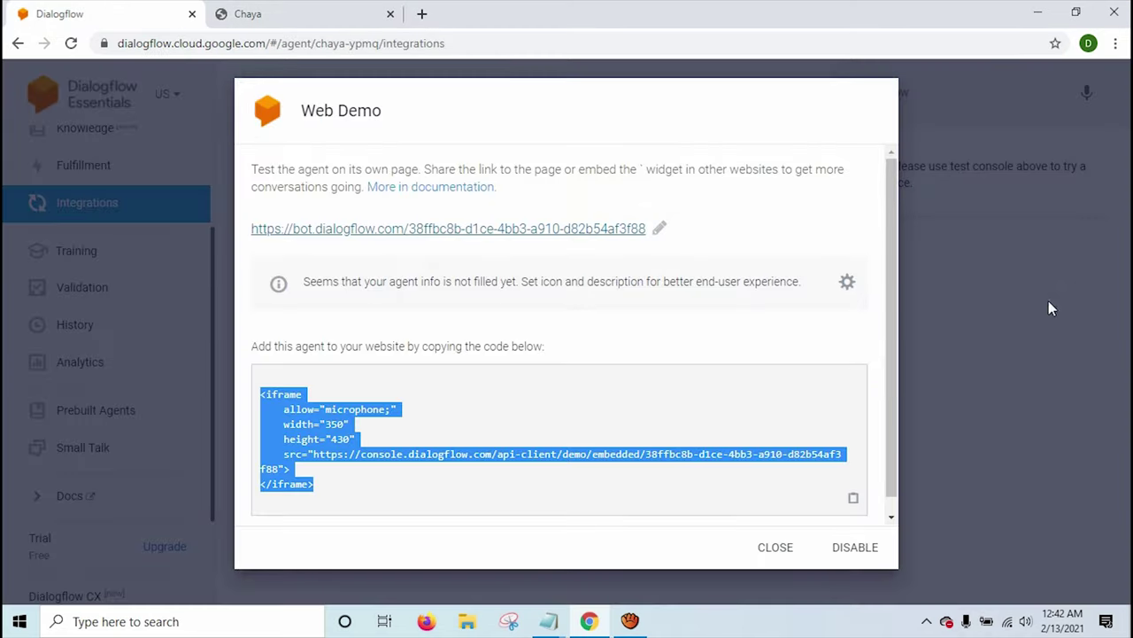
{"action": "left_click", "coordinate": [956, 261]}
{"action": "scroll", "coordinate": [177, 186], "scroll_direction": "up", "scroll_amount": 2}
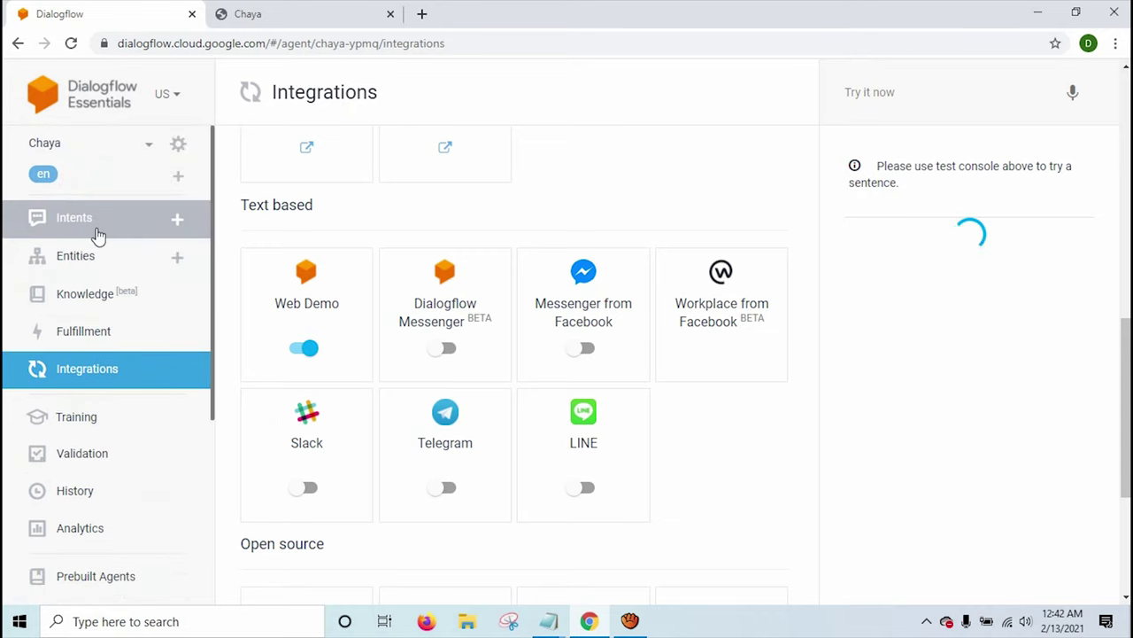
Create a new intent named 'About Phone Number' and save it.
{"action": "left_click", "coordinate": [97, 234]}
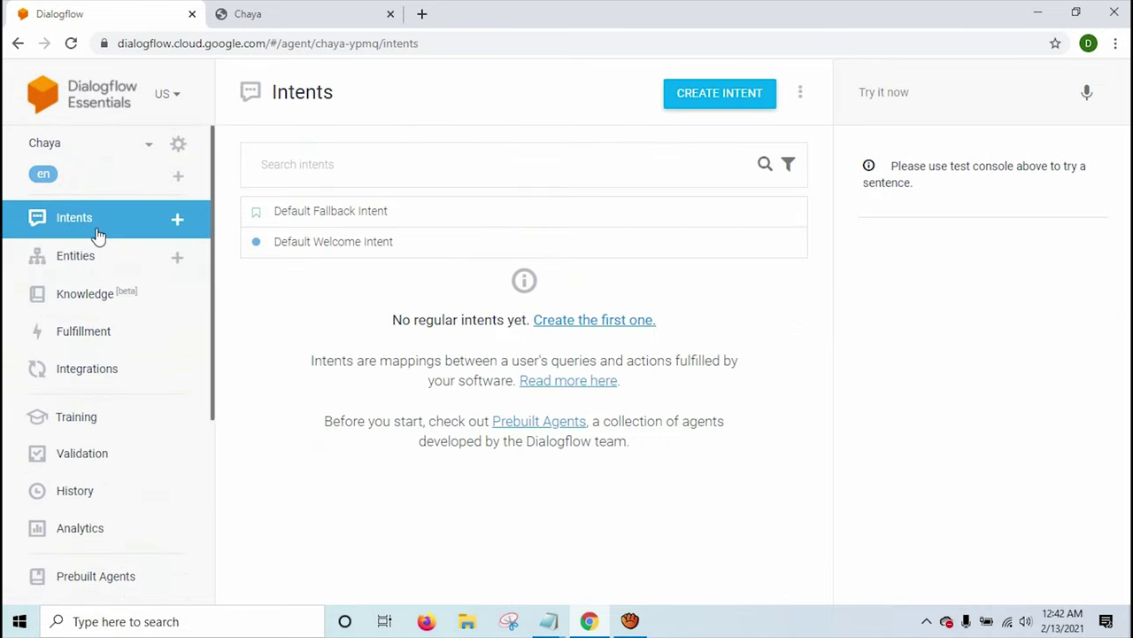
{"action": "left_click", "coordinate": [715, 96]}
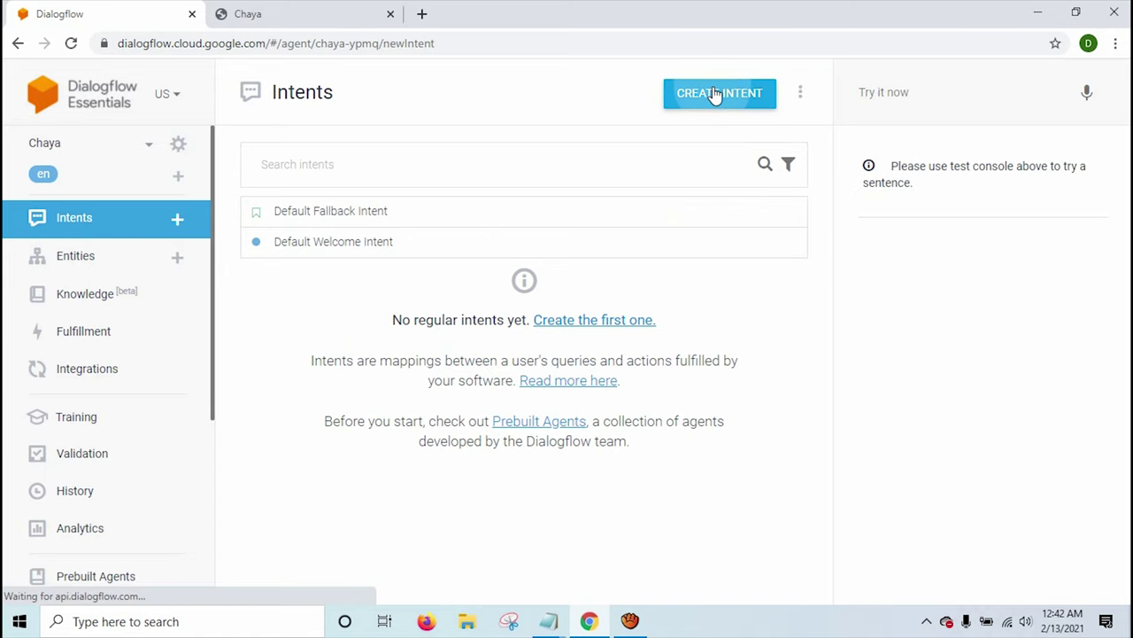
{"action": "left_click", "coordinate": [333, 106]}
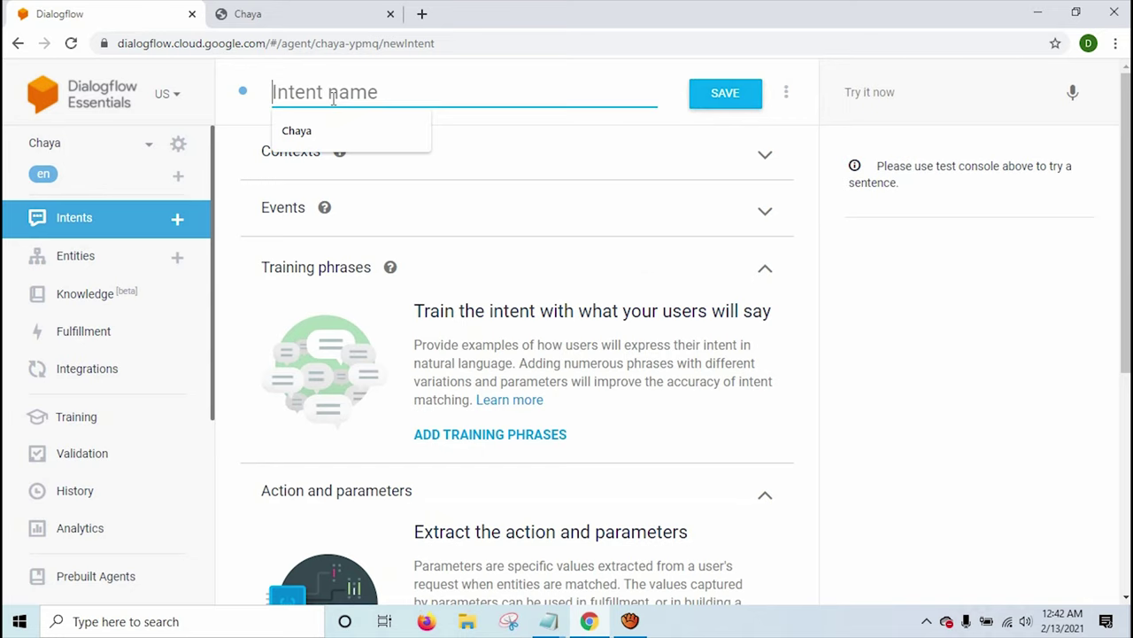
{"action": "type", "text": "Abo"}
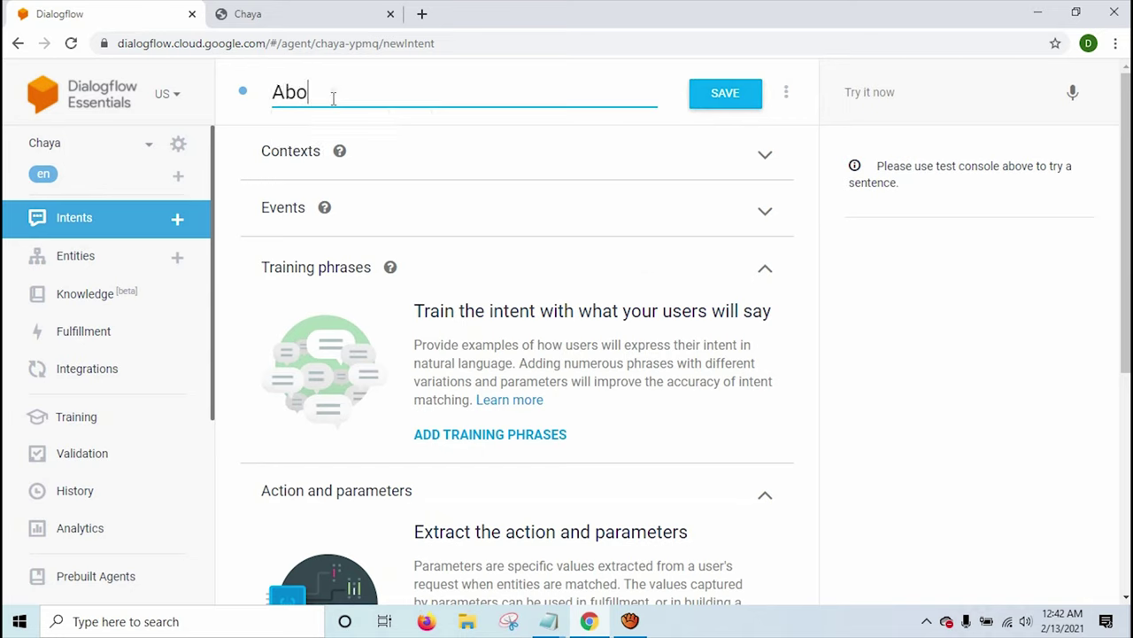
{"action": "type", "text": "ut Phone Number"}
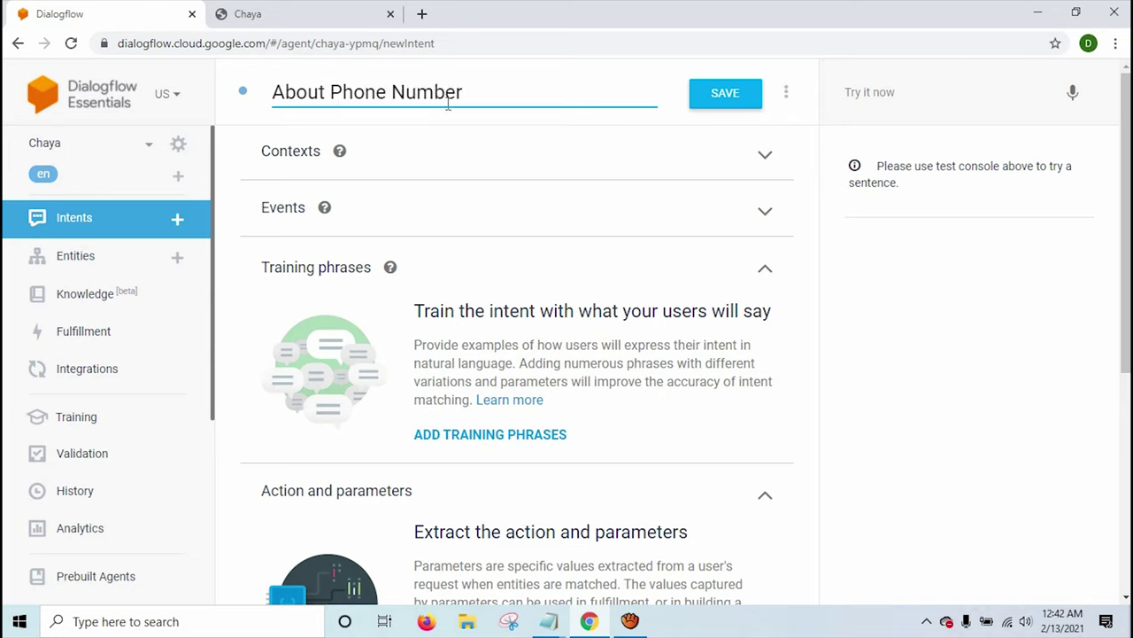
{"action": "left_click", "coordinate": [731, 103]}
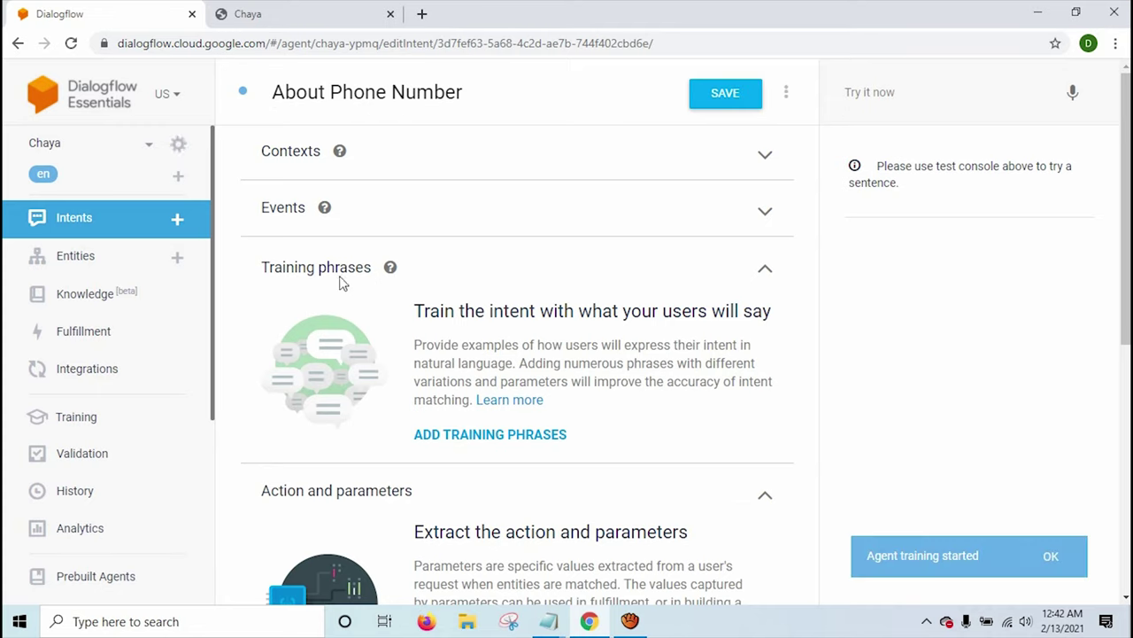
Add 'What is your phone number' and 'What is your mobile number' as training phrases.
{"action": "scroll", "coordinate": [381, 282], "scroll_direction": "down", "scroll_amount": 1}
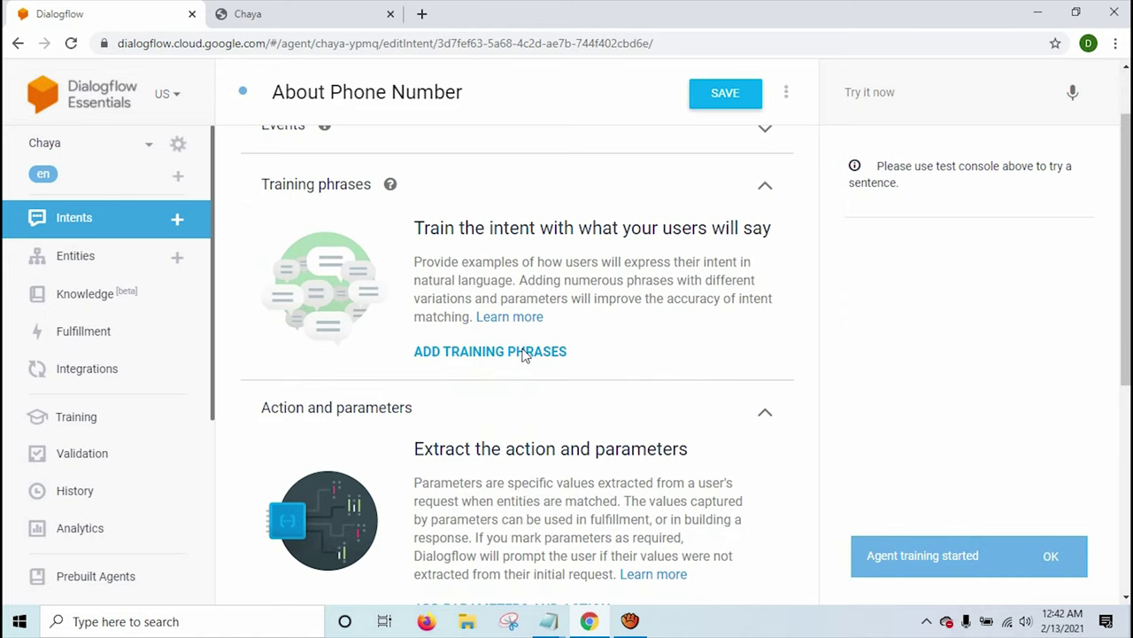
{"action": "scroll", "coordinate": [524, 354], "scroll_direction": "up", "scroll_amount": 1}
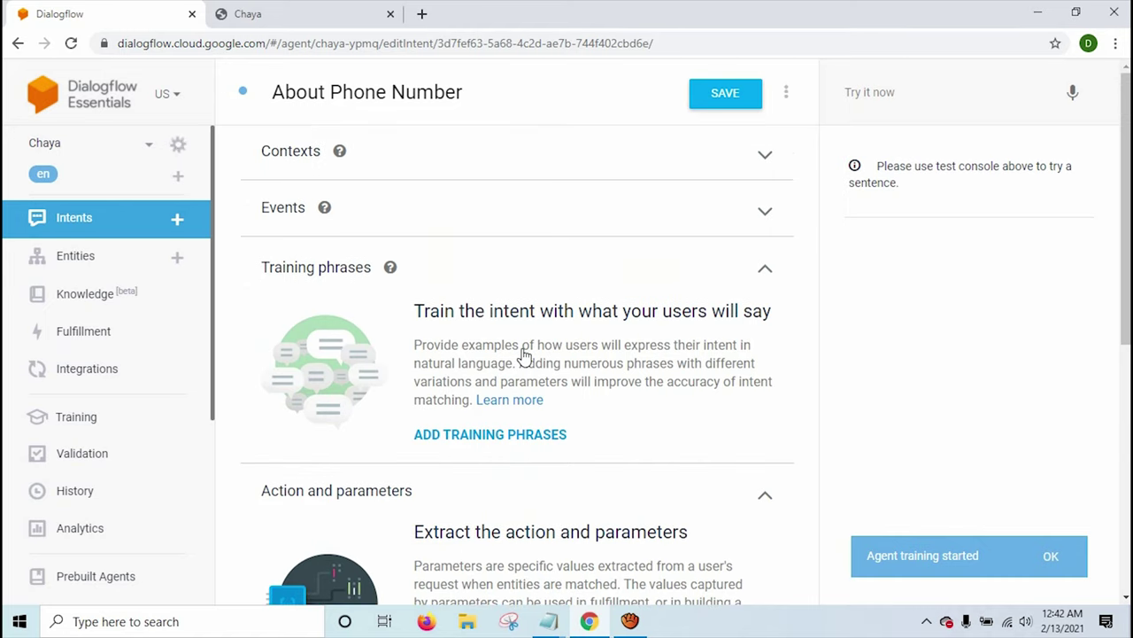
{"action": "left_click", "coordinate": [477, 438]}
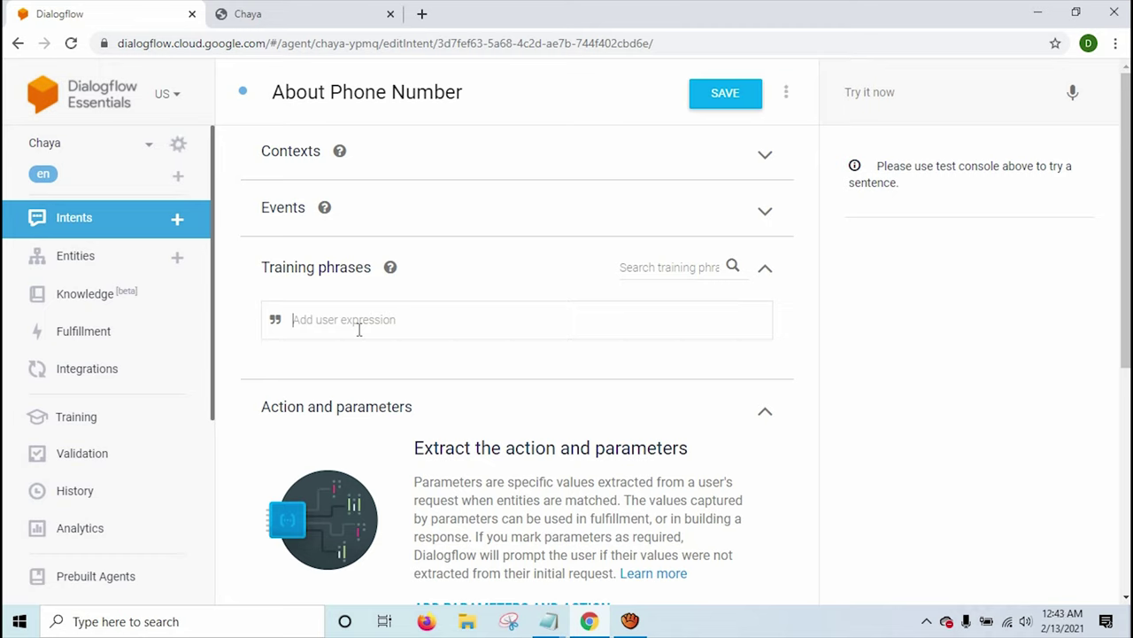
{"action": "type", "text": "What is your phone nu"}
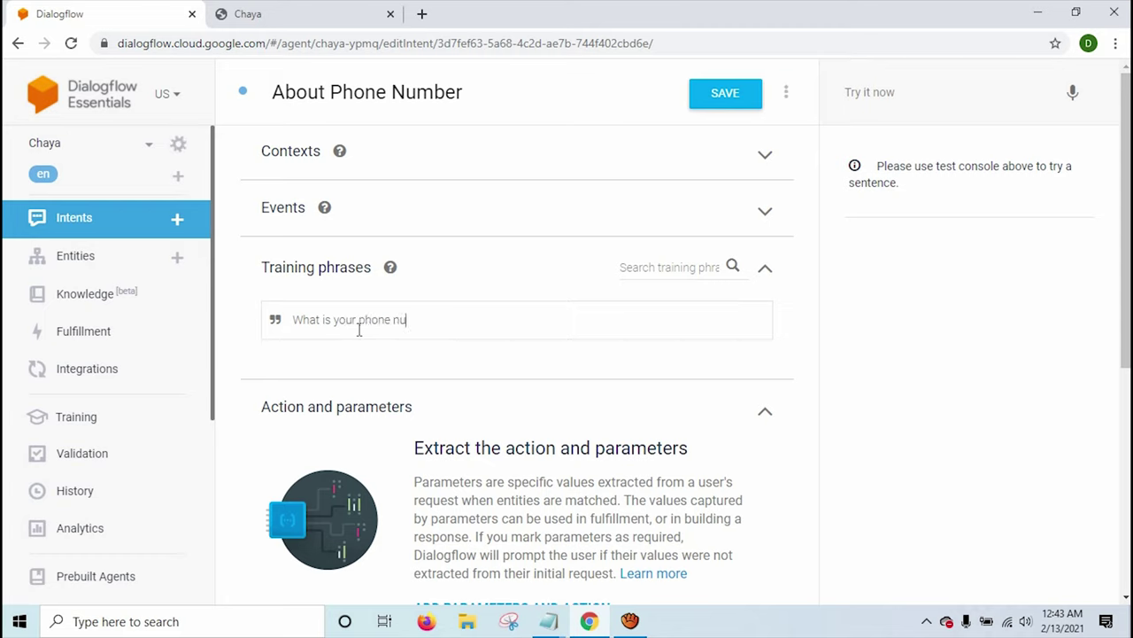
{"action": "type", "text": "mner"}
{"action": "key", "text": "Return"}
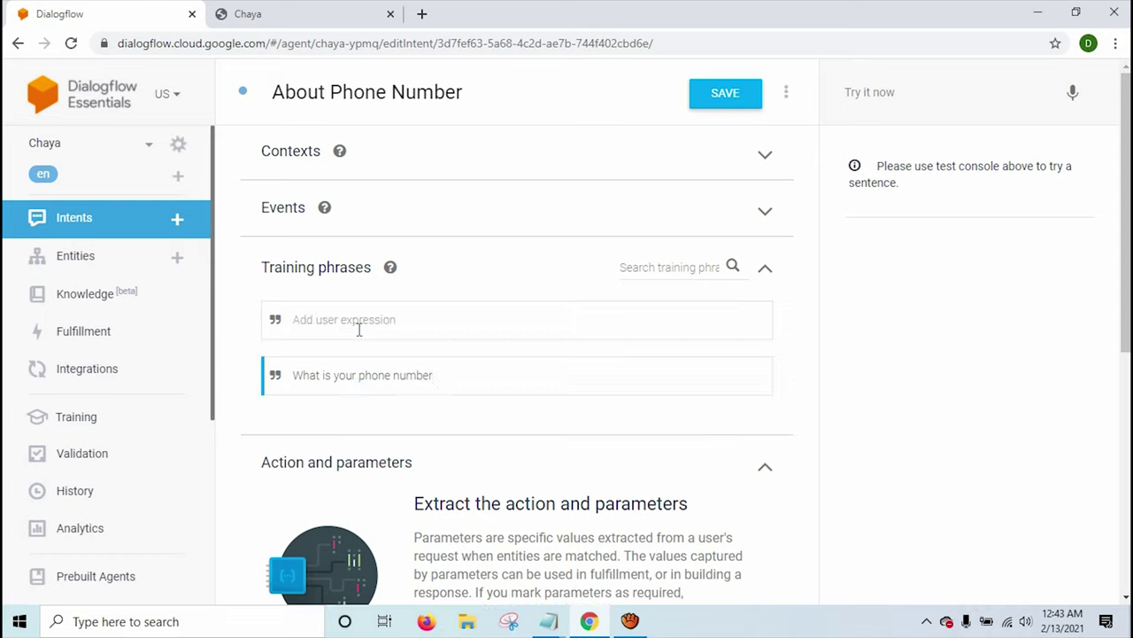
{"action": "type", "text": "What is your mobile number"}
{"action": "key", "text": "Return"}
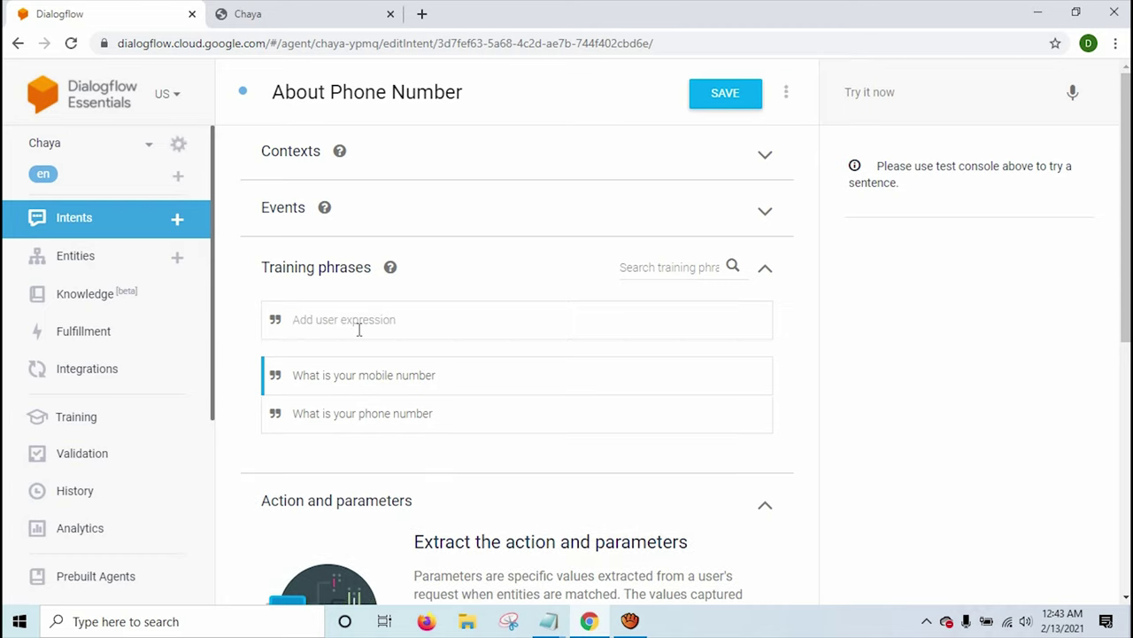
Add 'Phone Number', 'Mobile No' and 'Ph No' as further training phrases.
{"action": "type", "text": "Phone Number"}
{"action": "key", "text": "Return"}
{"action": "type", "text": "Mobi"}
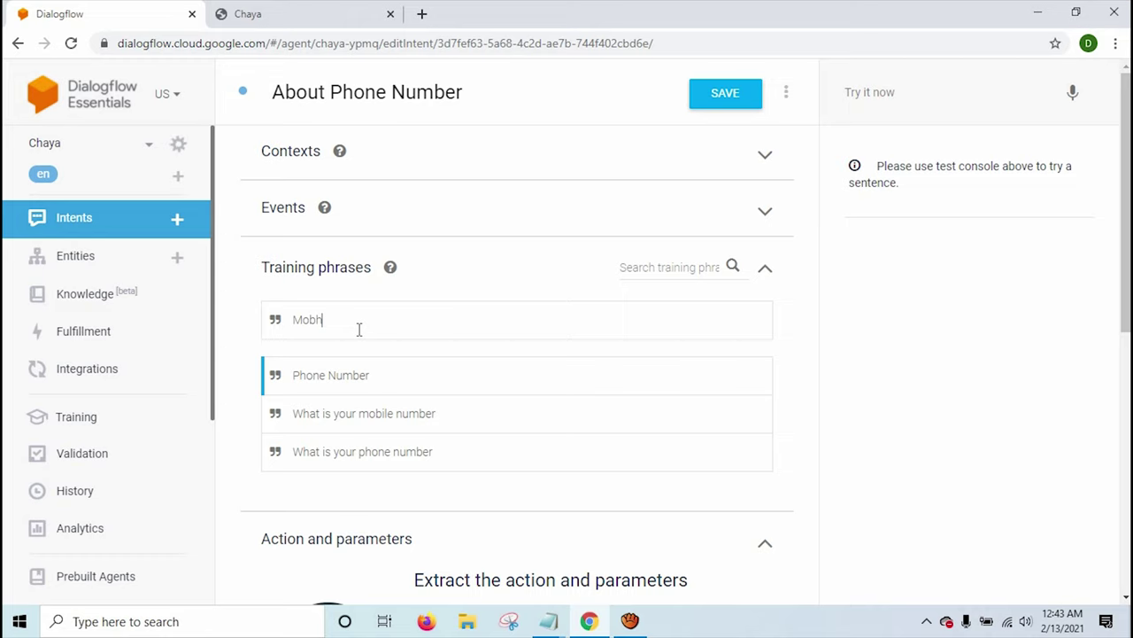
{"action": "type", "text": "ile"}
{"action": "key", "text": "BackSpace"}
{"action": "key", "text": "BackSpace"}
{"action": "key", "text": "BackSpace"}
{"action": "type", "text": "ile N"}
{"action": "type", "text": "o"}
{"action": "key", "text": "Return"}
{"action": "type", "text": "Ph Nopo"}
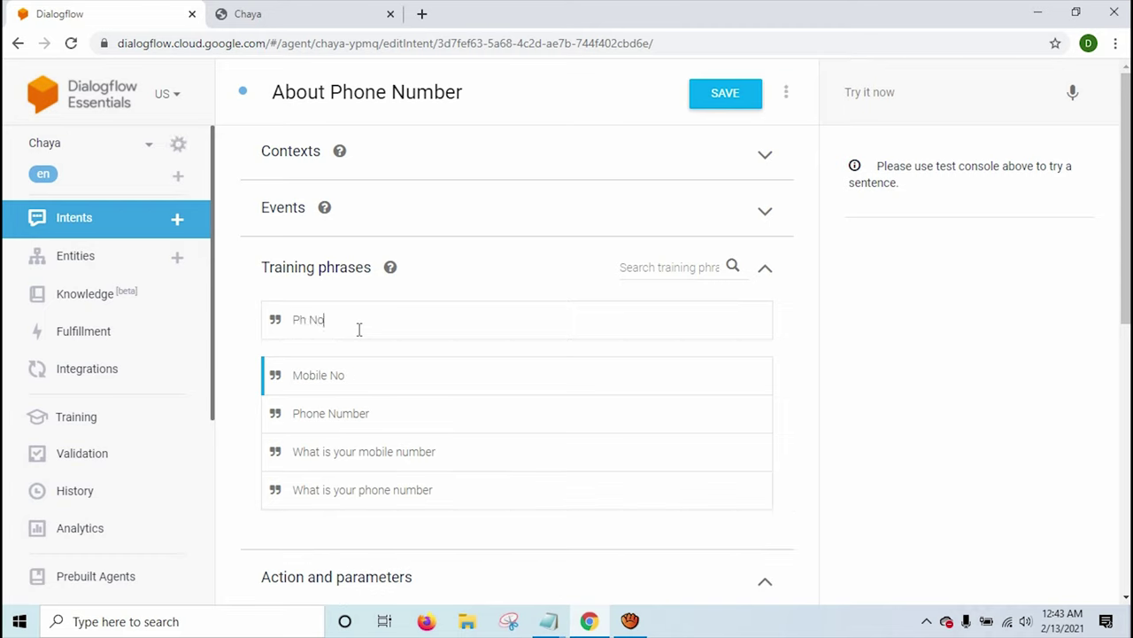
{"action": "key", "text": "Return"}
{"action": "scroll", "coordinate": [398, 291], "scroll_direction": "down", "scroll_amount": 4}
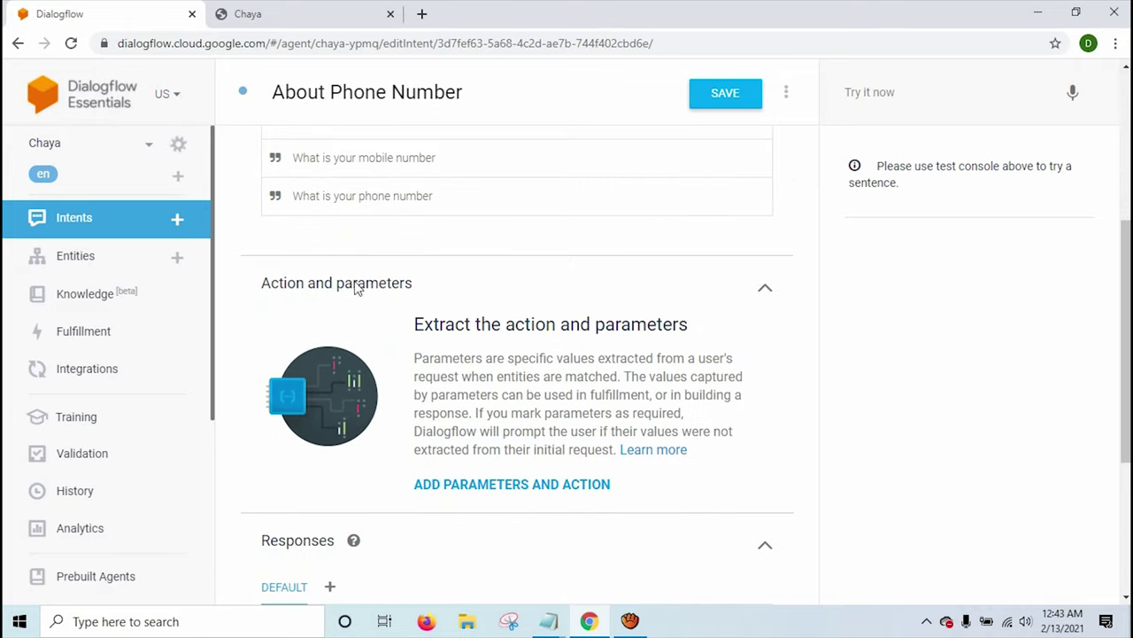
{"action": "scroll", "coordinate": [387, 309], "scroll_direction": "down", "scroll_amount": 1}
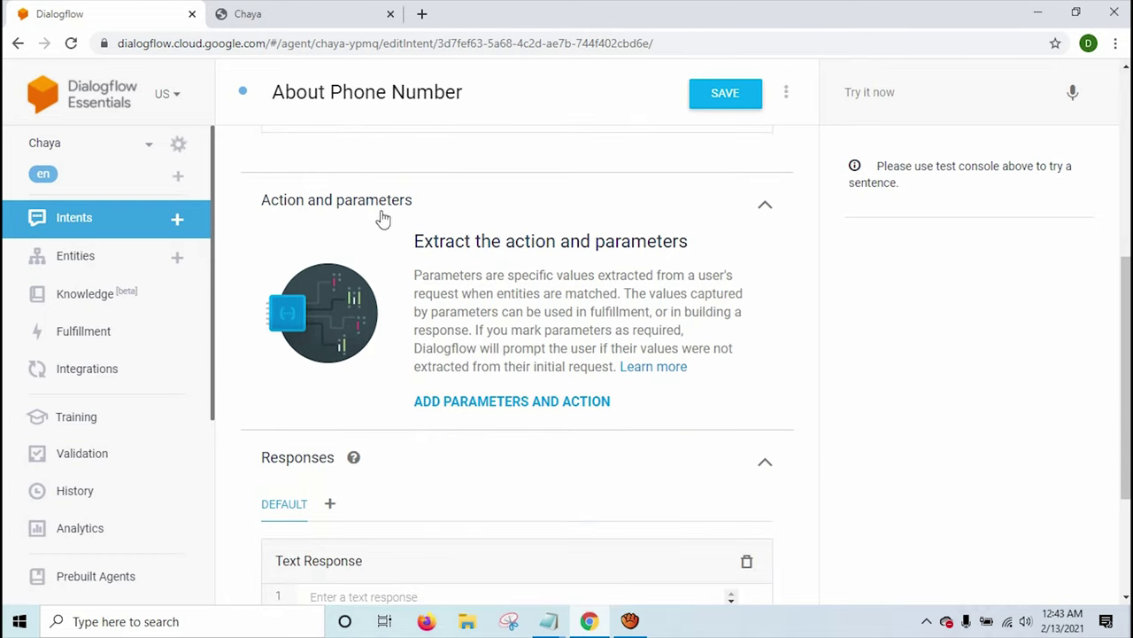
{"action": "scroll", "coordinate": [386, 230], "scroll_direction": "down", "scroll_amount": 2}
{"action": "scroll", "coordinate": [349, 410], "scroll_direction": "up", "scroll_amount": 7}
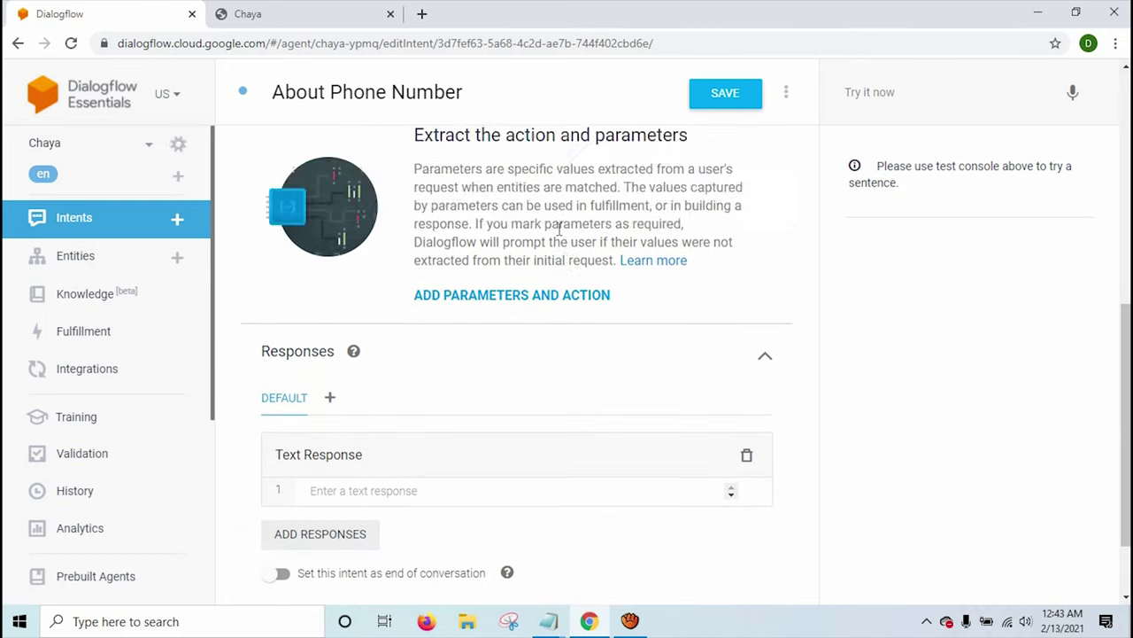
{"action": "scroll", "coordinate": [366, 274], "scroll_direction": "down", "scroll_amount": 2}
{"action": "left_click_drag", "start_coordinate": [296, 210], "coordinate": [326, 210]}
{"action": "left_click", "coordinate": [384, 202]}
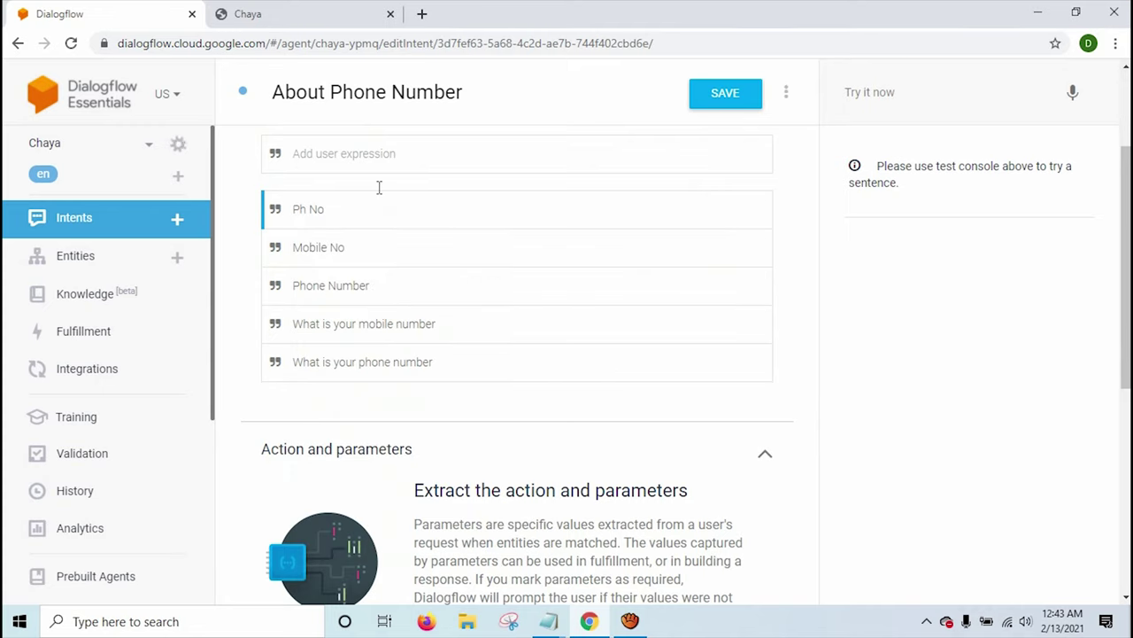
{"action": "scroll", "coordinate": [389, 354], "scroll_direction": "down", "scroll_amount": 5}
Write two text responses: 'My Phone Number is 980000' and a thank-you message ending with that sentence.
{"action": "left_click", "coordinate": [377, 392]}
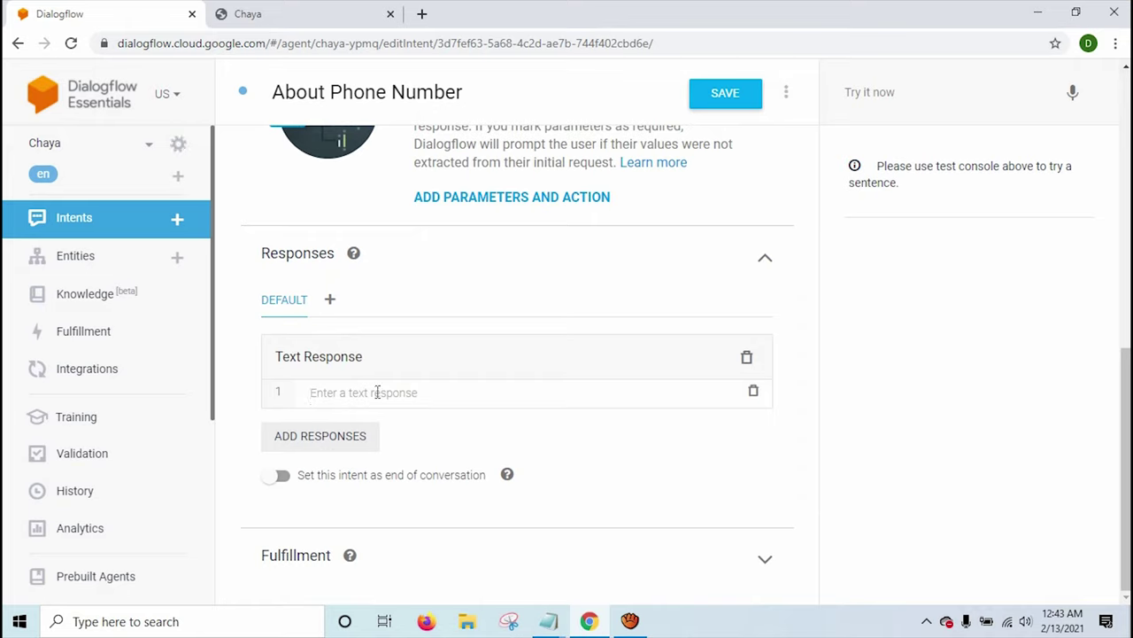
{"action": "type", "text": "My"}
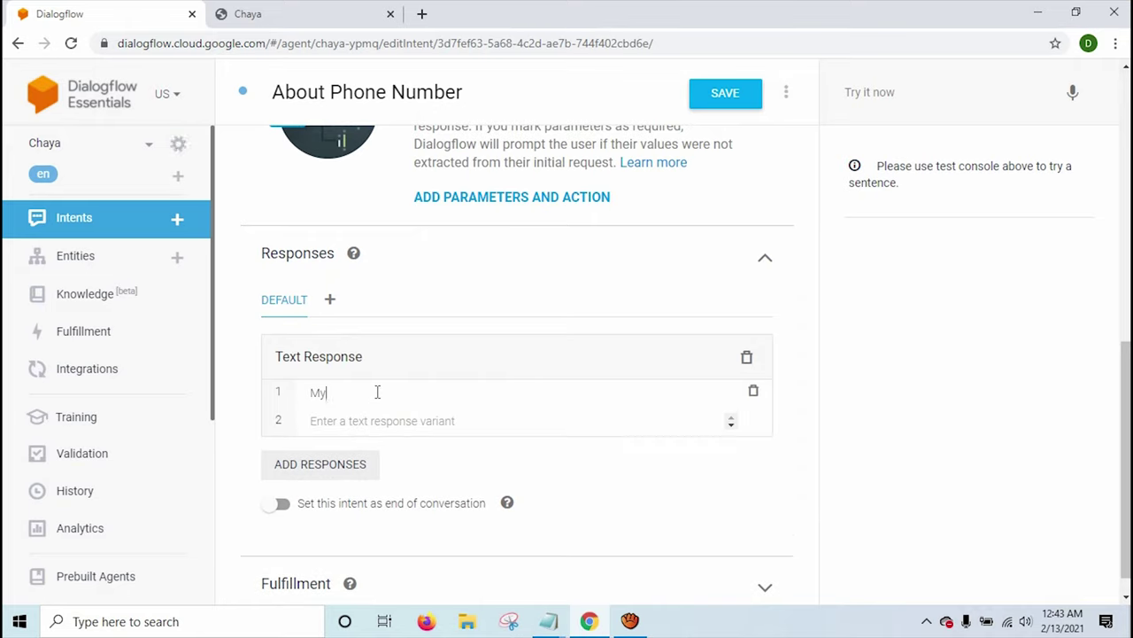
{"action": "type", "text": " Phone Number is 980000"}
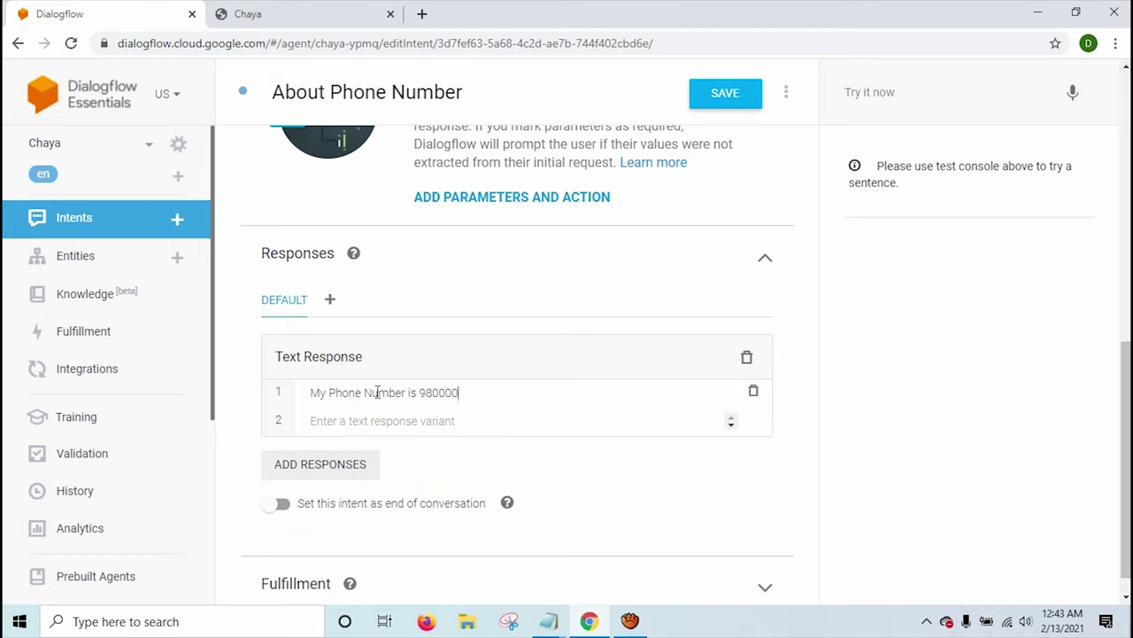
{"action": "key", "text": "ctrl+a"}
{"action": "key", "text": "ctrl+c"}
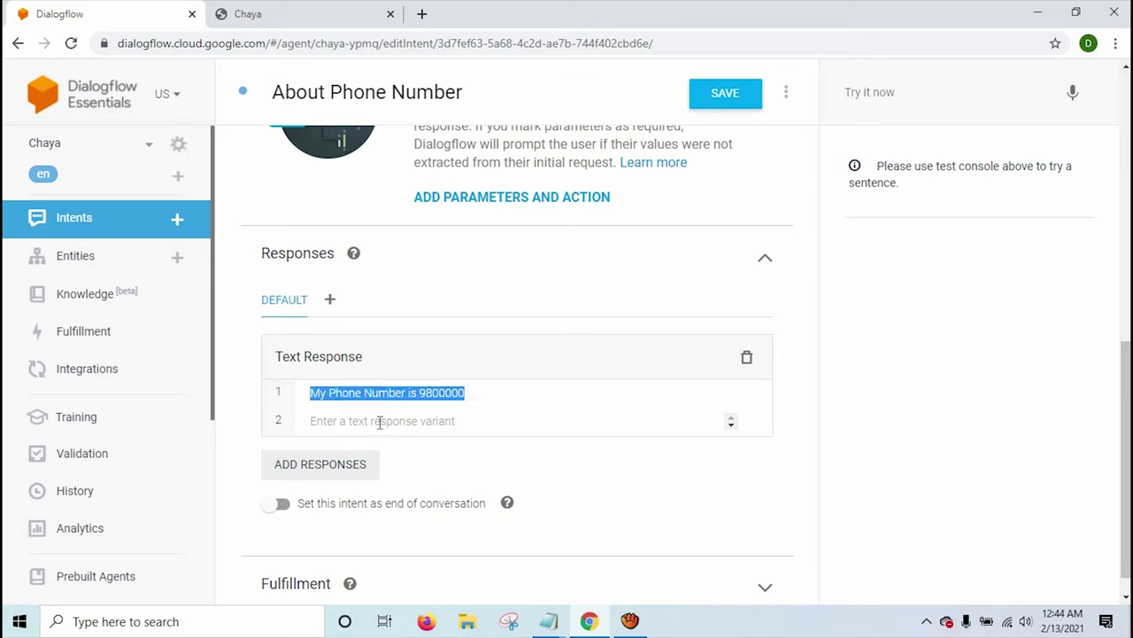
{"action": "left_click", "coordinate": [380, 423]}
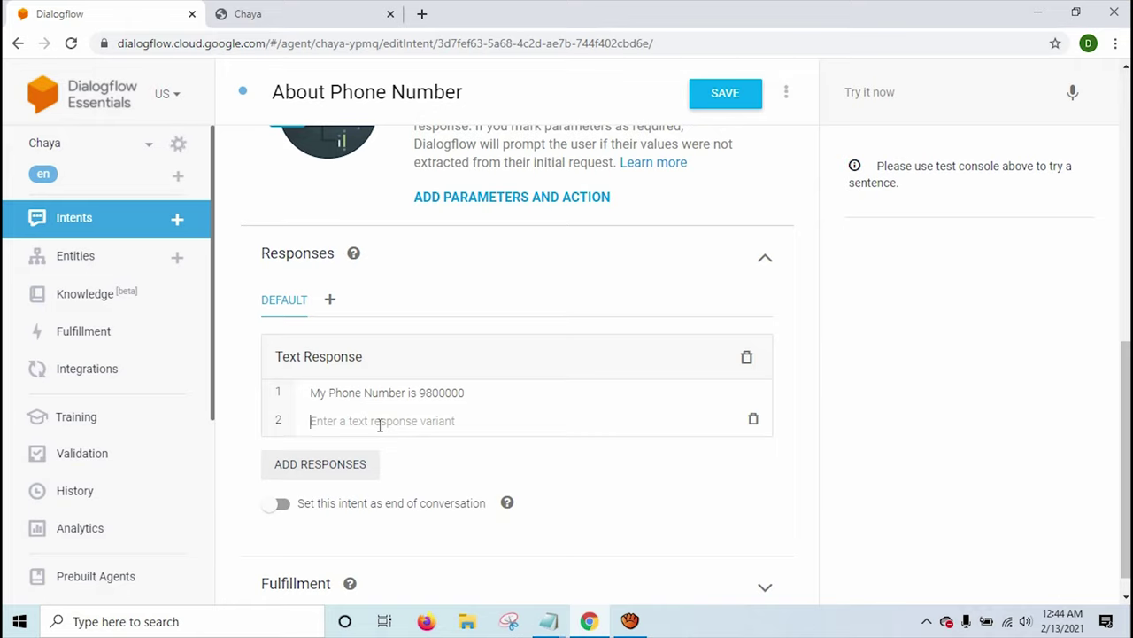
{"action": "type", "text": "H"}
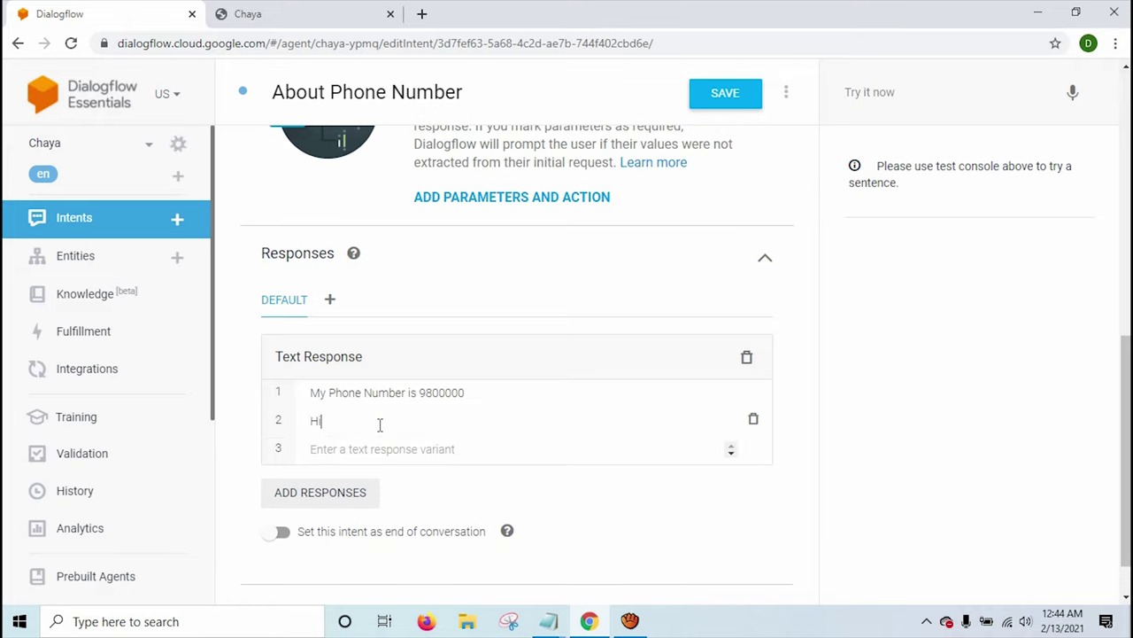
{"action": "type", "text": "i, Thank youfor you for your message . M"}
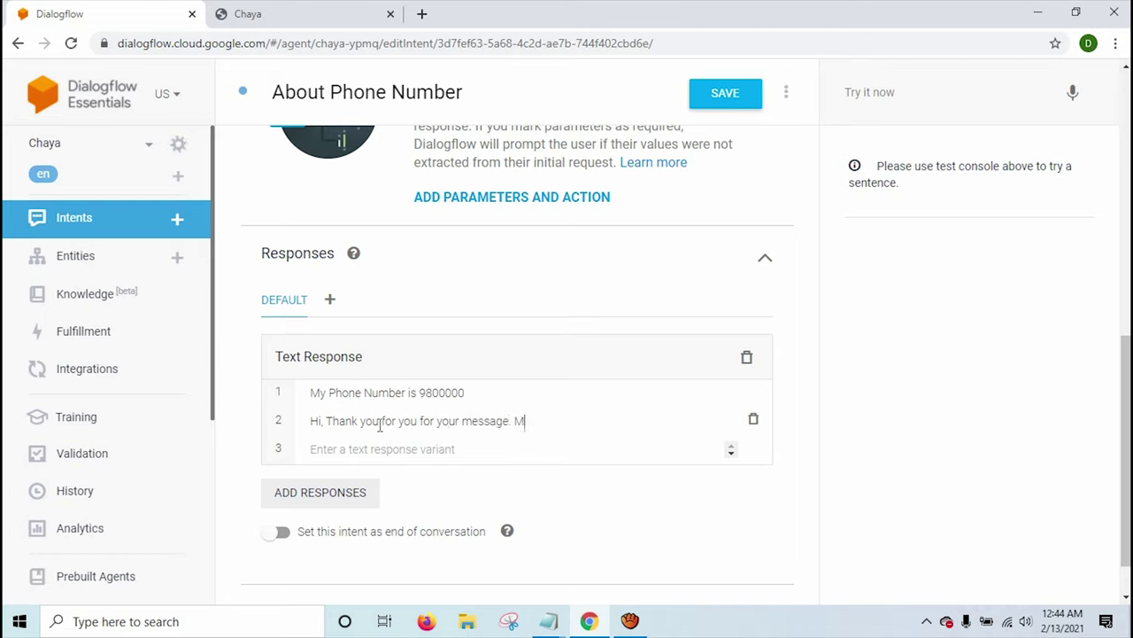
{"action": "type", "text": "y phone number is"}
{"action": "key", "text": "ctrl+v"}
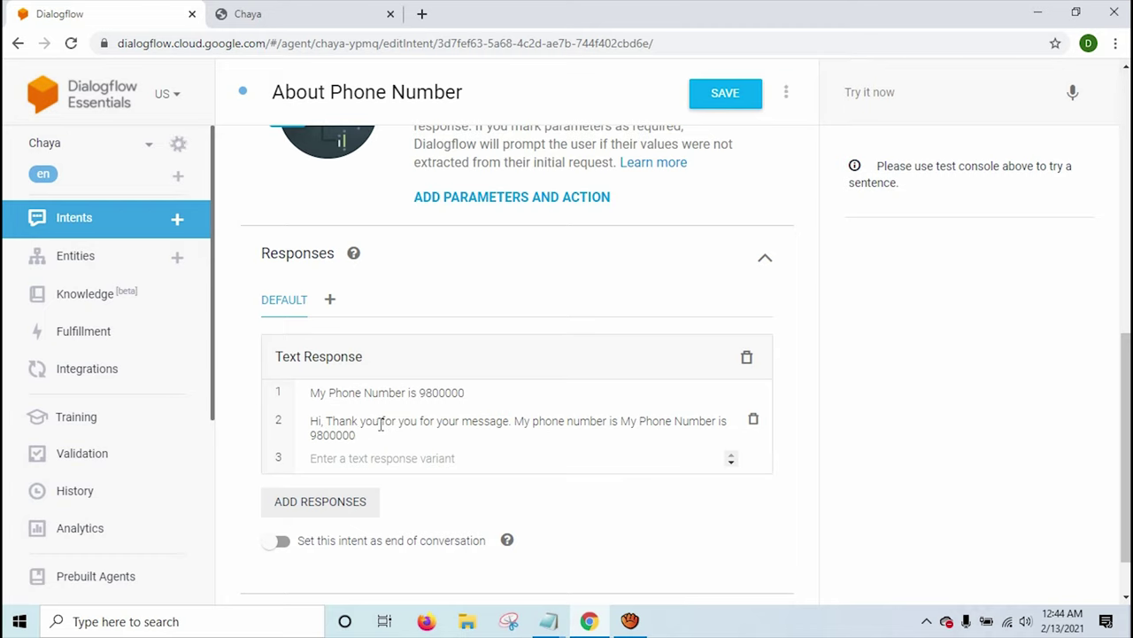
{"action": "key", "text": "ctrl+z"}
{"action": "key", "text": "BackSpace"}
{"action": "key", "text": "BackSpace"}
{"action": "key", "text": "BackSpace"}
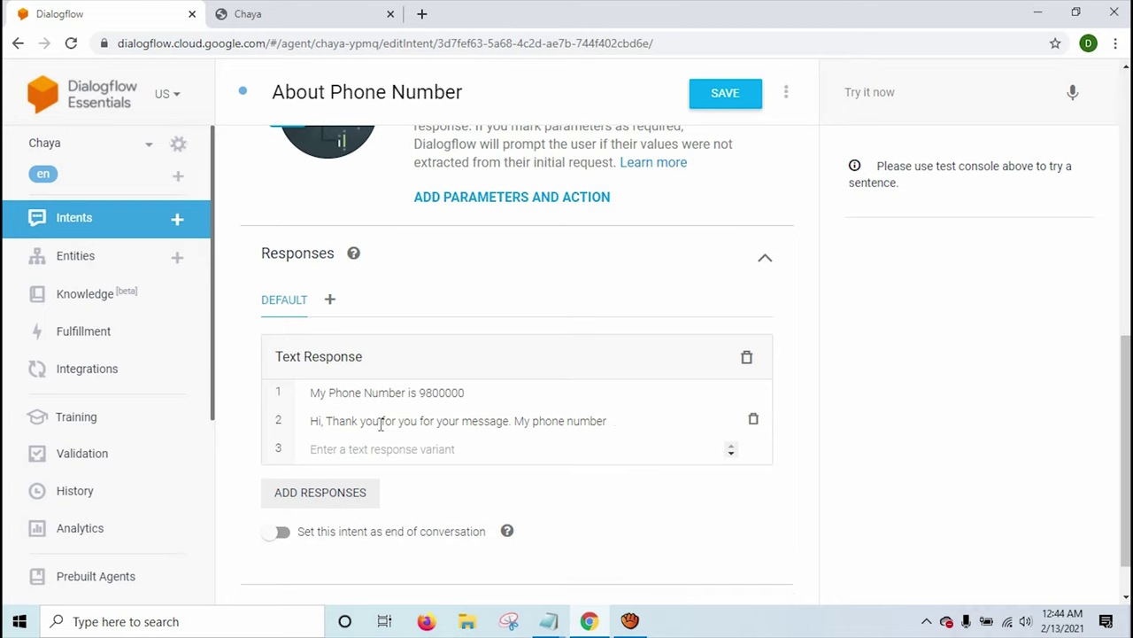
{"action": "key", "text": "BackSpace"}
{"action": "key", "text": "BackSpace"}
{"action": "key", "text": "BackSpace"}
{"action": "key", "text": "BackSpace"}
{"action": "key", "text": "BackSpace"}
{"action": "key", "text": "BackSpace"}
{"action": "key", "text": "BackSpace"}
{"action": "key", "text": "BackSpace"}
{"action": "key", "text": "BackSpace"}
{"action": "key", "text": "BackSpace"}
{"action": "key", "text": "BackSpace"}
{"action": "key", "text": "BackSpace"}
{"action": "key", "text": "BackSpace"}
{"action": "key", "text": "BackSpace"}
{"action": "key", "text": "BackSpace"}
{"action": "key", "text": "BackSpace"}
{"action": "key", "text": "ctrl+v"}
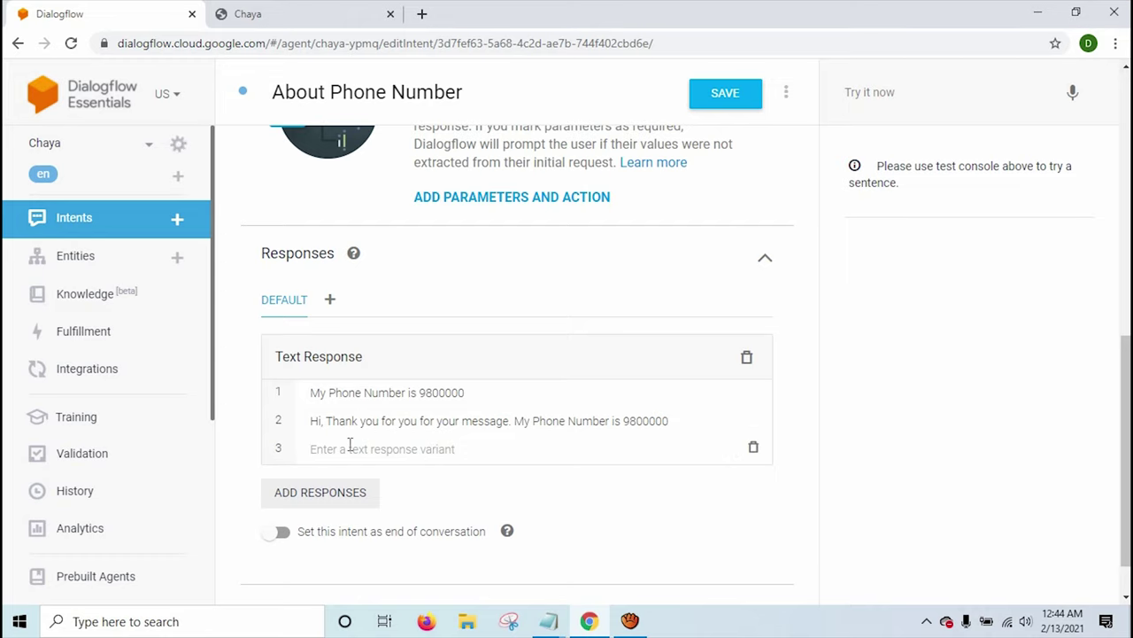
Save the About Phone Number intent and return to the Chaya web demo.
{"action": "scroll", "coordinate": [351, 444], "scroll_direction": "down", "scroll_amount": 1}
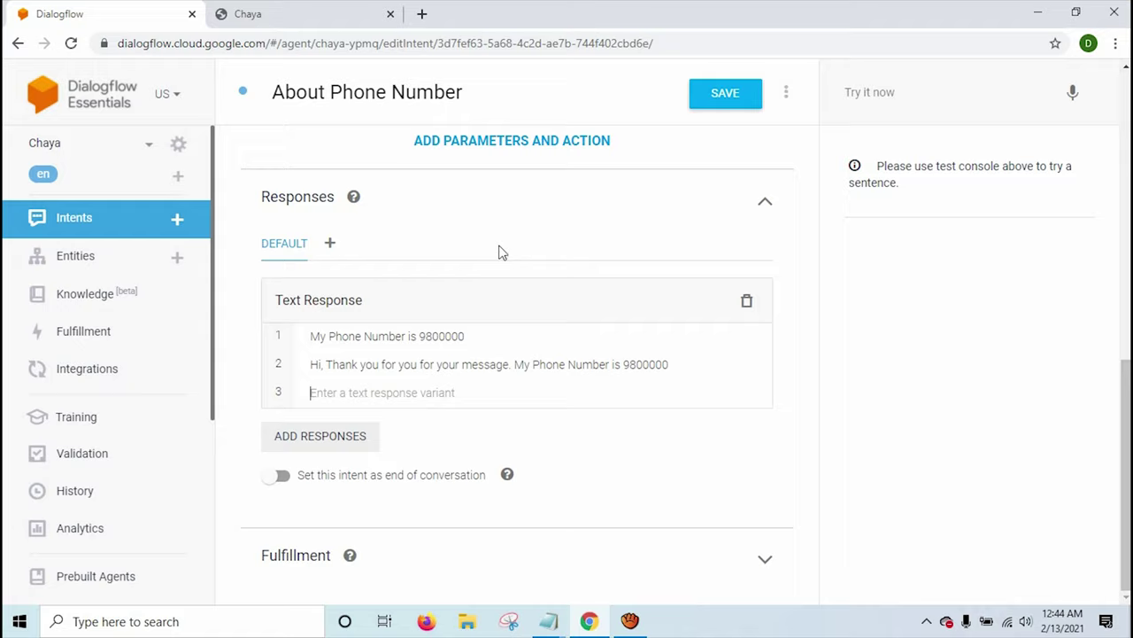
{"action": "scroll", "coordinate": [552, 362], "scroll_direction": "up", "scroll_amount": 3}
{"action": "scroll", "coordinate": [552, 362], "scroll_direction": "down", "scroll_amount": 3}
{"action": "left_click", "coordinate": [719, 94]}
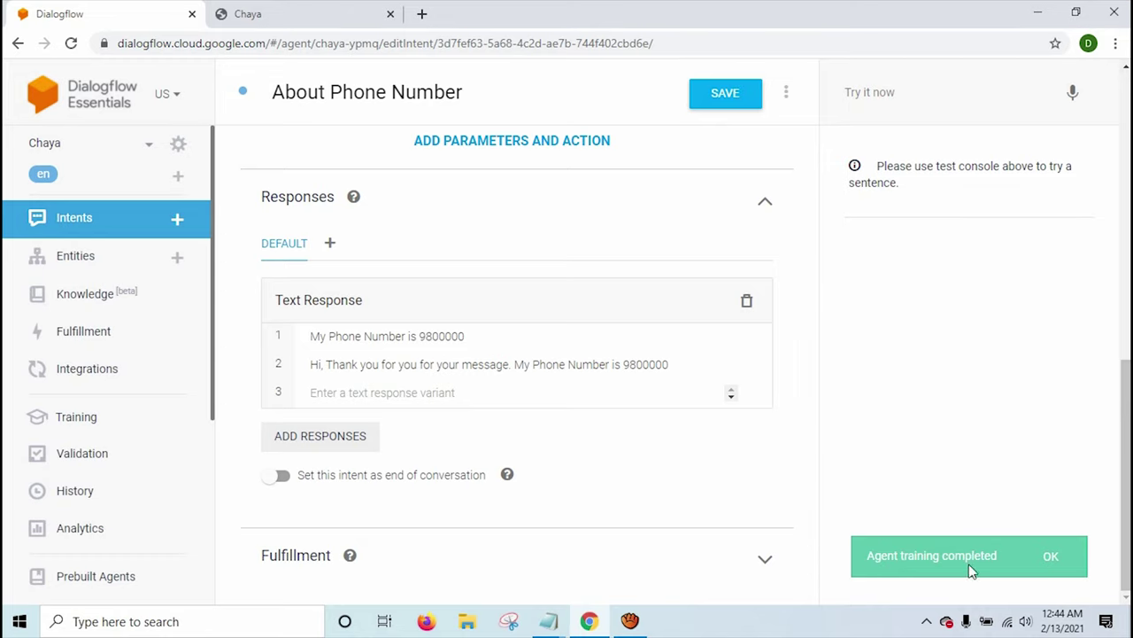
{"action": "left_click", "coordinate": [299, 16]}
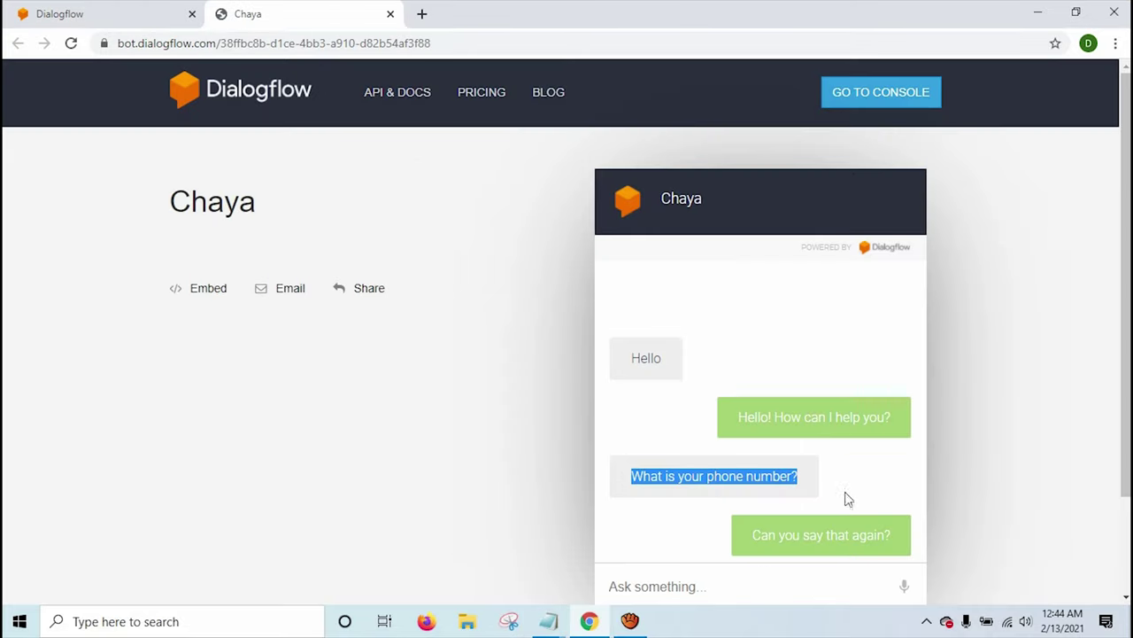
Ask Chaya 'What is your phone number' and 'phone', checking the phone-number replies, then return to the console.
{"action": "left_click", "coordinate": [699, 586]}
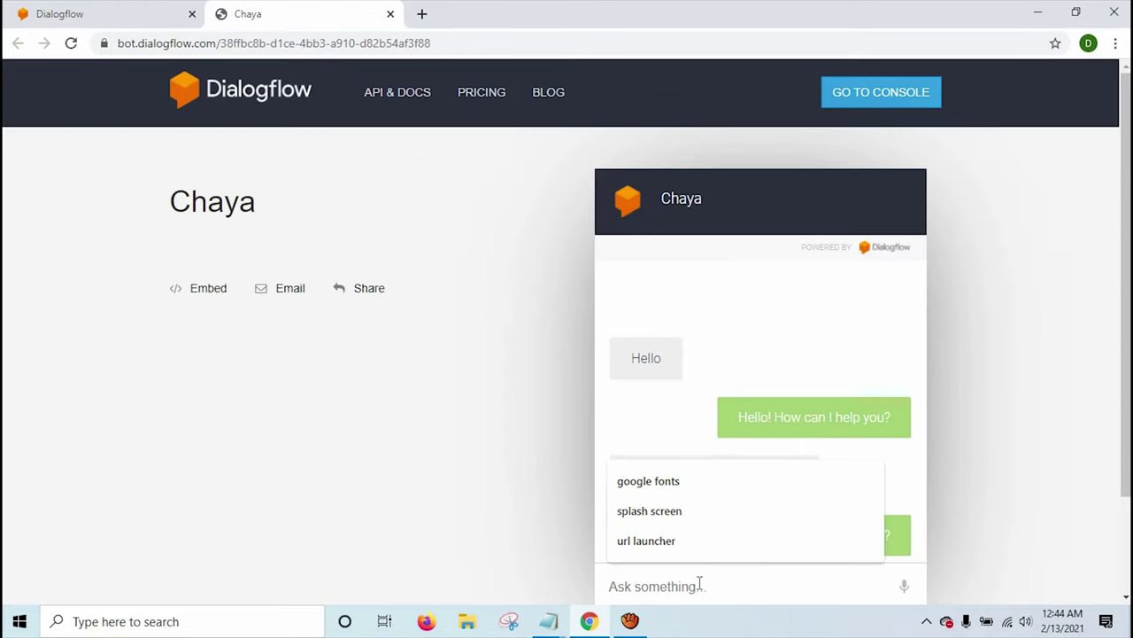
{"action": "type", "text": "Whaty"}
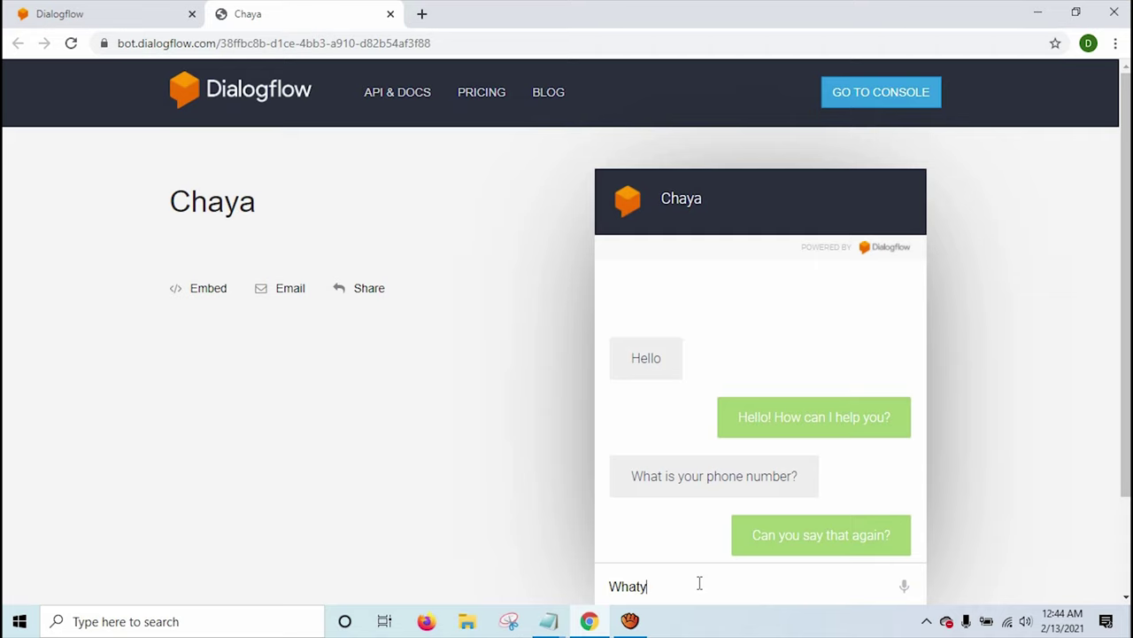
{"action": "key", "text": "BackSpace"}
{"action": "type", "text": " is your phone number"}
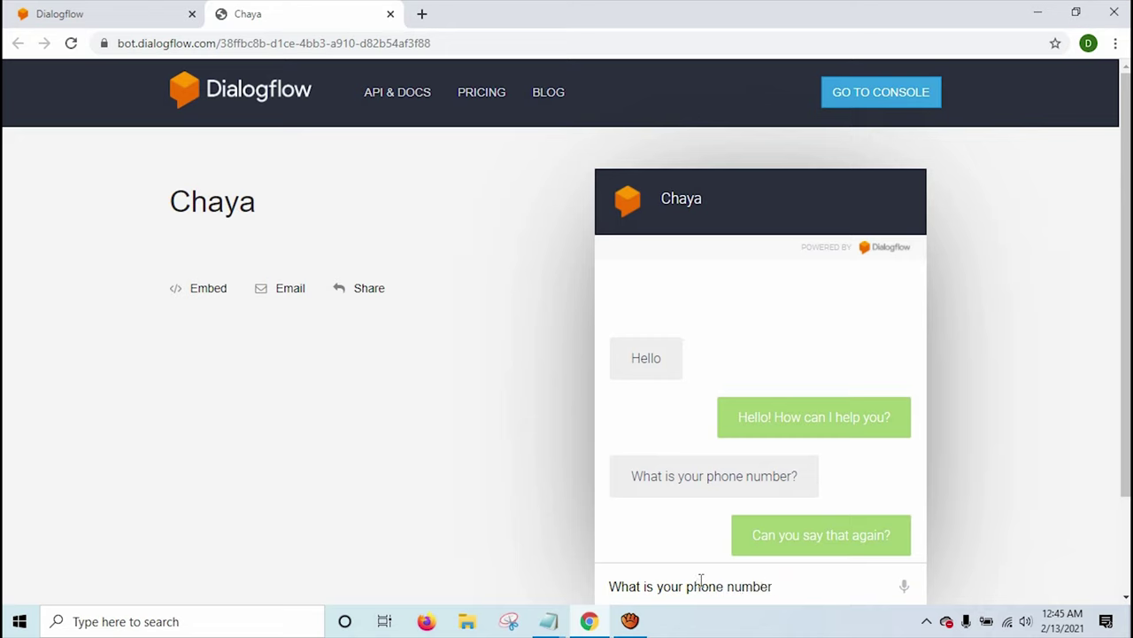
{"action": "key", "text": "Return"}
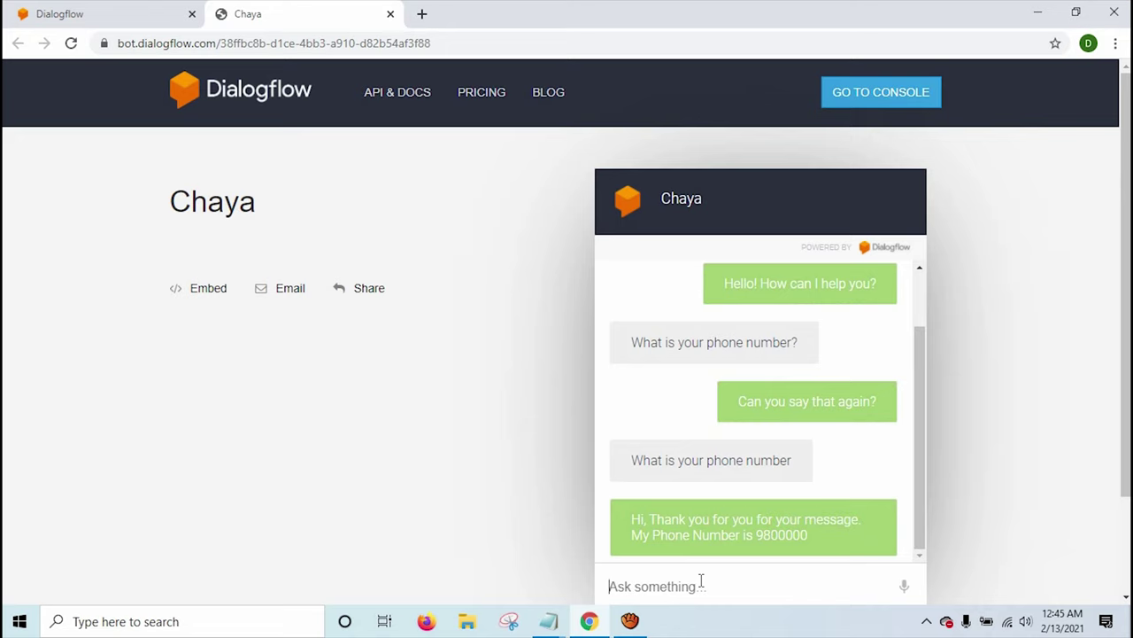
{"action": "left_click_drag", "start_coordinate": [630, 520], "coordinate": [638, 532]}
{"action": "left_click", "coordinate": [625, 585]}
{"action": "type", "text": "phone"}
{"action": "key", "text": "Return"}
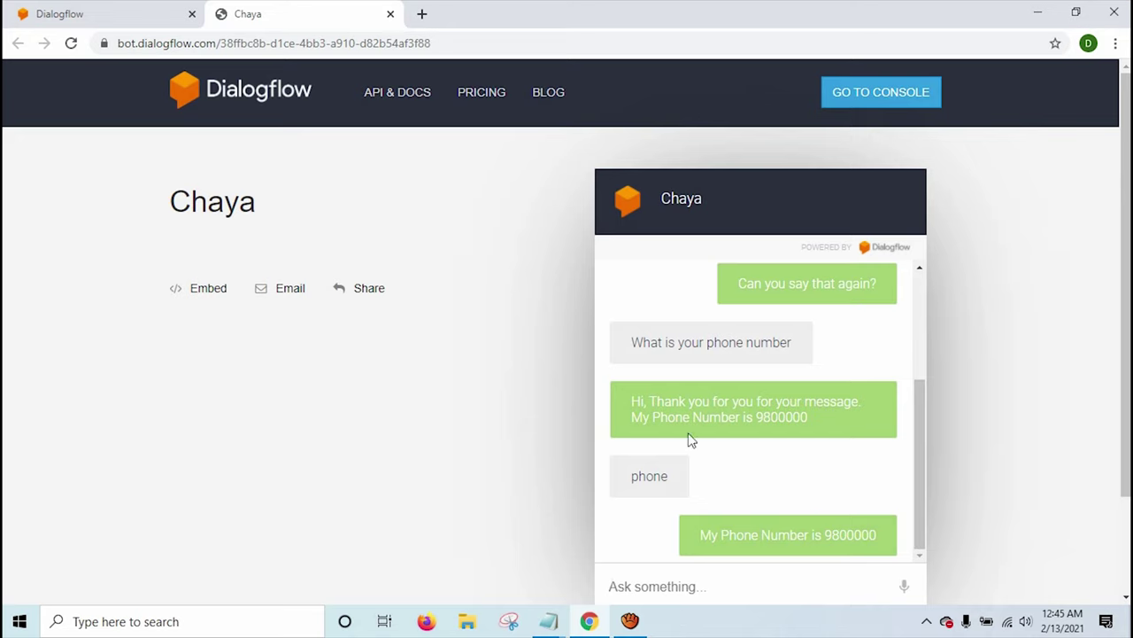
{"action": "left_click", "coordinate": [116, 15]}
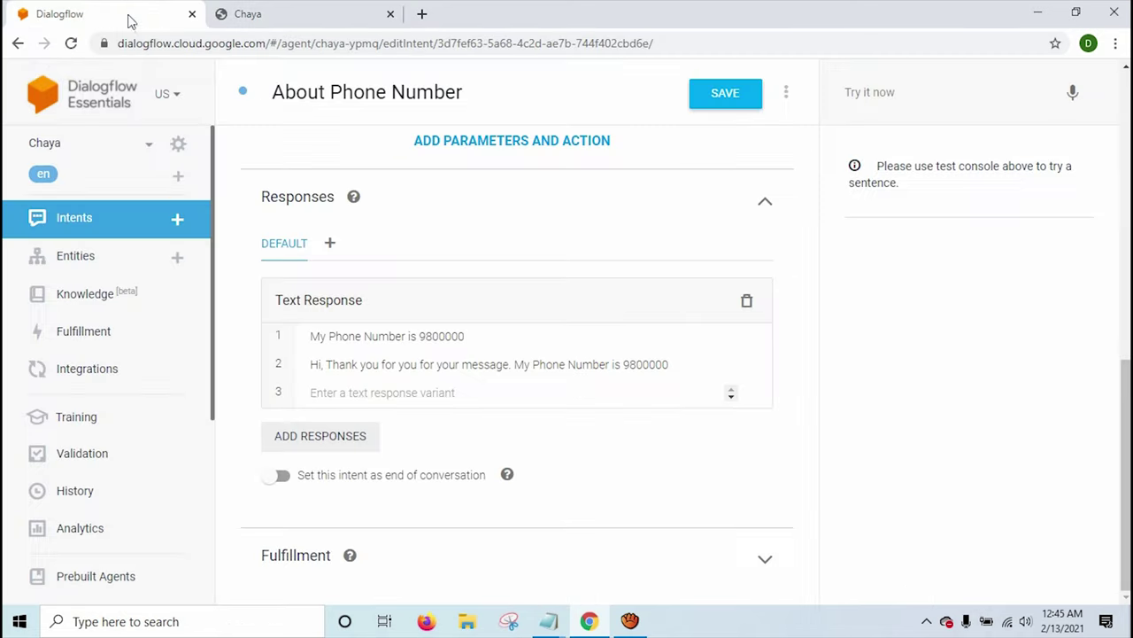
Create a new intent with the training phrase 'Bank Account Number'.
{"action": "left_click", "coordinate": [75, 226]}
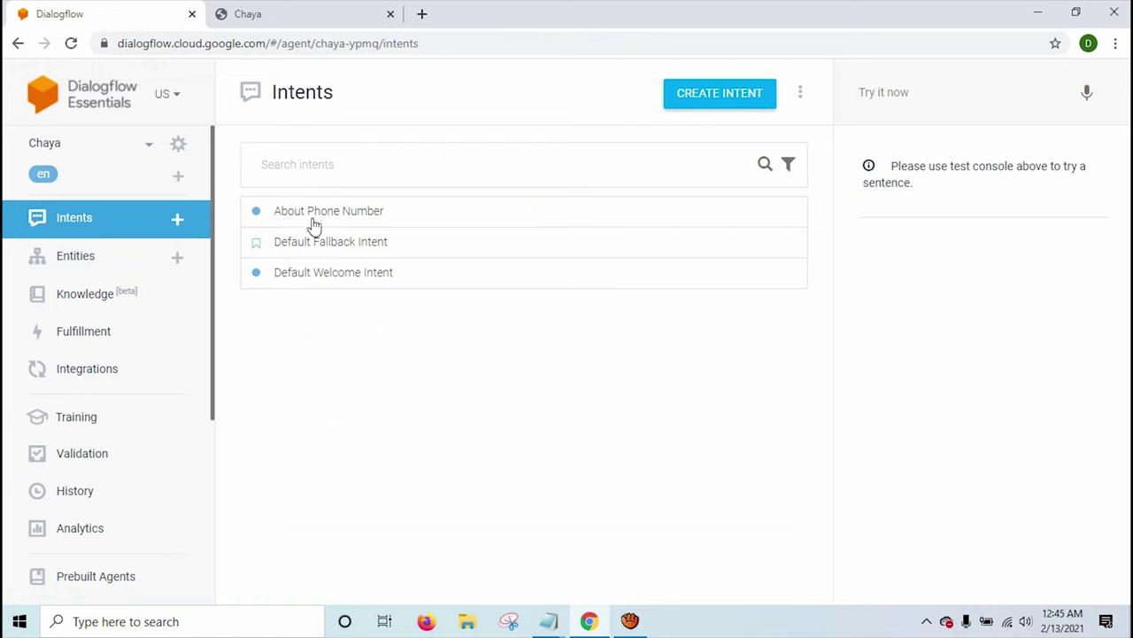
{"action": "left_click", "coordinate": [731, 105]}
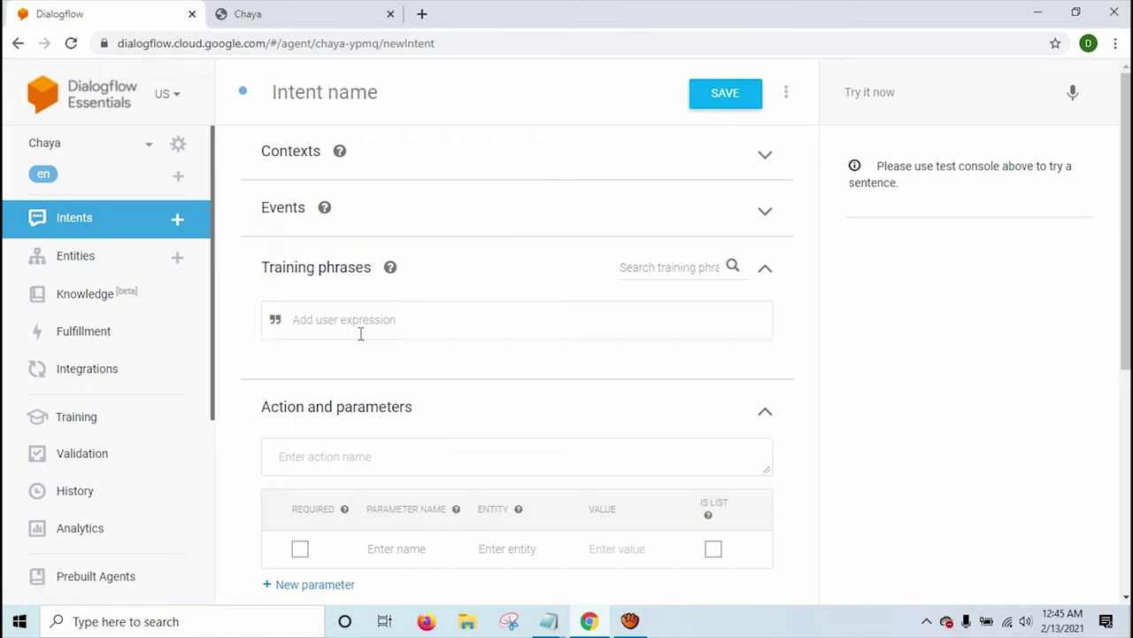
{"action": "type", "text": "Bank Account Number"}
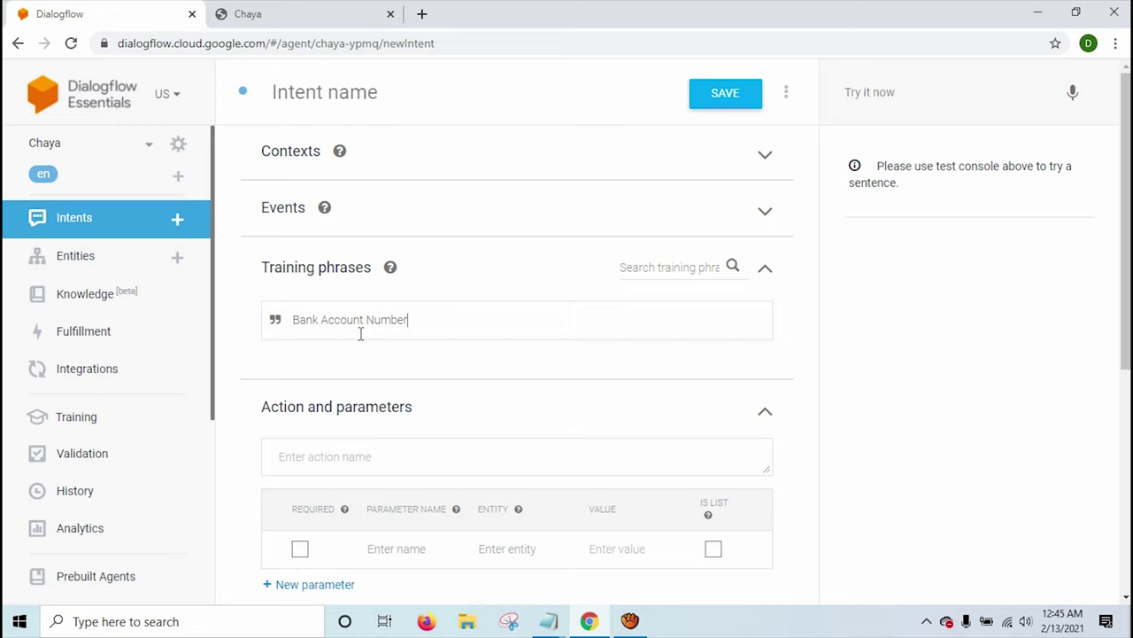
{"action": "key", "text": "Return"}
Add 'What is your bank account number' as a second training phrase.
{"action": "scroll", "coordinate": [363, 339], "scroll_direction": "down", "scroll_amount": 2}
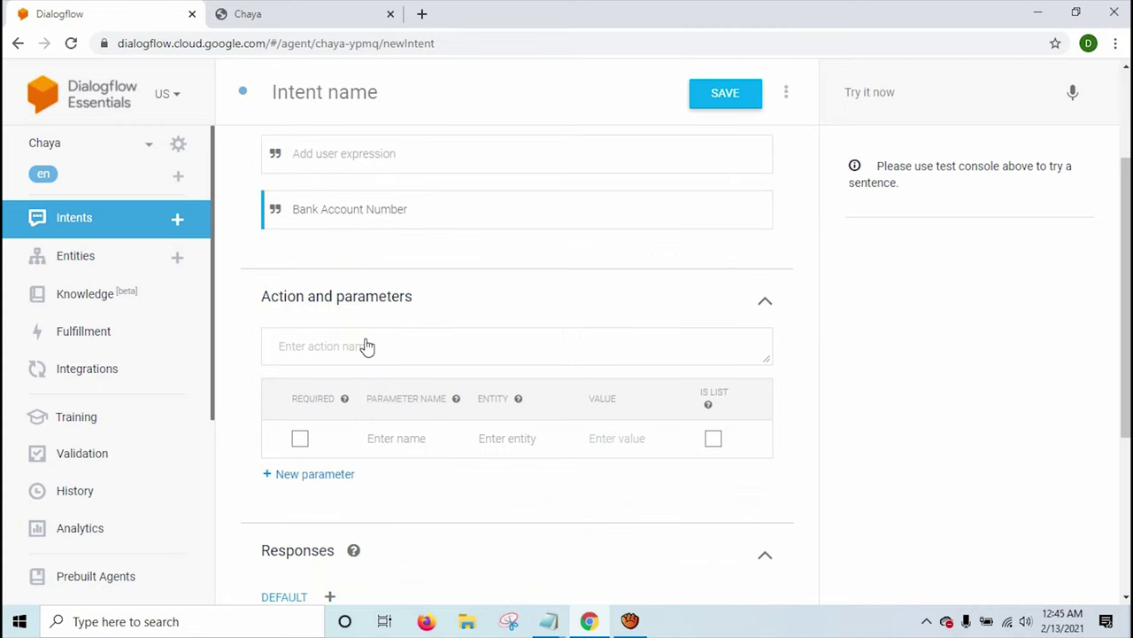
{"action": "scroll", "coordinate": [340, 218], "scroll_direction": "up", "scroll_amount": 1}
{"action": "type", "text": "Whga"}
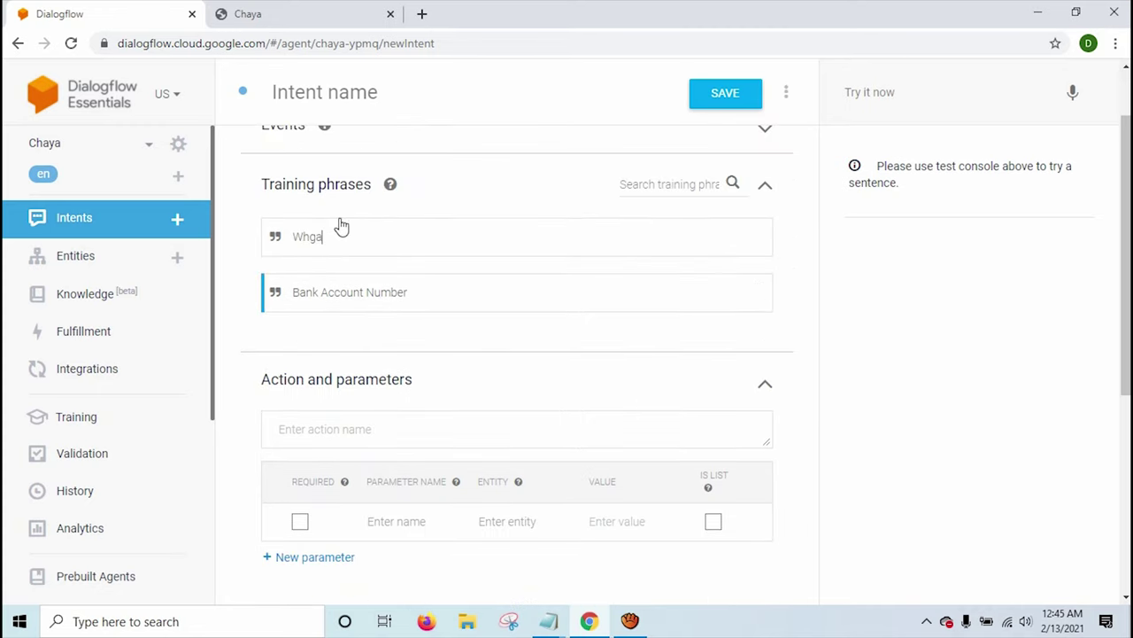
{"action": "type", "text": "t"}
{"action": "key", "text": "BackSpace"}
{"action": "key", "text": "BackSpace"}
{"action": "key", "text": "BackSpace"}
{"action": "type", "text": "at is your bank account number"}
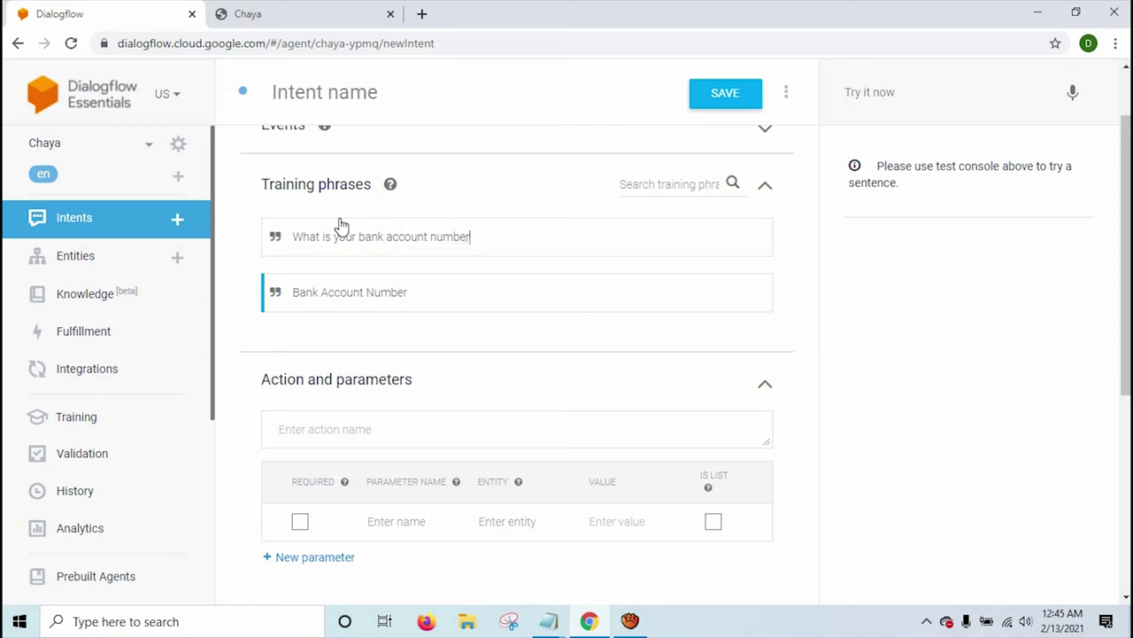
{"action": "key", "text": "Return"}
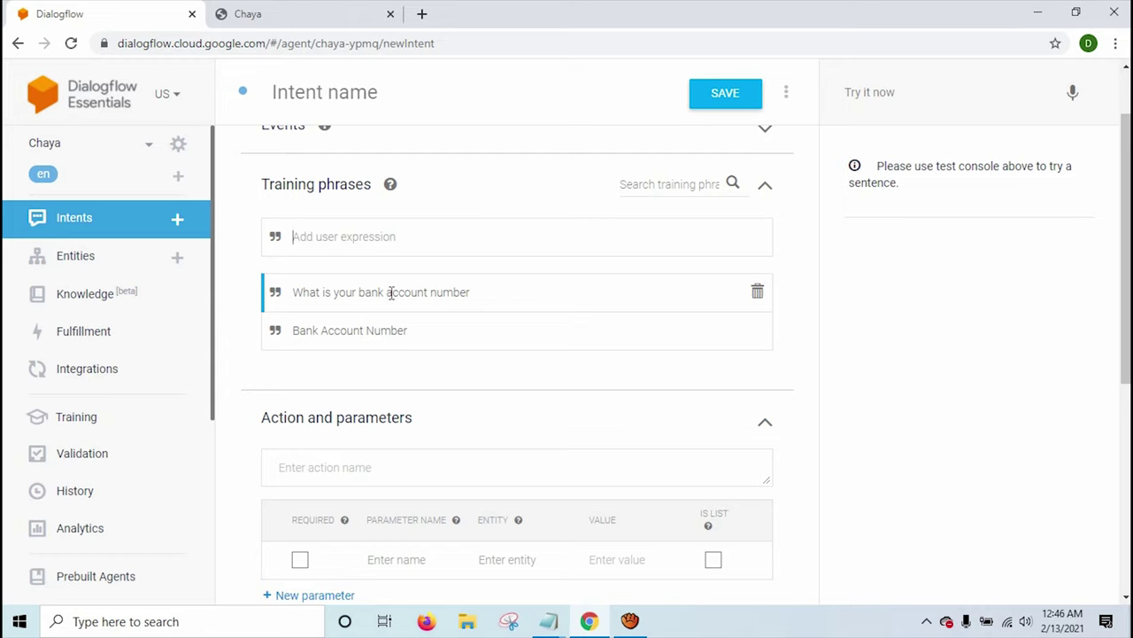
Start the text response with 'My Bank Account Number is:' and 'ABC Bank' on separate lines.
{"action": "scroll", "coordinate": [469, 316], "scroll_direction": "down", "scroll_amount": 5}
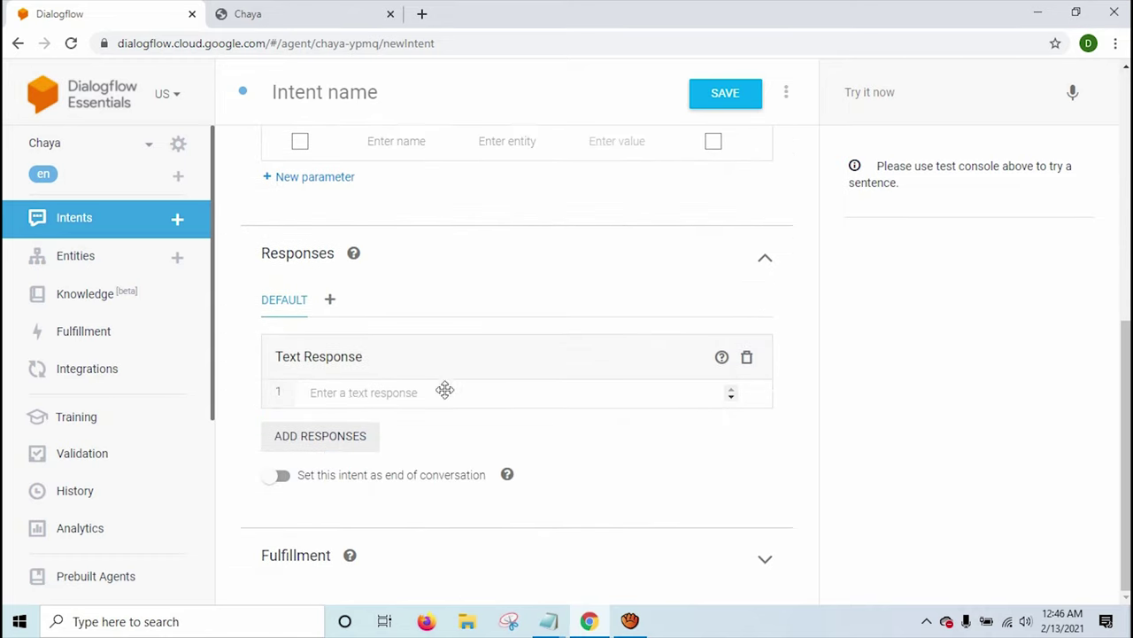
{"action": "left_click", "coordinate": [354, 396]}
{"action": "scroll", "coordinate": [353, 394], "scroll_direction": "up", "scroll_amount": 4}
{"action": "scroll", "coordinate": [349, 382], "scroll_direction": "down", "scroll_amount": 3}
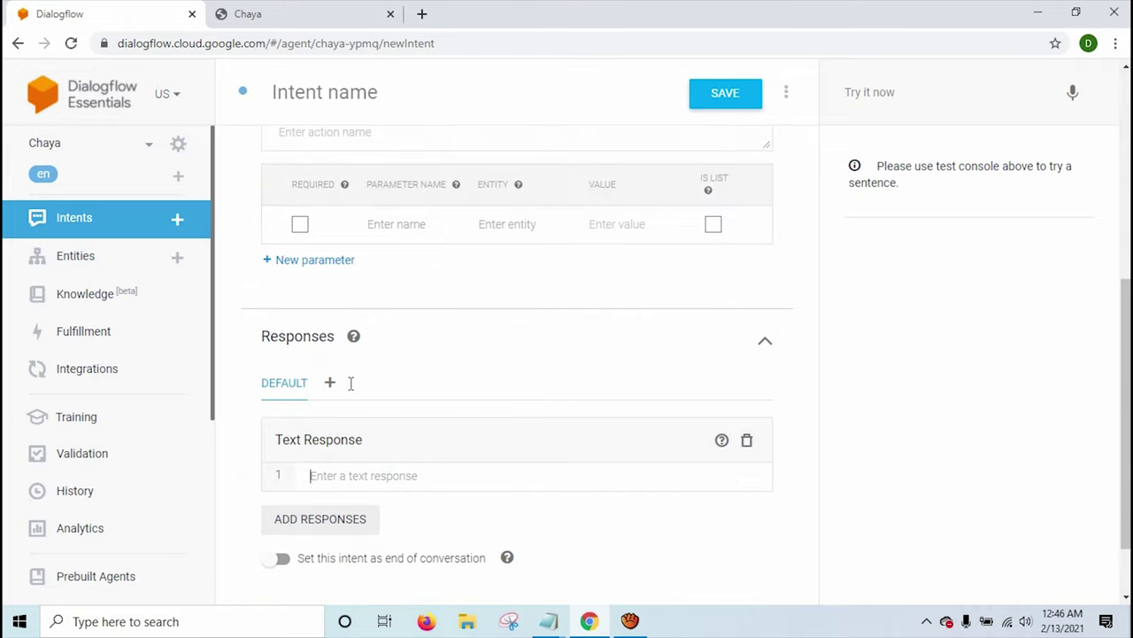
{"action": "scroll", "coordinate": [420, 455], "scroll_direction": "down", "scroll_amount": 1}
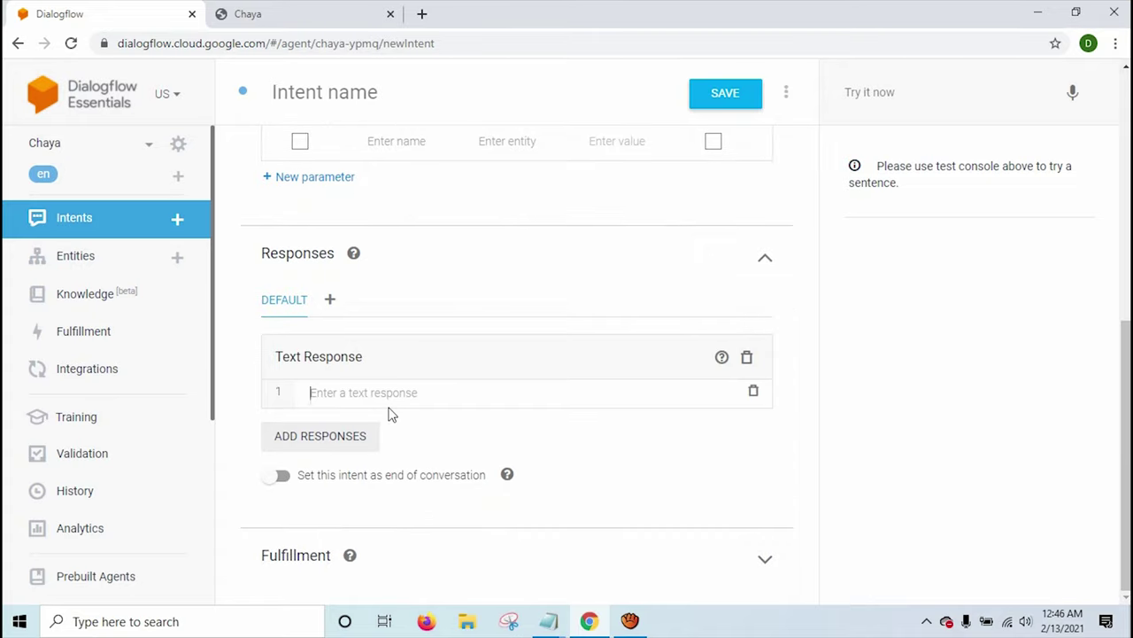
{"action": "type", "text": "My Bank"}
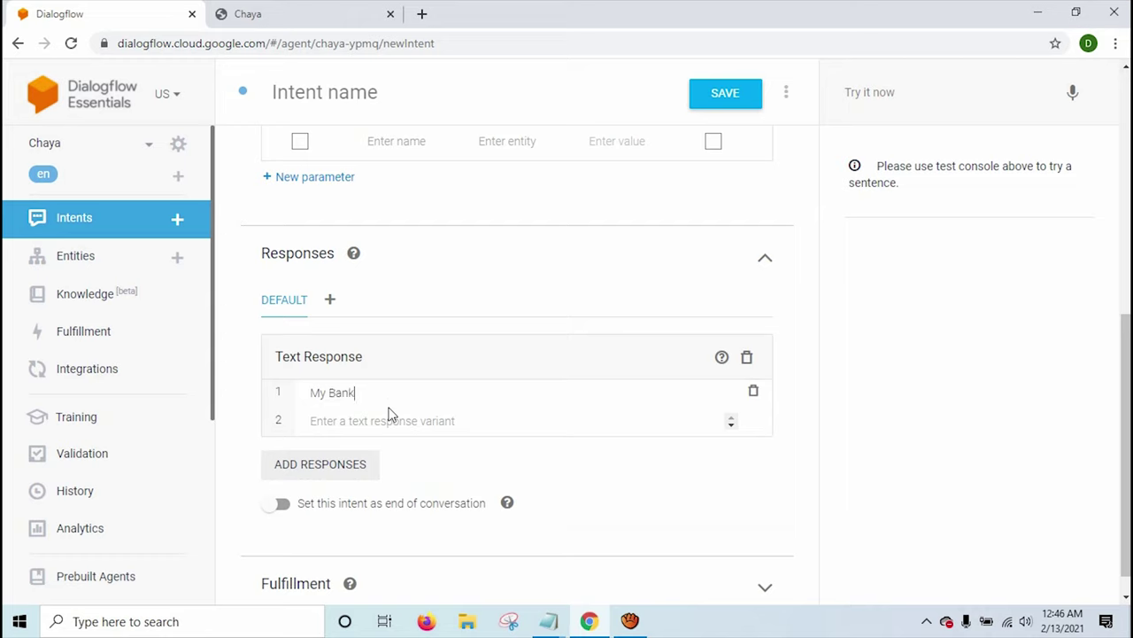
{"action": "type", "text": " Account NM"}
{"action": "type", "text": "mber is"}
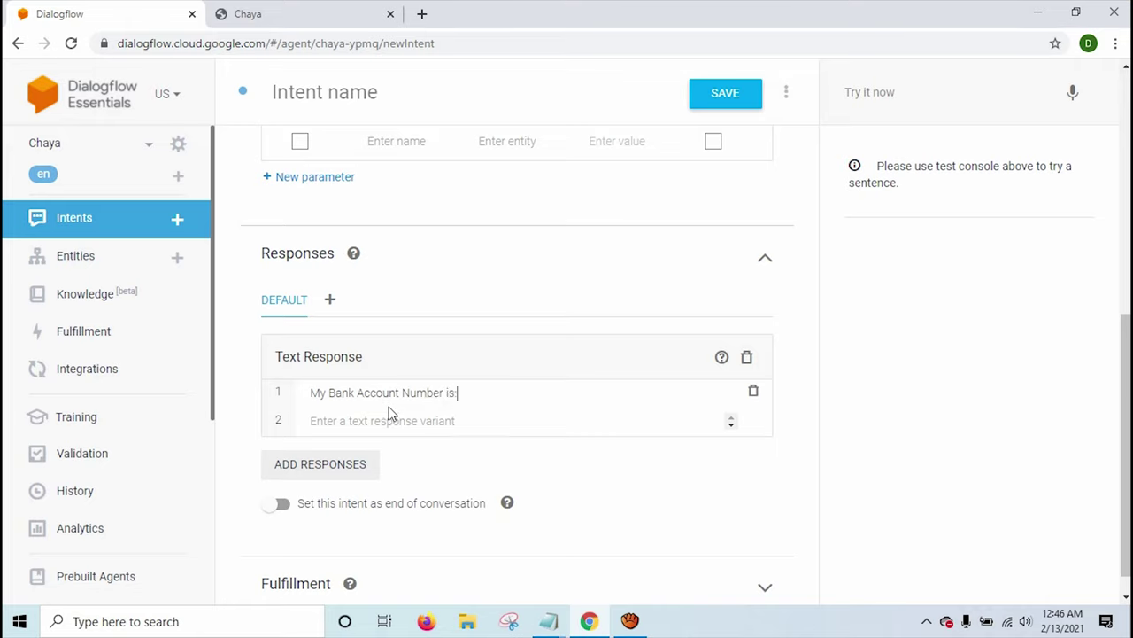
{"action": "type", "text": ":"}
{"action": "key", "text": "shift+Return"}
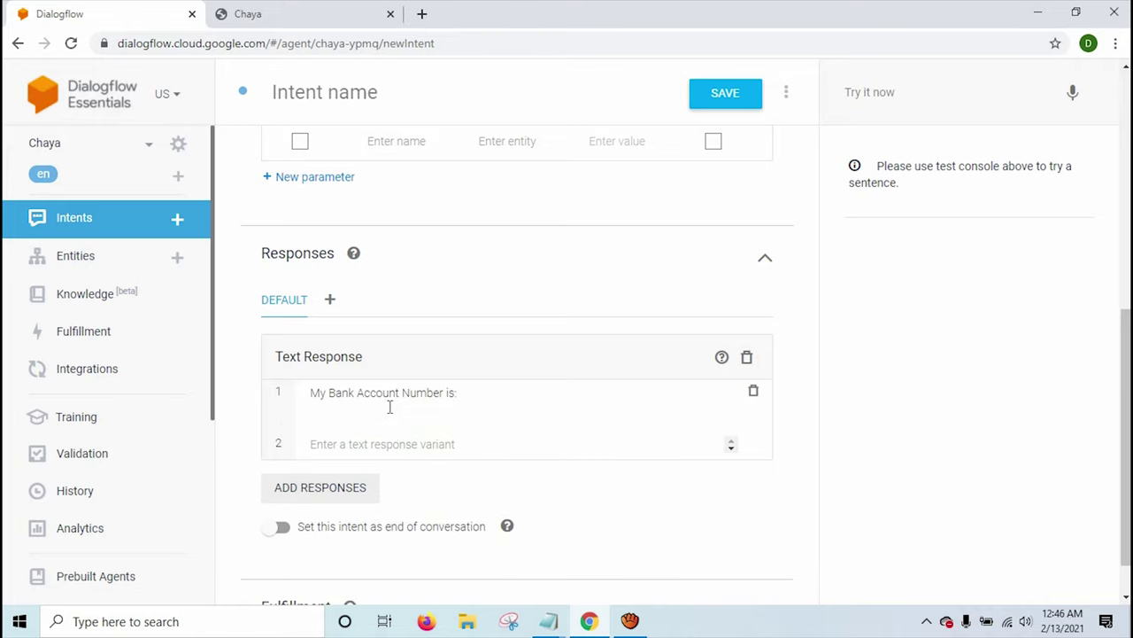
{"action": "type", "text": "ABC Bank"}
{"action": "key", "text": "shift+Return"}
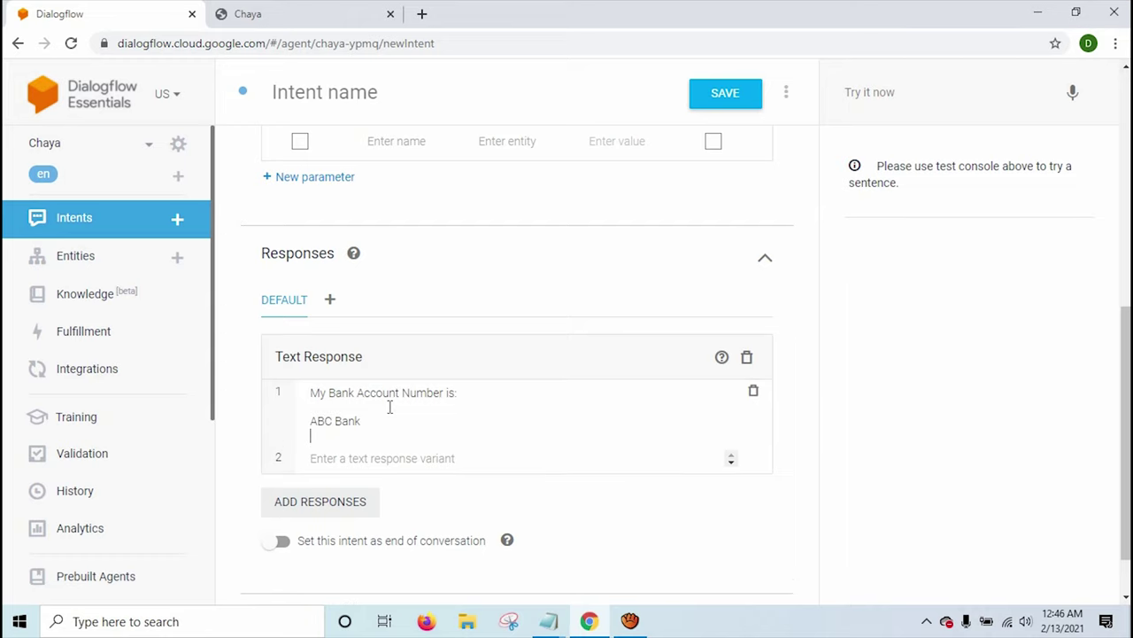
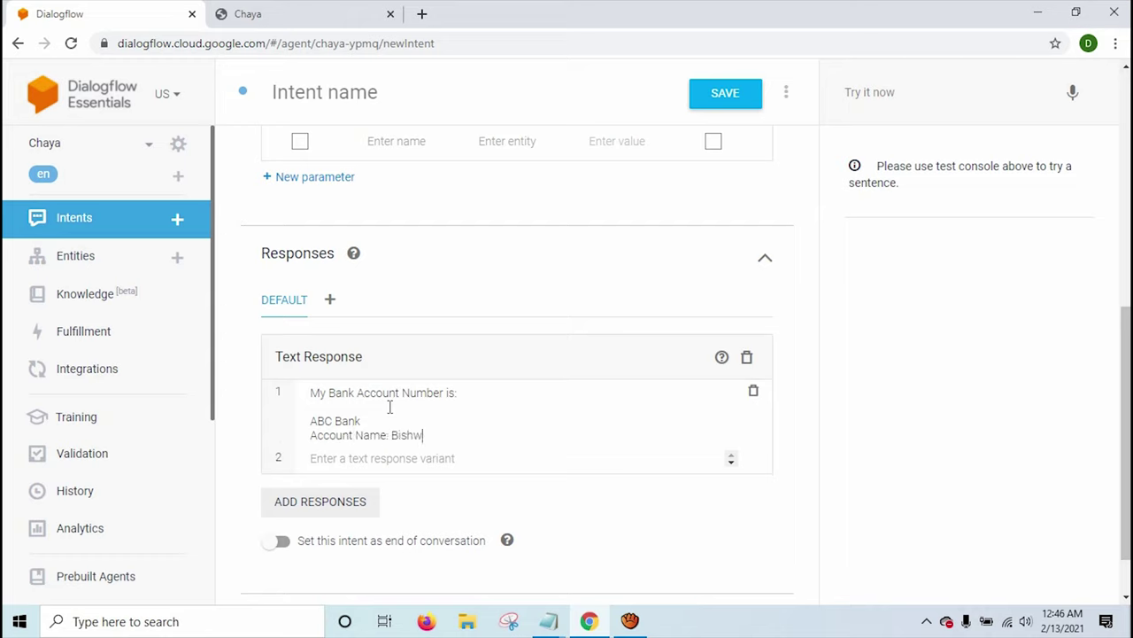
Add lines for the account holder's name, the account number and 'Branch: Kathmandu'.
{"action": "key", "text": "shift+Return"}
{"action": "type", "text": "Account Nu"}
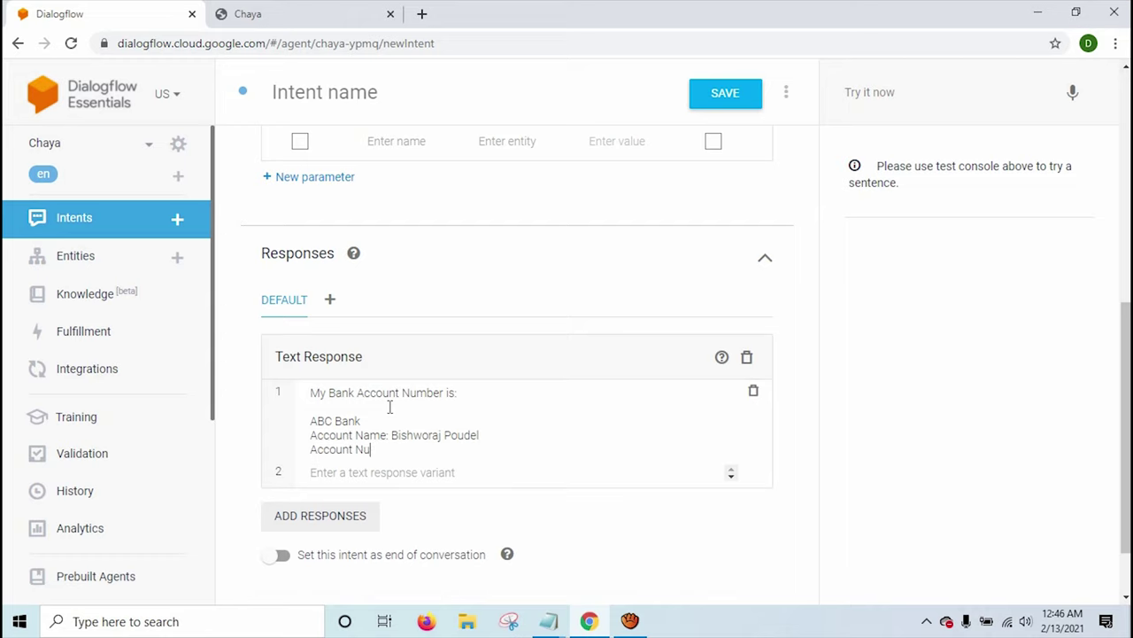
{"action": "key", "text": "shift+Return"}
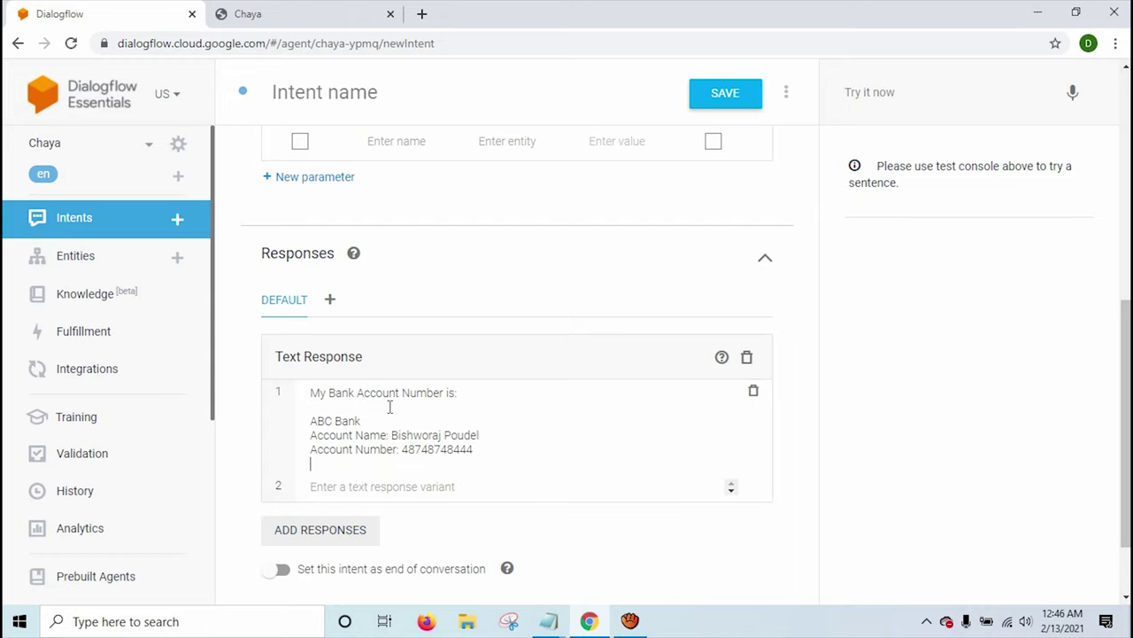
{"action": "key", "text": "BackSpace"}
{"action": "type", "text": "Branch: Kathmandu"}
{"action": "scroll", "coordinate": [405, 367], "scroll_direction": "down", "scroll_amount": 1}
{"action": "scroll", "coordinate": [405, 367], "scroll_direction": "down", "scroll_amount": 2}
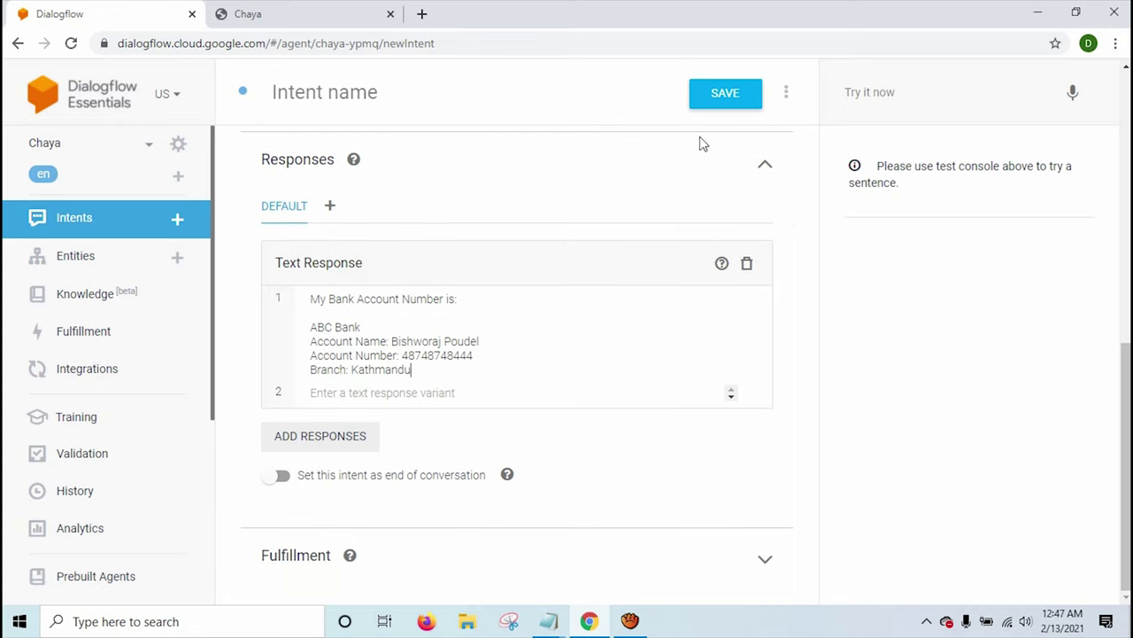
Enter 'Bank Account' as the intent name and save the intent.
{"action": "left_click", "coordinate": [702, 98]}
{"action": "left_click", "coordinate": [339, 103]}
{"action": "type", "text": "Ban"}
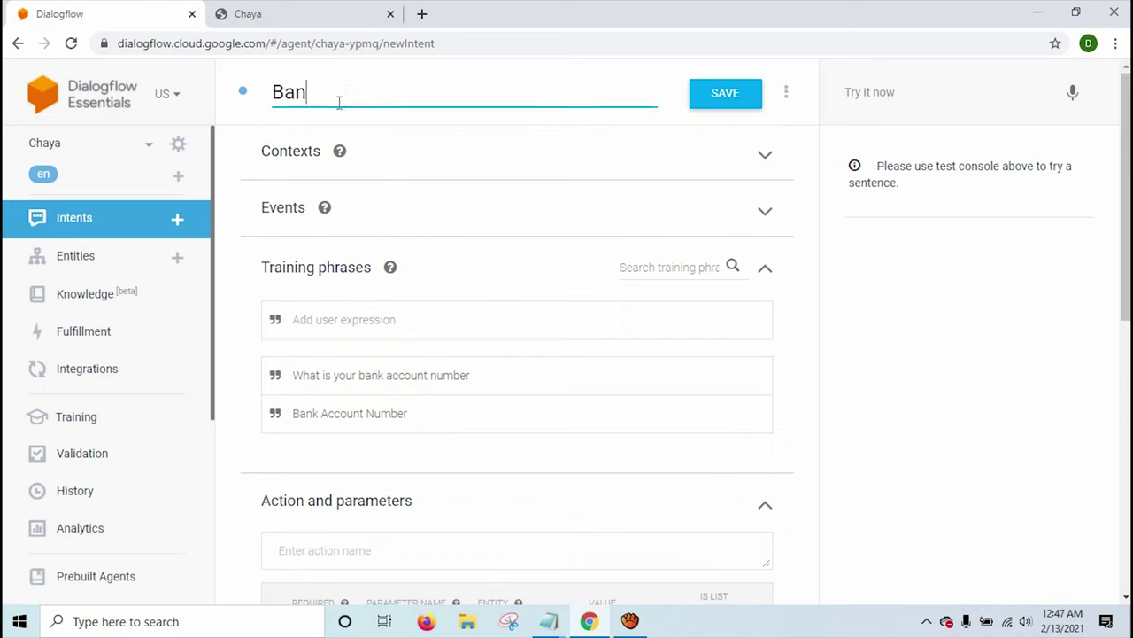
{"action": "type", "text": "k Account"}
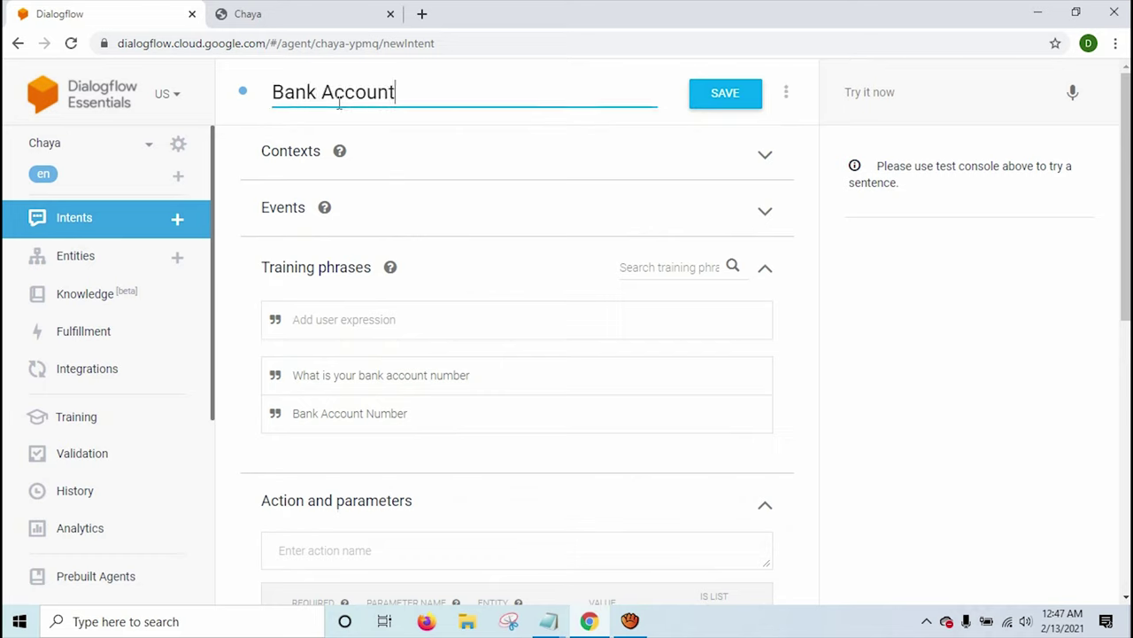
{"action": "left_click", "coordinate": [752, 104]}
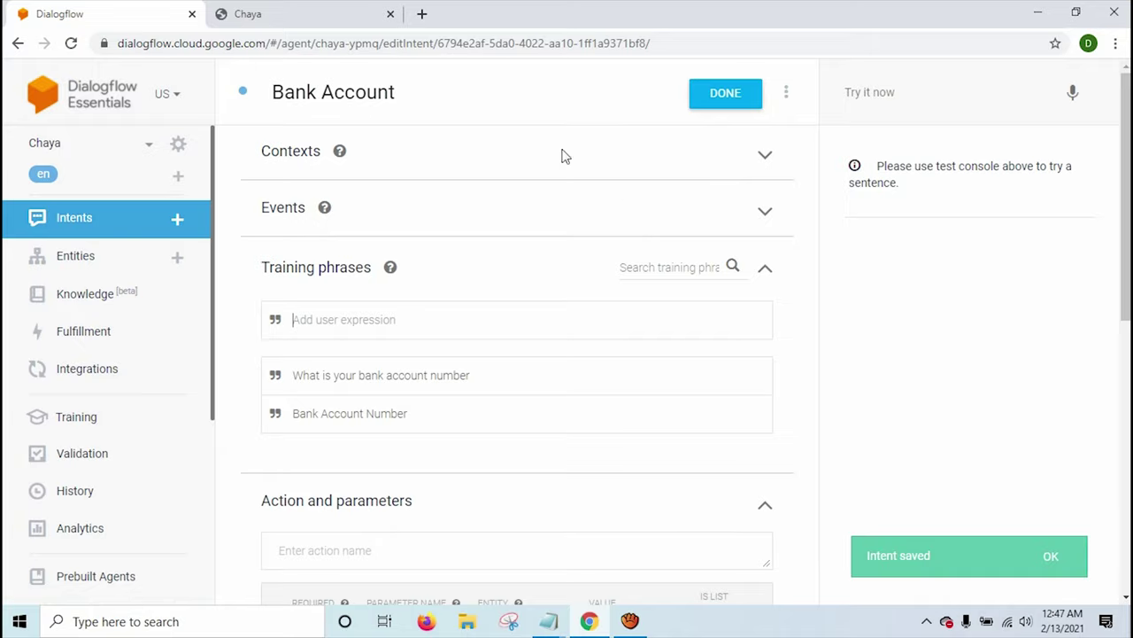
{"action": "left_click", "coordinate": [266, 14]}
Reload the Chaya web demo page and dismiss the agent training completed notice.
{"action": "left_click", "coordinate": [261, 44]}
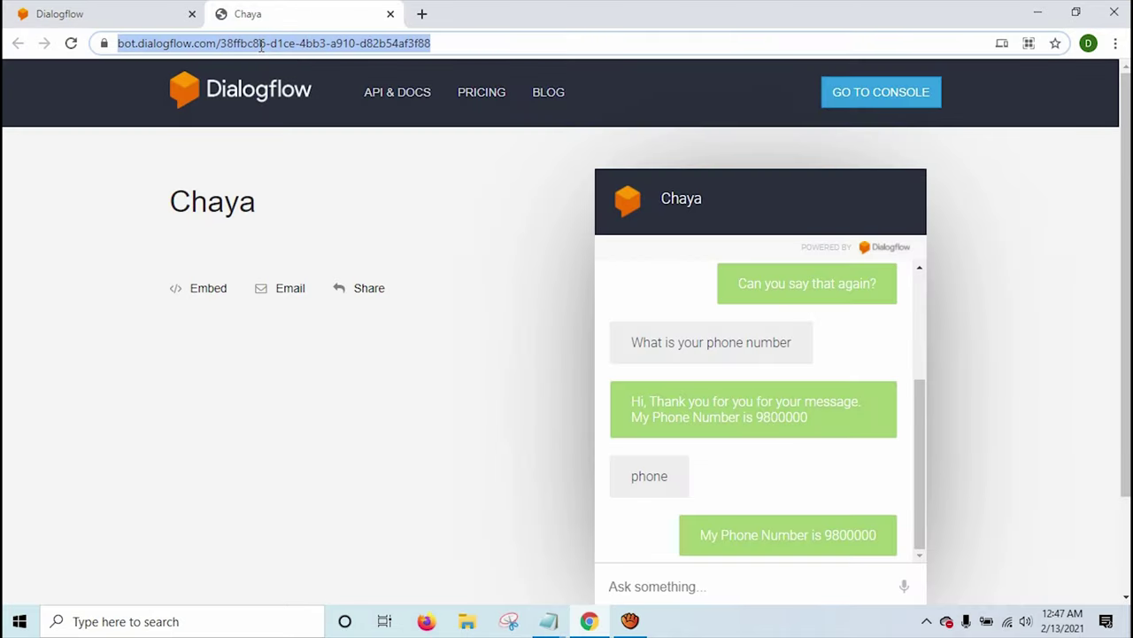
{"action": "key", "text": "Return"}
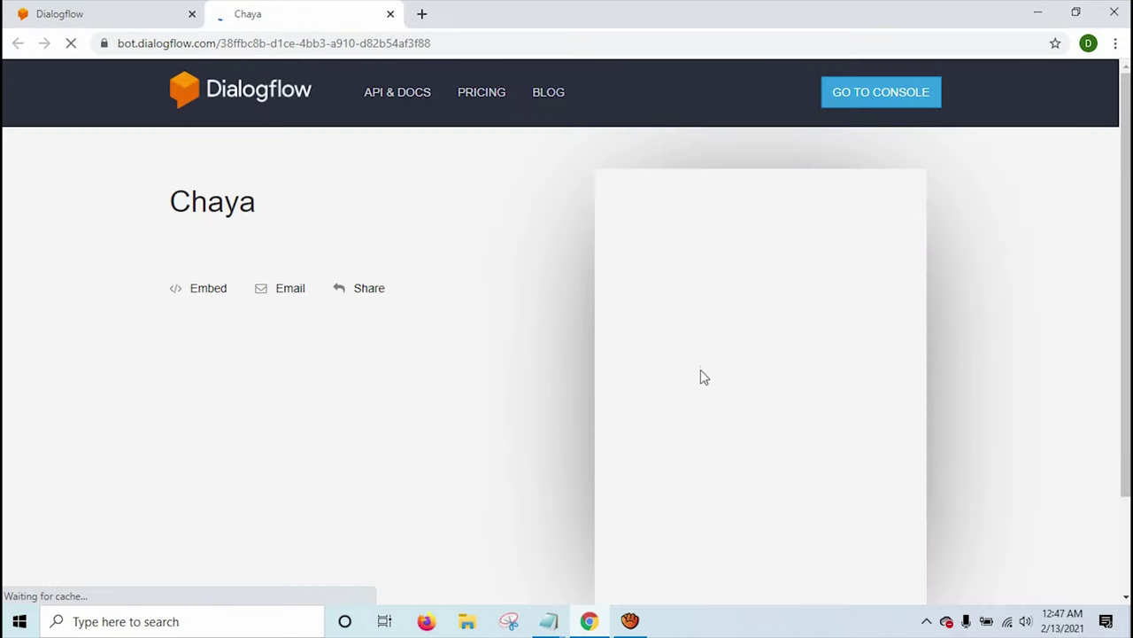
{"action": "left_click", "coordinate": [119, 9]}
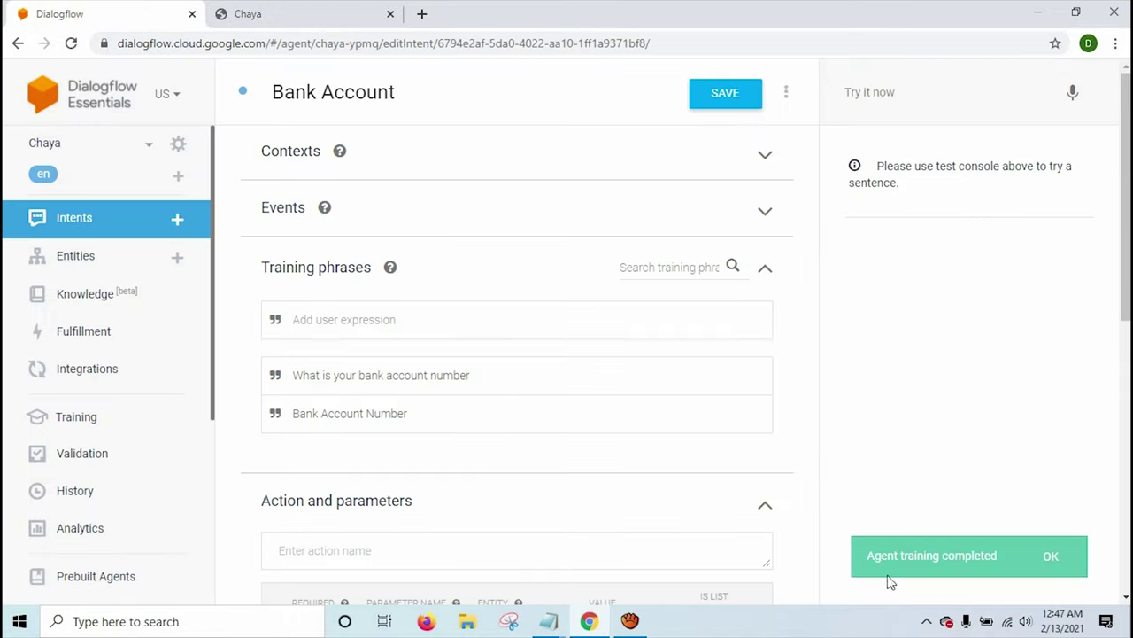
{"action": "left_click", "coordinate": [977, 561]}
{"action": "left_click", "coordinate": [1051, 556]}
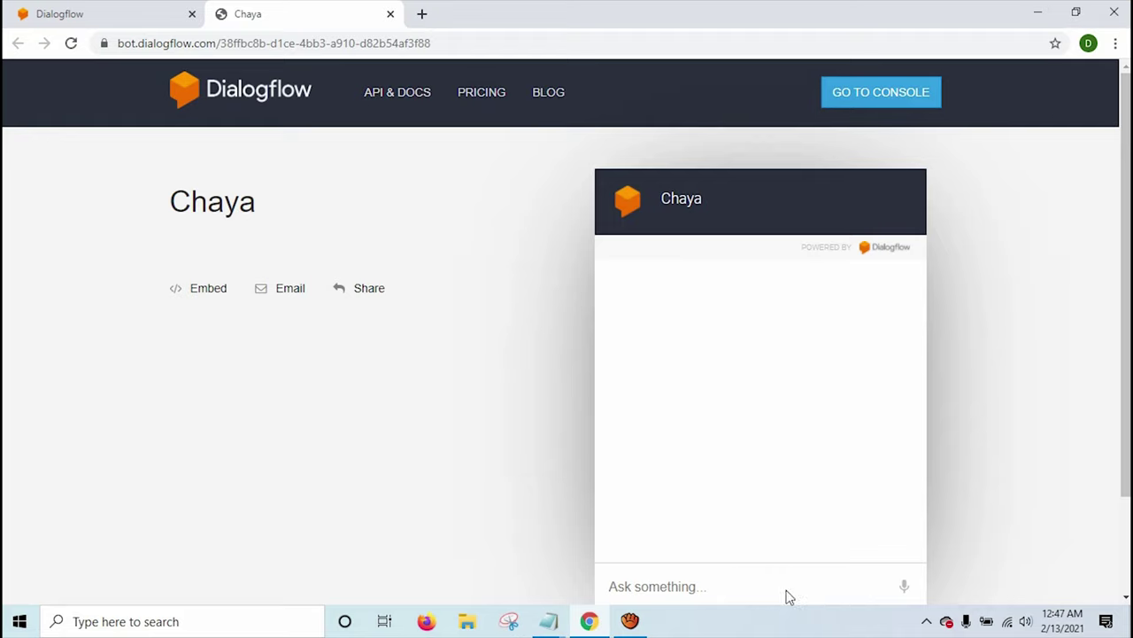
Send 'How are you' to Chaya, which replies 'Sorry, could you say that again?'.
{"action": "left_click", "coordinate": [787, 589]}
{"action": "type", "text": "W"}
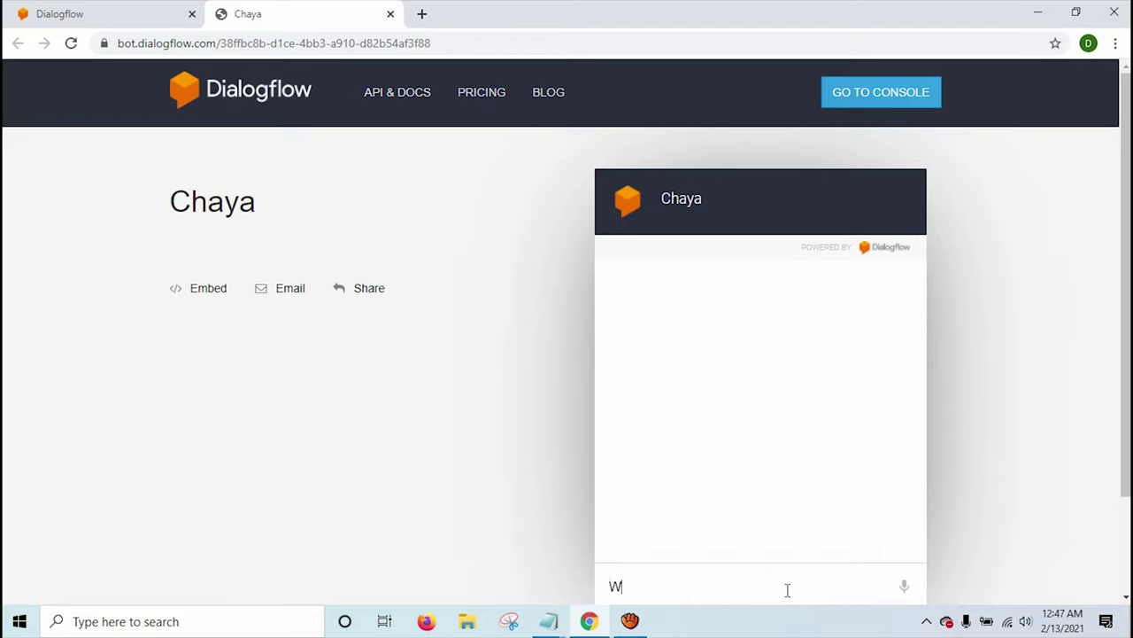
{"action": "key", "text": "BackSpace"}
{"action": "type", "text": "How are you"}
{"action": "key", "text": "Return"}
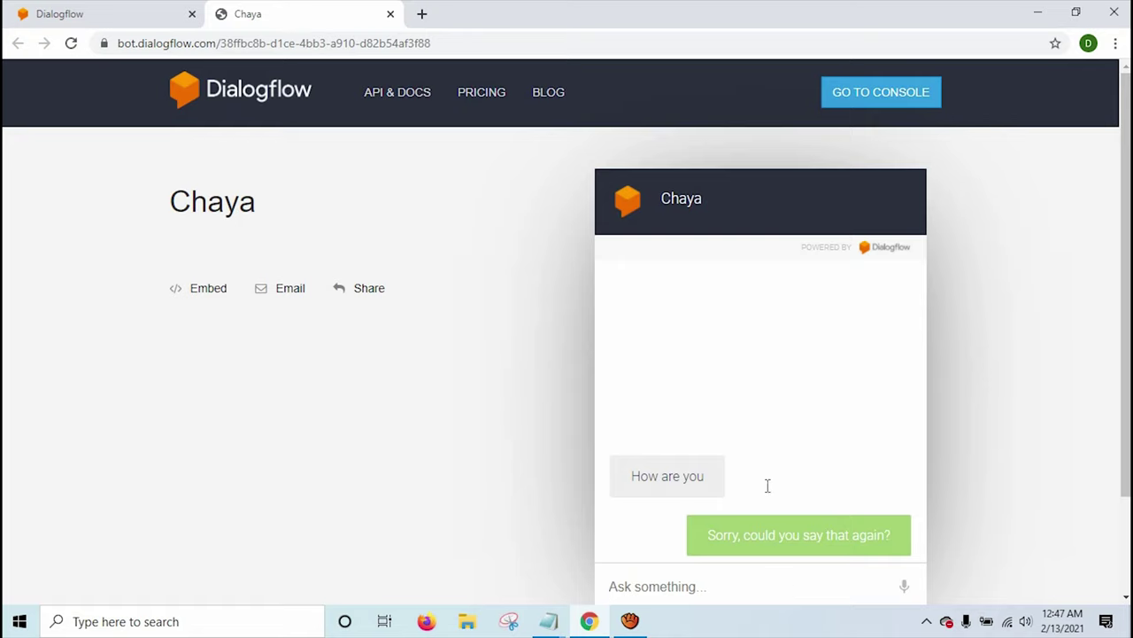
{"action": "left_click", "coordinate": [133, 7]}
Go to Small Talk, leaving the unsaved intent page, and enable Small Talk for the agent.
{"action": "scroll", "coordinate": [133, 372], "scroll_direction": "down", "scroll_amount": 2}
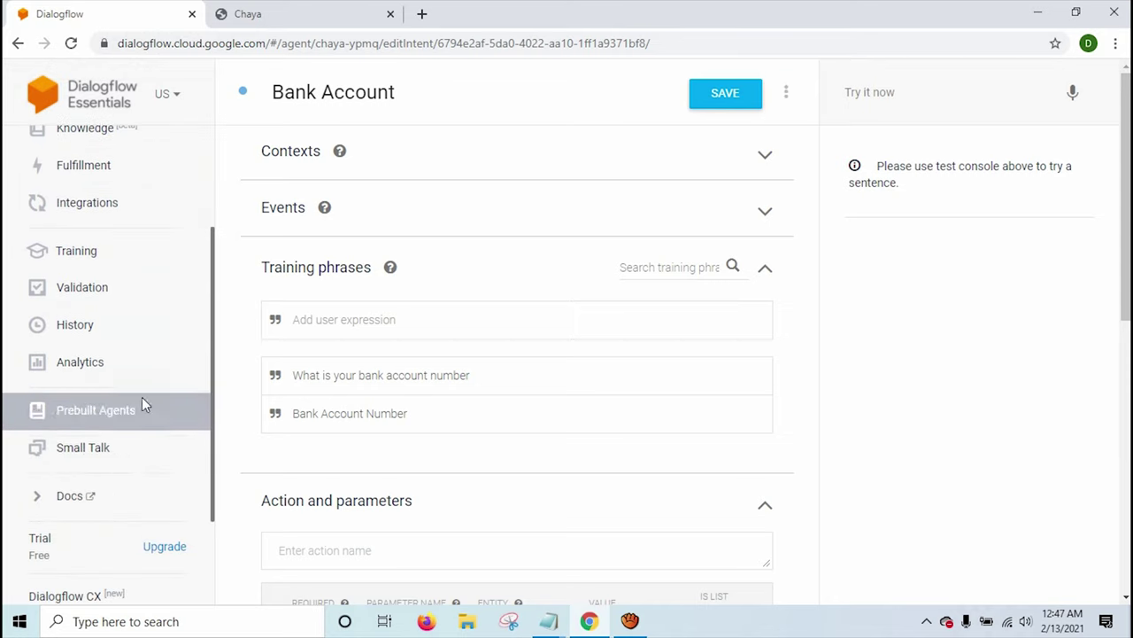
{"action": "left_click", "coordinate": [94, 453]}
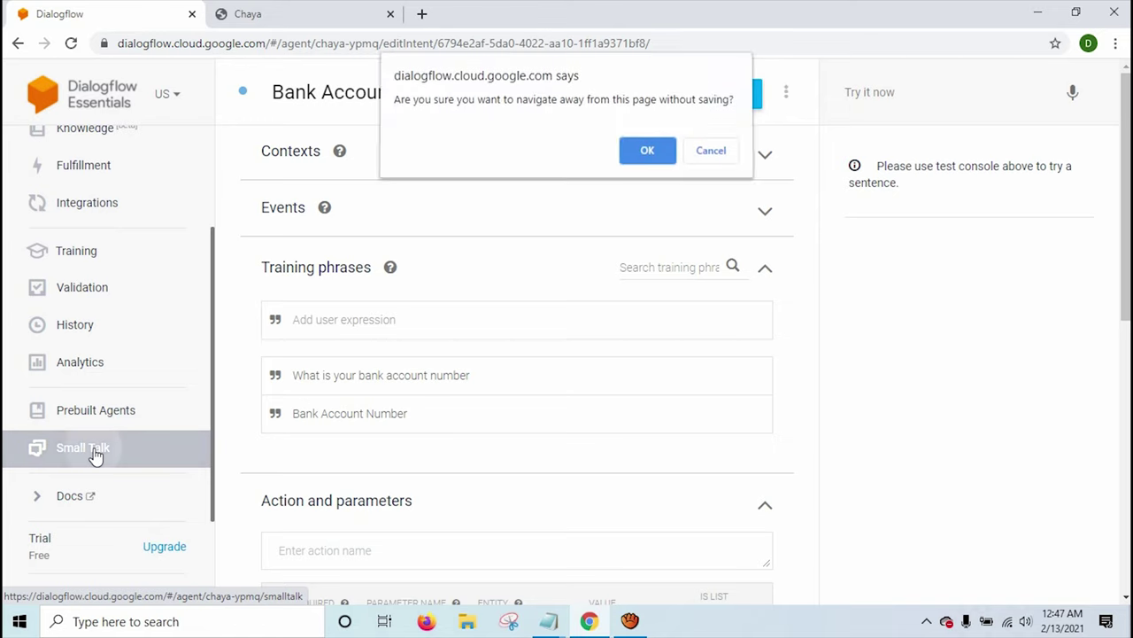
{"action": "left_click", "coordinate": [712, 153]}
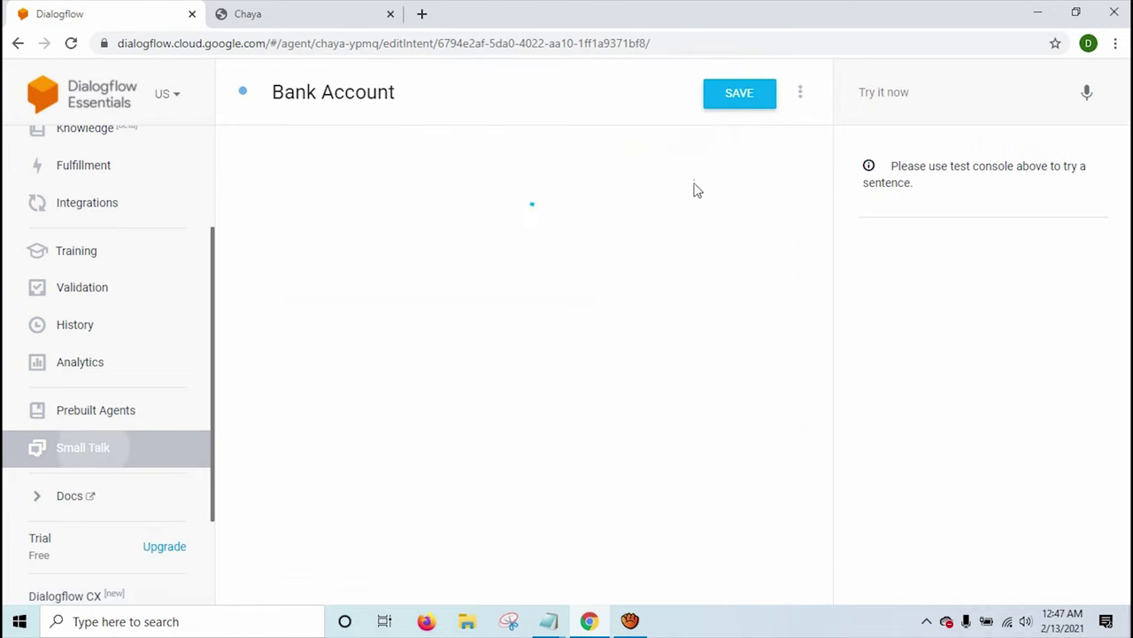
{"action": "left_click", "coordinate": [96, 468]}
{"action": "left_click", "coordinate": [644, 160]}
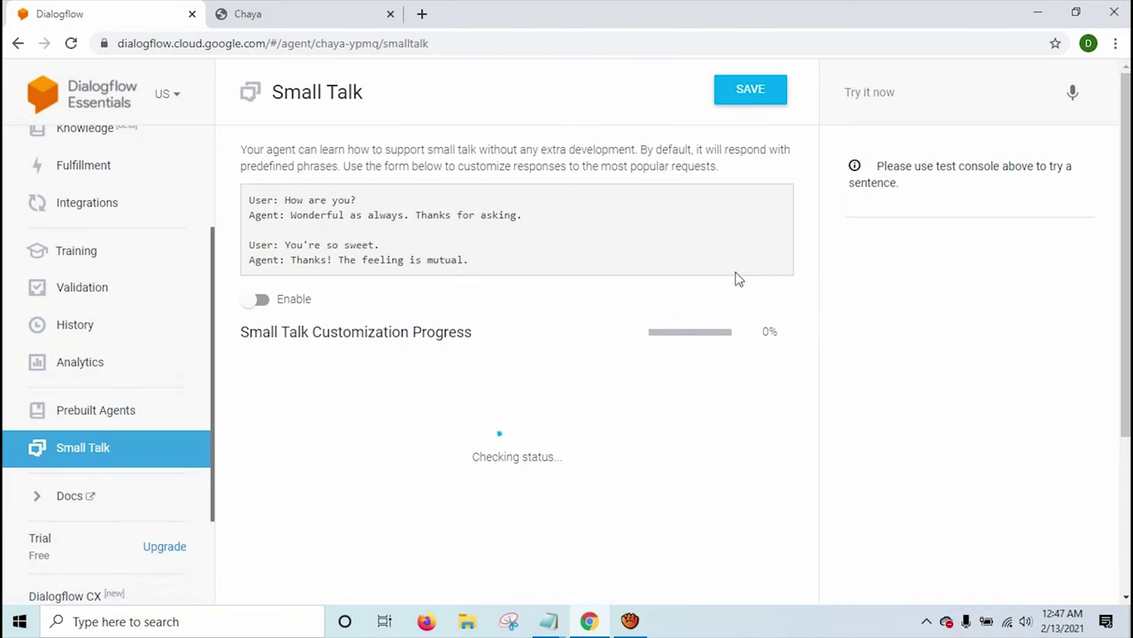
{"action": "left_click", "coordinate": [274, 303]}
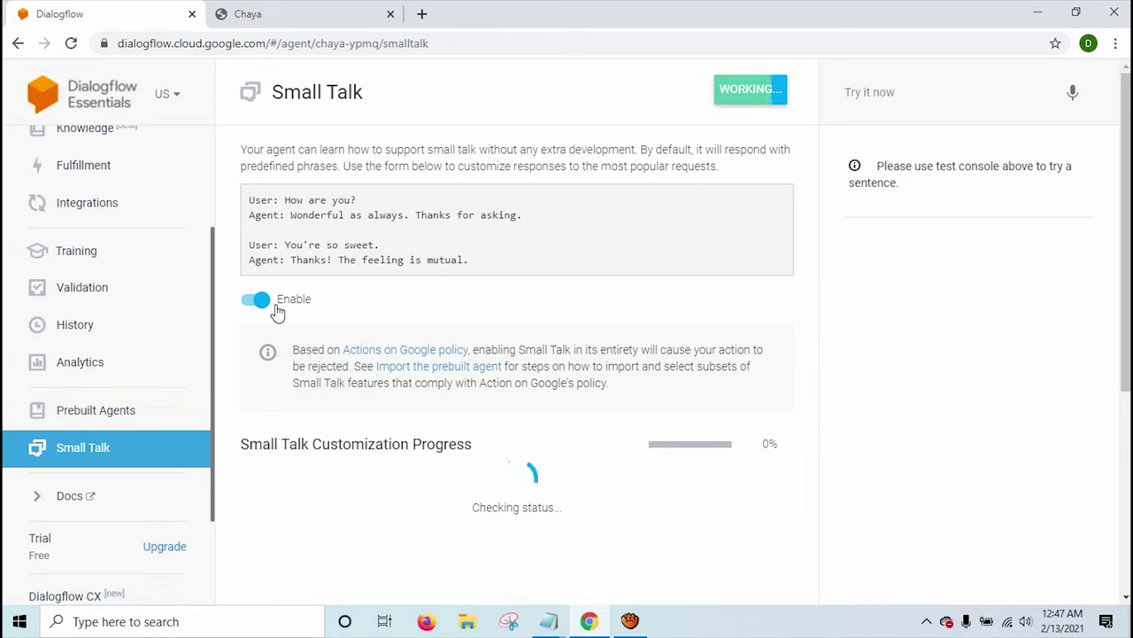
{"action": "scroll", "coordinate": [405, 374], "scroll_direction": "down", "scroll_amount": 2}
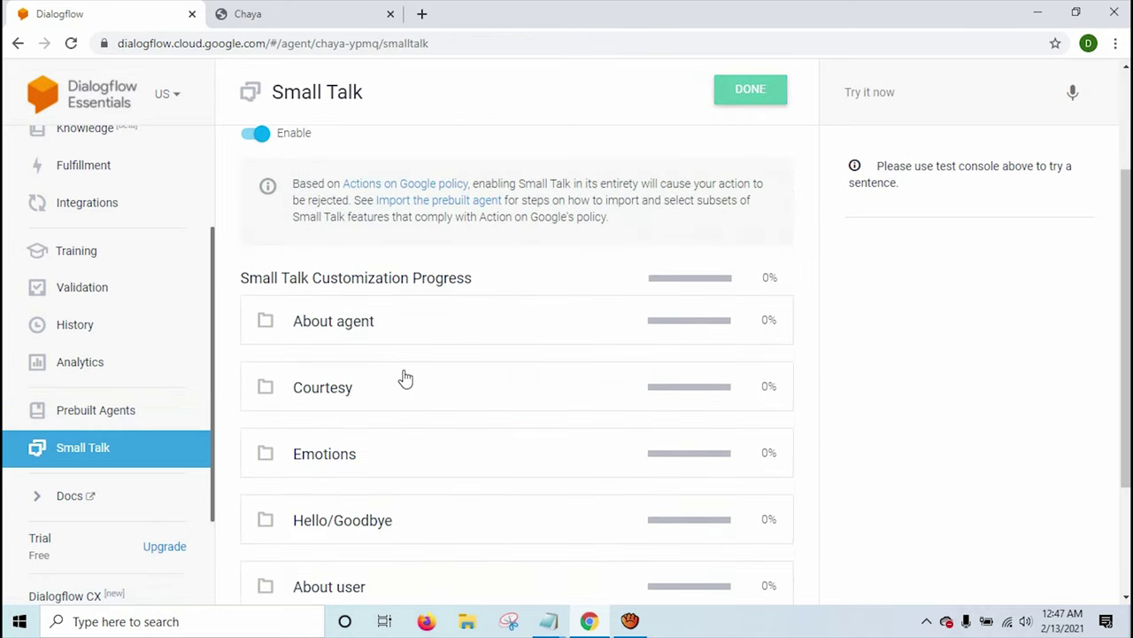
Answer 'Who are you?', 'How old are you?' and 'You're annoying.' with 'I am your Chat', 'I dont have an' and 'I will try to be best next time'.
{"action": "left_click", "coordinate": [359, 324]}
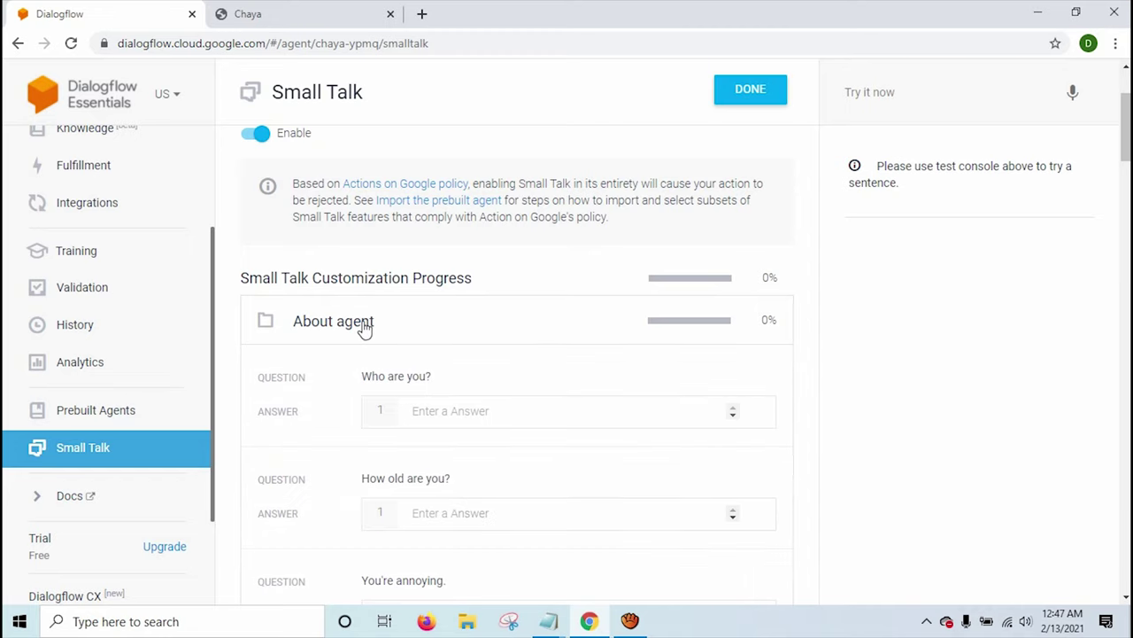
{"action": "scroll", "coordinate": [397, 354], "scroll_direction": "down", "scroll_amount": 1}
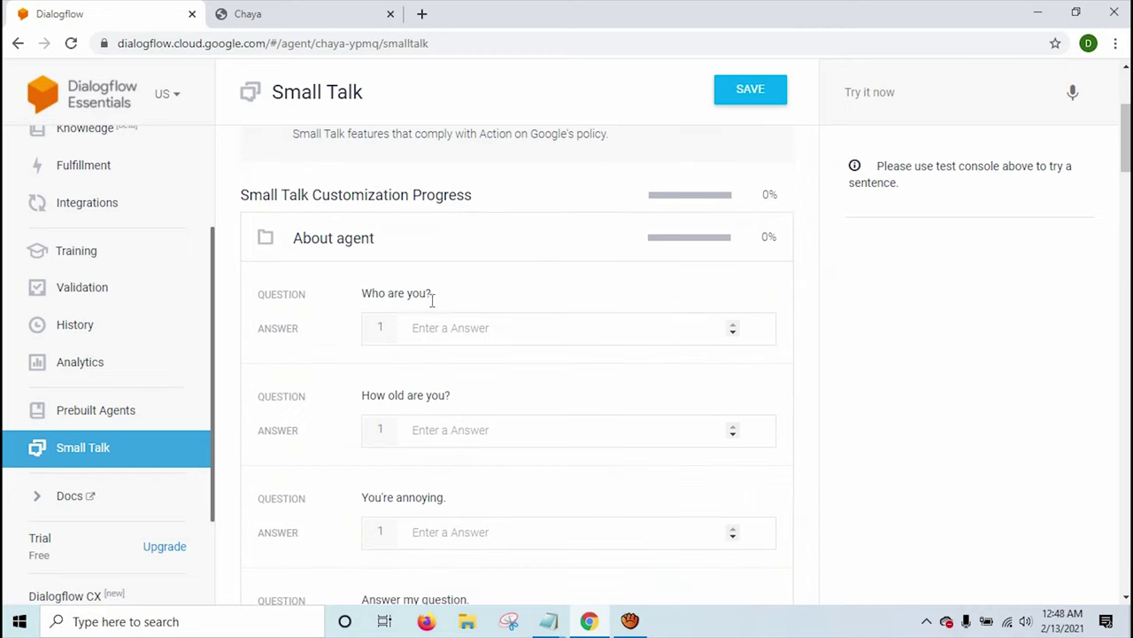
{"action": "left_click", "coordinate": [449, 324]}
{"action": "type", "text": "I am your"}
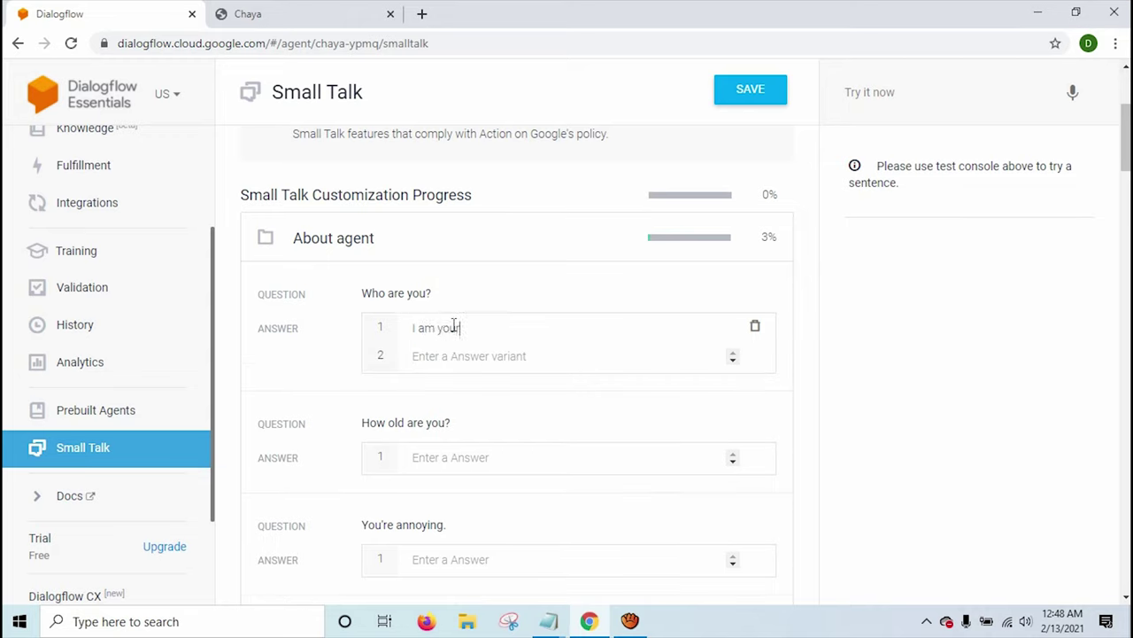
{"action": "type", "text": " Chatbot Chaya"}
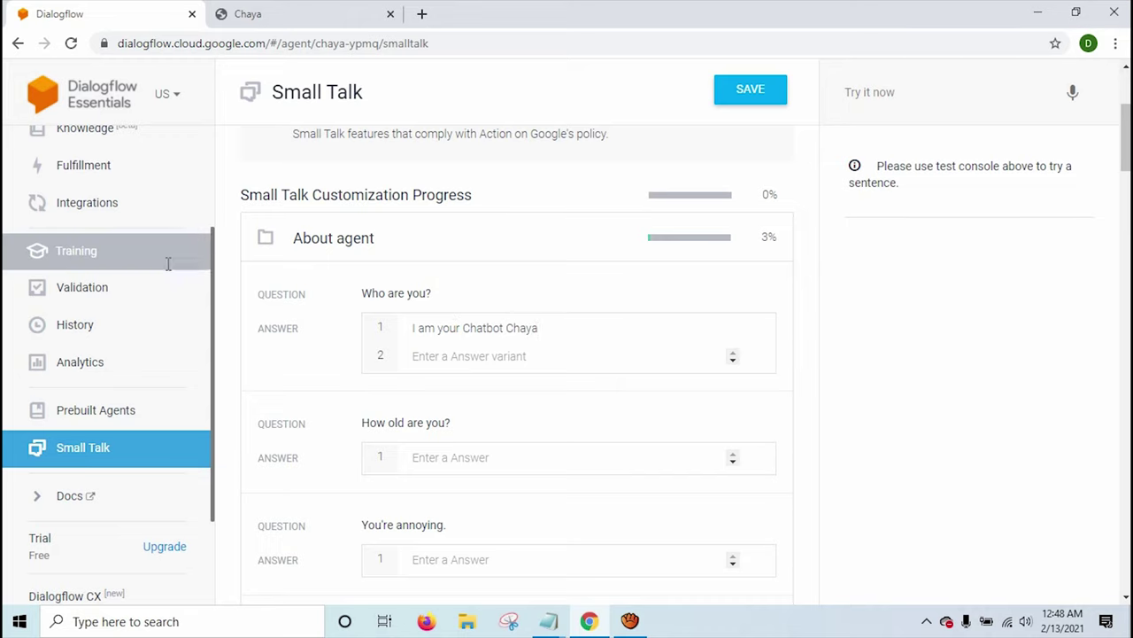
{"action": "scroll", "coordinate": [132, 257], "scroll_direction": "up", "scroll_amount": 3}
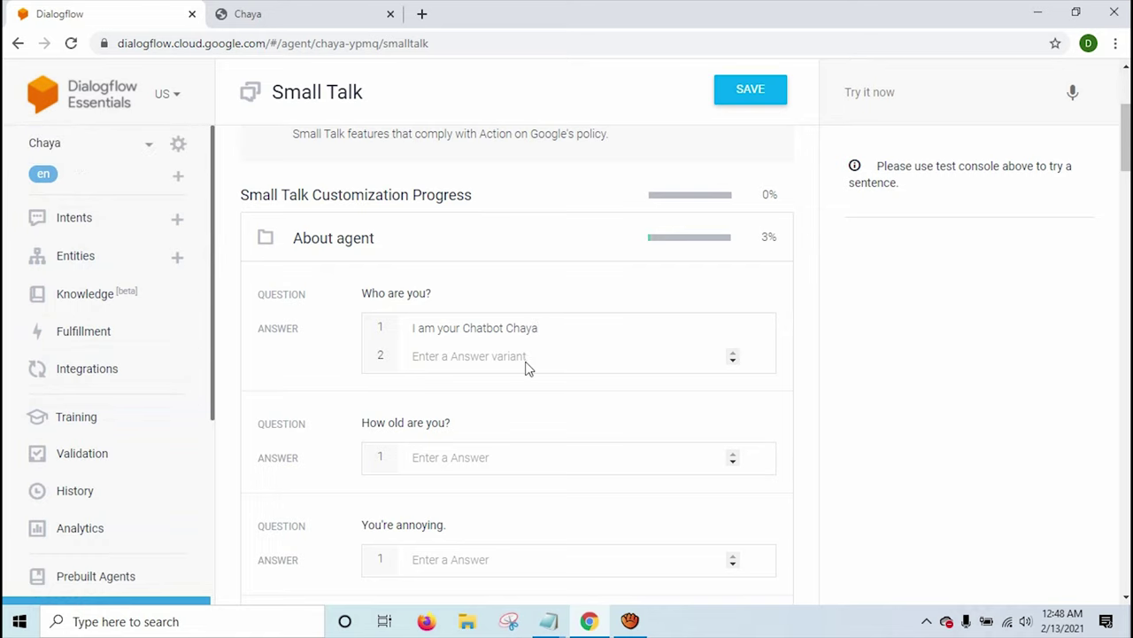
{"action": "scroll", "coordinate": [526, 364], "scroll_direction": "down", "scroll_amount": 2}
{"action": "left_click", "coordinate": [482, 294]}
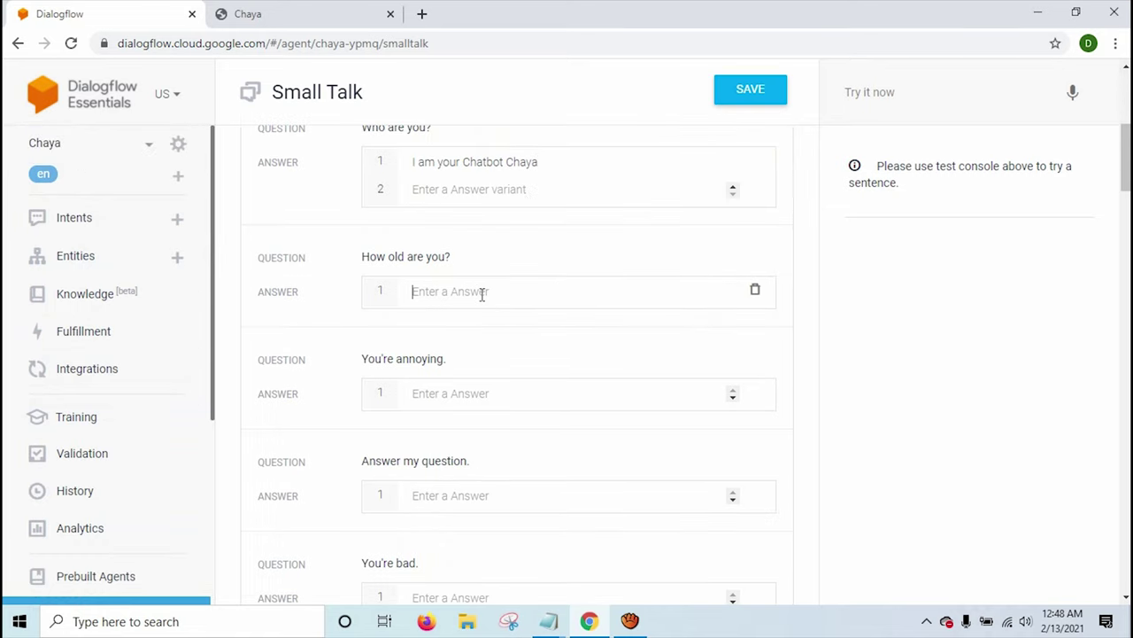
{"action": "type", "text": "I d"}
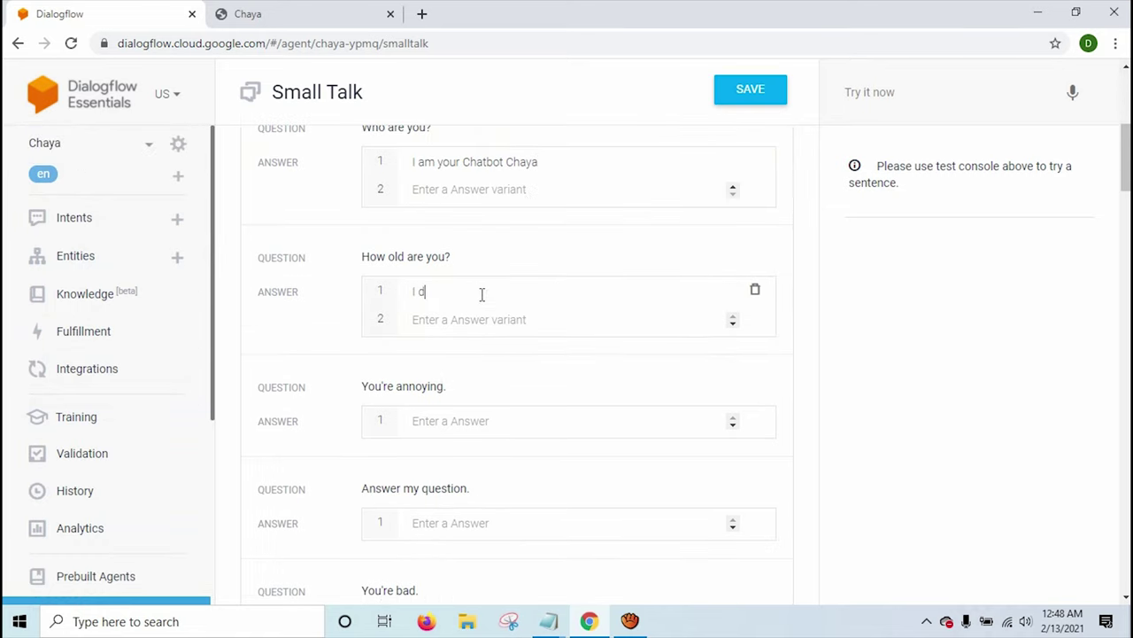
{"action": "type", "text": "ont have any age."}
{"action": "left_click", "coordinate": [436, 425]}
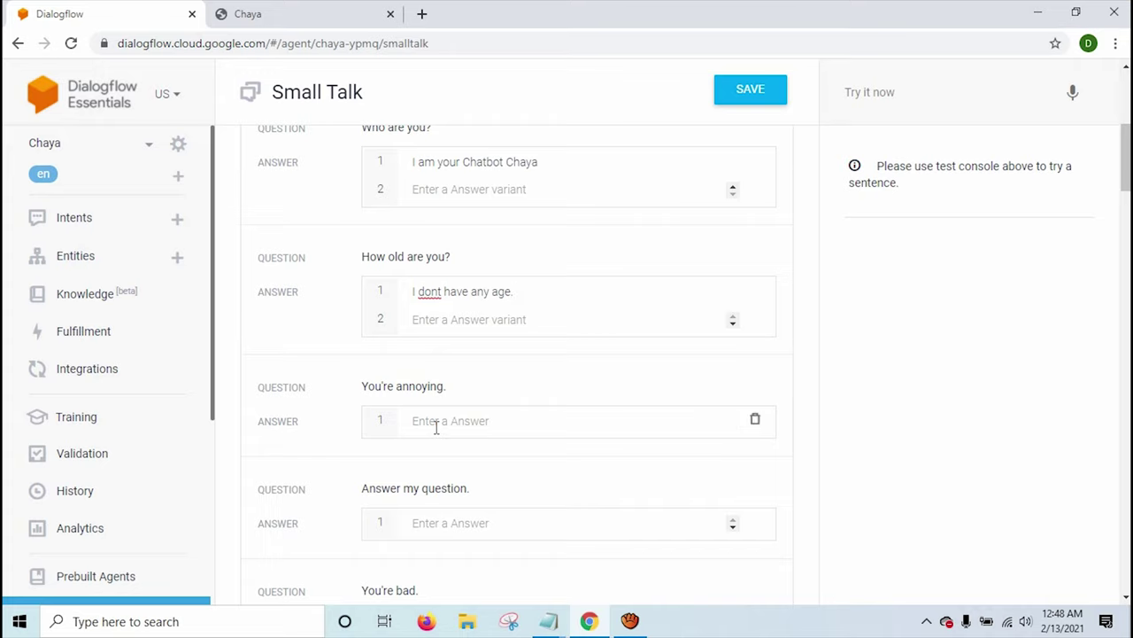
{"action": "type", "text": "T"}
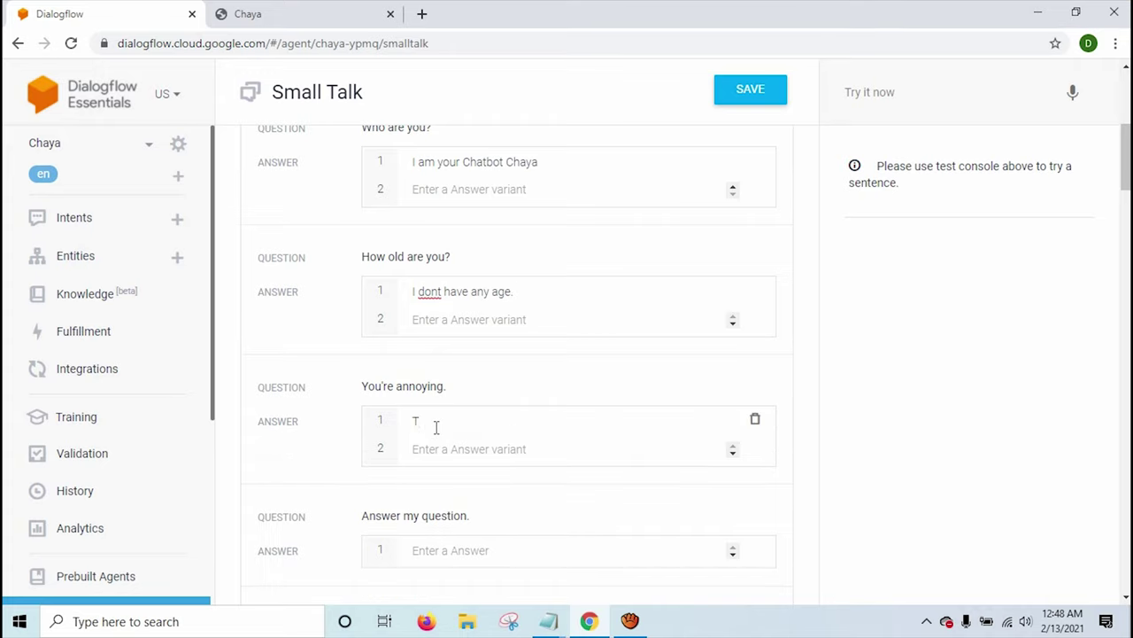
{"action": "key", "text": "BackSpace"}
{"action": "type", "text": "I wi"}
{"action": "type", "text": "ll try to be"}
{"action": "type", "text": " best nexc"}
{"action": "type", "text": "ty"}
{"action": "type", "text": "me"}
{"action": "scroll", "coordinate": [441, 423], "scroll_direction": "down", "scroll_amount": 2}
Answer 'Answer my question.' with a reply beginning 'Please w'.
{"action": "triple_click", "coordinate": [437, 380]}
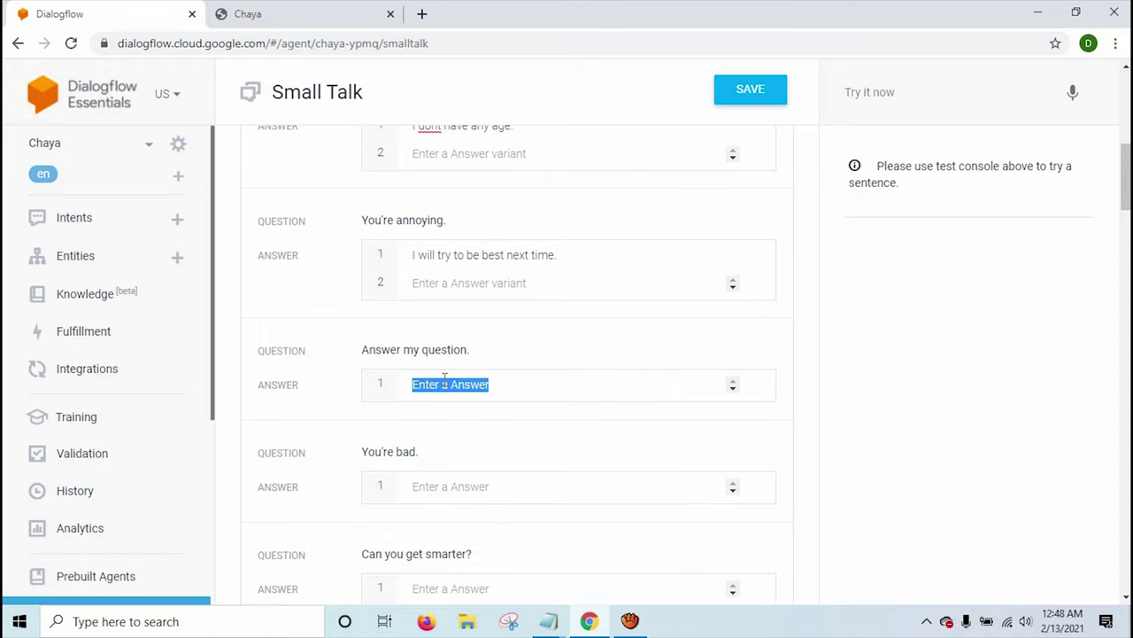
{"action": "type", "text": "Please wait whil"}
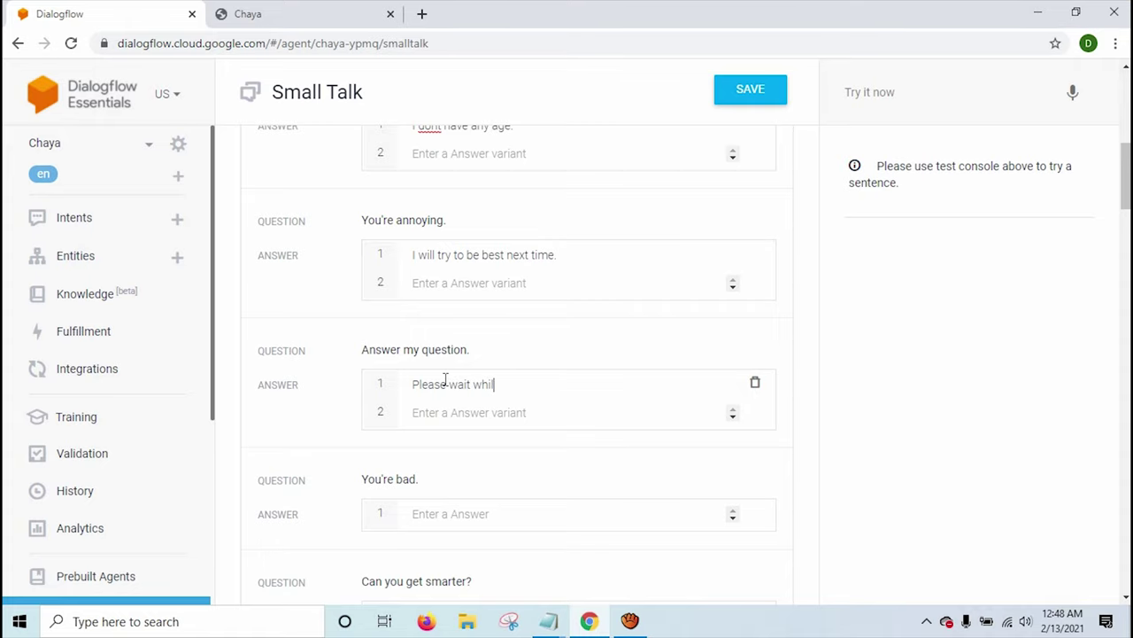
{"action": "scroll", "coordinate": [445, 378], "scroll_direction": "down", "scroll_amount": 2}
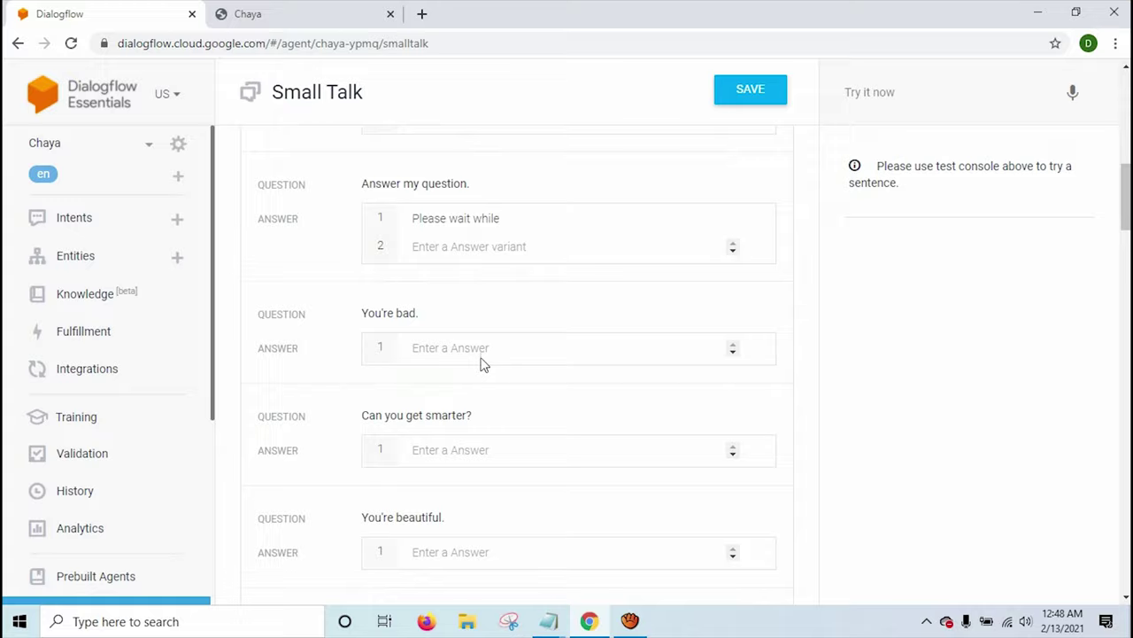
{"action": "scroll", "coordinate": [481, 362], "scroll_direction": "down", "scroll_amount": 2}
{"action": "scroll", "coordinate": [481, 362], "scroll_direction": "down", "scroll_amount": 8}
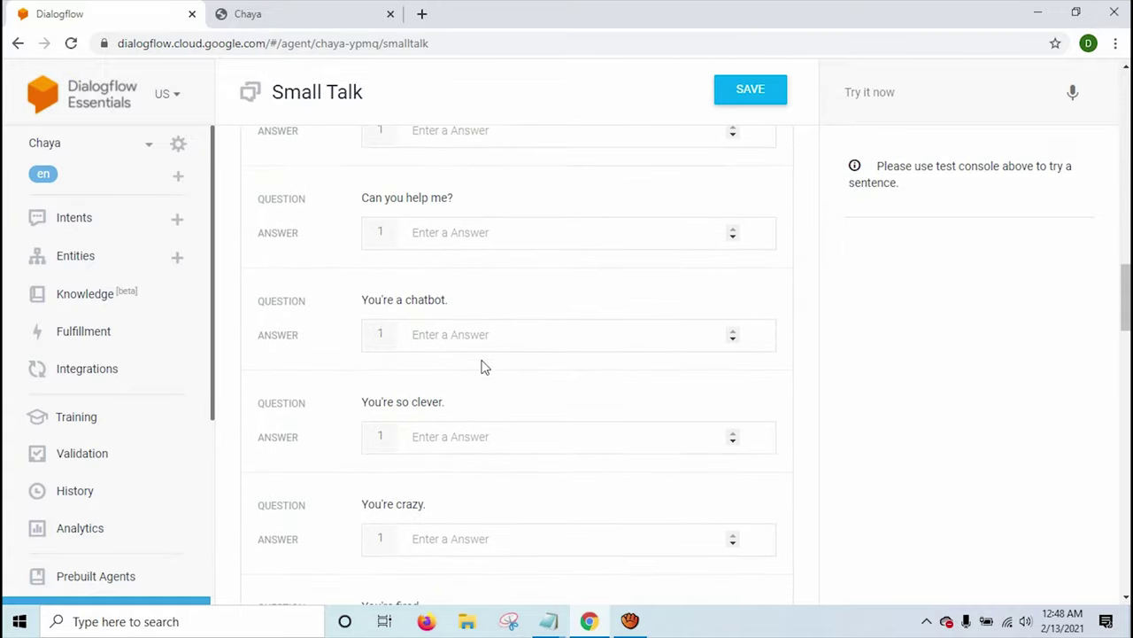
{"action": "scroll", "coordinate": [485, 368], "scroll_direction": "down", "scroll_amount": 13}
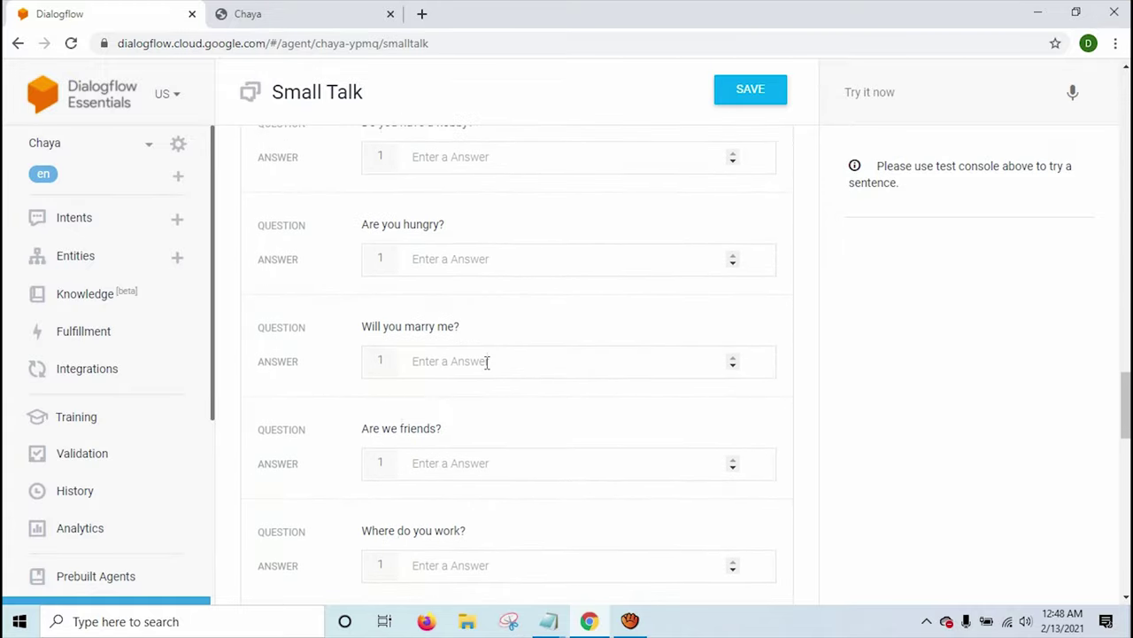
Save the small talk answers and return to the Chaya web demo.
{"action": "left_click", "coordinate": [749, 92]}
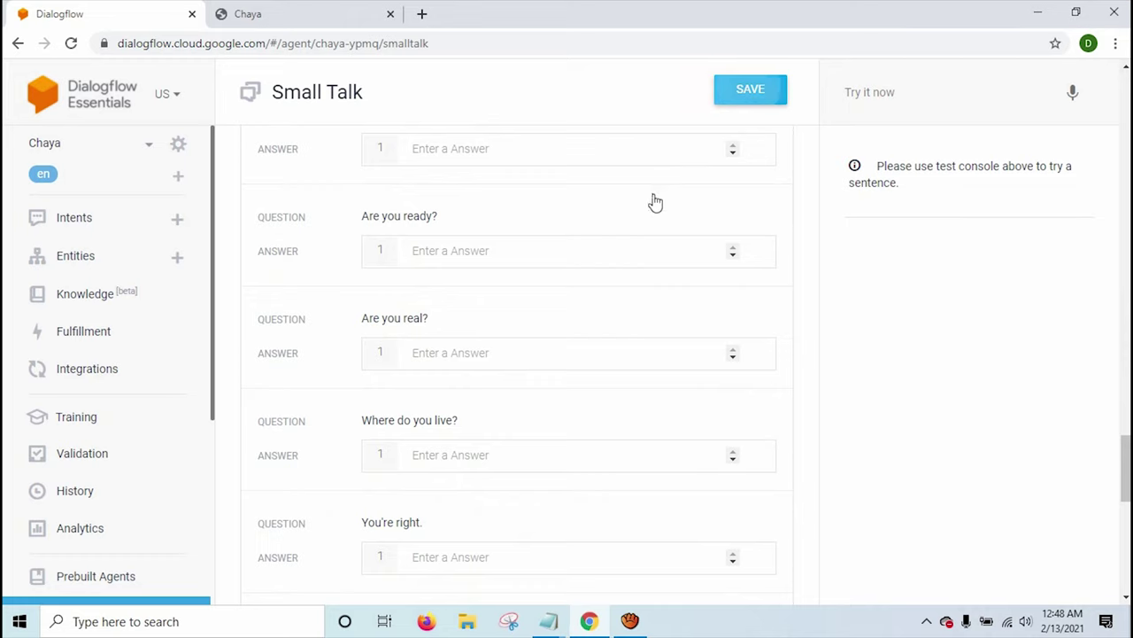
{"action": "scroll", "coordinate": [601, 408], "scroll_direction": "down", "scroll_amount": 5}
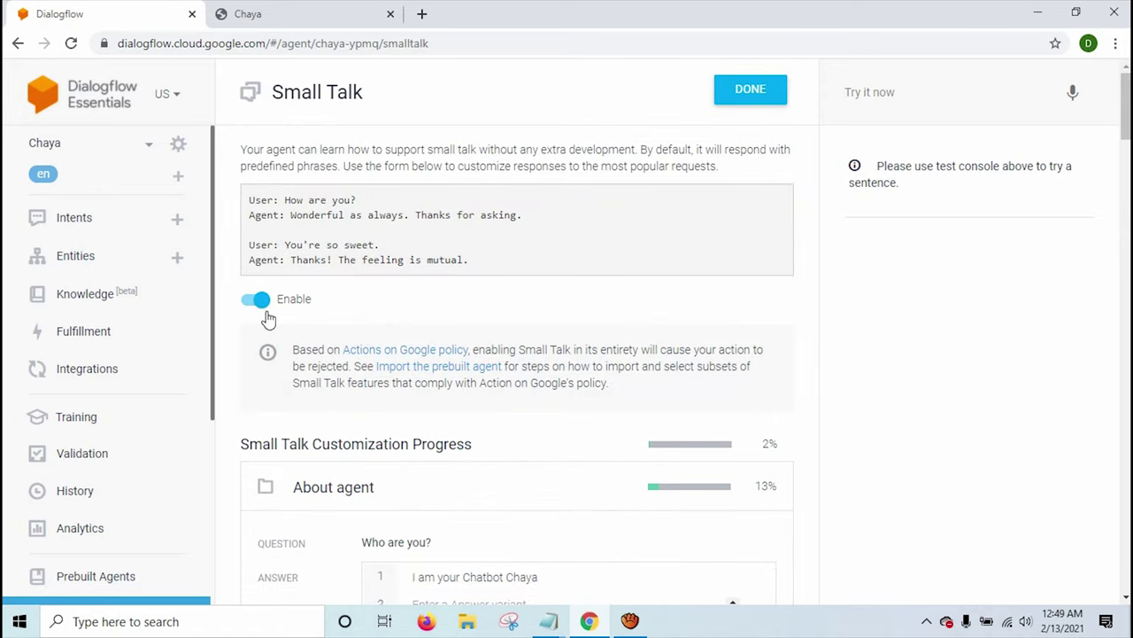
{"action": "left_click", "coordinate": [261, 14]}
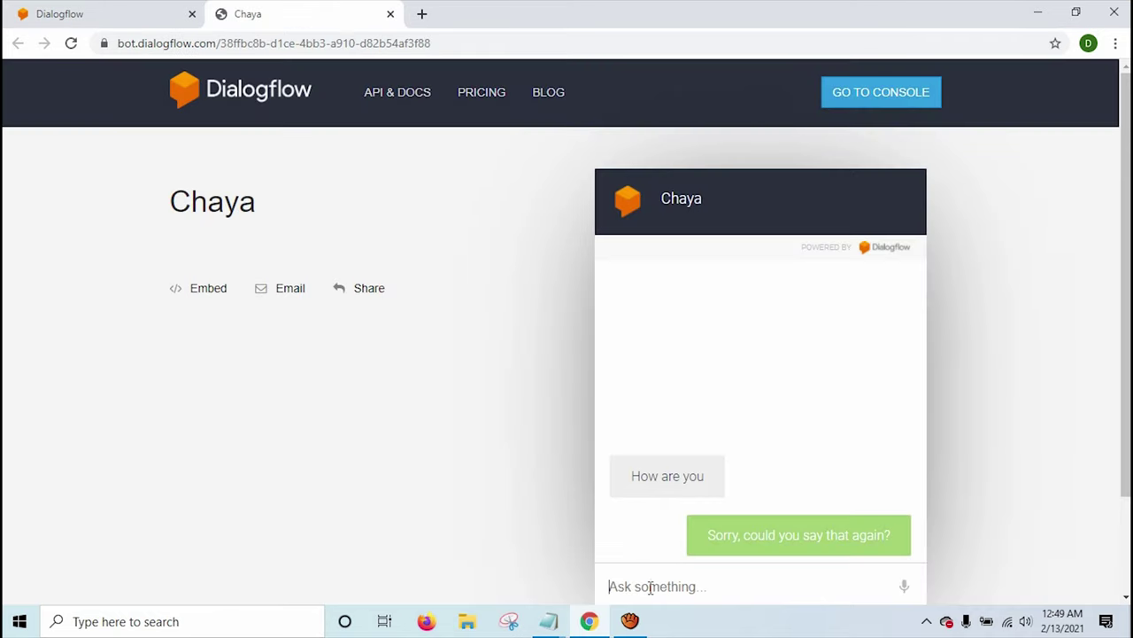
Send 'How are you' to Chaya and highlight its small talk reply.
{"action": "type", "text": "Ho"}
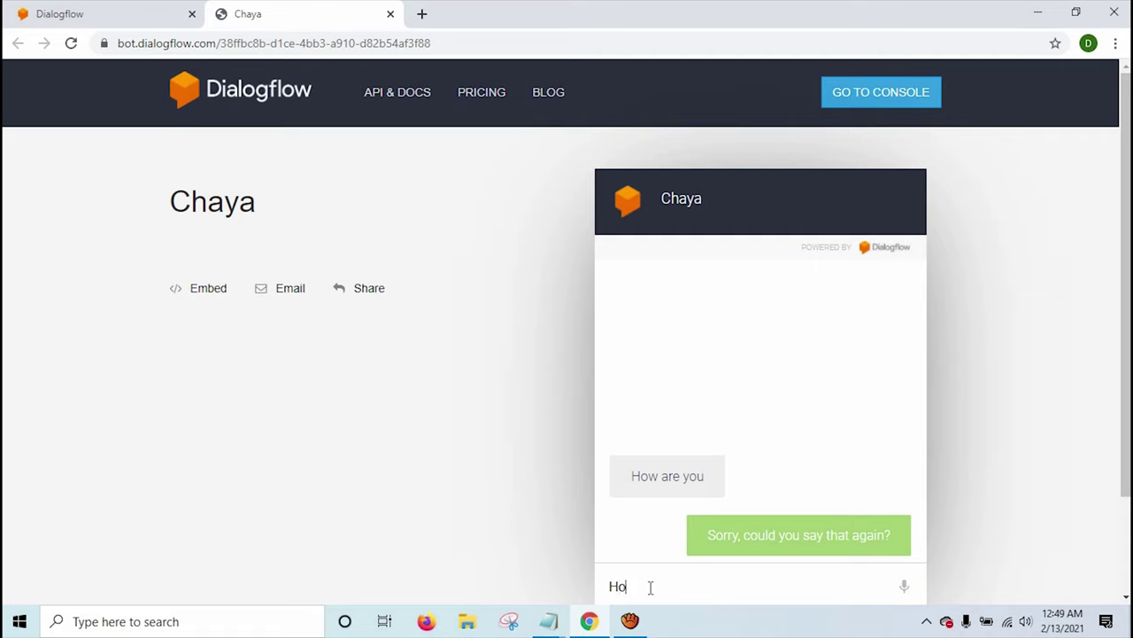
{"action": "type", "text": "w are you"}
{"action": "key", "text": "Return"}
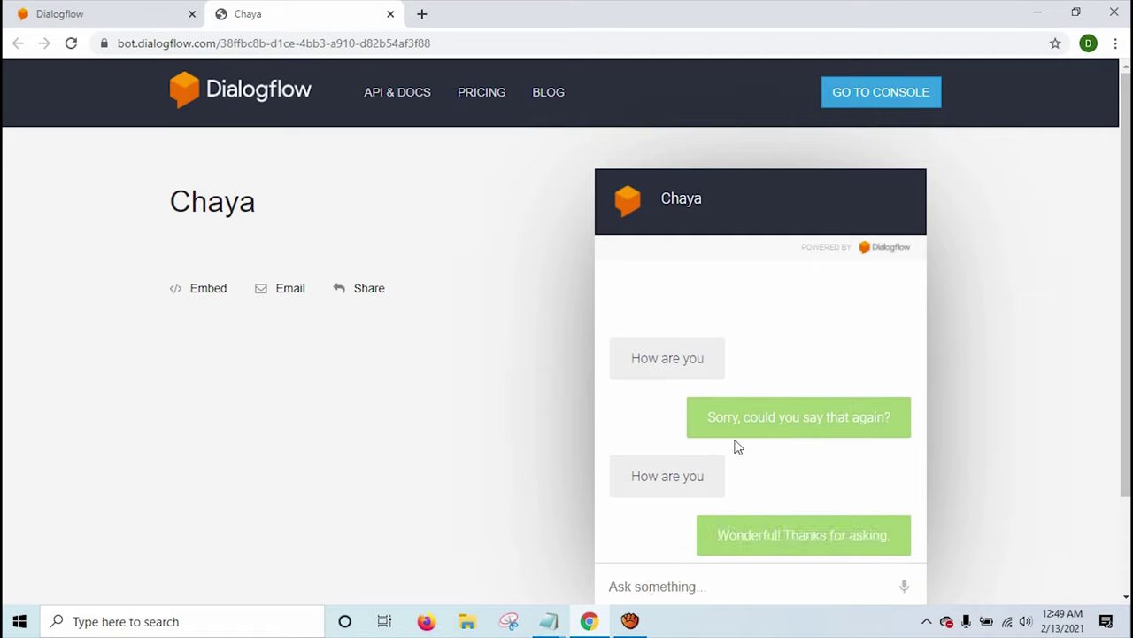
{"action": "left_click_drag", "start_coordinate": [743, 546], "coordinate": [876, 534]}
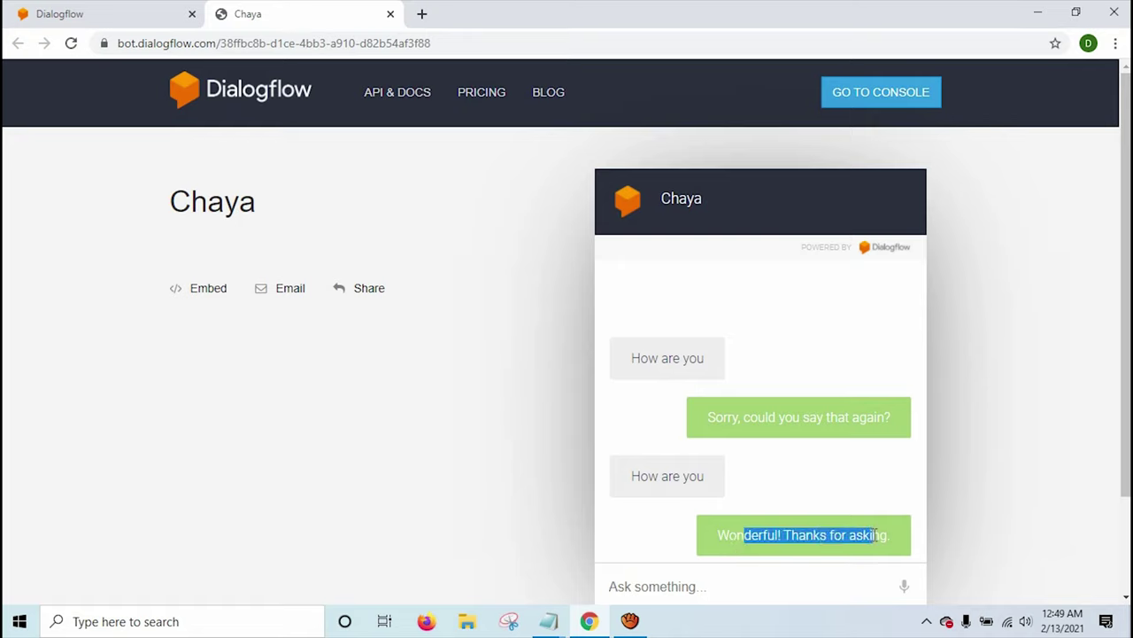
{"action": "left_click", "coordinate": [877, 535]}
{"action": "left_click_drag", "start_coordinate": [714, 418], "coordinate": [817, 417]}
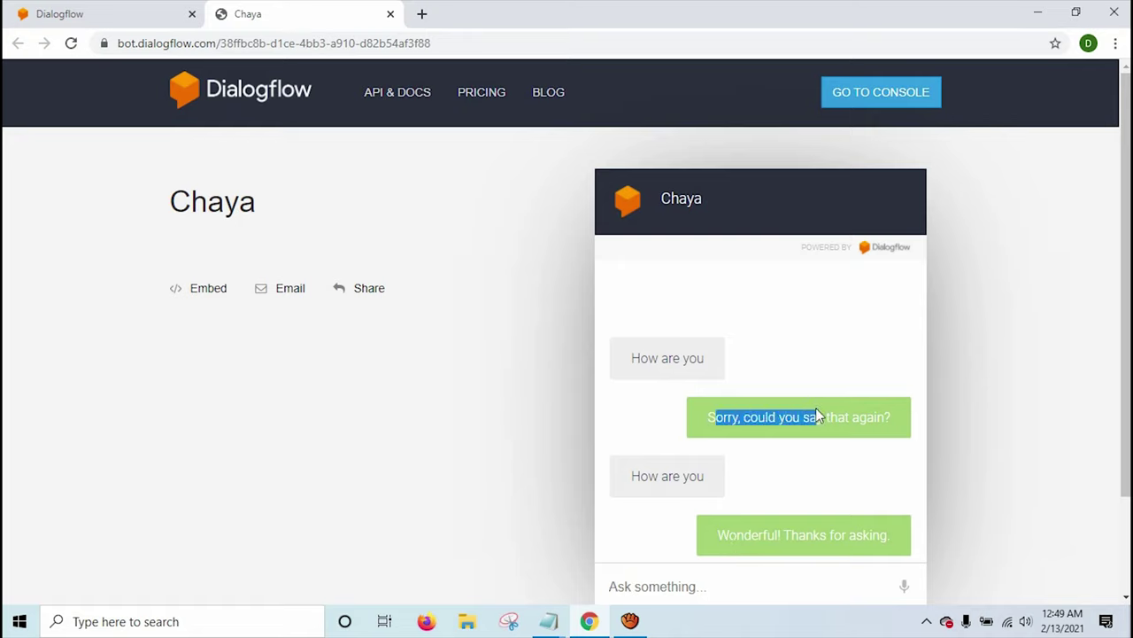
{"action": "left_click", "coordinate": [797, 532]}
{"action": "left_click", "coordinate": [741, 575]}
Send 'Tell me one joke' and highlight the 'You got me!' reply.
{"action": "type", "text": "T"}
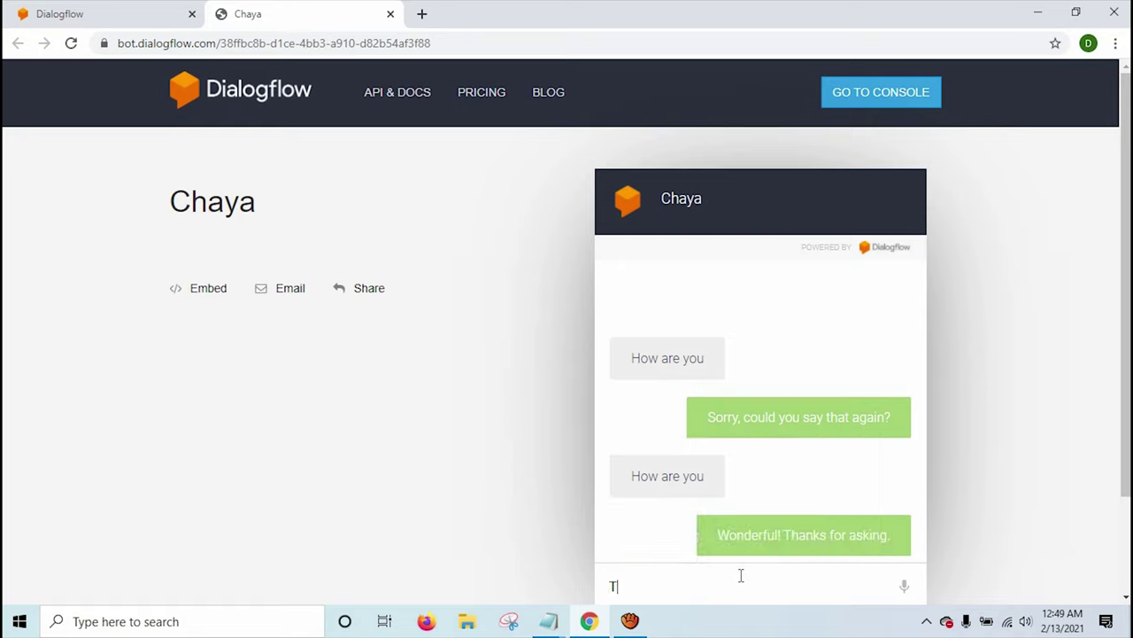
{"action": "type", "text": "ell me one joke"}
{"action": "key", "text": "Return"}
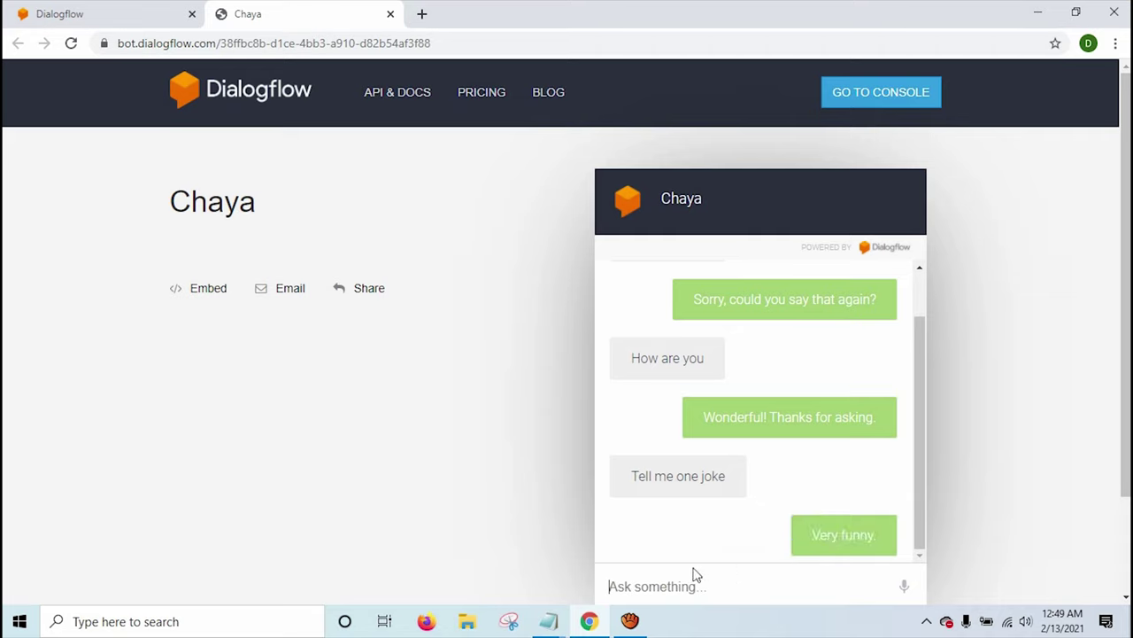
{"action": "type", "text": "Tell me one joke"}
{"action": "key", "text": "Return"}
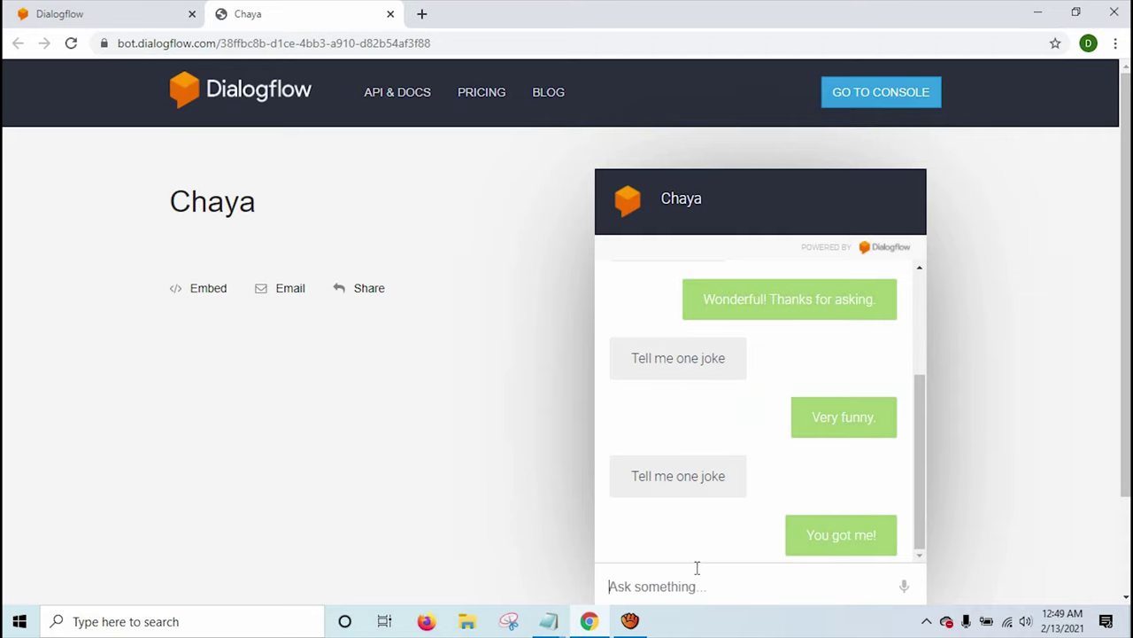
{"action": "triple_click", "coordinate": [835, 537]}
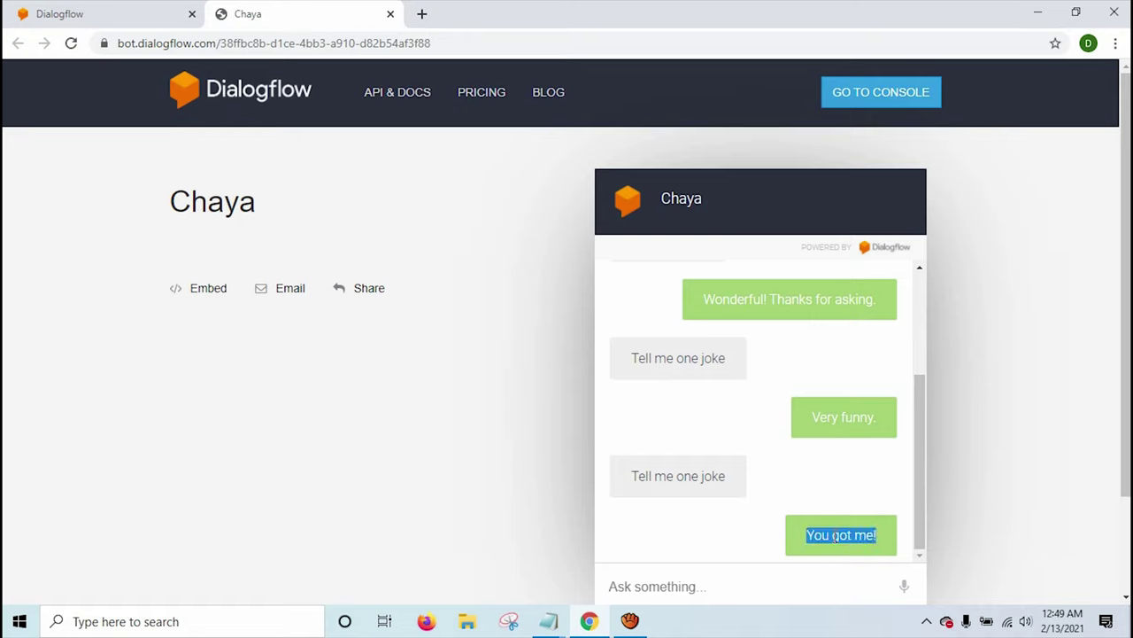
{"action": "triple_click", "coordinate": [835, 537]}
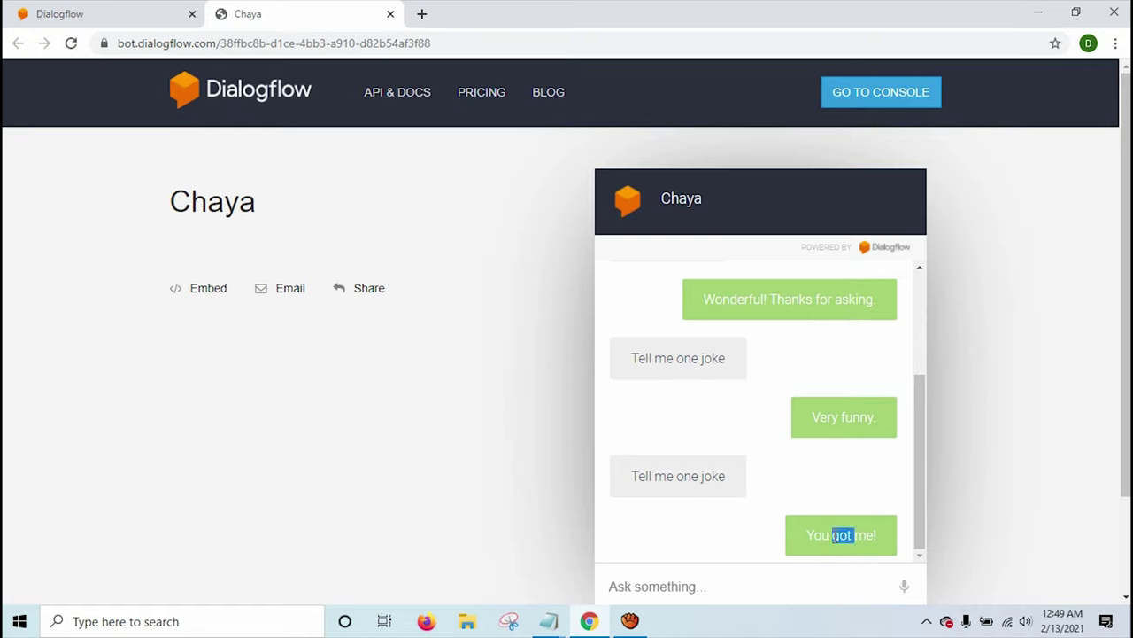
{"action": "left_click", "coordinate": [754, 585]}
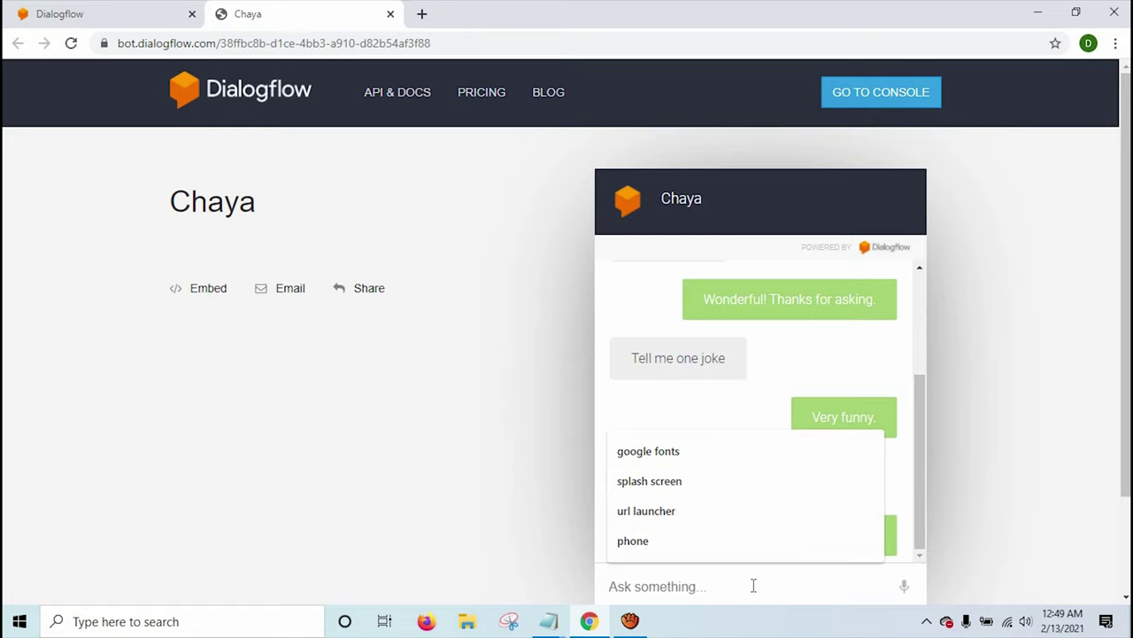
Ask 'Can you sing a song for me?' and 'What is your name?', both getting the fallback reply.
{"action": "type", "text": "Can you sing a song for me?"}
{"action": "key", "text": "Return"}
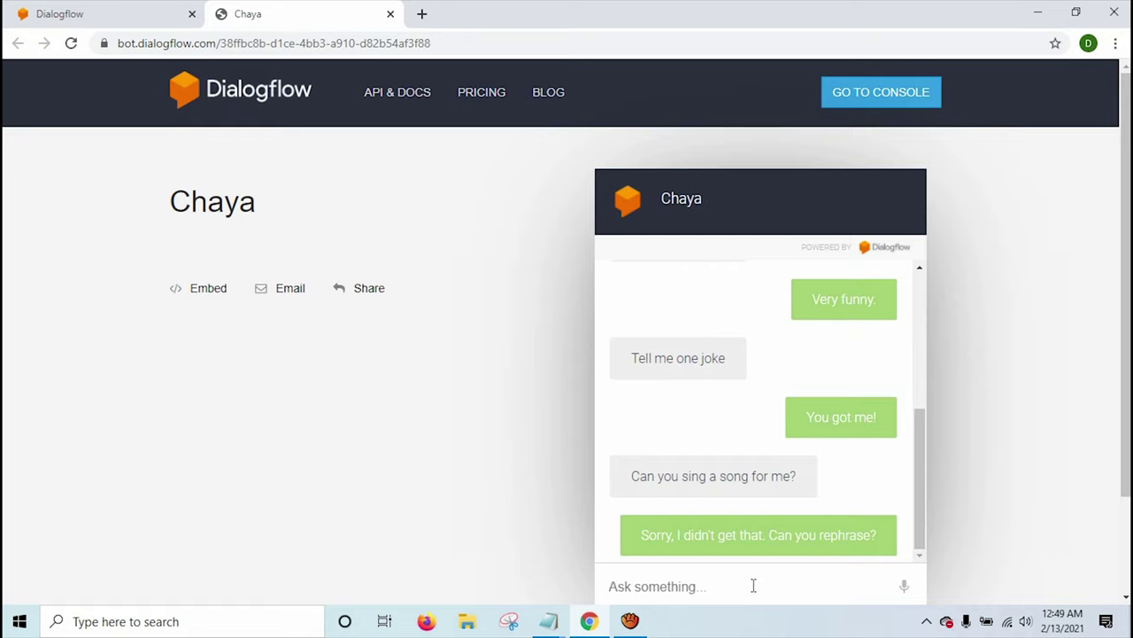
{"action": "triple_click", "coordinate": [702, 475]}
{"action": "left_click", "coordinate": [700, 580]}
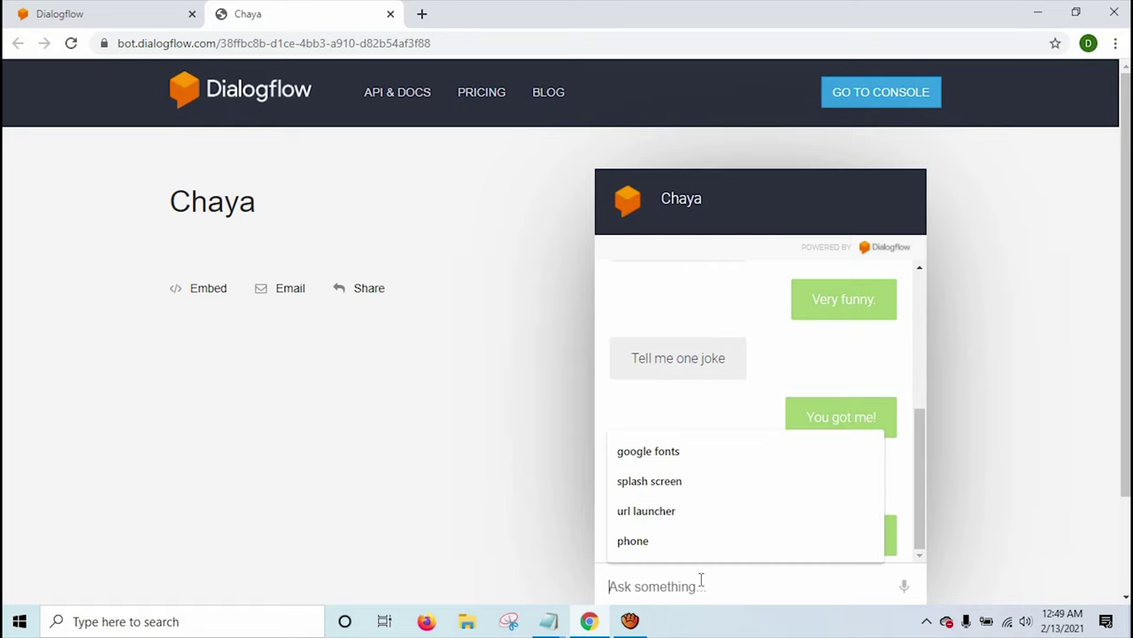
{"action": "type", "text": "What"}
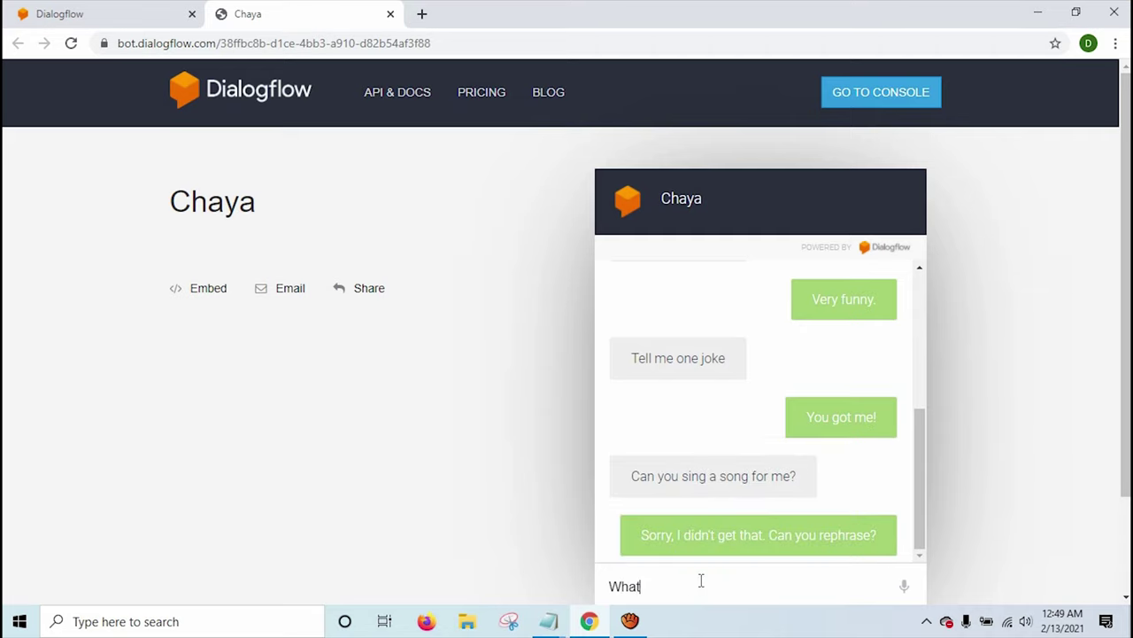
{"action": "type", "text": " is your name?"}
{"action": "key", "text": "Return"}
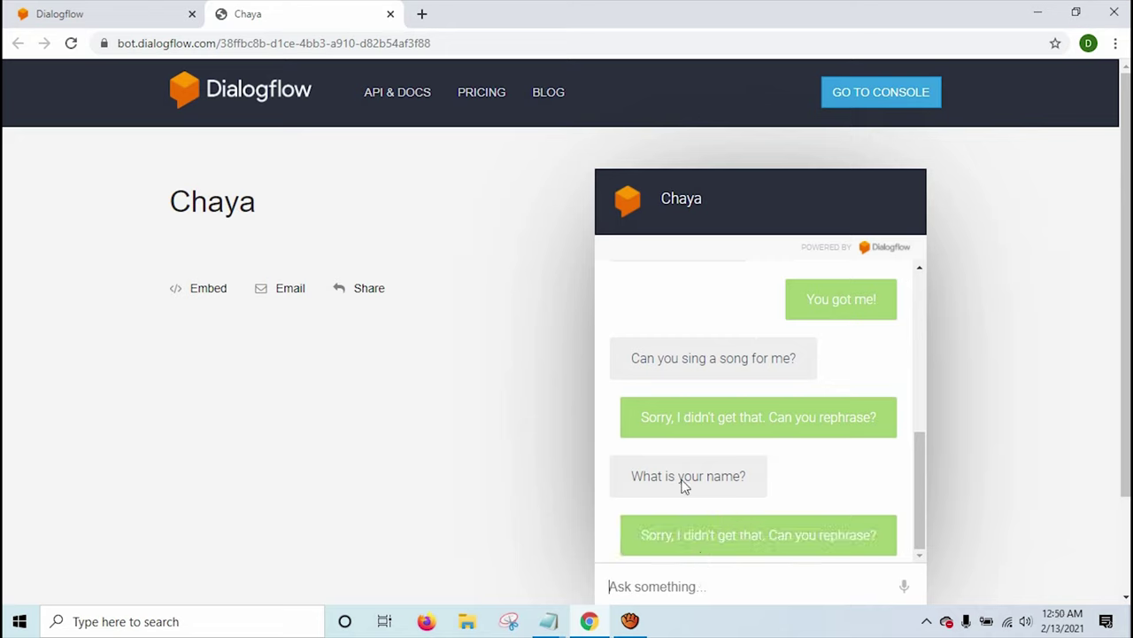
{"action": "left_click_drag", "start_coordinate": [630, 476], "coordinate": [752, 487]}
{"action": "left_click", "coordinate": [752, 488]}
Return to the Dialogflow console and open Training, showing the 'How are you' conversation with 6 unmatched requests.
{"action": "left_click", "coordinate": [96, 19]}
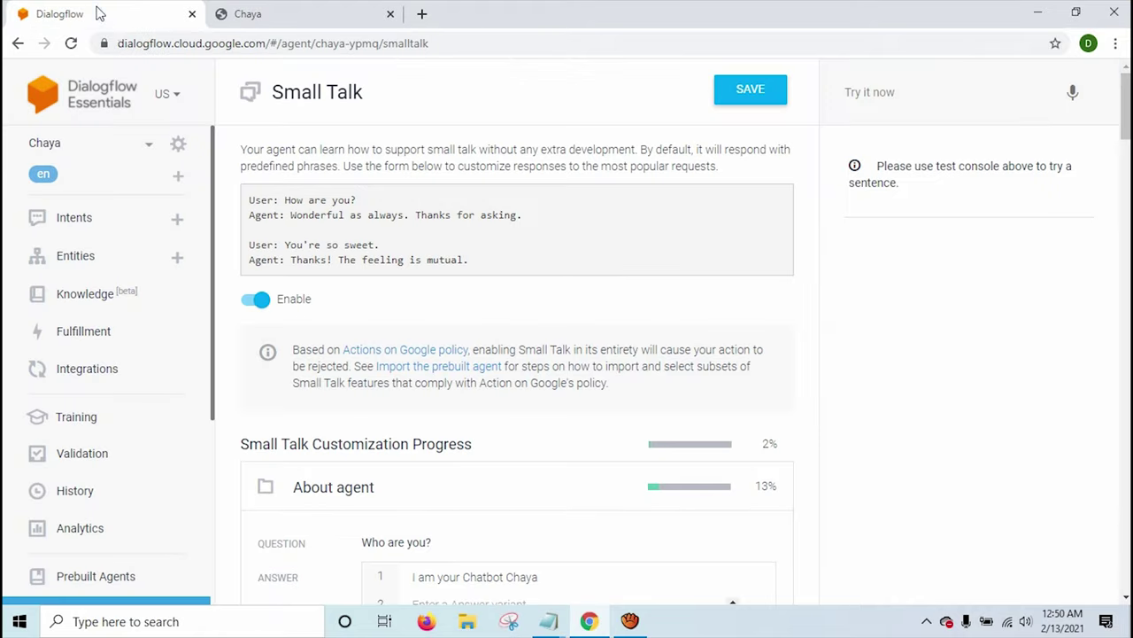
{"action": "scroll", "coordinate": [474, 440], "scroll_direction": "down", "scroll_amount": 2}
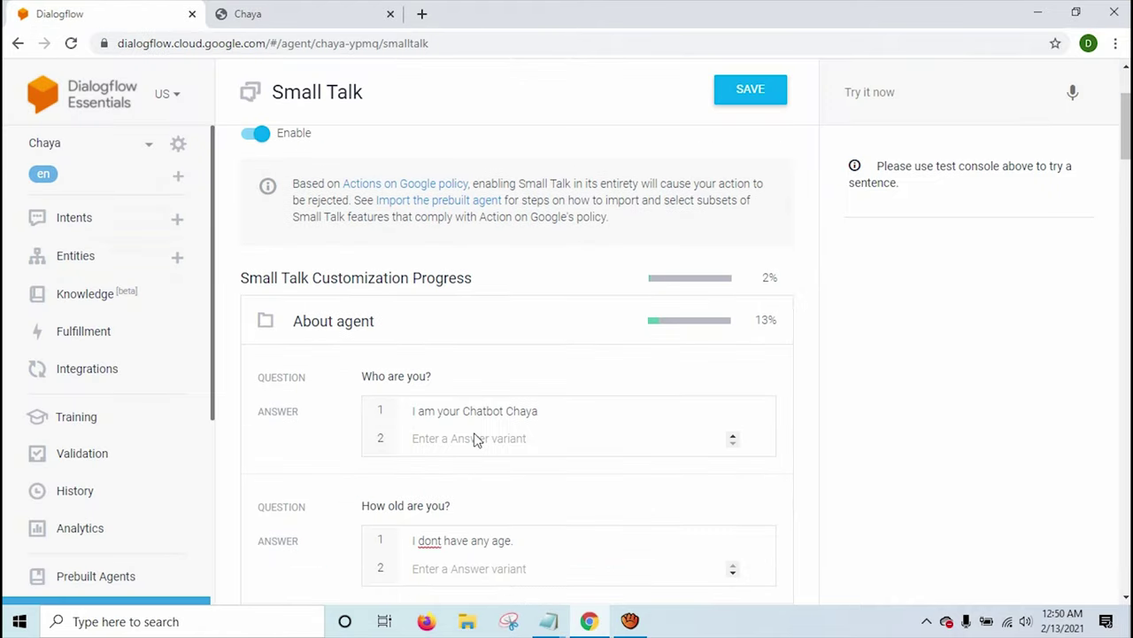
{"action": "scroll", "coordinate": [422, 376], "scroll_direction": "down", "scroll_amount": 1}
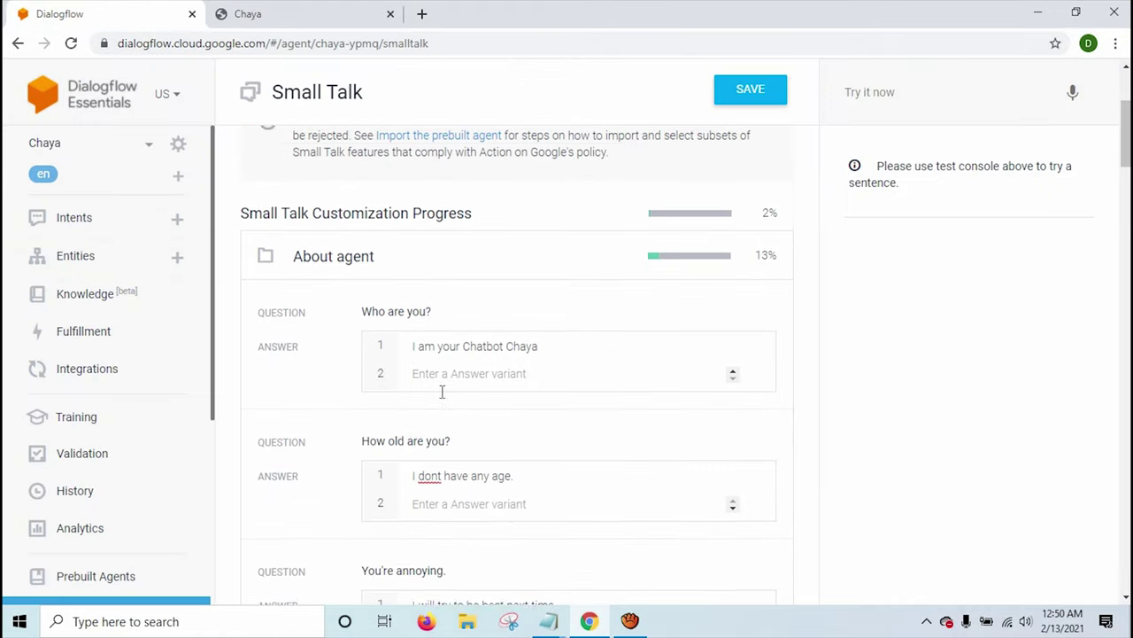
{"action": "left_click_drag", "start_coordinate": [403, 295], "coordinate": [406, 298]}
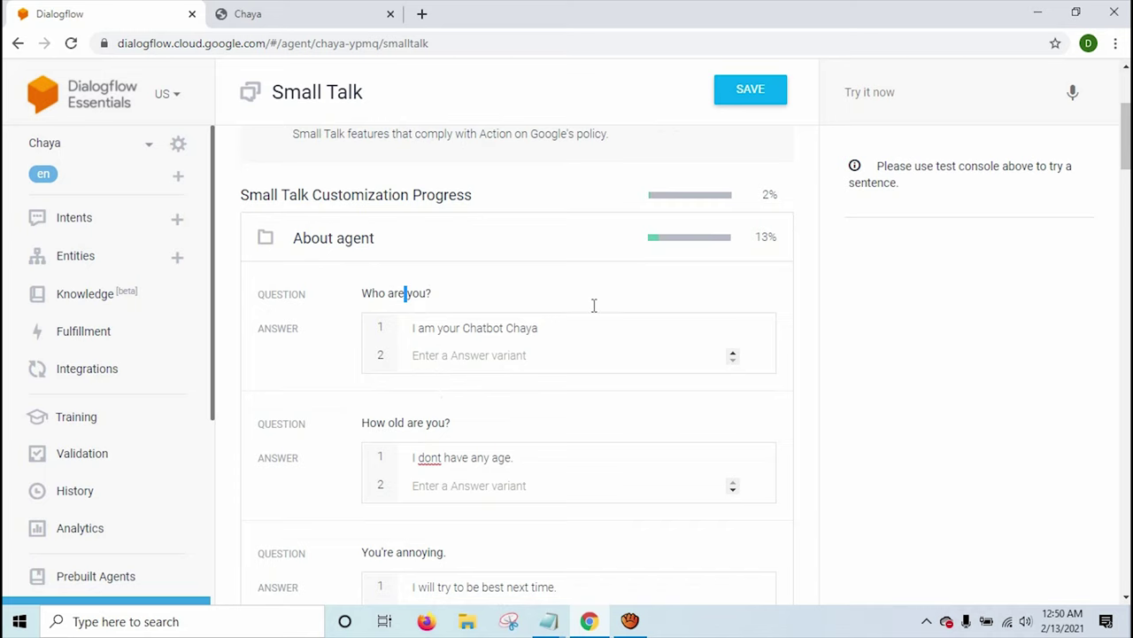
{"action": "scroll", "coordinate": [430, 301], "scroll_direction": "up", "scroll_amount": 2}
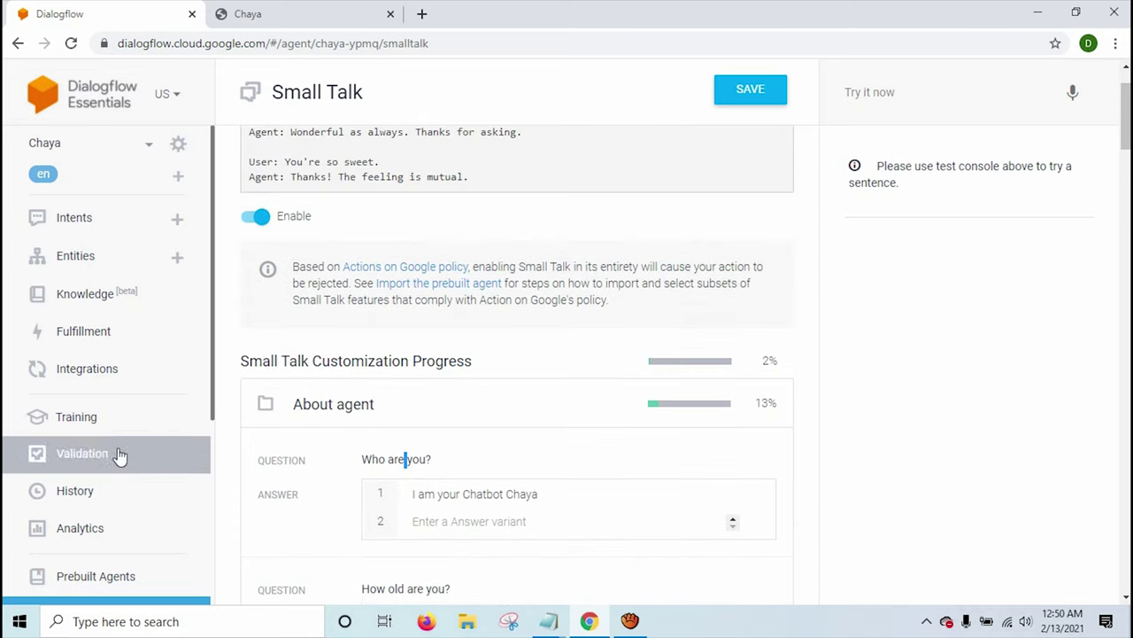
{"action": "scroll", "coordinate": [114, 381], "scroll_direction": "down", "scroll_amount": 1}
{"action": "left_click", "coordinate": [93, 350]}
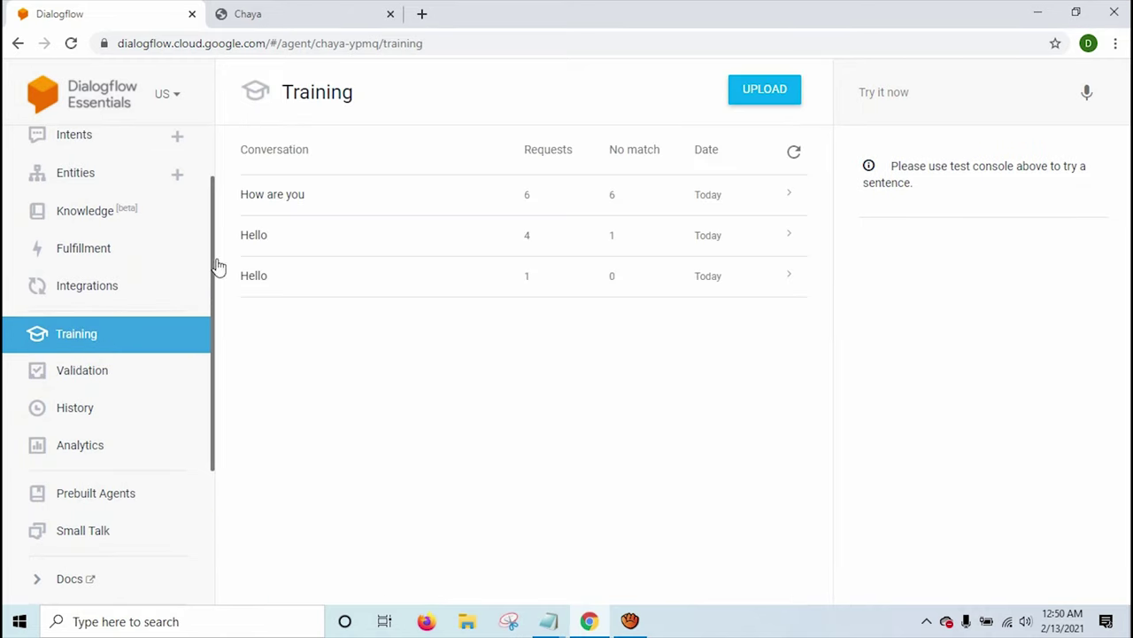
{"action": "left_click", "coordinate": [298, 203]}
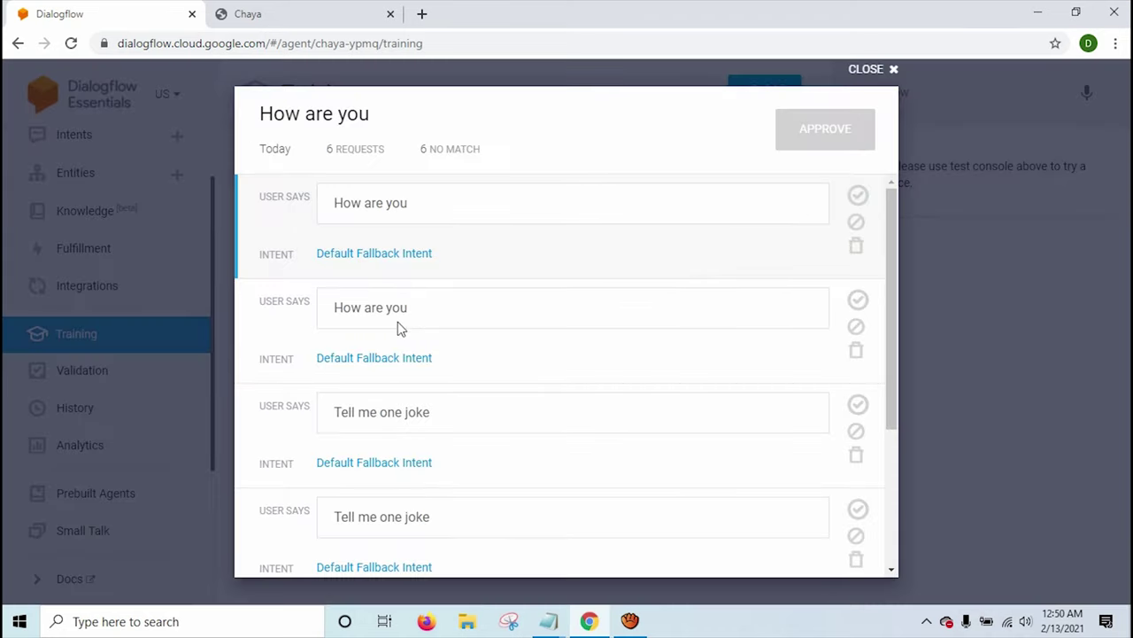
{"action": "scroll", "coordinate": [395, 425], "scroll_direction": "down", "scroll_amount": 3}
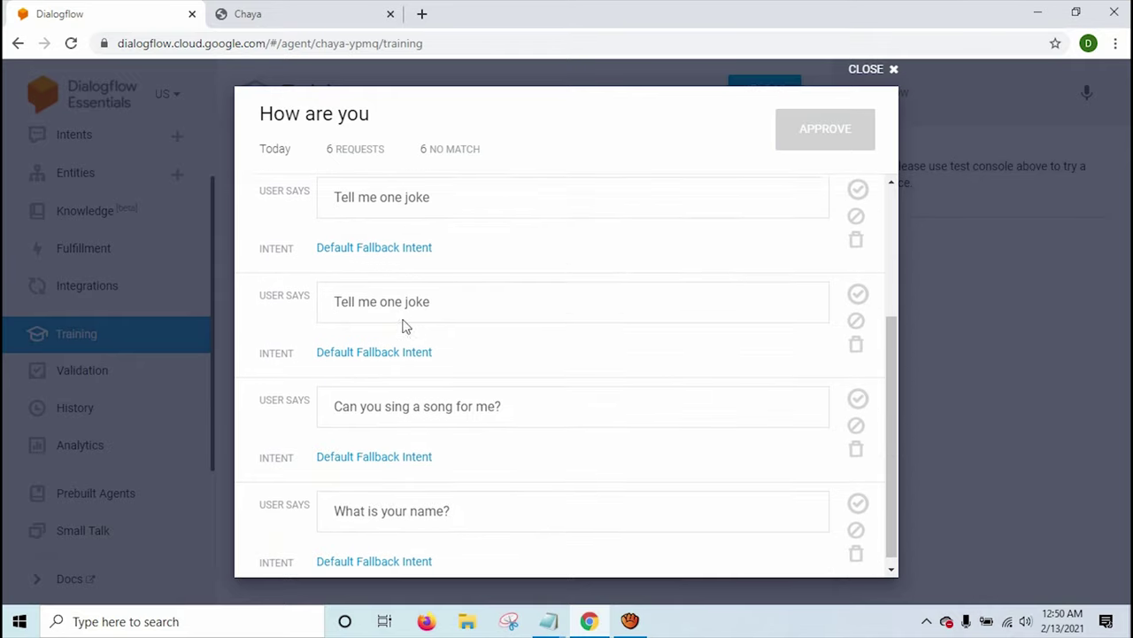
{"action": "scroll", "coordinate": [403, 326], "scroll_direction": "down", "scroll_amount": 1}
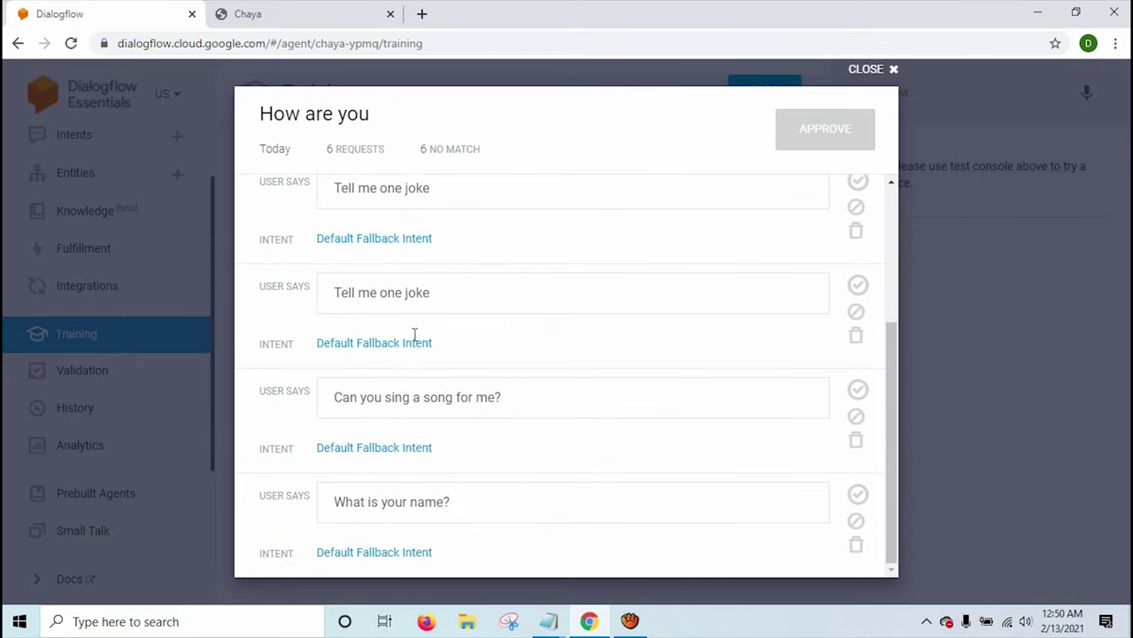
{"action": "left_click", "coordinate": [399, 556]}
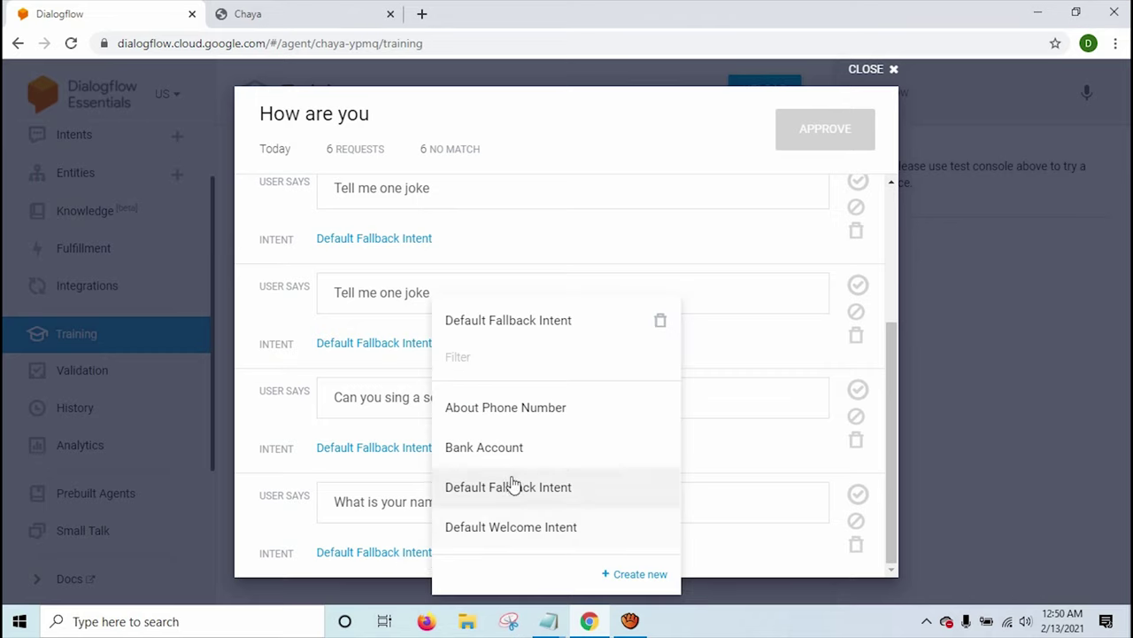
{"action": "left_click", "coordinate": [426, 501]}
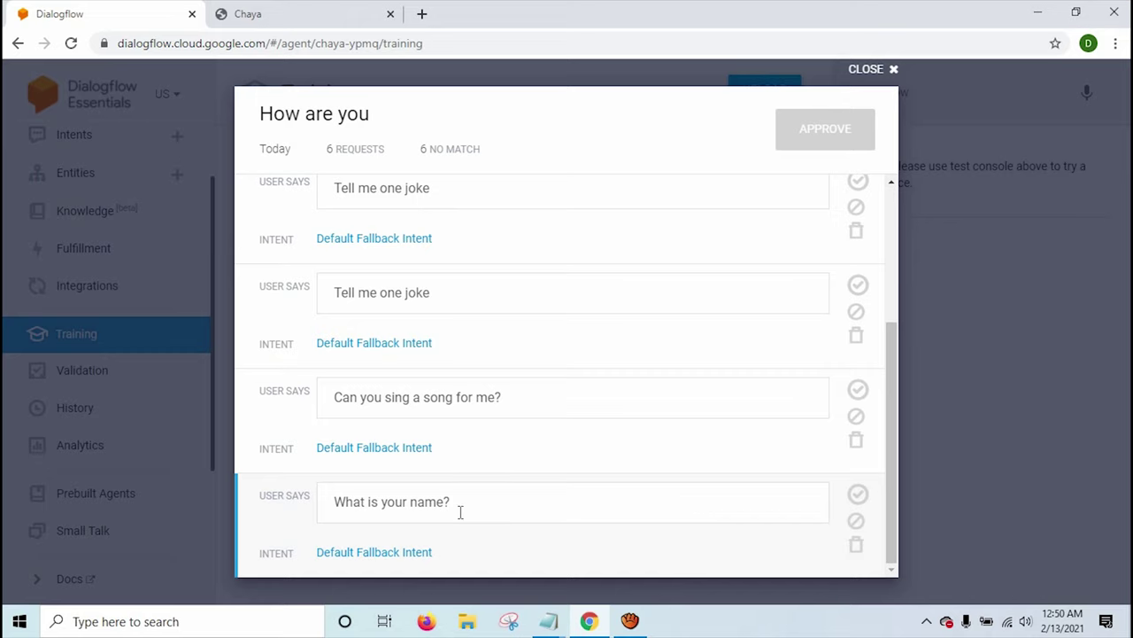
{"action": "left_click", "coordinate": [374, 554]}
{"action": "left_click", "coordinate": [390, 556]}
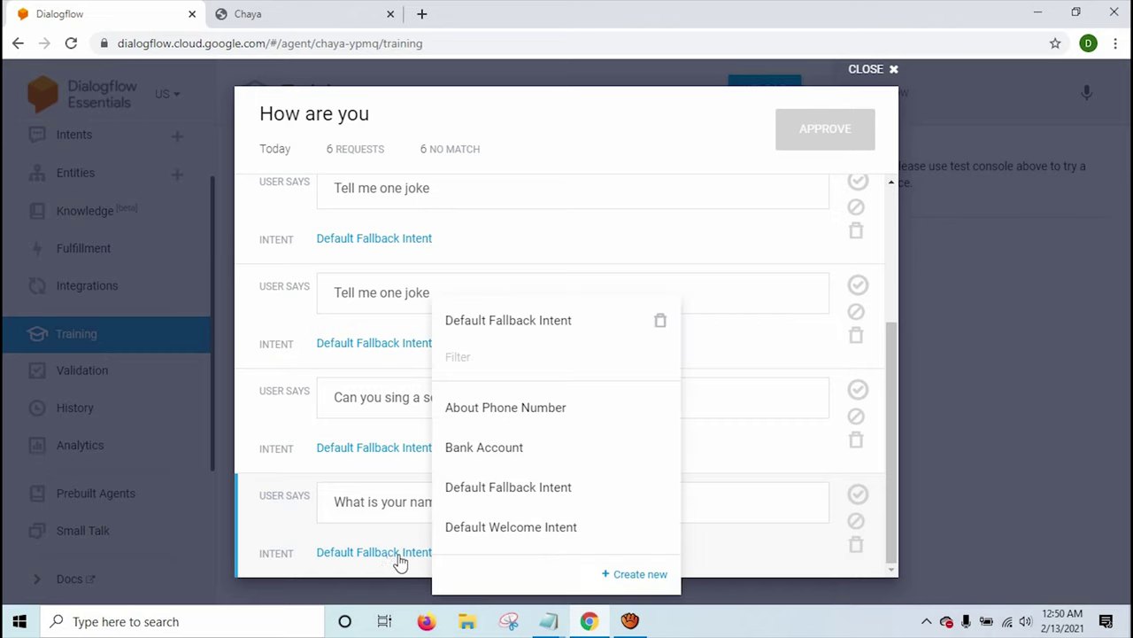
{"action": "left_click", "coordinate": [639, 580]}
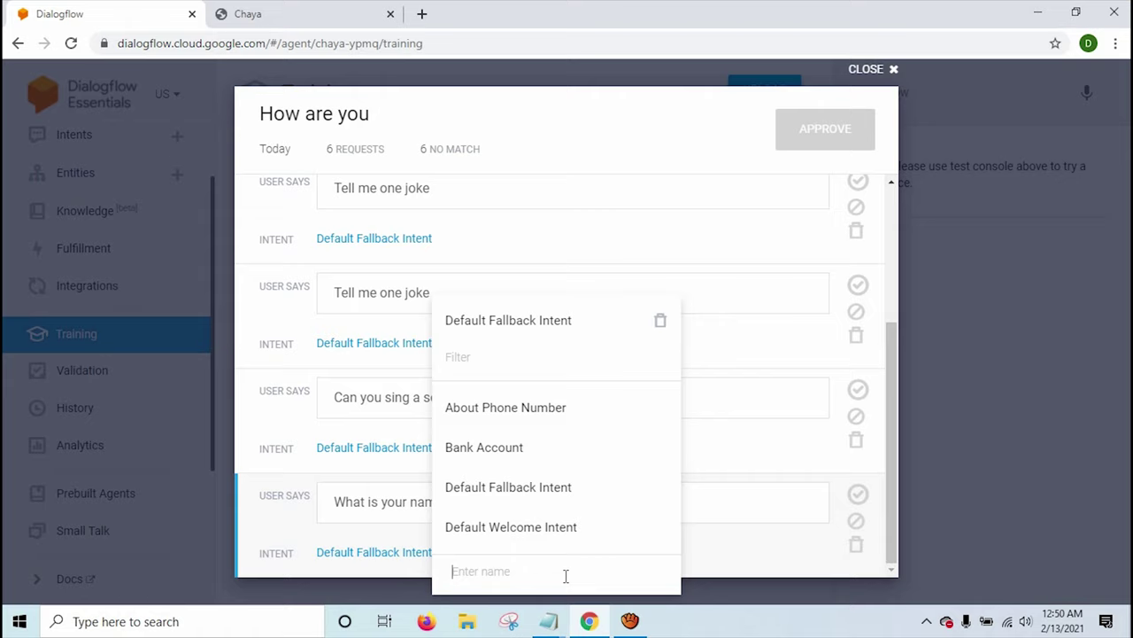
{"action": "type", "text": "My Name"}
{"action": "key", "text": "Return"}
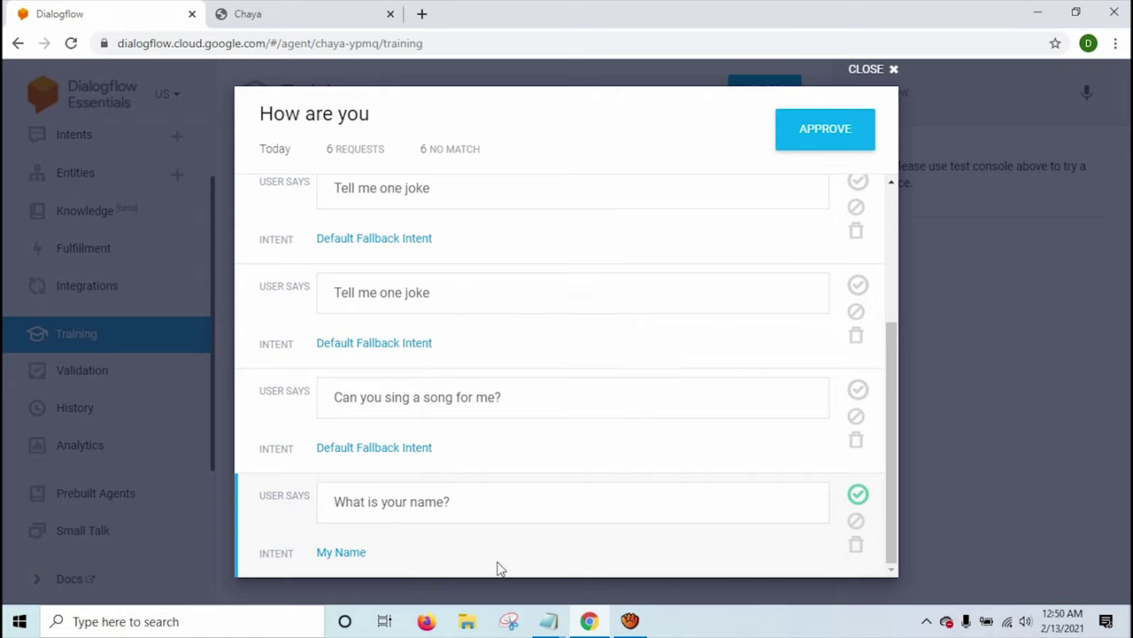
{"action": "left_click", "coordinate": [344, 551]}
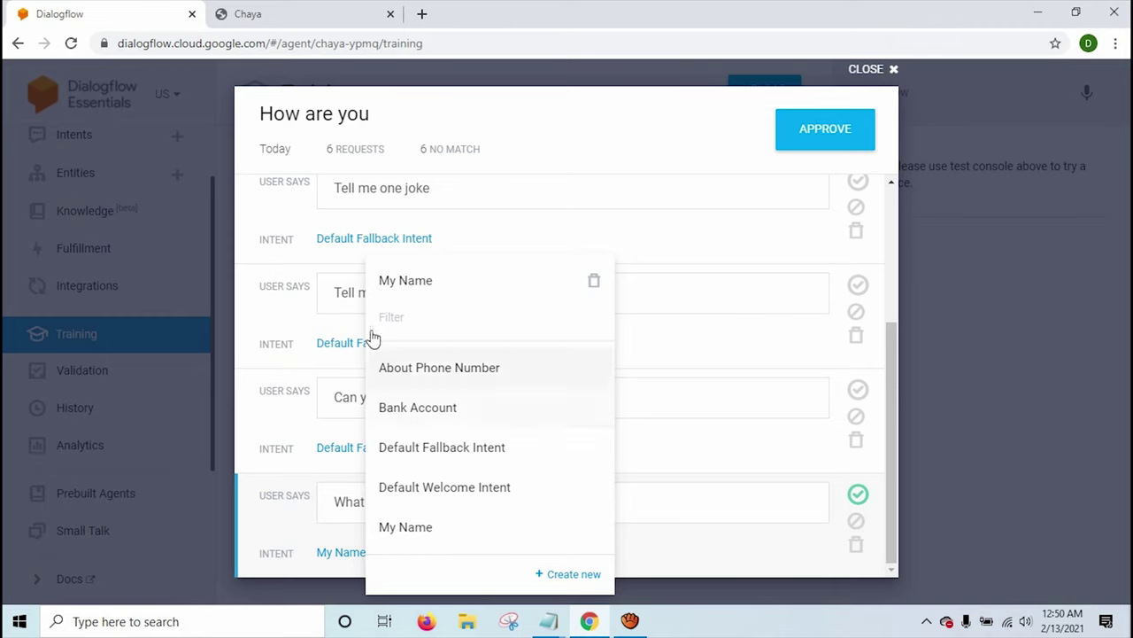
{"action": "left_click", "coordinate": [211, 257]}
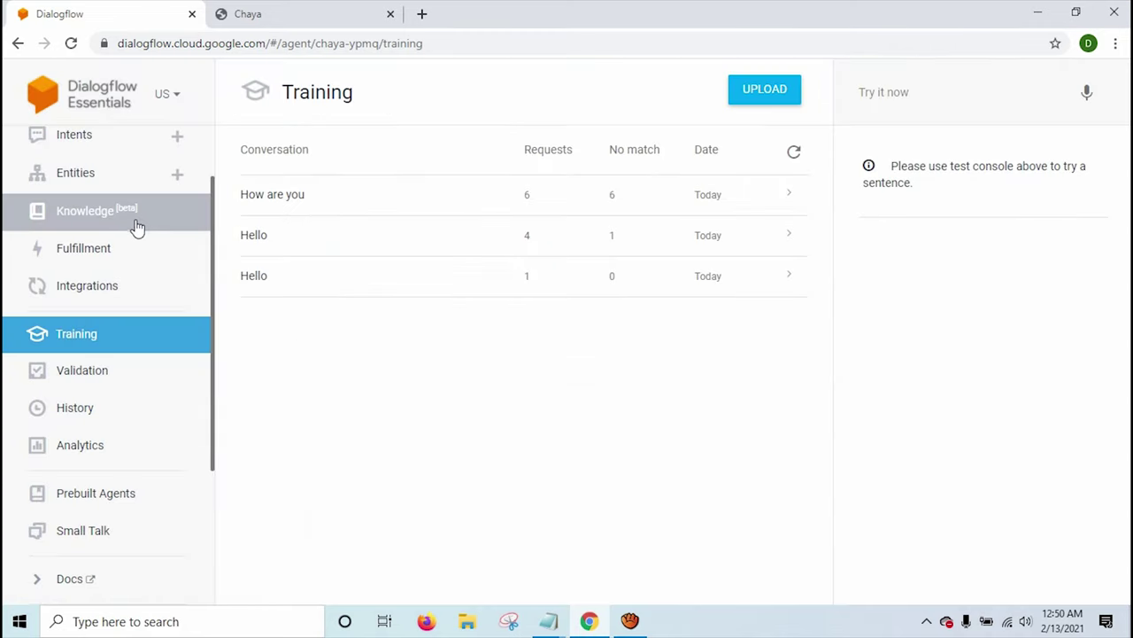
{"action": "scroll", "coordinate": [139, 172], "scroll_direction": "up", "scroll_amount": 2}
Create a new intent named 'My Name'.
{"action": "left_click", "coordinate": [104, 230]}
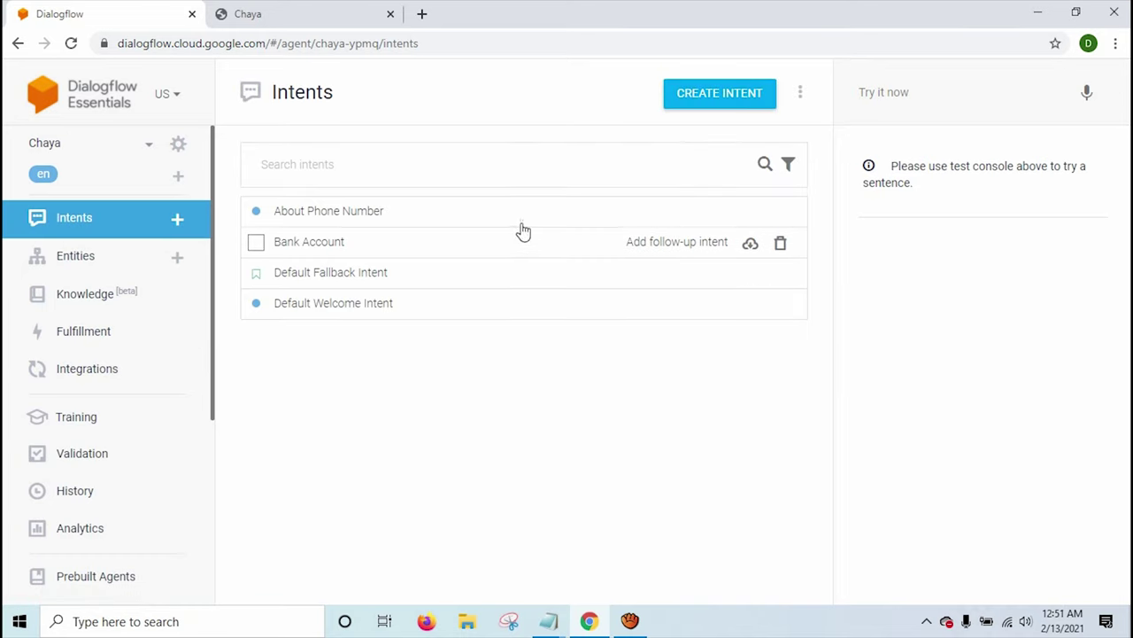
{"action": "left_click", "coordinate": [716, 113]}
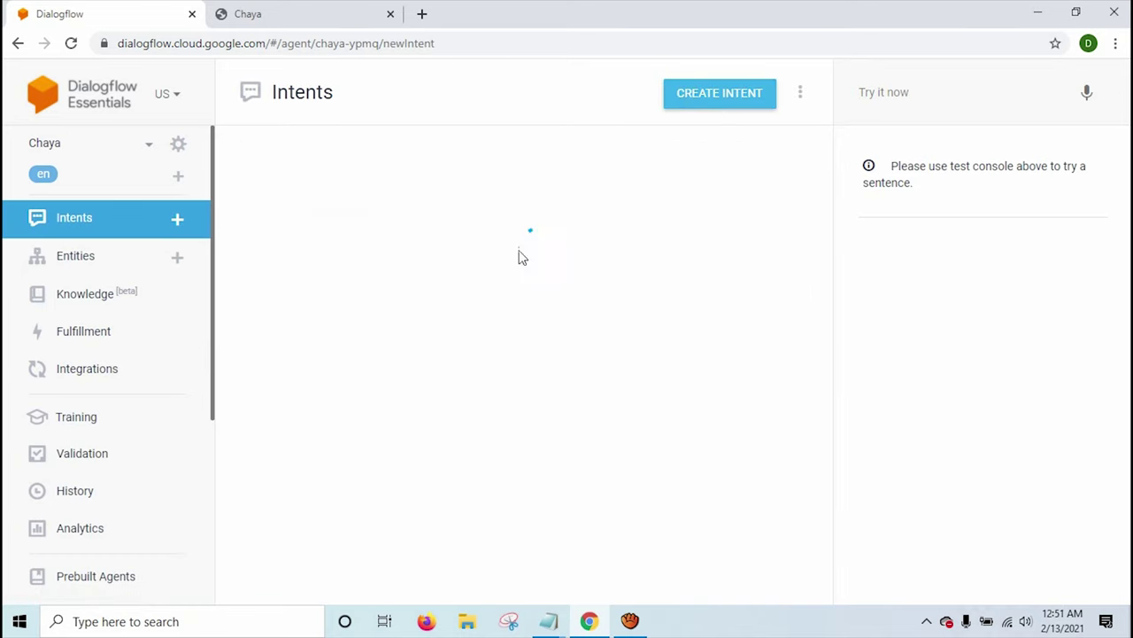
{"action": "left_click", "coordinate": [319, 93]}
{"action": "type", "text": "My Name"}
Add training phrases 'what is your name', 'name', 'your name' and 'who are you'.
{"action": "left_click", "coordinate": [384, 322]}
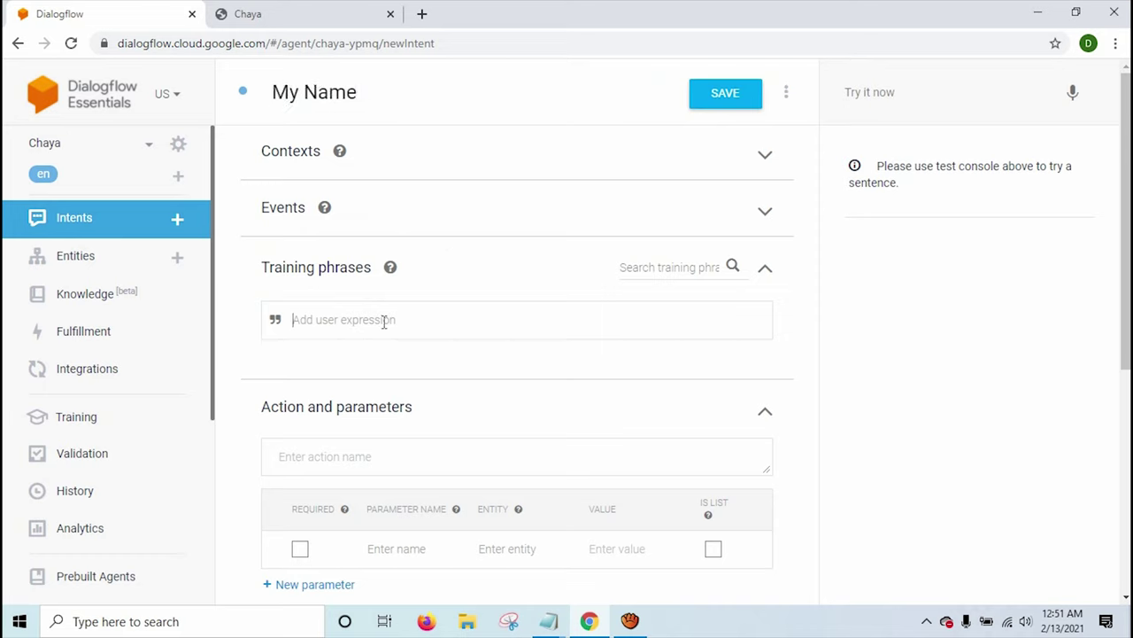
{"action": "type", "text": "what is your name ?"}
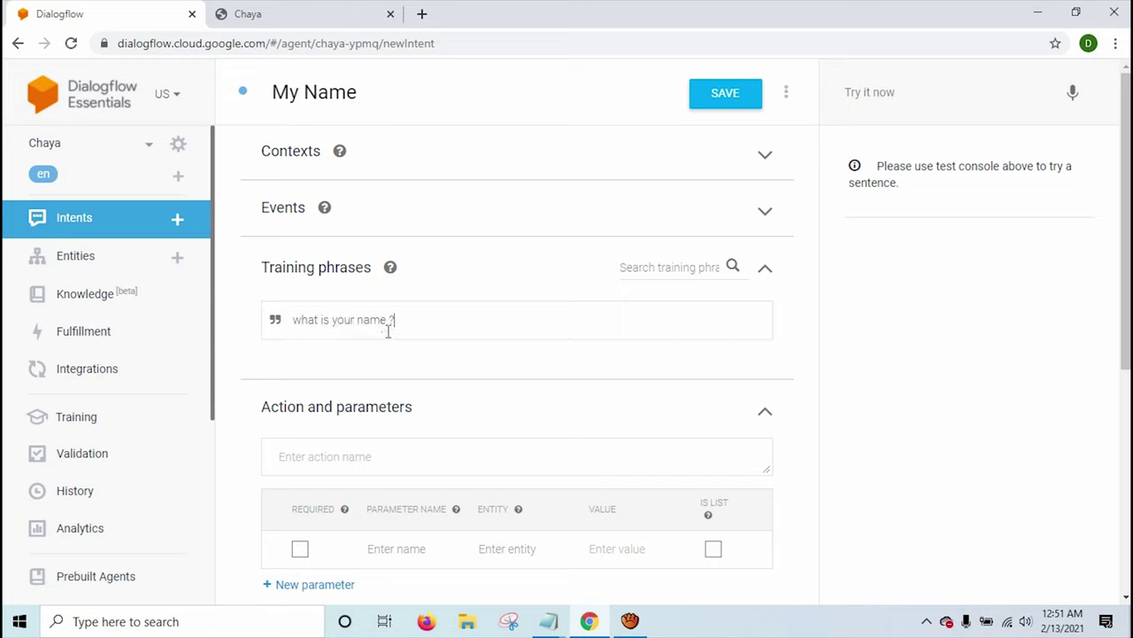
{"action": "key", "text": "Return"}
{"action": "type", "text": "name"}
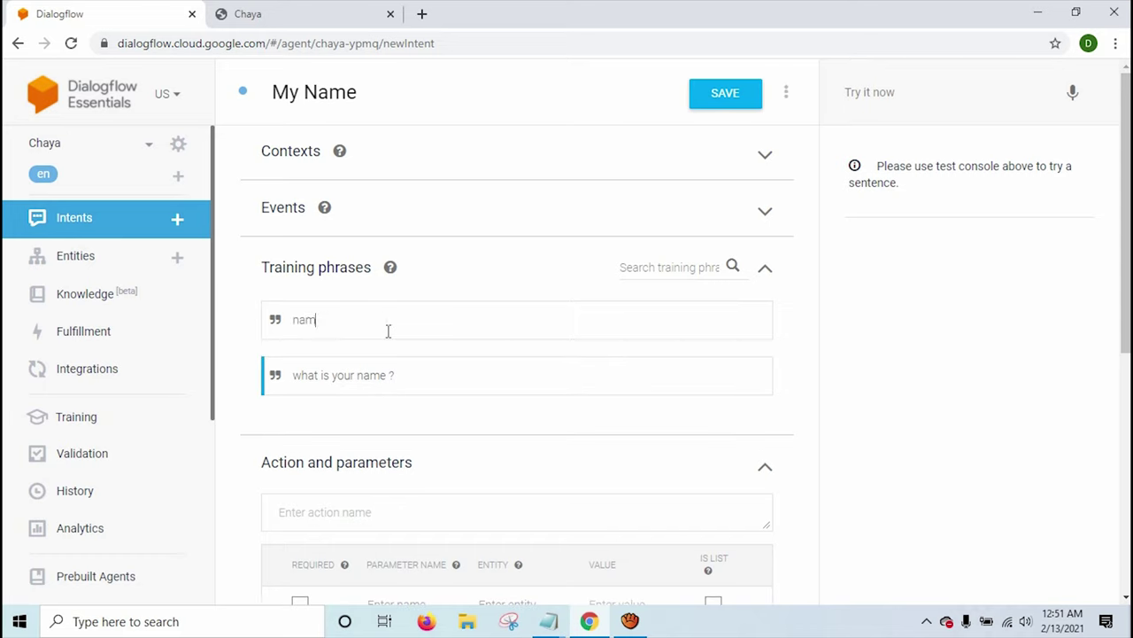
{"action": "key", "text": "Return"}
{"action": "type", "text": "yo"}
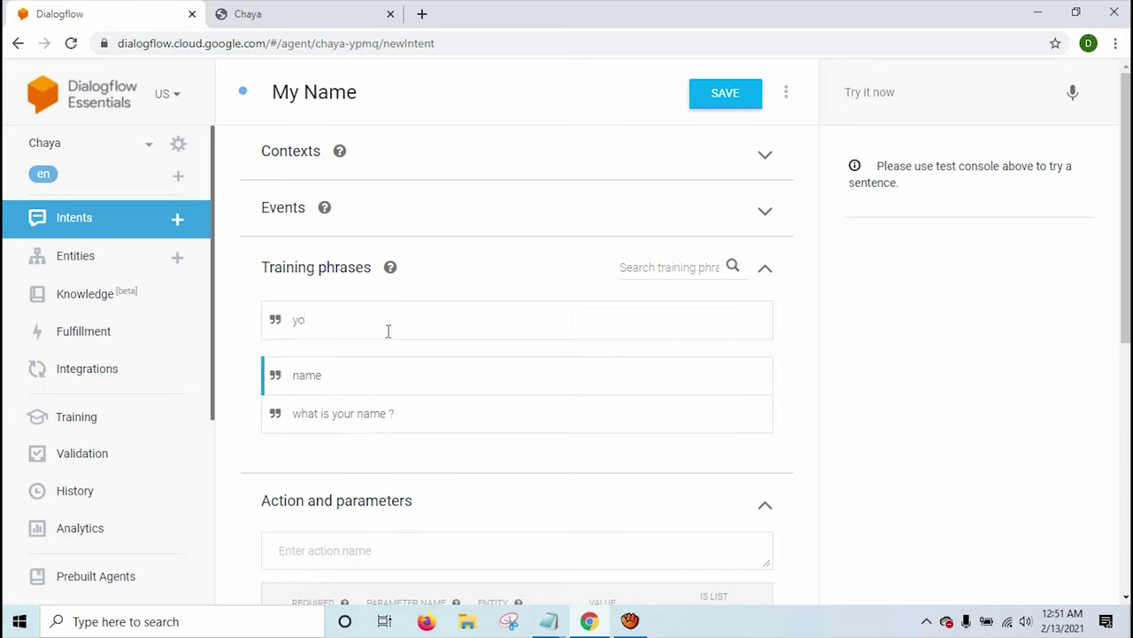
{"action": "type", "text": "ur name"}
{"action": "key", "text": "Return"}
{"action": "type", "text": "who are"}
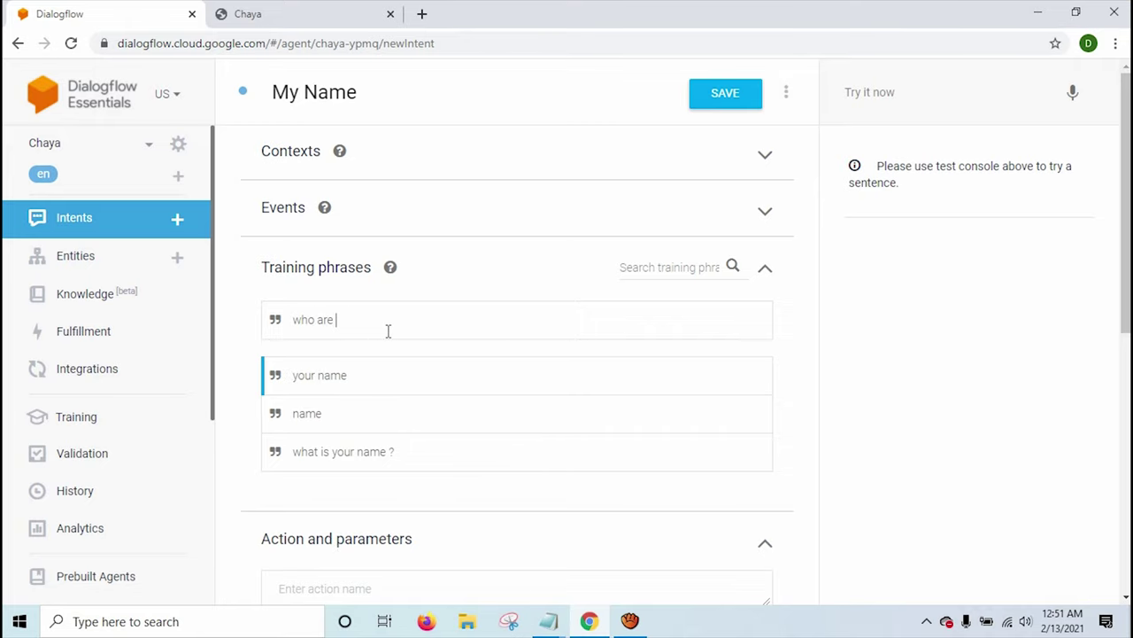
{"action": "key", "text": "Return"}
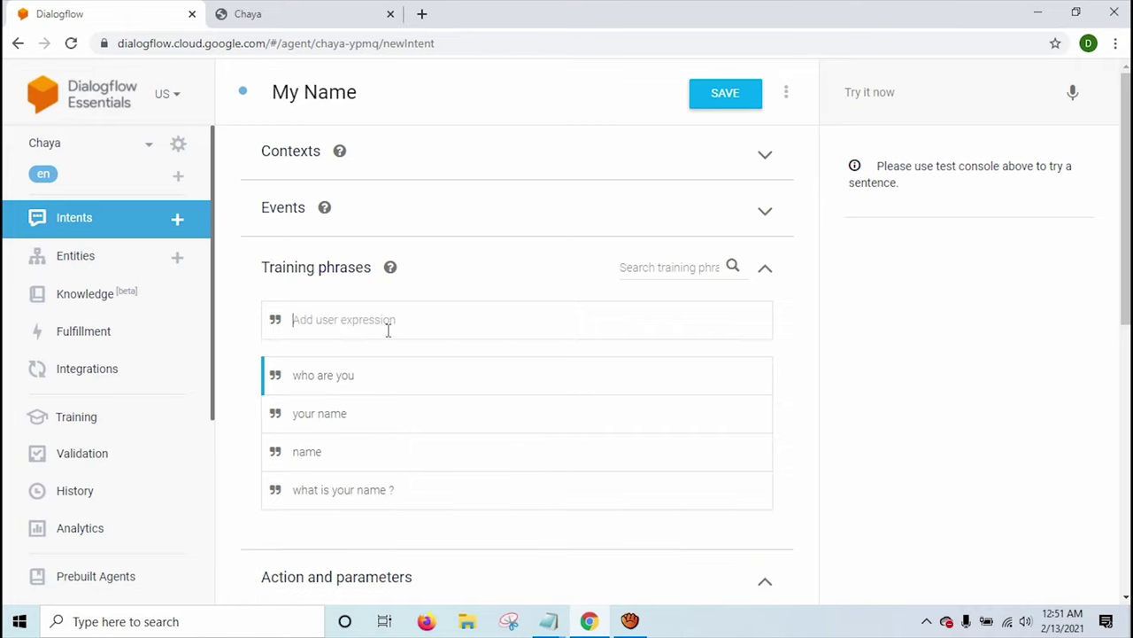
{"action": "scroll", "coordinate": [388, 330], "scroll_direction": "down", "scroll_amount": 7}
Set the text response 'My name is chaya. I am your chatbot.' and save the intent.
{"action": "left_click", "coordinate": [362, 392]}
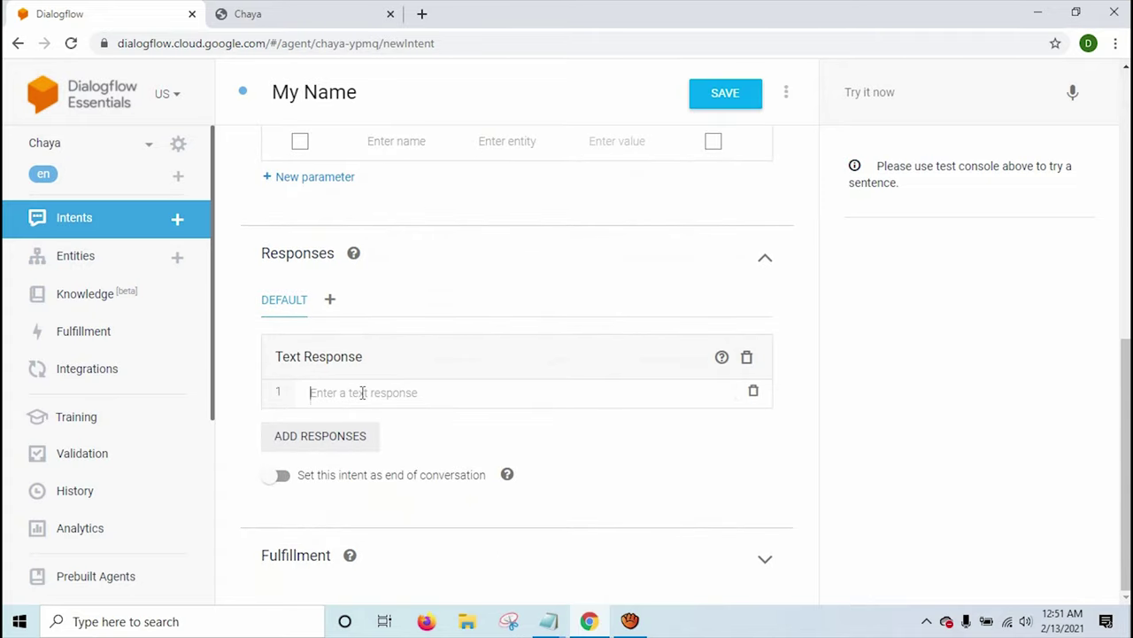
{"action": "type", "text": "My name is chhaya. I am your"}
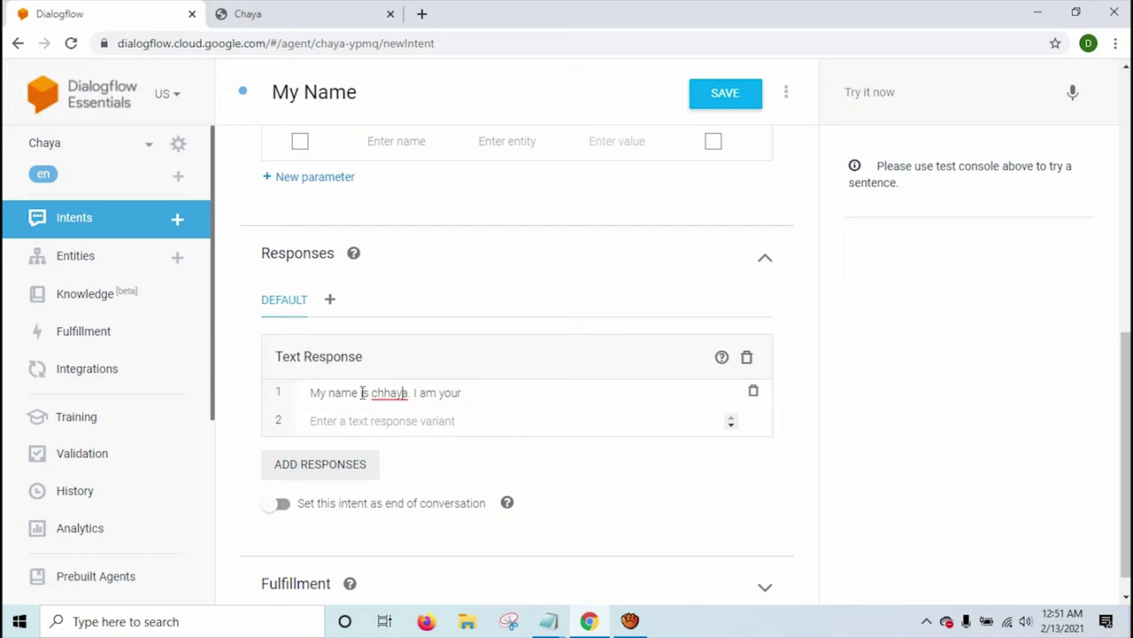
{"action": "key", "text": "BackSpace"}
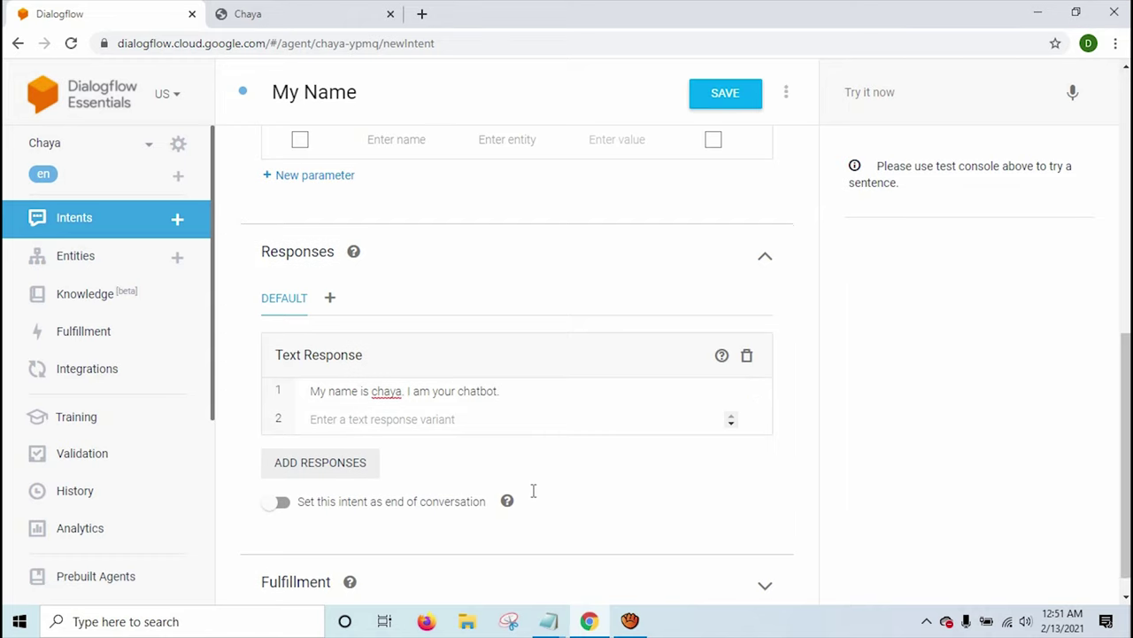
{"action": "scroll", "coordinate": [526, 493], "scroll_direction": "down", "scroll_amount": 1}
{"action": "left_click", "coordinate": [720, 102]}
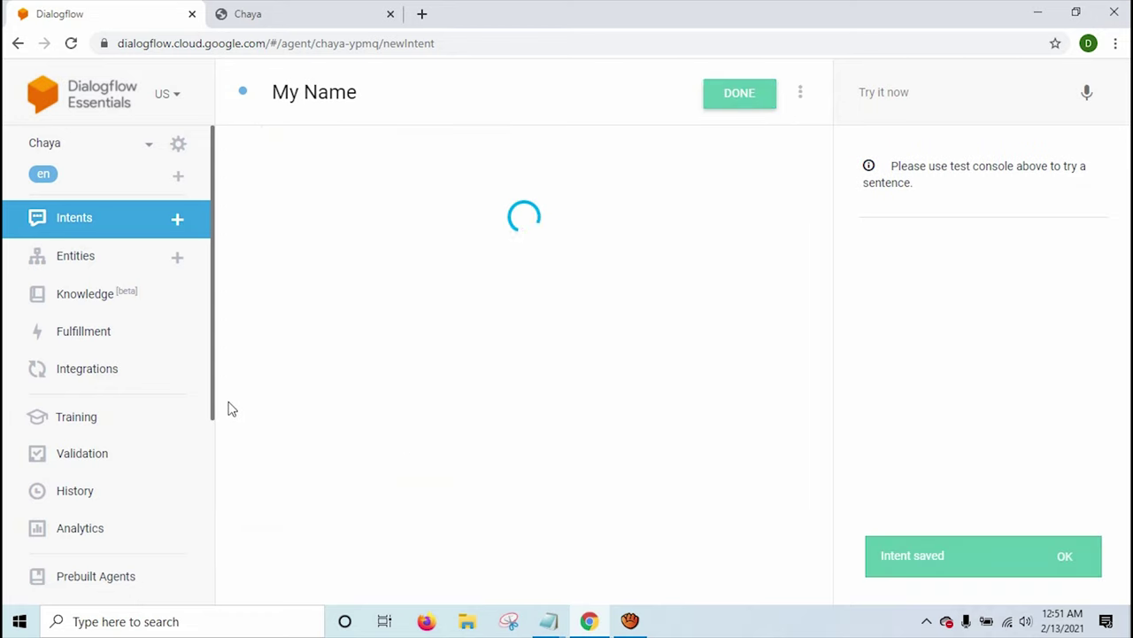
In Training, assign the unmatched 'What is your name?' request to My Name and approve it.
{"action": "left_click", "coordinate": [59, 433]}
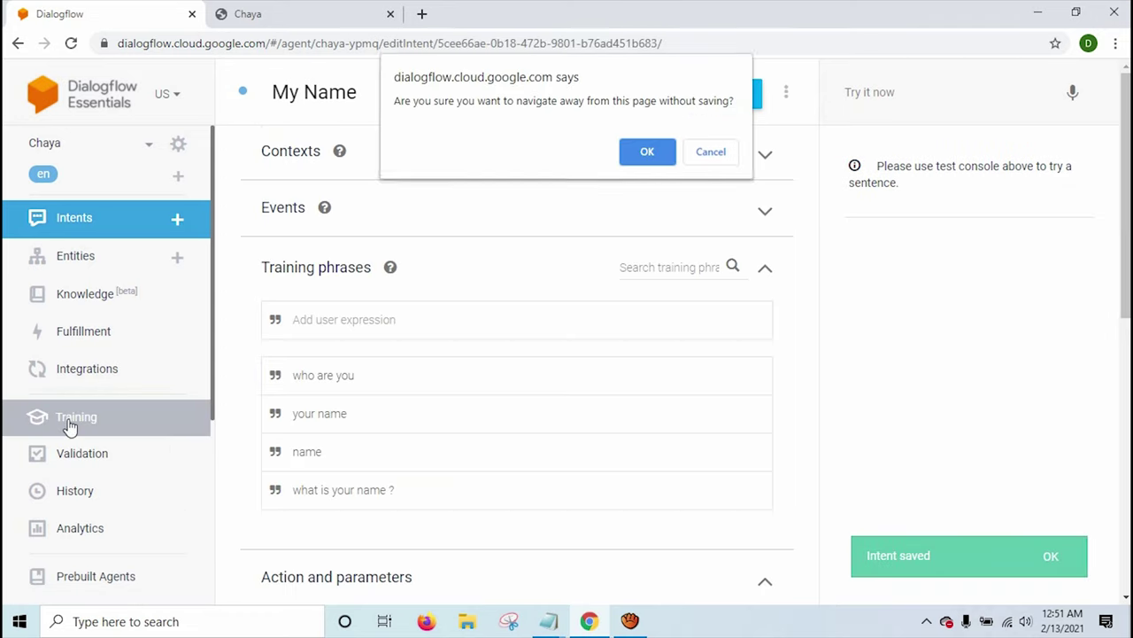
{"action": "left_click", "coordinate": [659, 155]}
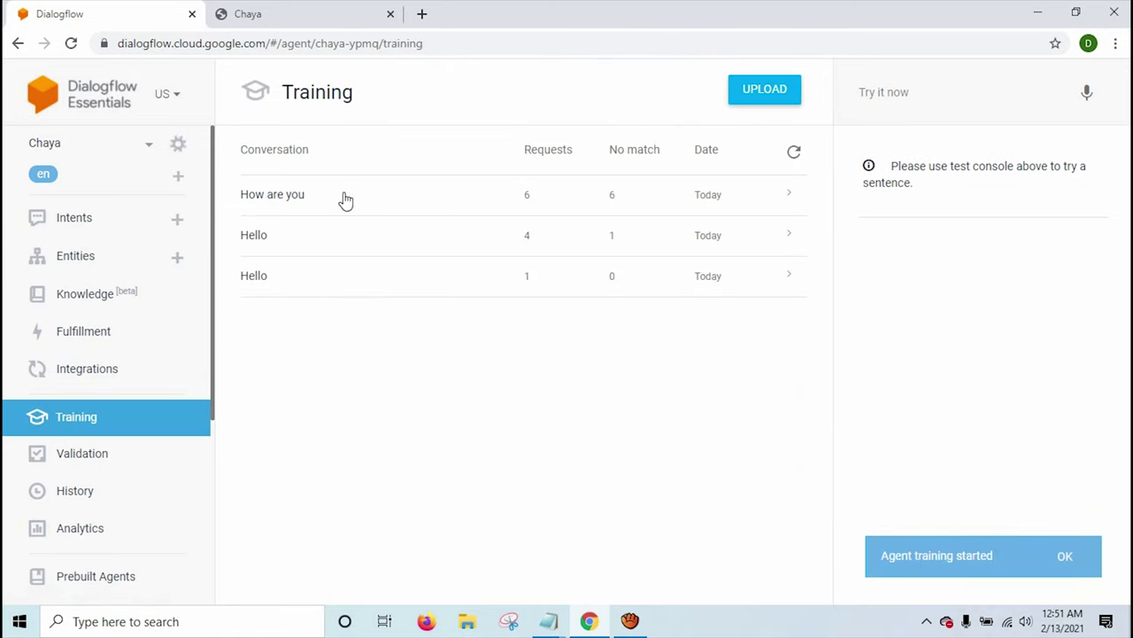
{"action": "left_click", "coordinate": [342, 200]}
{"action": "scroll", "coordinate": [458, 334], "scroll_direction": "down", "scroll_amount": 3}
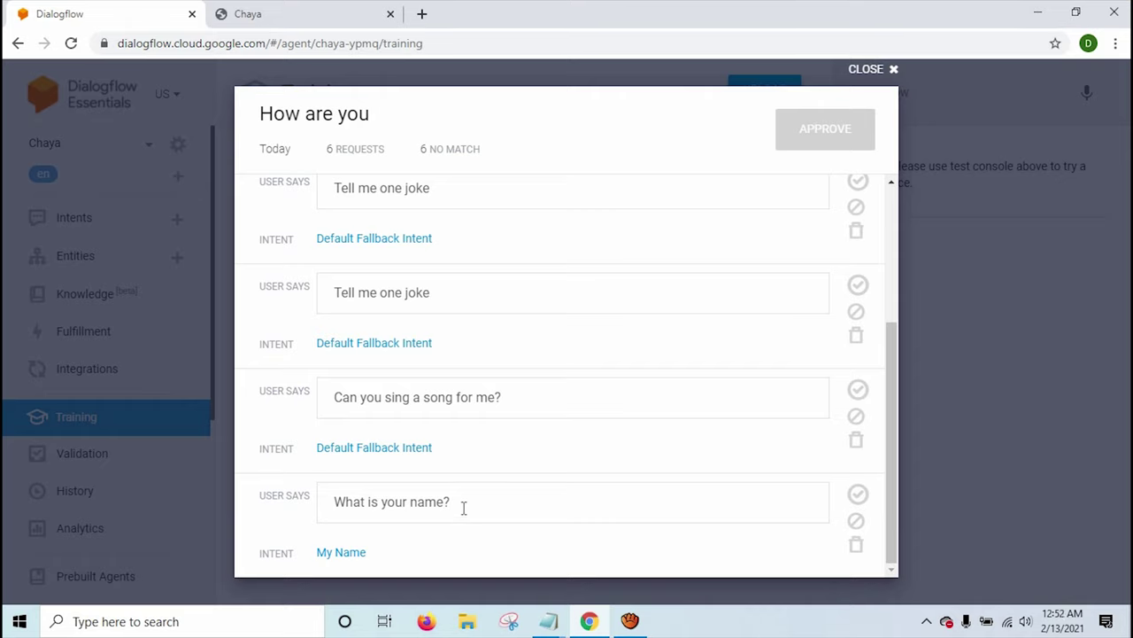
{"action": "left_click", "coordinate": [350, 558]}
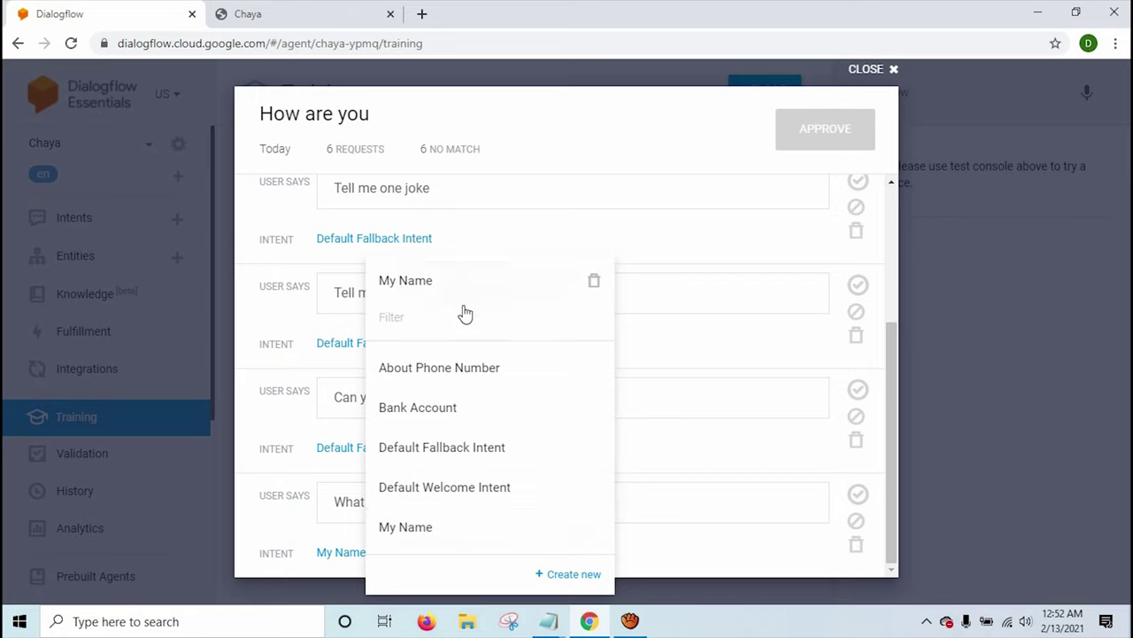
{"action": "left_click", "coordinate": [436, 527]}
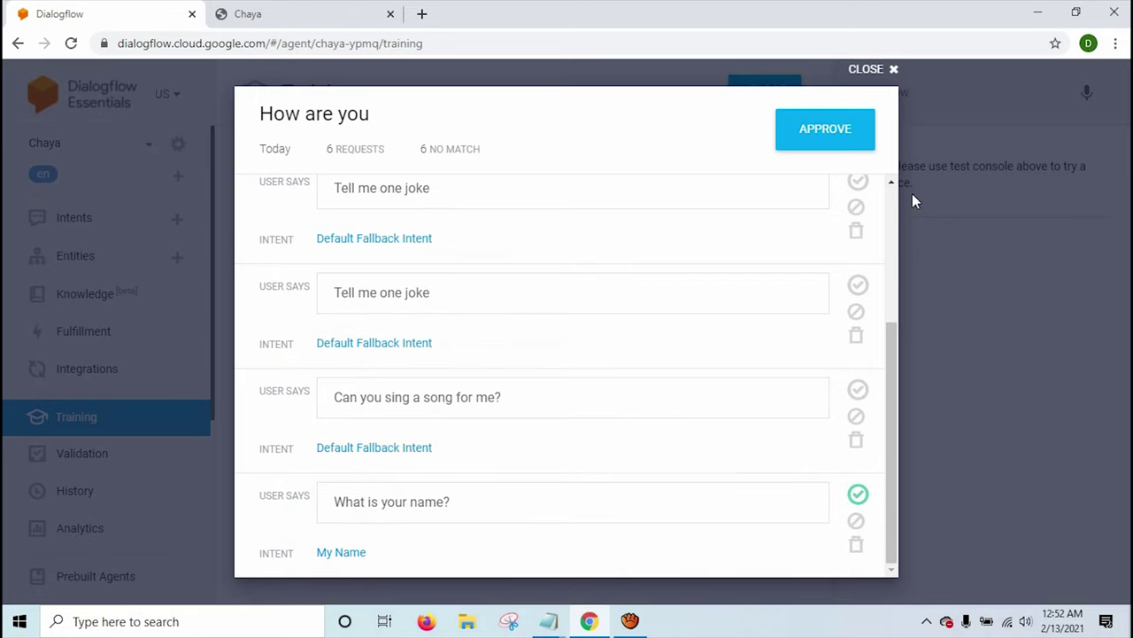
{"action": "left_click", "coordinate": [841, 131]}
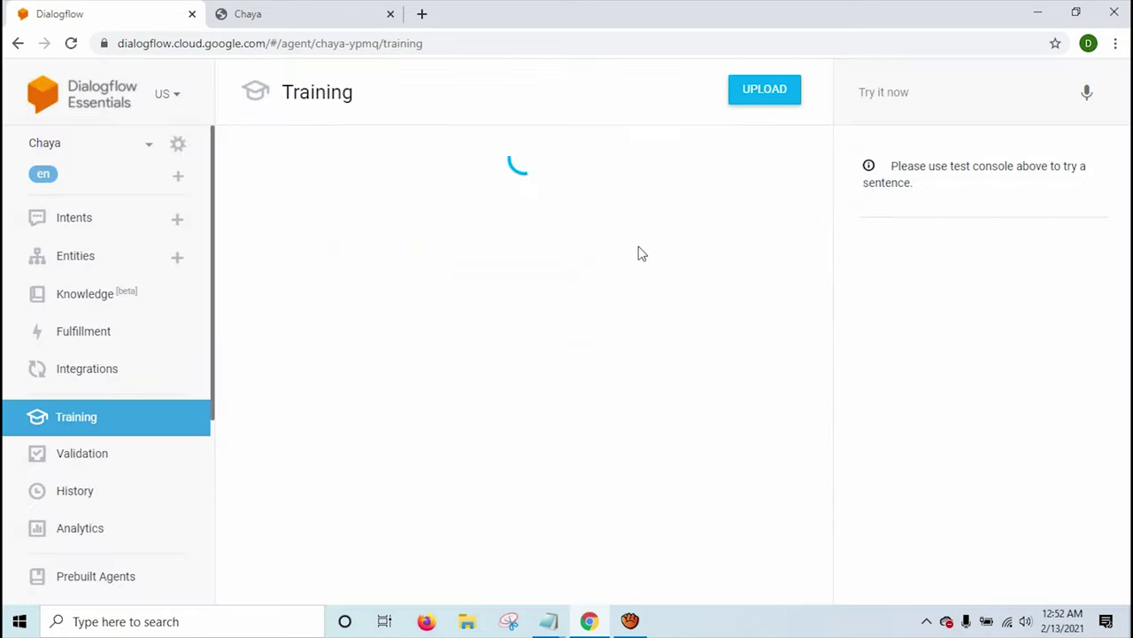
{"action": "left_click", "coordinate": [89, 238]}
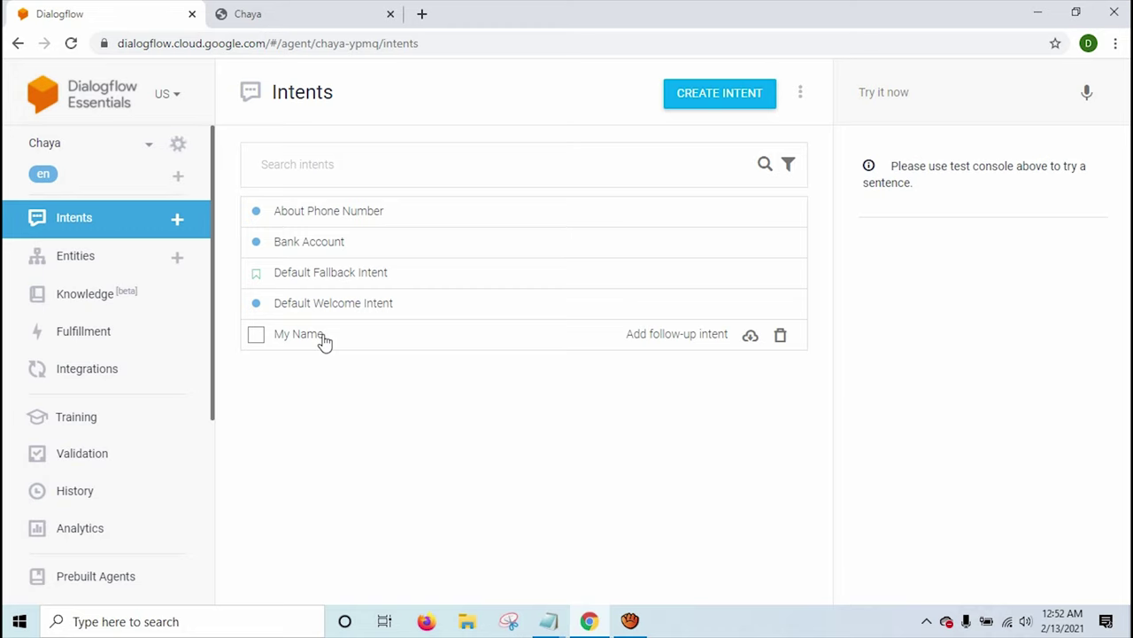
Resend 'What is your name?' in Chaya's web demo and get 'My name is chaya. I am your chatbot.'.
{"action": "left_click", "coordinate": [259, 14]}
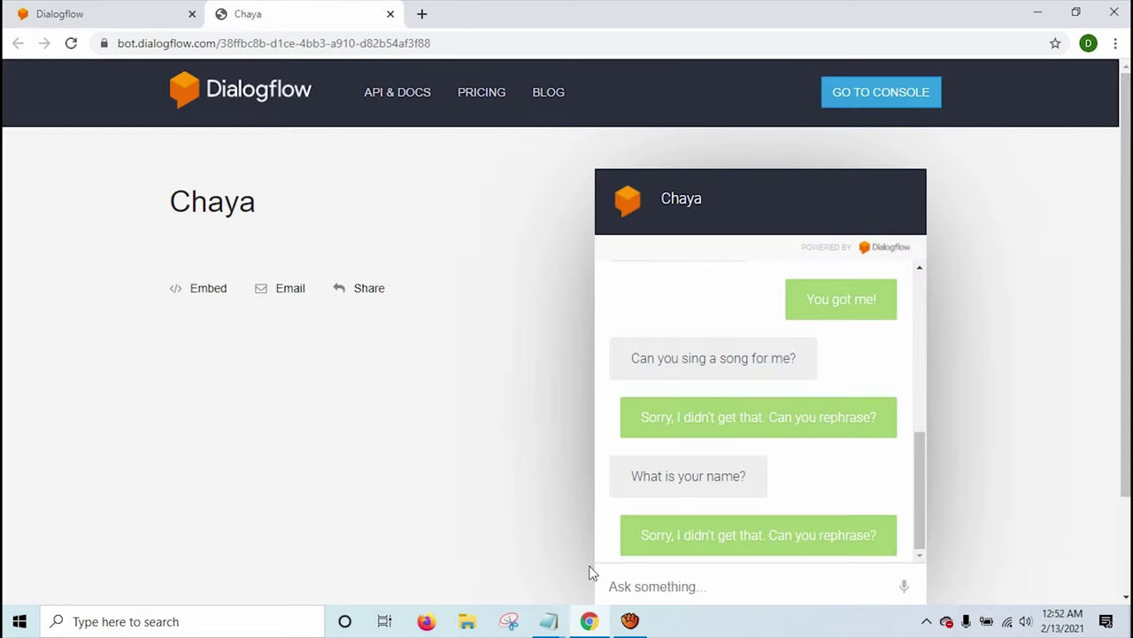
{"action": "left_click_drag", "start_coordinate": [744, 475], "coordinate": [630, 470]}
{"action": "key", "text": "ctrl+c"}
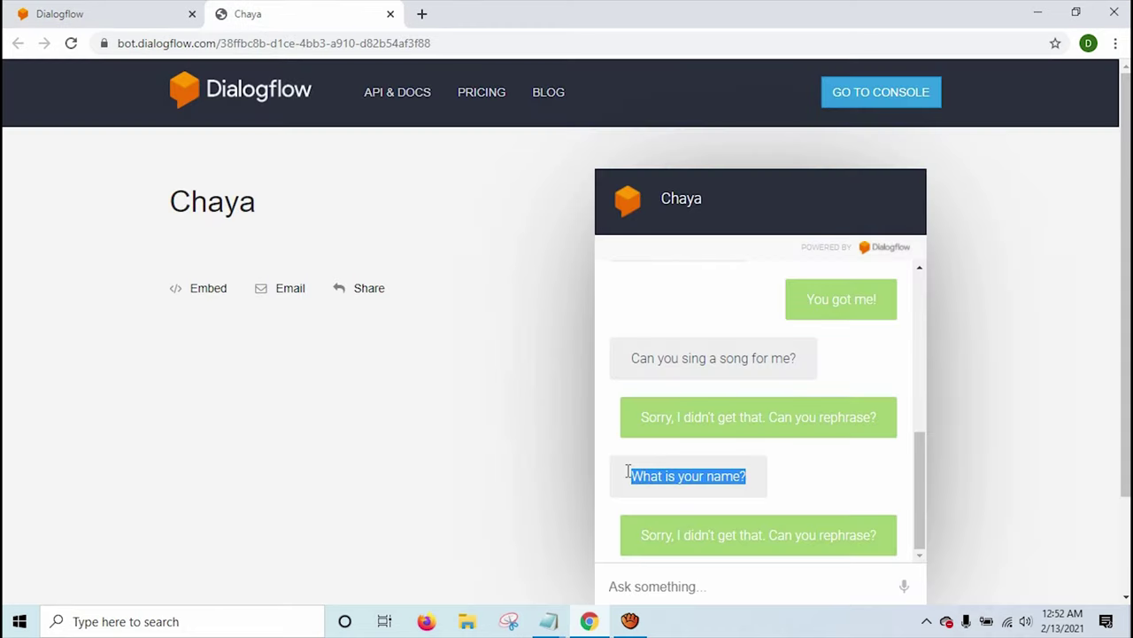
{"action": "left_click", "coordinate": [666, 593]}
{"action": "key", "text": "ctrl+v"}
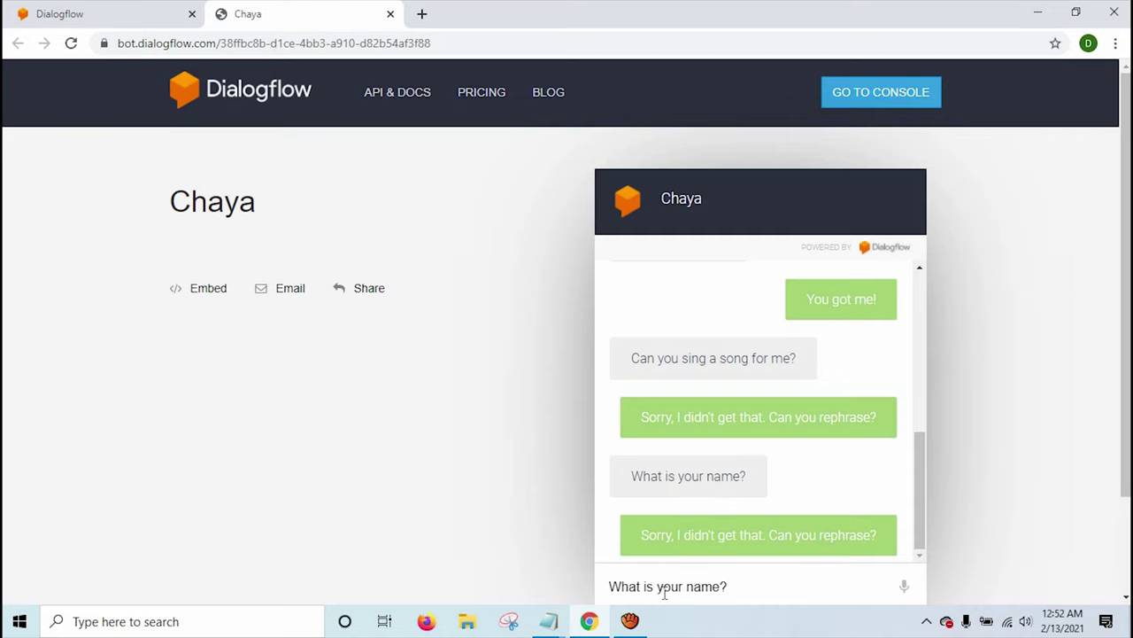
{"action": "key", "text": "Return"}
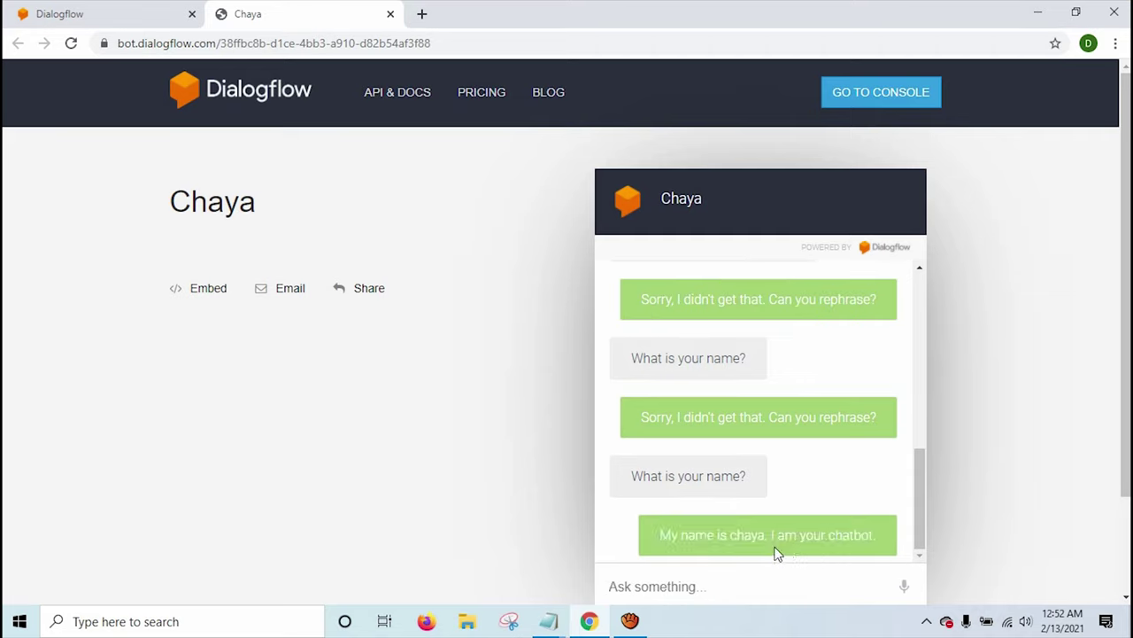
{"action": "left_click_drag", "start_coordinate": [666, 531], "coordinate": [883, 552]}
{"action": "left_click", "coordinate": [879, 540]}
{"action": "triple_click", "coordinate": [842, 541]}
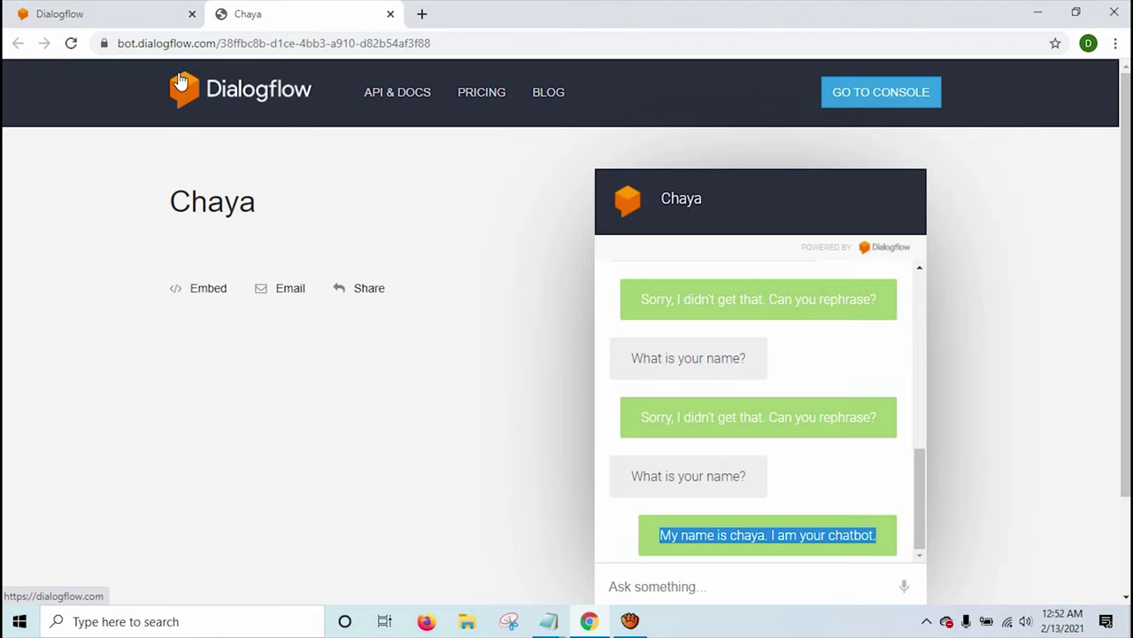
{"action": "left_click", "coordinate": [143, 12]}
Create a new intent named 'Book Online Class' and save it.
{"action": "left_click", "coordinate": [721, 94]}
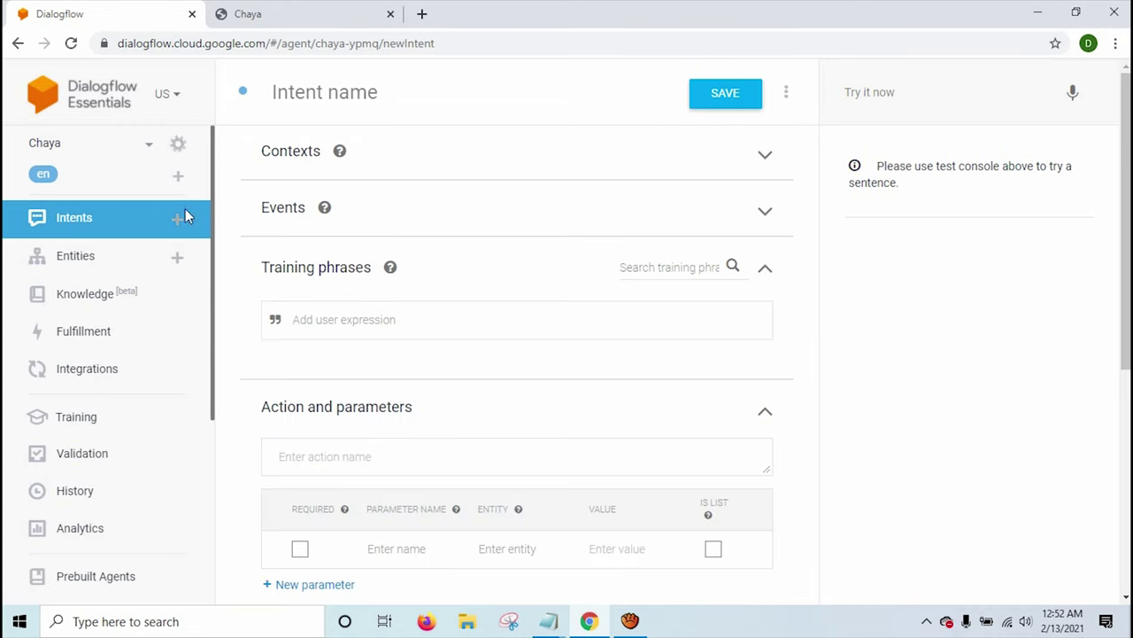
{"action": "left_click", "coordinate": [336, 98]}
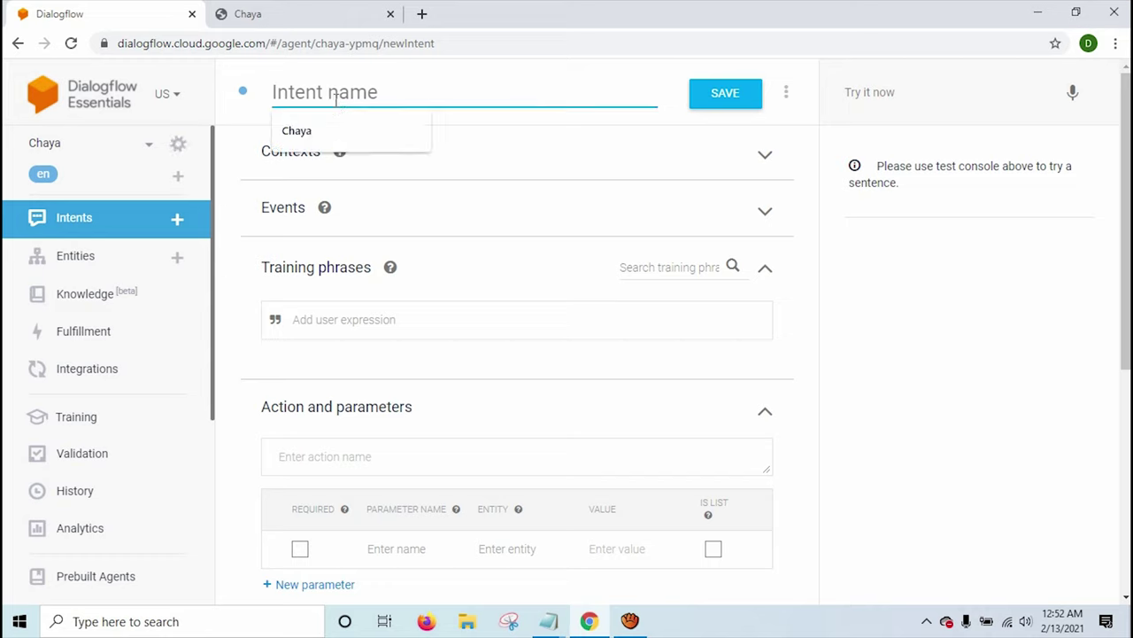
{"action": "type", "text": "Book Online Class"}
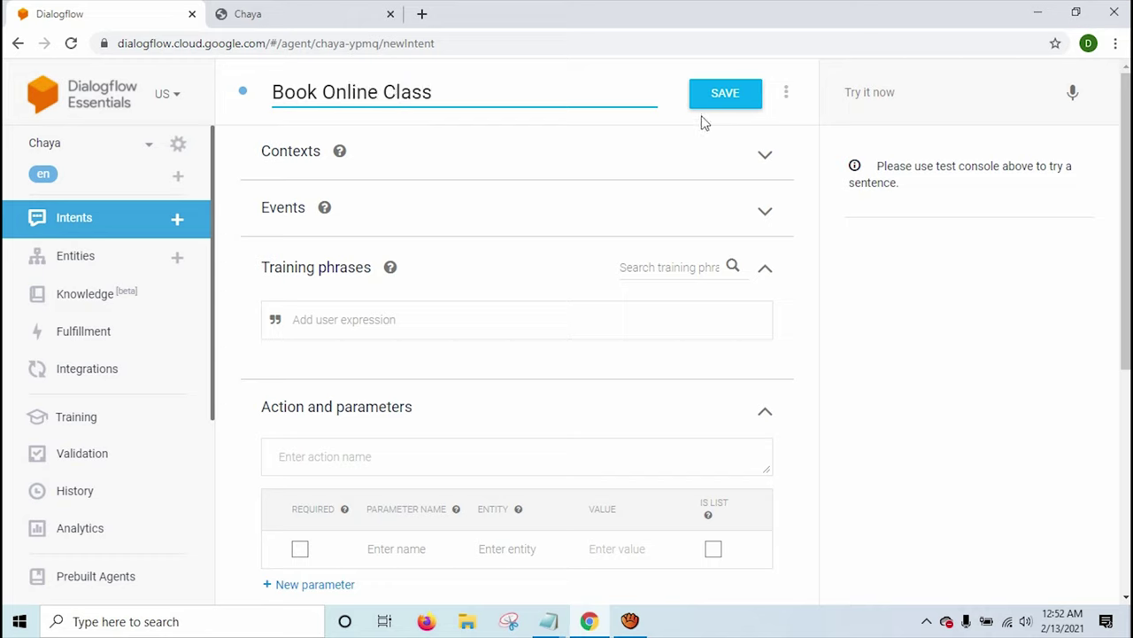
{"action": "left_click", "coordinate": [715, 104]}
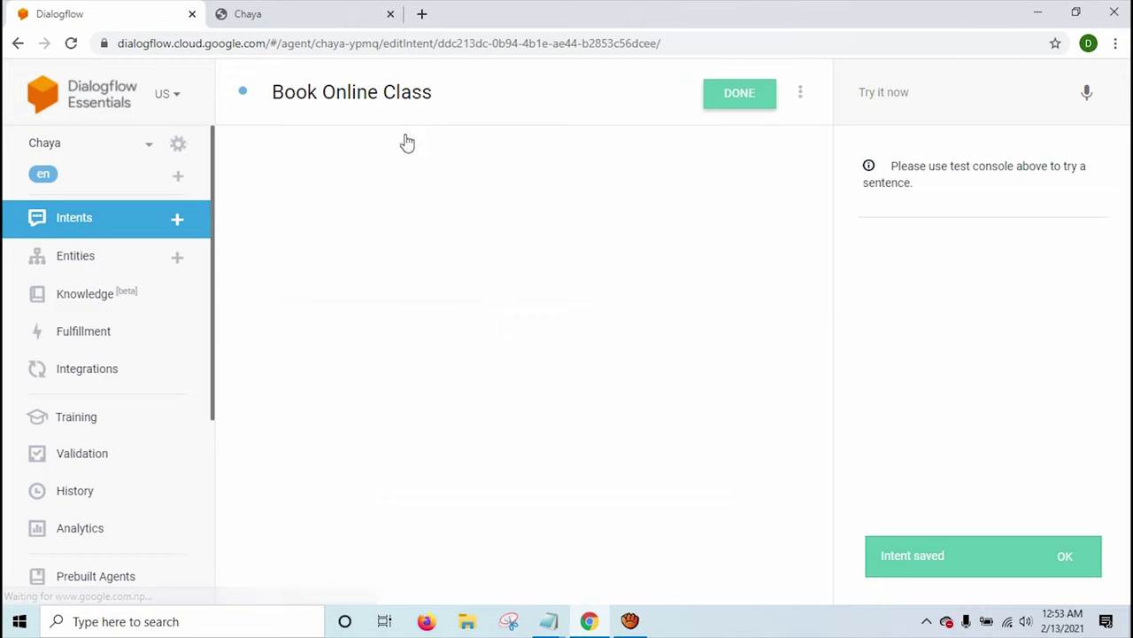
{"action": "left_click", "coordinate": [367, 329]}
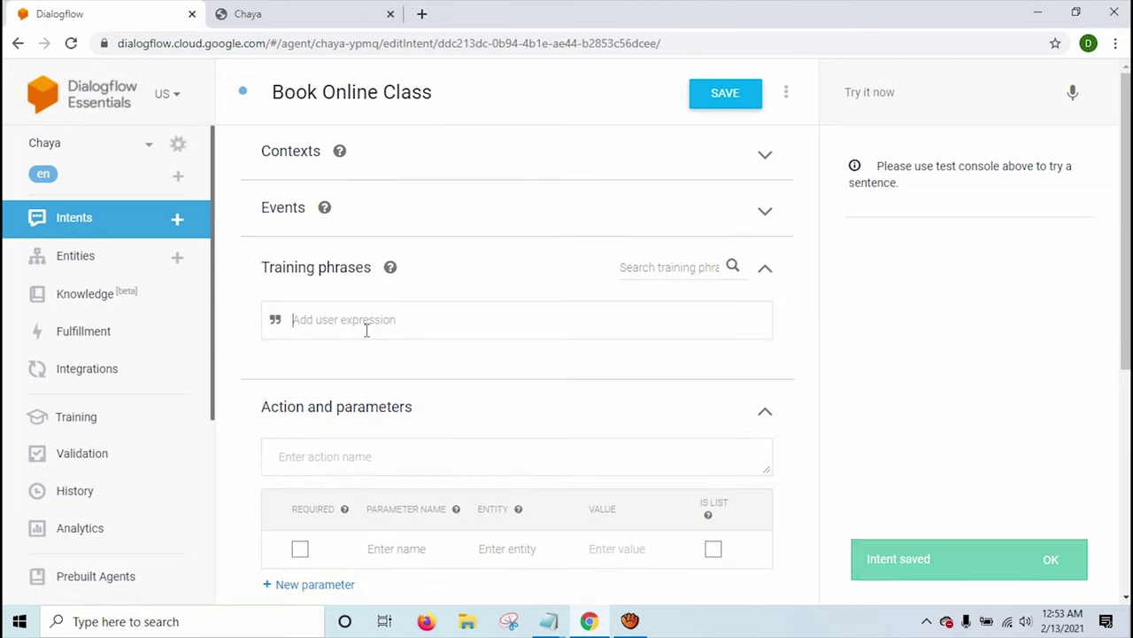
Add training phrases 'I want to join online class?', 'Online Class' and 'How to join online class.'.
{"action": "type", "text": "I want to join online class?"}
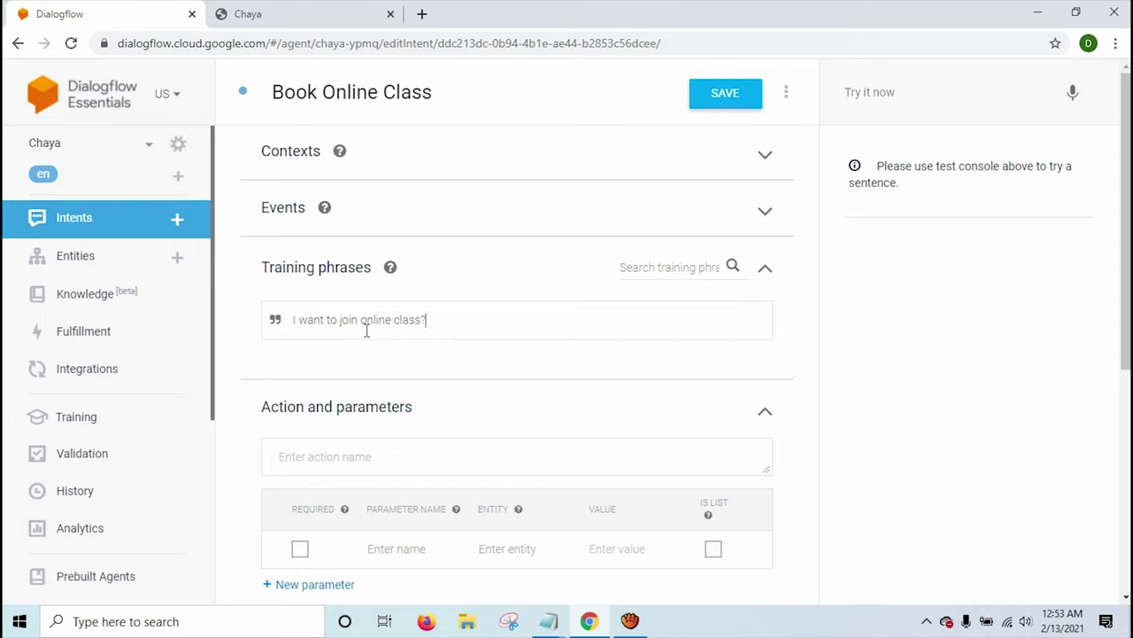
{"action": "key", "text": "Return"}
{"action": "type", "text": "I"}
{"action": "key", "text": "BackSpace"}
{"action": "type", "text": "Online Class"}
{"action": "key", "text": "Return"}
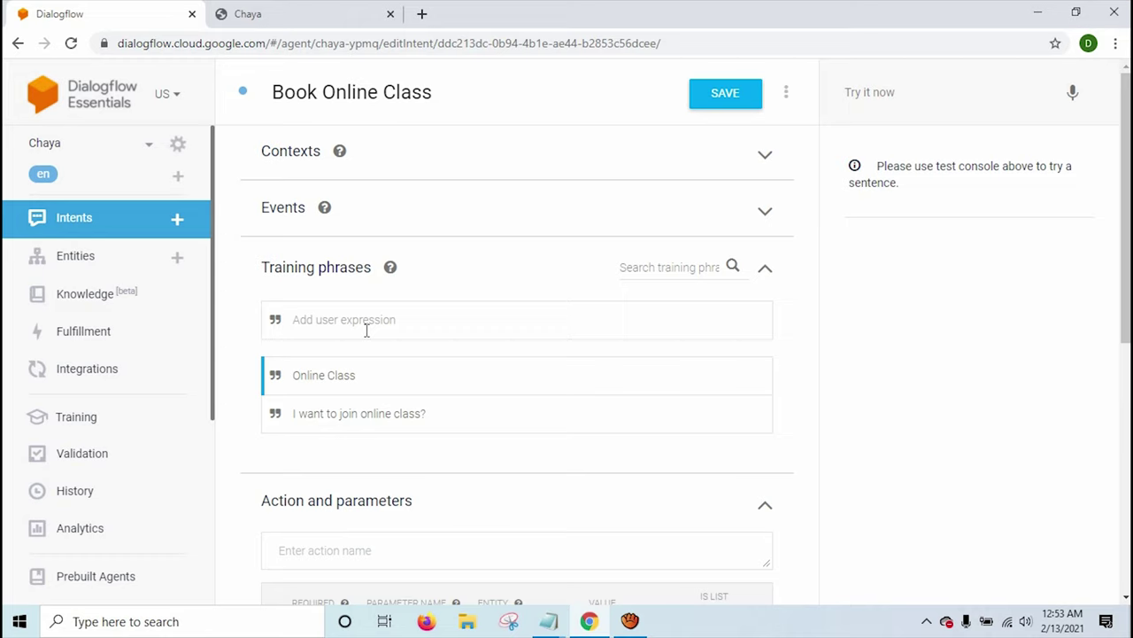
{"action": "type", "text": "How to join online class"}
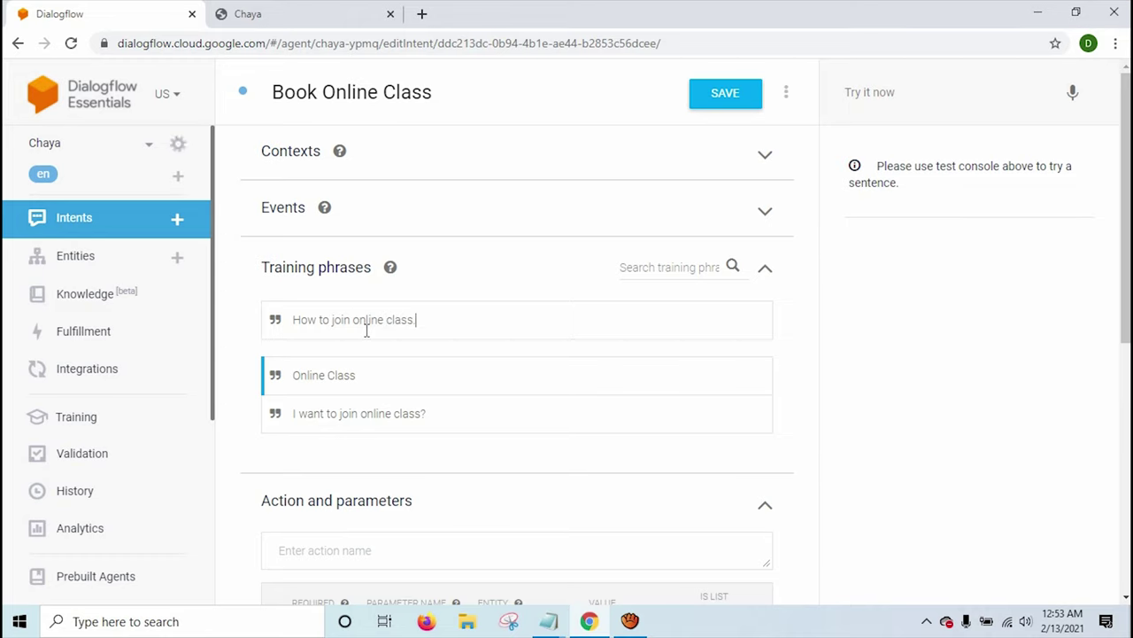
{"action": "key", "text": "Return"}
{"action": "scroll", "coordinate": [366, 330], "scroll_direction": "down", "scroll_amount": 4}
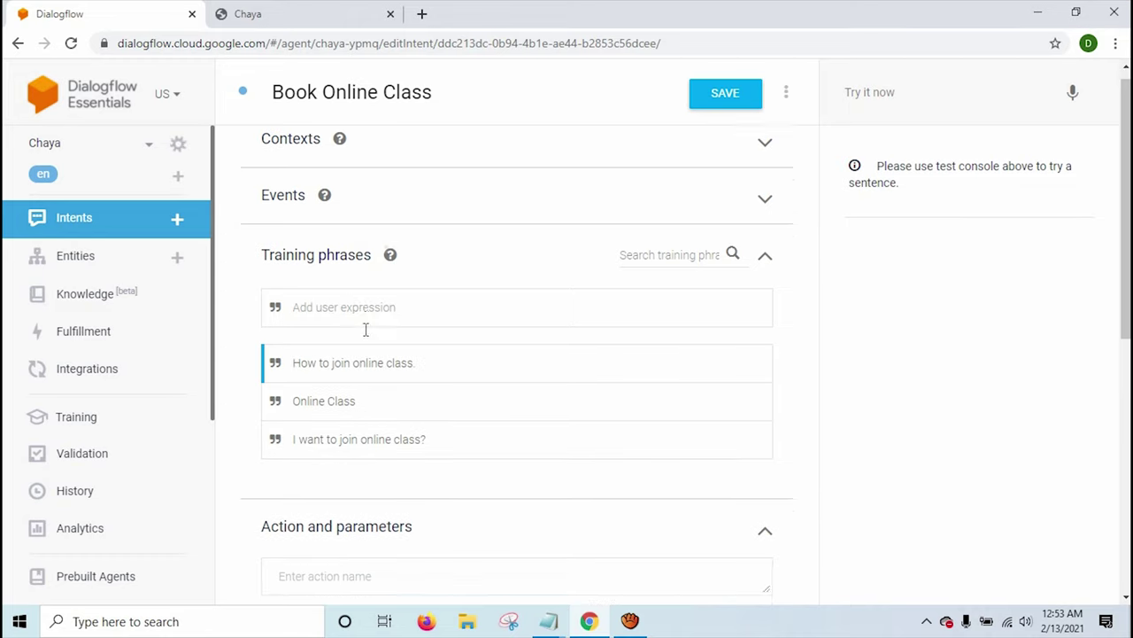
{"action": "scroll", "coordinate": [373, 272], "scroll_direction": "up", "scroll_amount": 1}
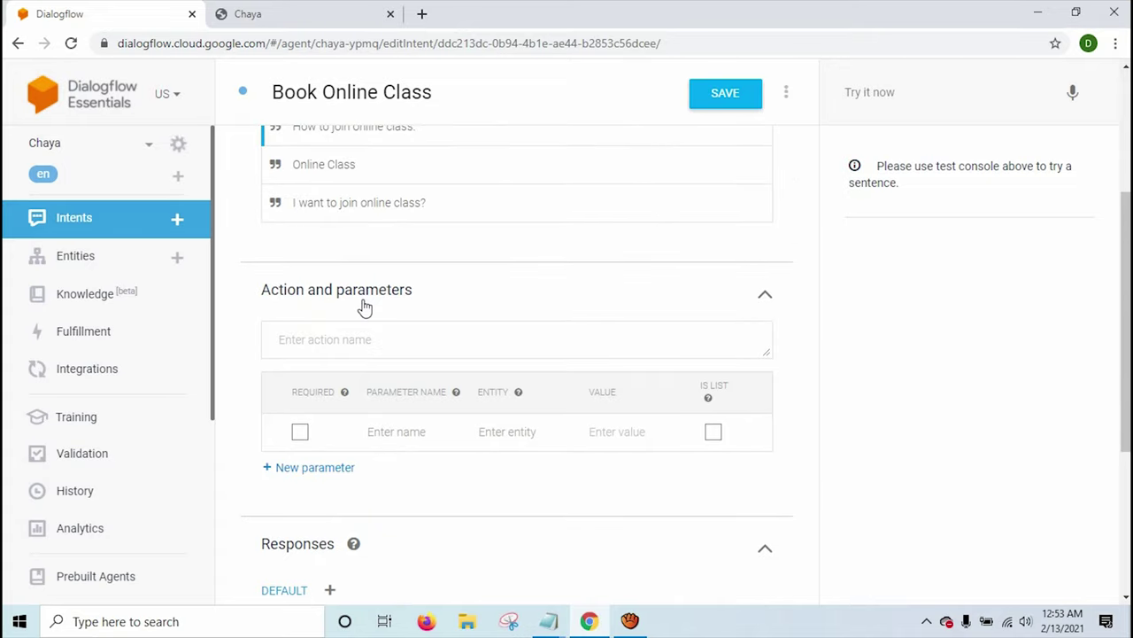
{"action": "left_click", "coordinate": [407, 433]}
{"action": "type", "text": "p"}
{"action": "key", "text": "BackSpace"}
{"action": "type", "text": "p"}
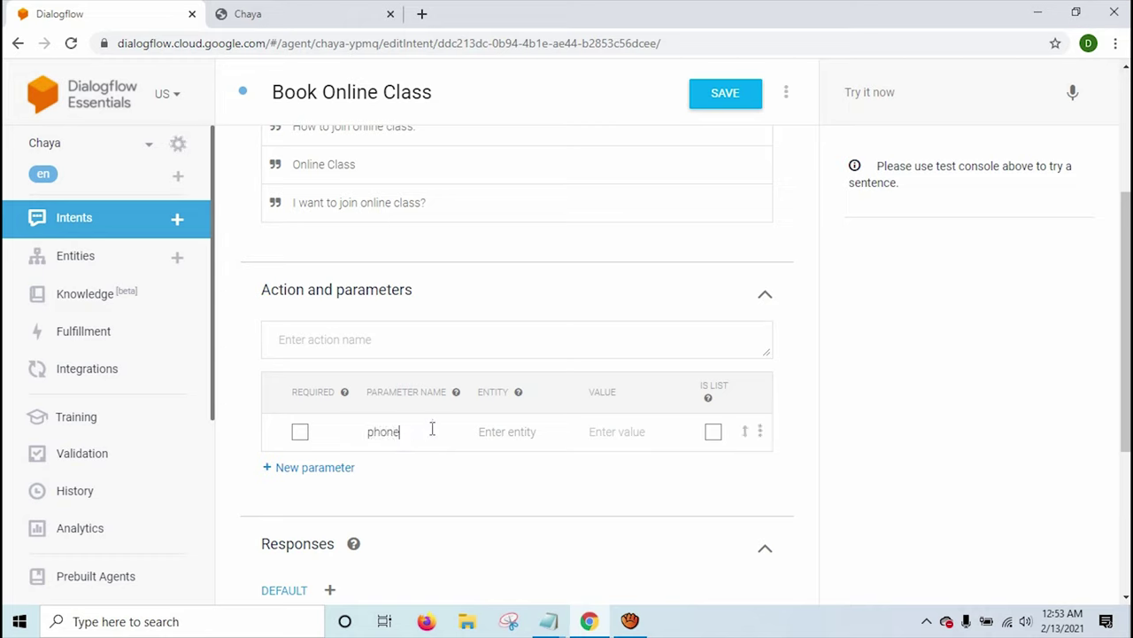
{"action": "left_click", "coordinate": [519, 433]}
{"action": "type", "text": "@"}
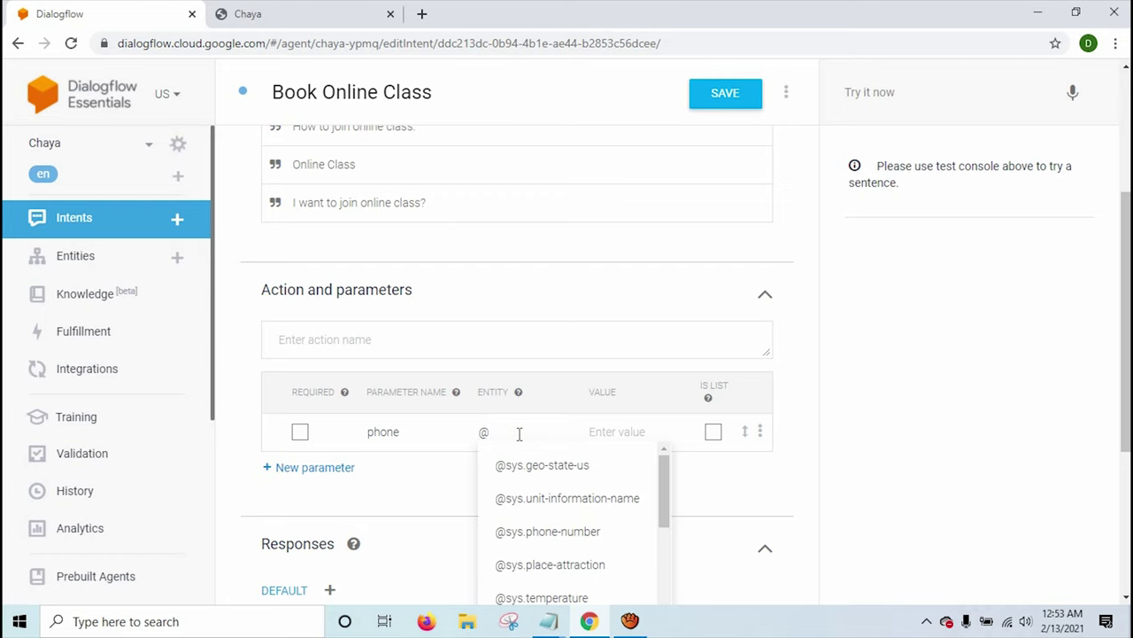
{"action": "type", "text": "sys.ph"}
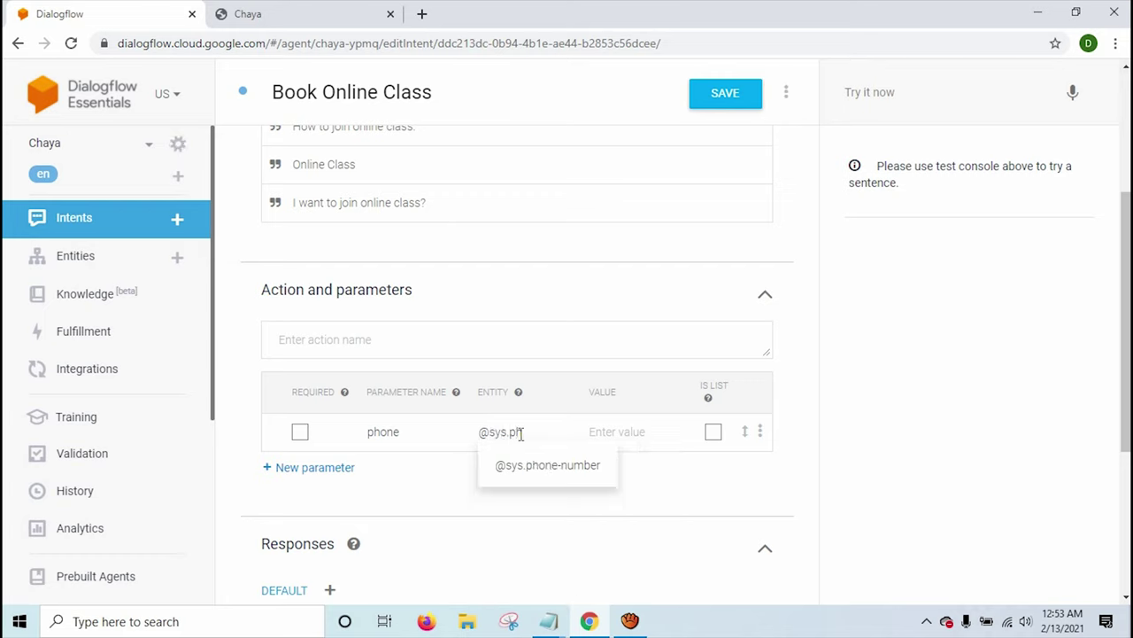
{"action": "left_click", "coordinate": [541, 465]}
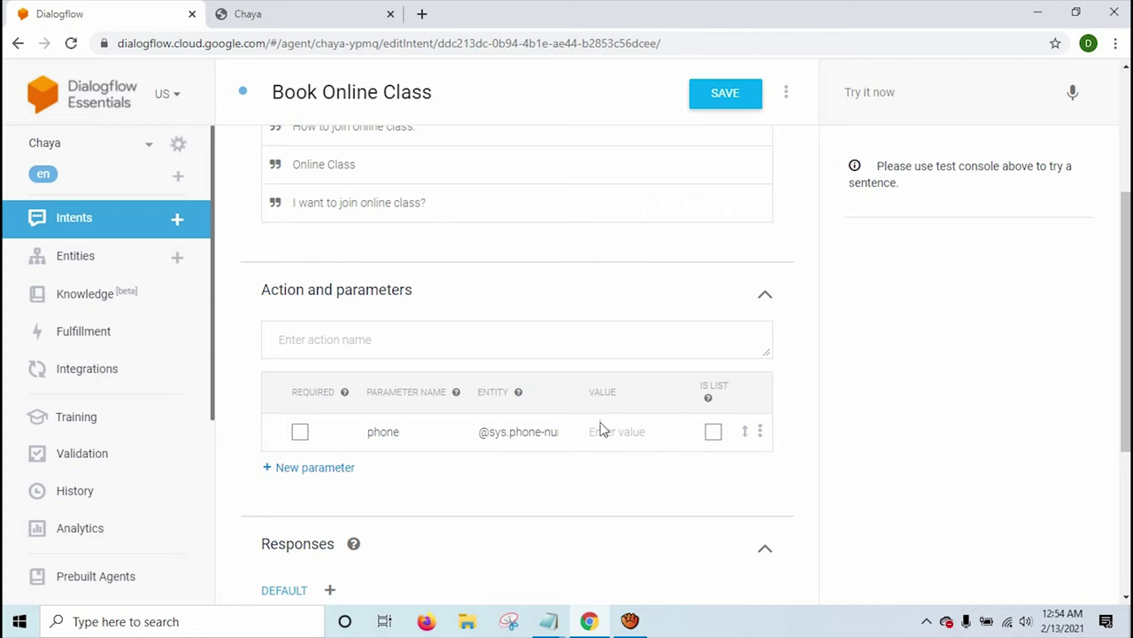
{"action": "left_click", "coordinate": [761, 434]}
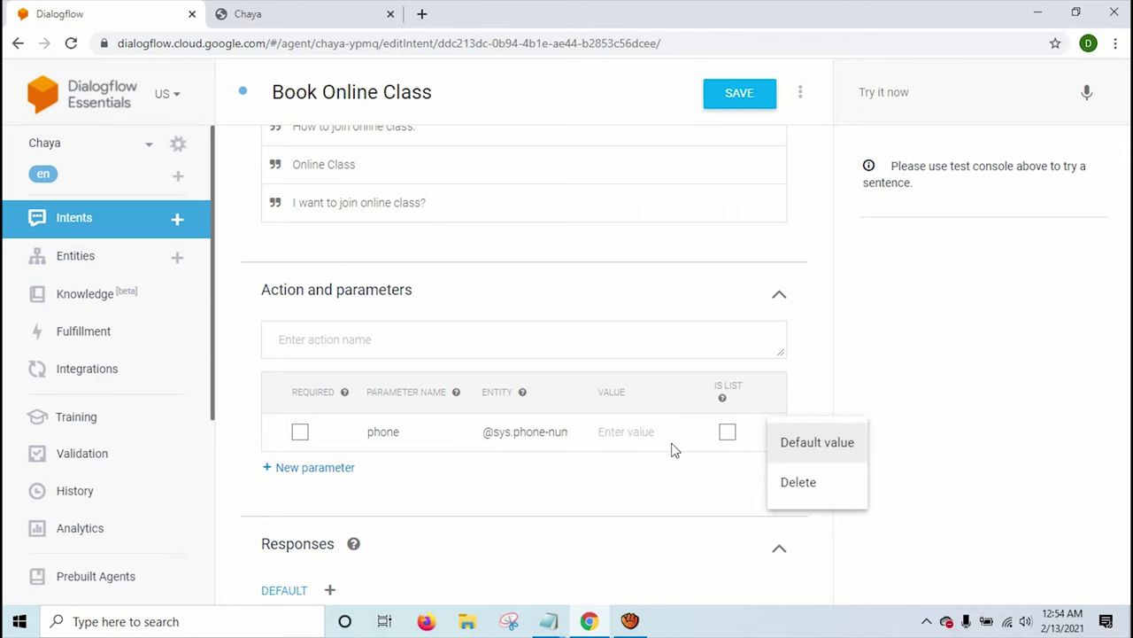
{"action": "left_click", "coordinate": [300, 436]}
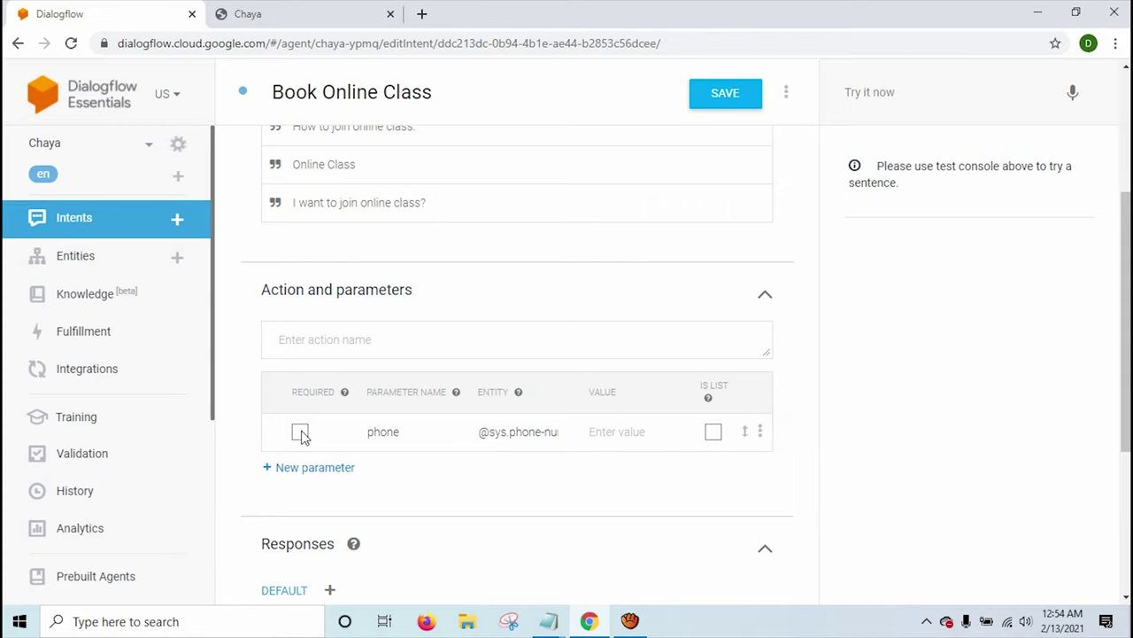
{"action": "left_click", "coordinate": [300, 436]}
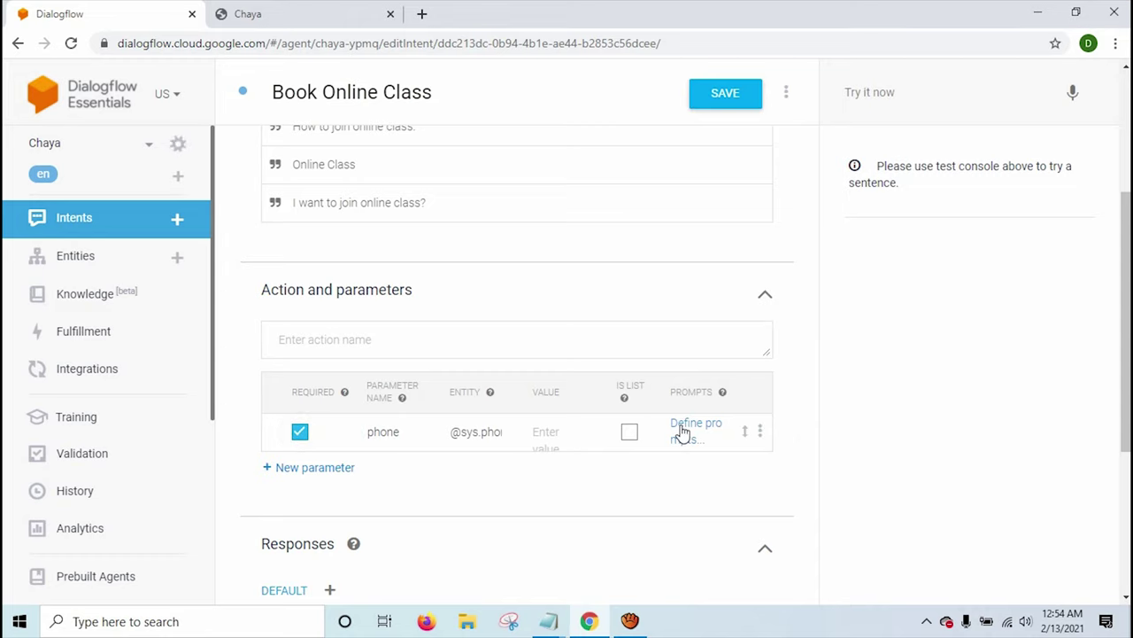
{"action": "left_click", "coordinate": [682, 431]}
Set the phone parameter's first prompt to 'Enter your phone number; We will call you soon.'.
{"action": "left_click", "coordinate": [324, 380]}
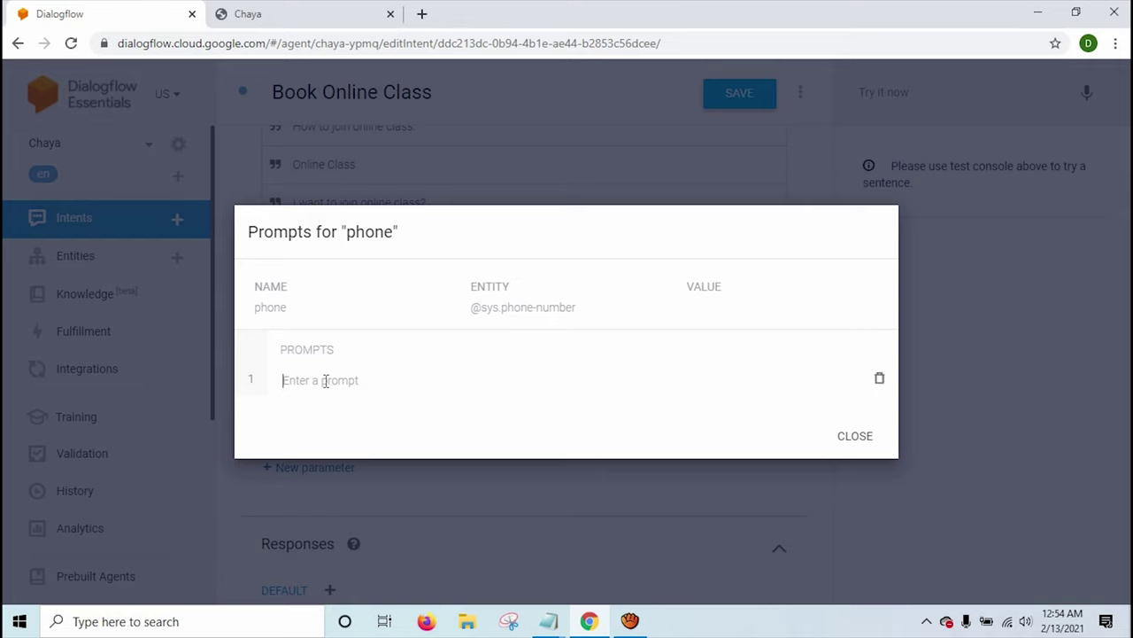
{"action": "type", "text": "Ent"}
{"action": "key", "text": "ctrl+a"}
{"action": "type", "text": "Enter your ph"}
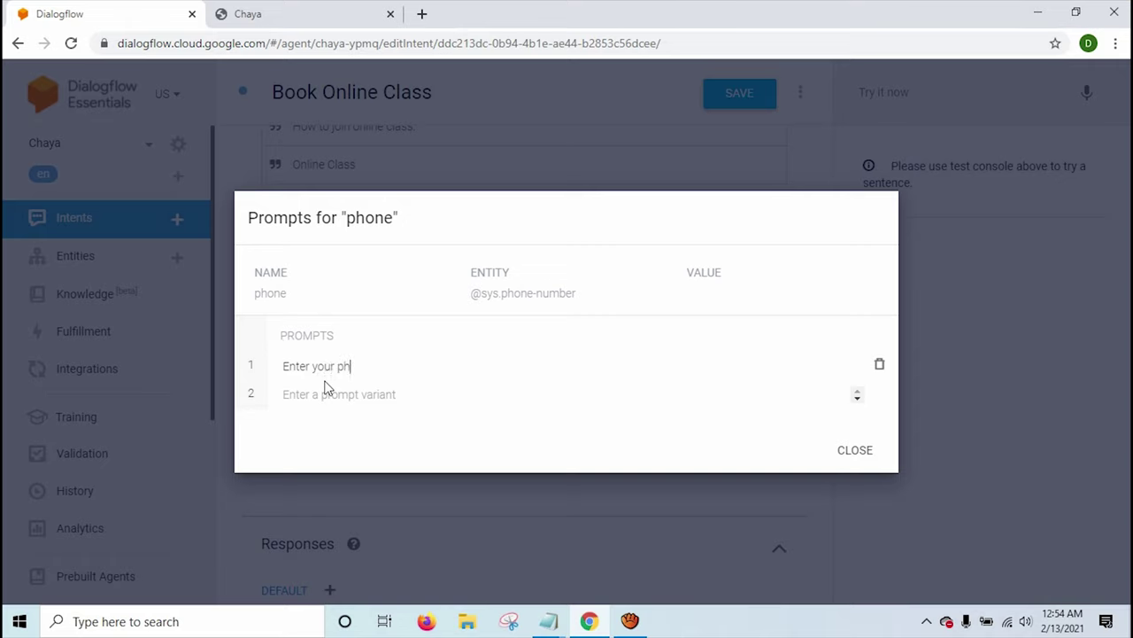
{"action": "type", "text": "one number; We will call you a"}
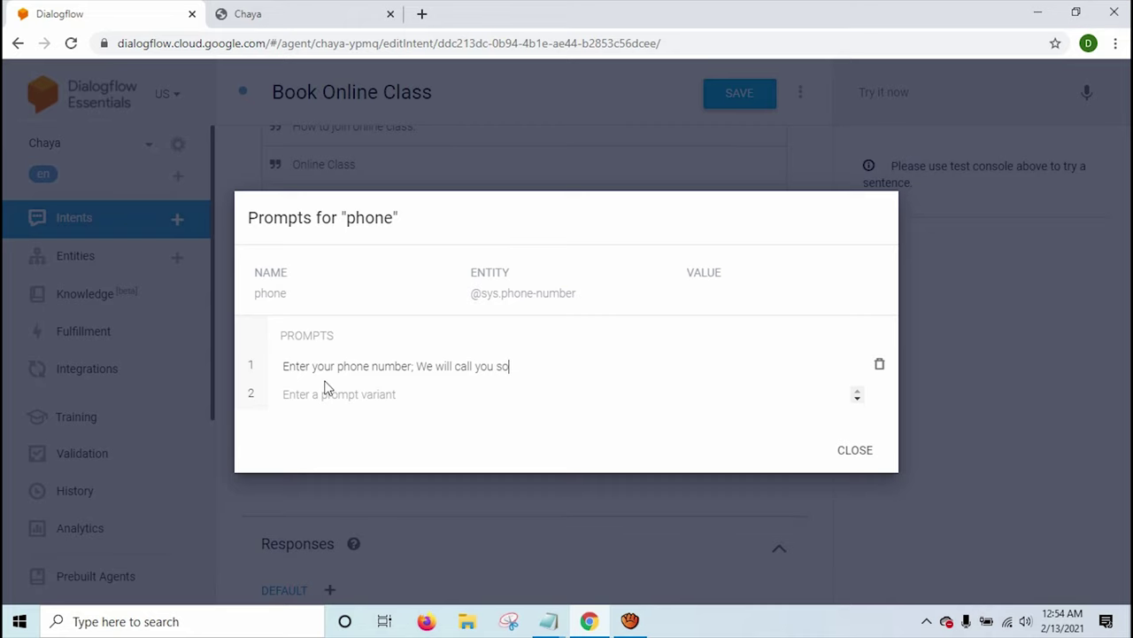
{"action": "key", "text": "ctrl+a"}
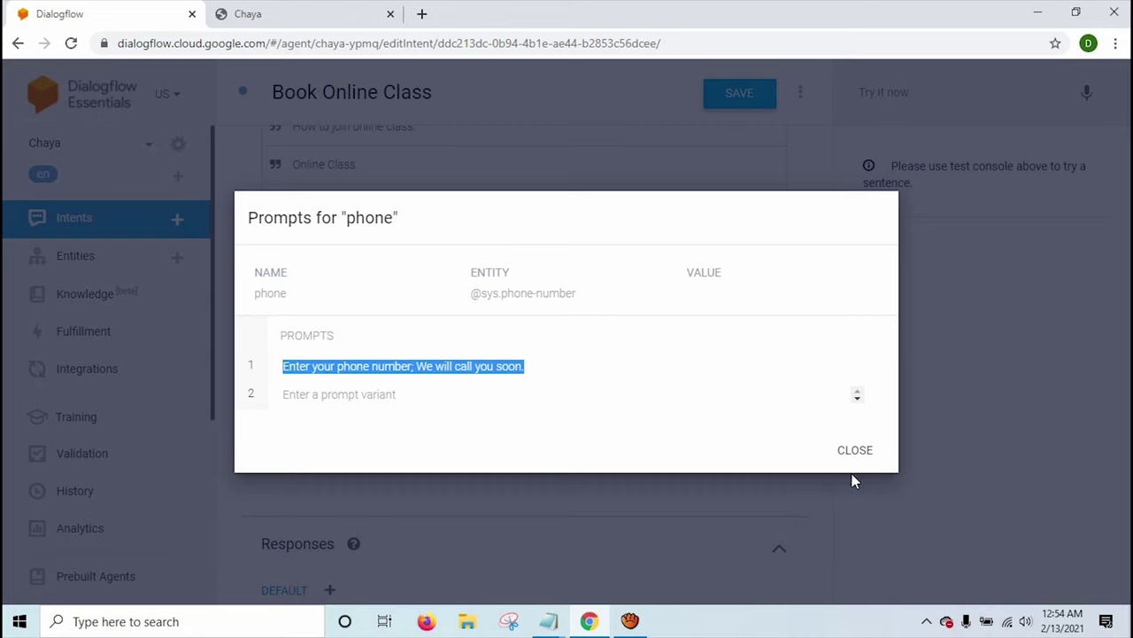
{"action": "left_click", "coordinate": [856, 453]}
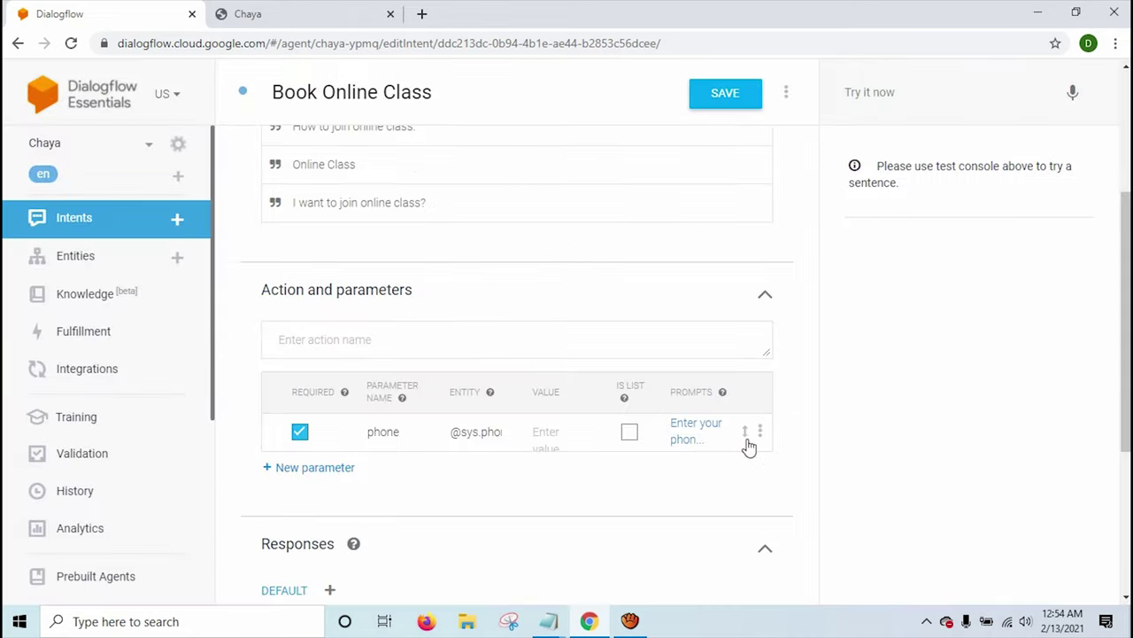
Add a second phone prompt, 'Please provide your phone number'.
{"action": "left_click", "coordinate": [691, 445]}
{"action": "left_click", "coordinate": [367, 393]}
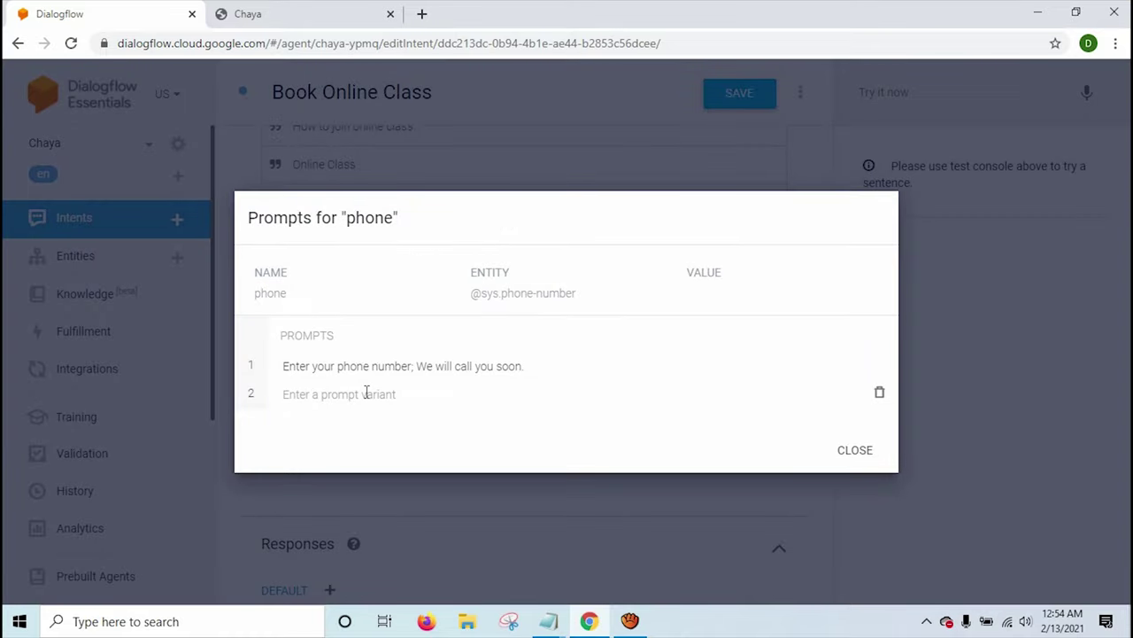
{"action": "type", "text": "P"}
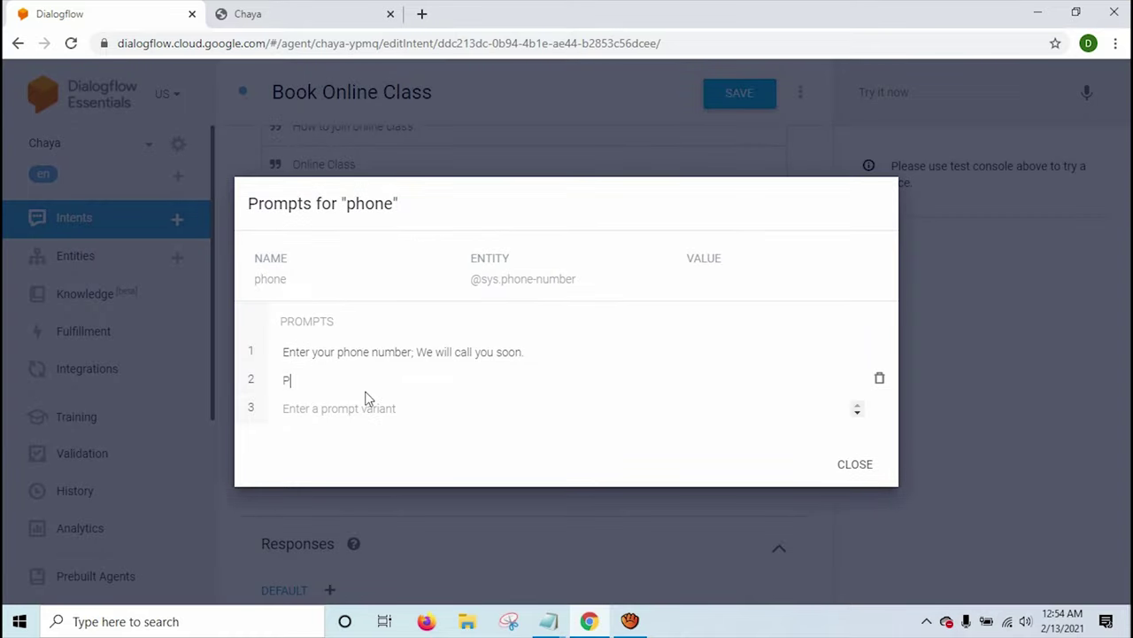
{"action": "type", "text": "lease provide youirphone number"}
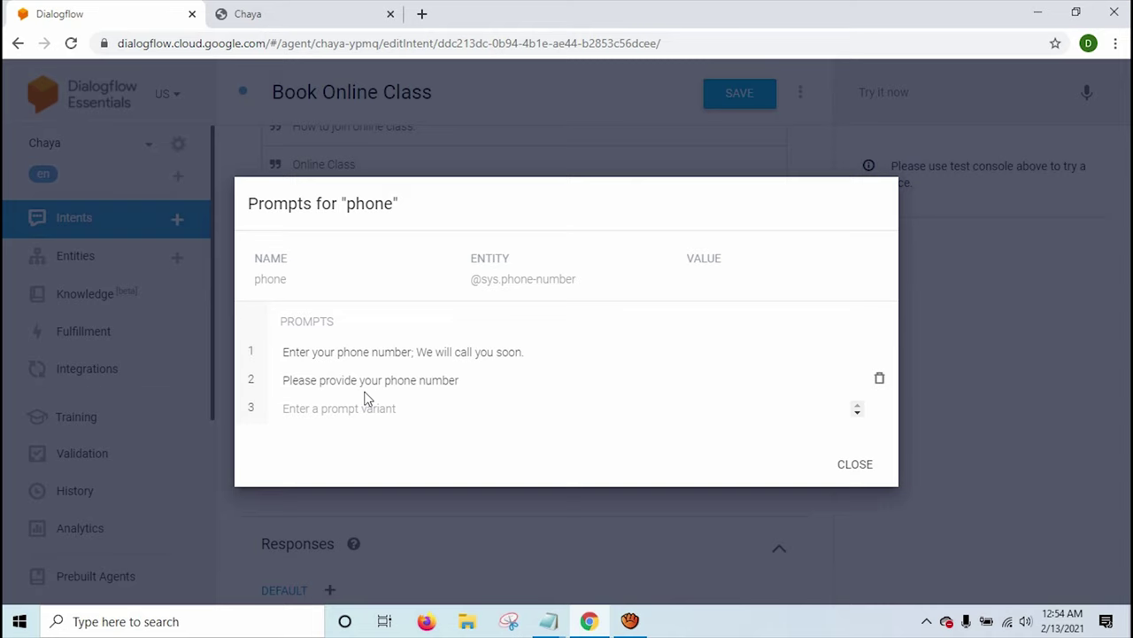
{"action": "left_click", "coordinate": [837, 467]}
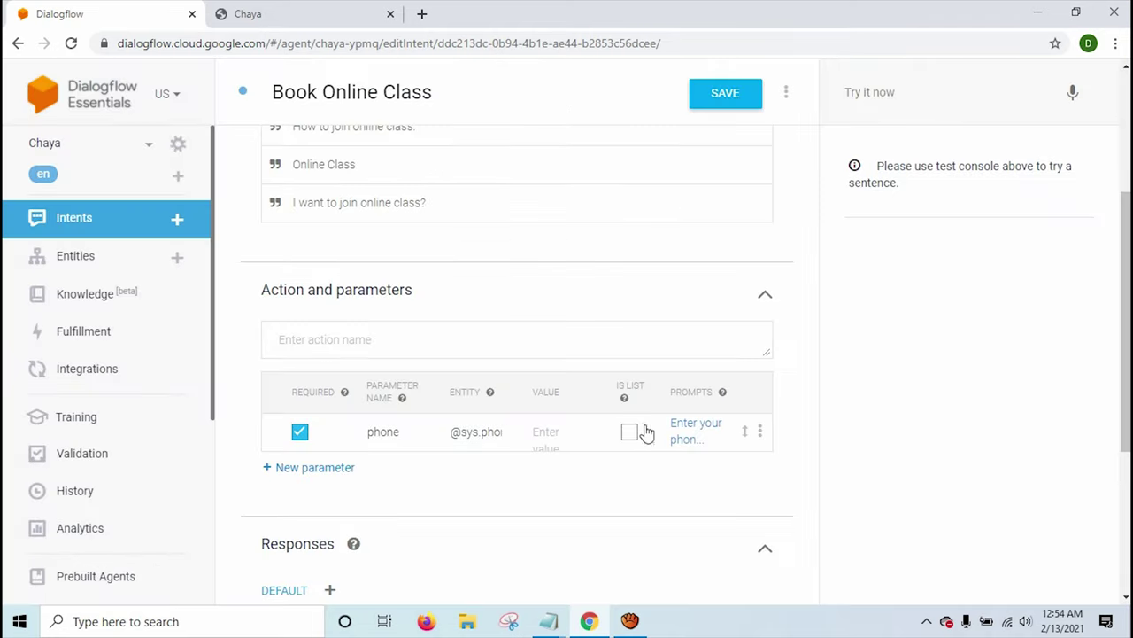
Type 'Thank you so much. I will contact you soon.' as the Book Online Class response and save.
{"action": "scroll", "coordinate": [653, 466], "scroll_direction": "down", "scroll_amount": 2}
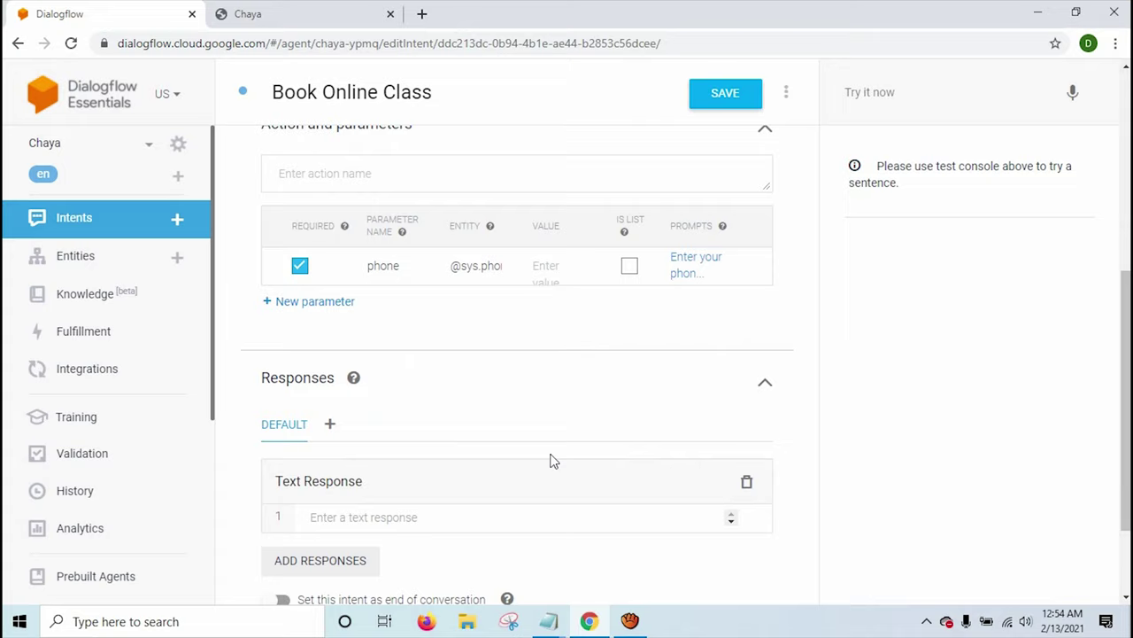
{"action": "scroll", "coordinate": [551, 460], "scroll_direction": "down", "scroll_amount": 2}
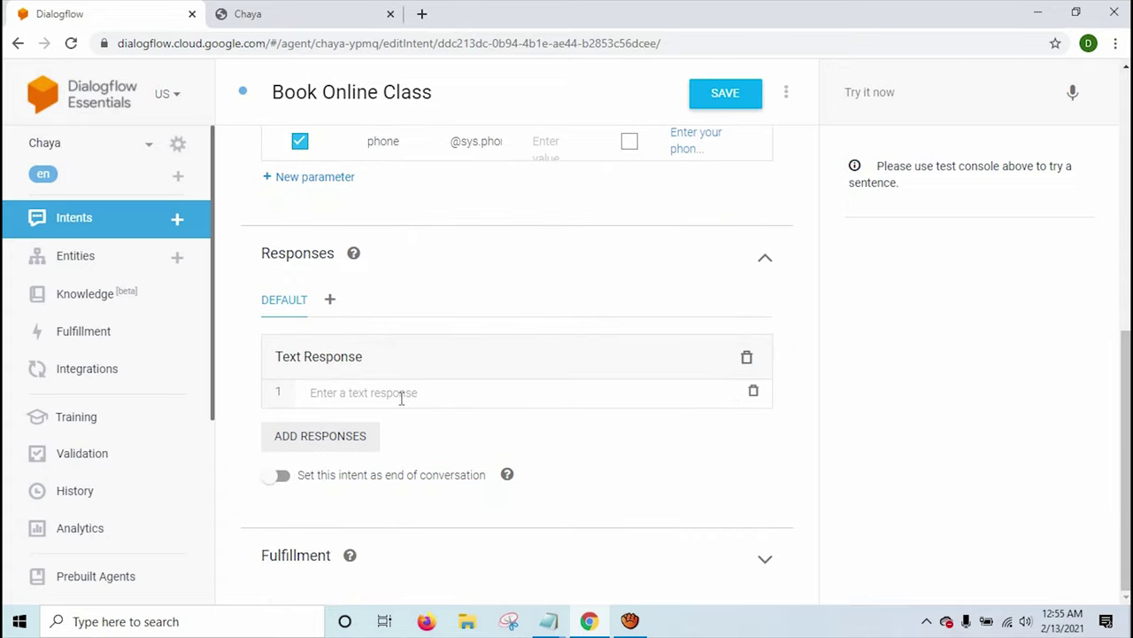
{"action": "type", "text": "Thank you so much."}
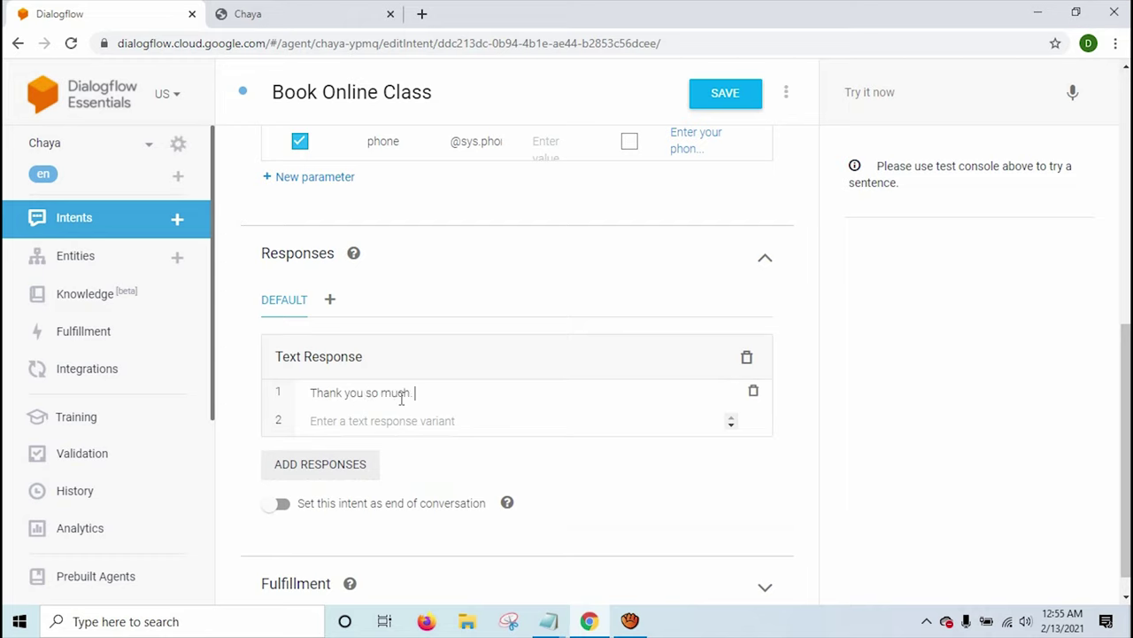
{"action": "type", "text": " I will contact you soon."}
{"action": "scroll", "coordinate": [434, 394], "scroll_direction": "up", "scroll_amount": 2}
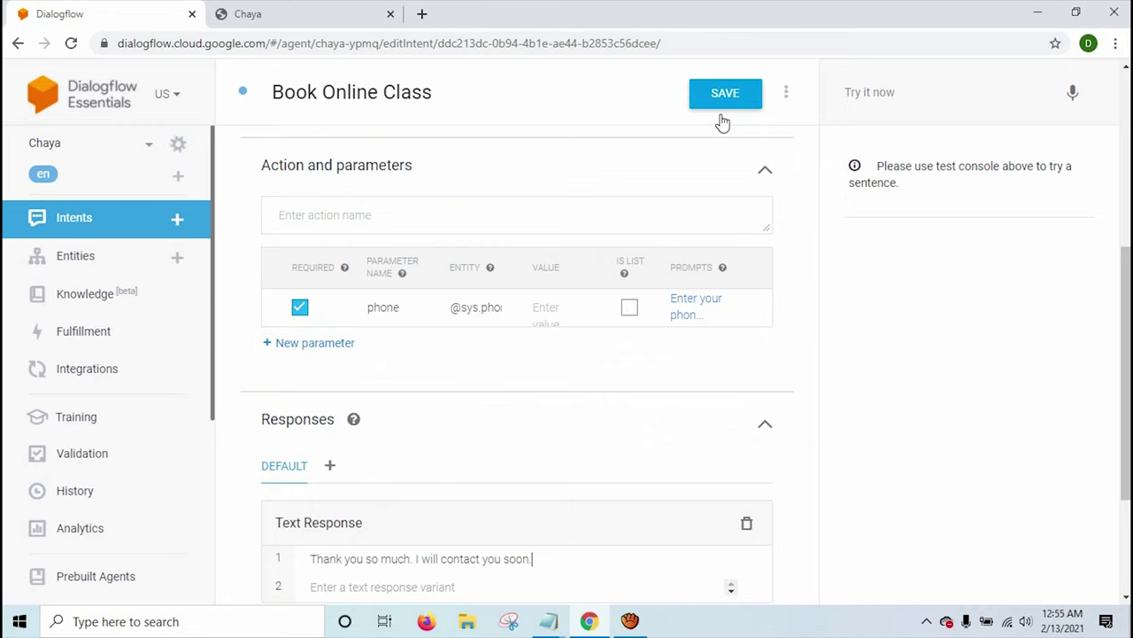
{"action": "scroll", "coordinate": [655, 265], "scroll_direction": "down", "scroll_amount": 2}
{"action": "scroll", "coordinate": [629, 341], "scroll_direction": "up", "scroll_amount": 10}
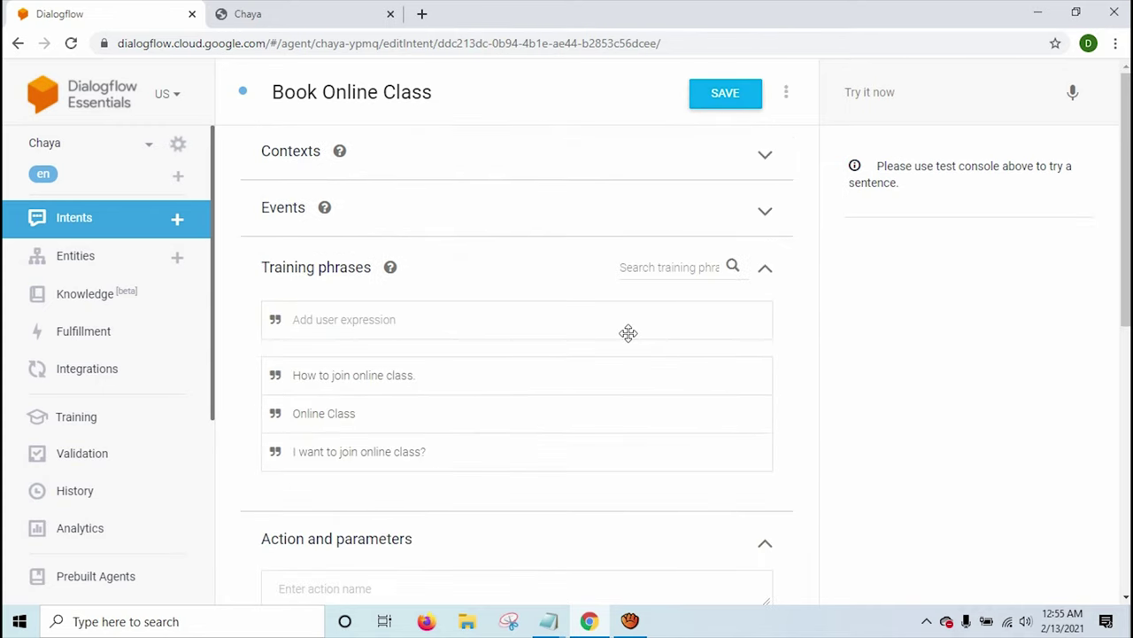
{"action": "left_click", "coordinate": [726, 100]}
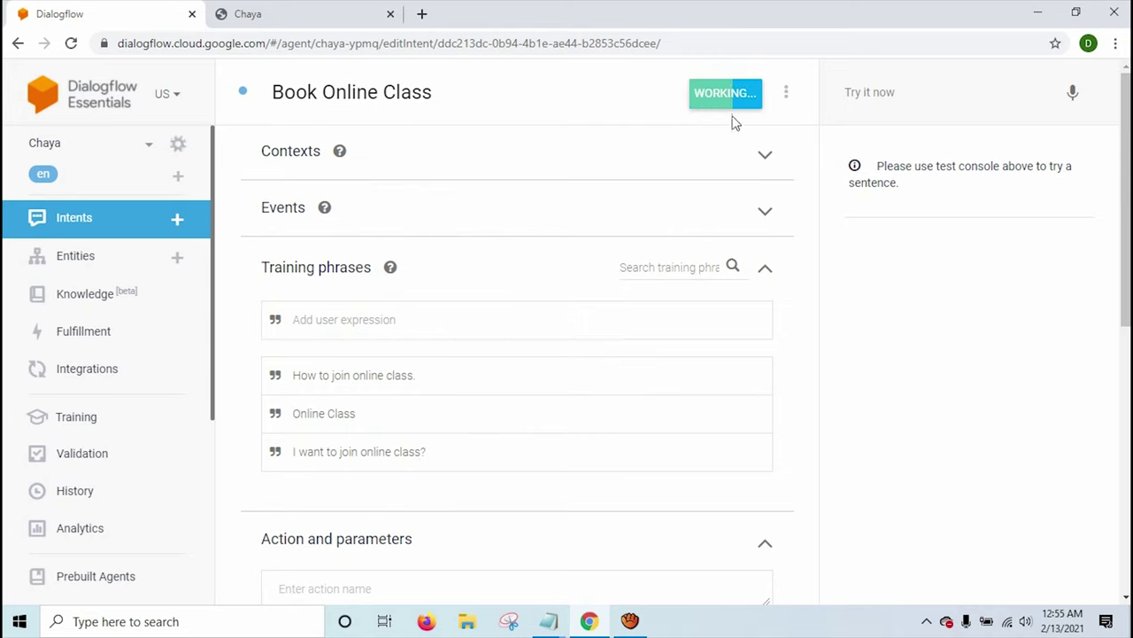
Reload the Chaya web demo and greet the agent with 'Hello' and 'I am doing well'.
{"action": "left_click", "coordinate": [248, 13]}
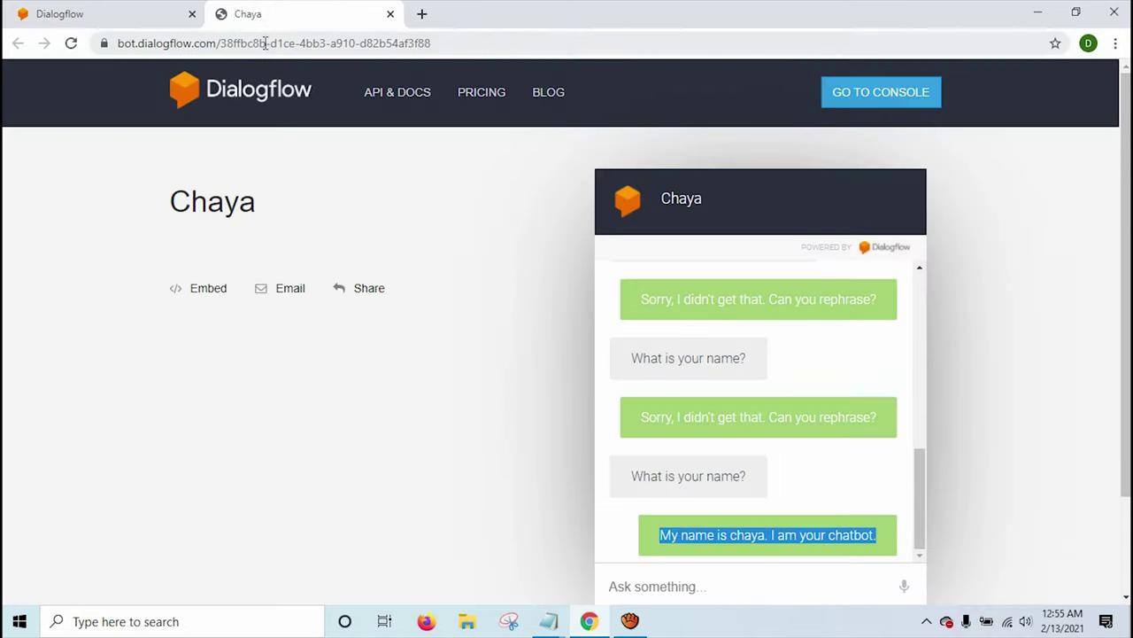
{"action": "left_click", "coordinate": [263, 42]}
{"action": "key", "text": "Return"}
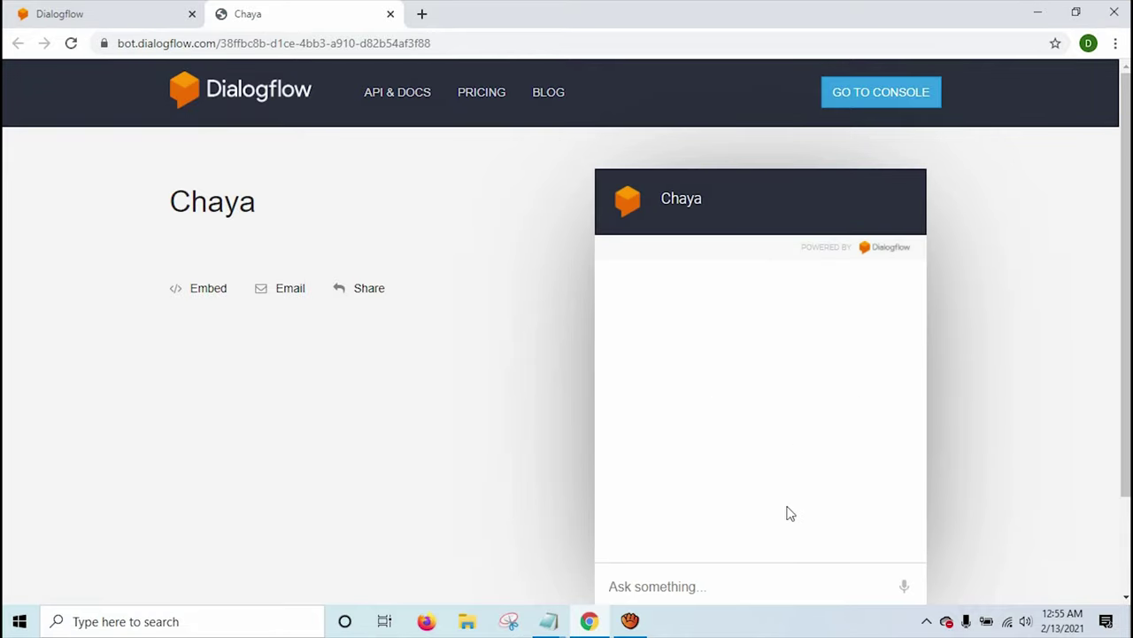
{"action": "left_click", "coordinate": [743, 598]}
{"action": "type", "text": "Hello"}
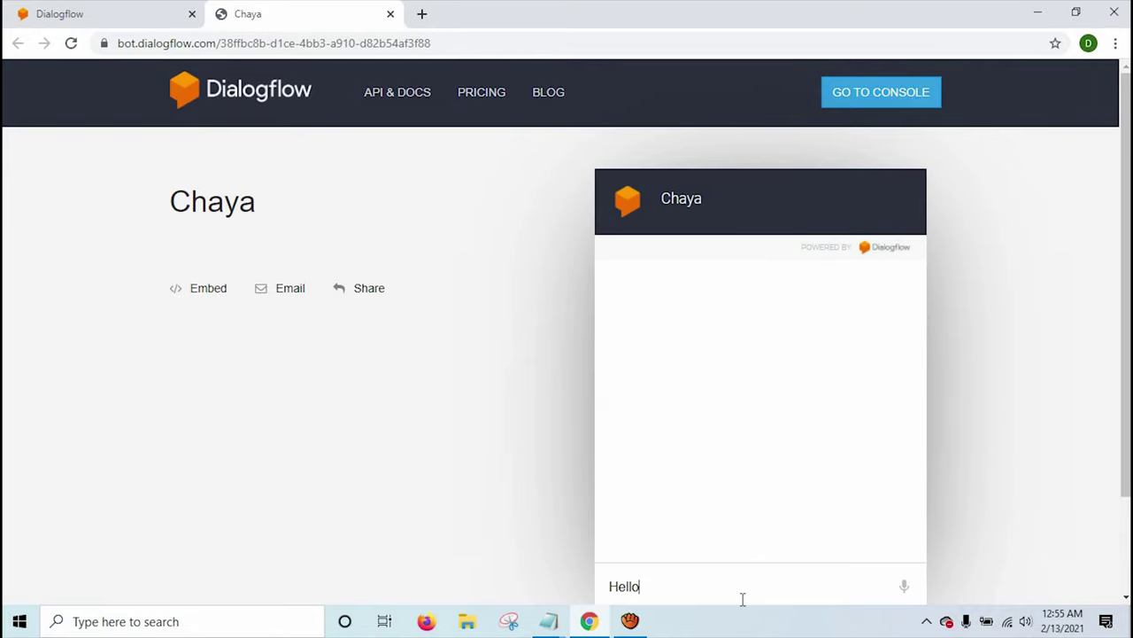
{"action": "key", "text": "Return"}
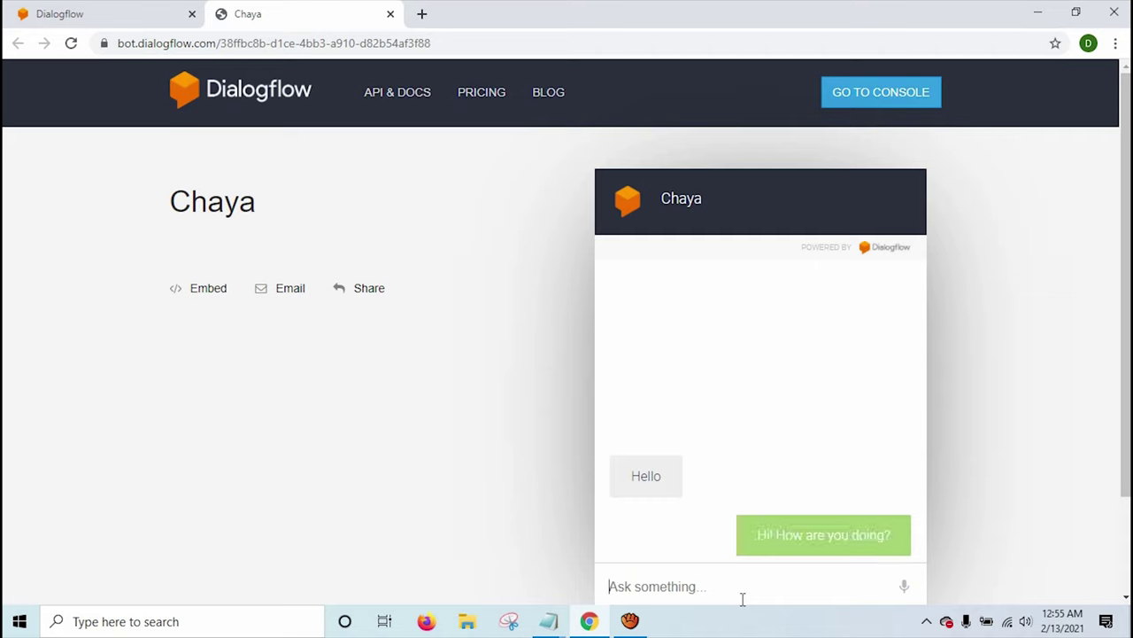
{"action": "type", "text": "I am doi"}
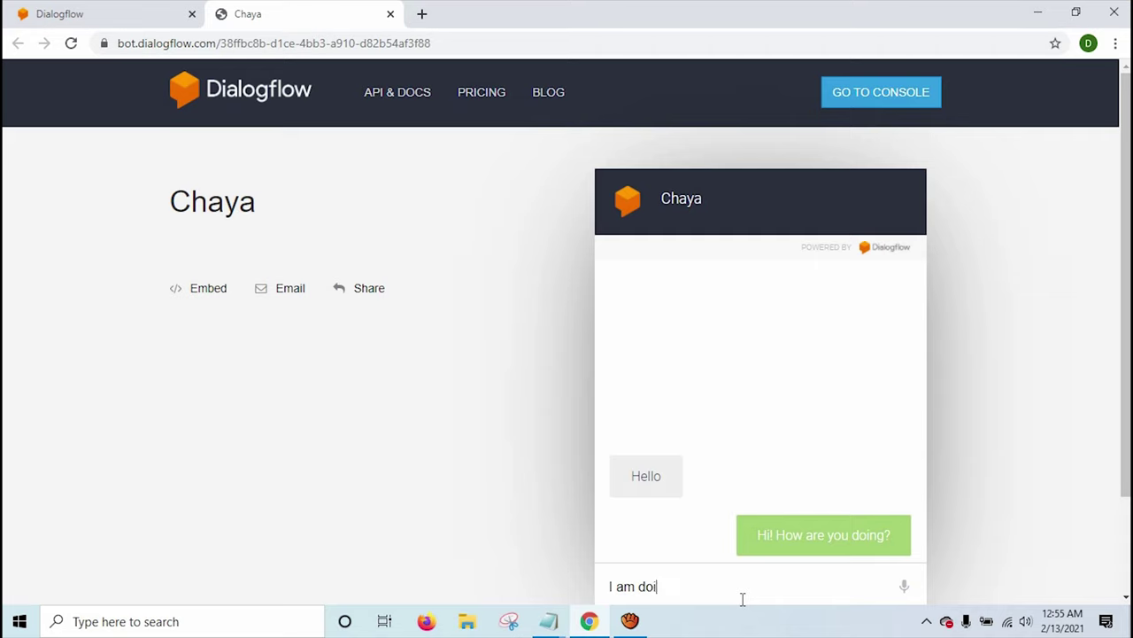
{"action": "type", "text": "ng well"}
{"action": "key", "text": "Return"}
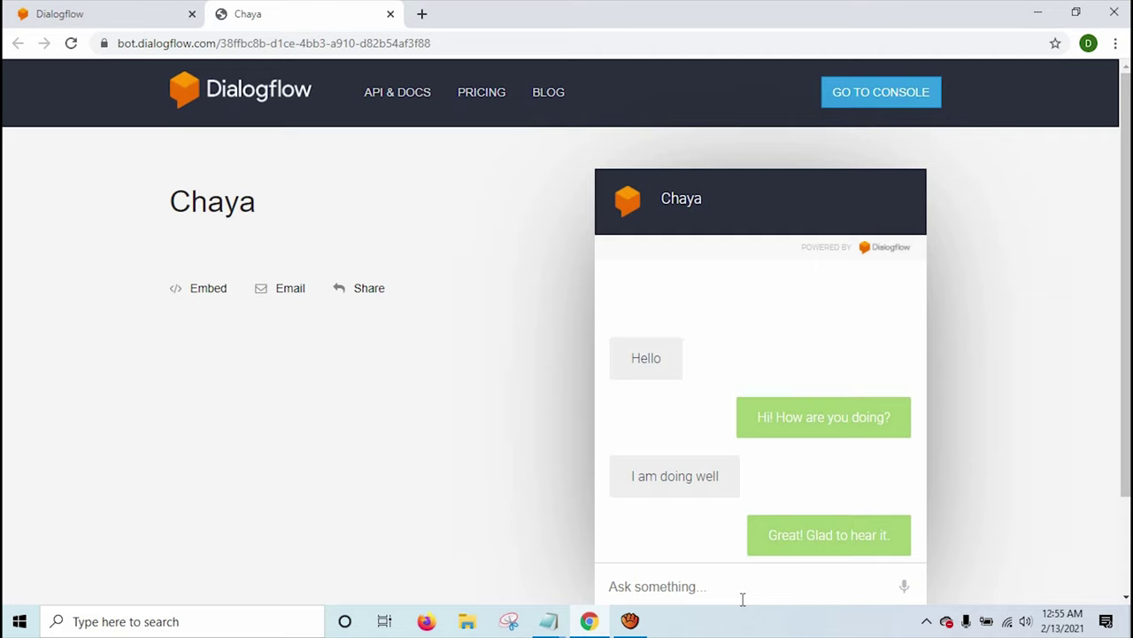
Send 'I want to join online class' and answer the phone-number prompt with a phone number.
{"action": "type", "text": "How"}
{"action": "key", "text": "ctrl+a"}
{"action": "key", "text": "BackSpace"}
{"action": "type", "text": "I wan"}
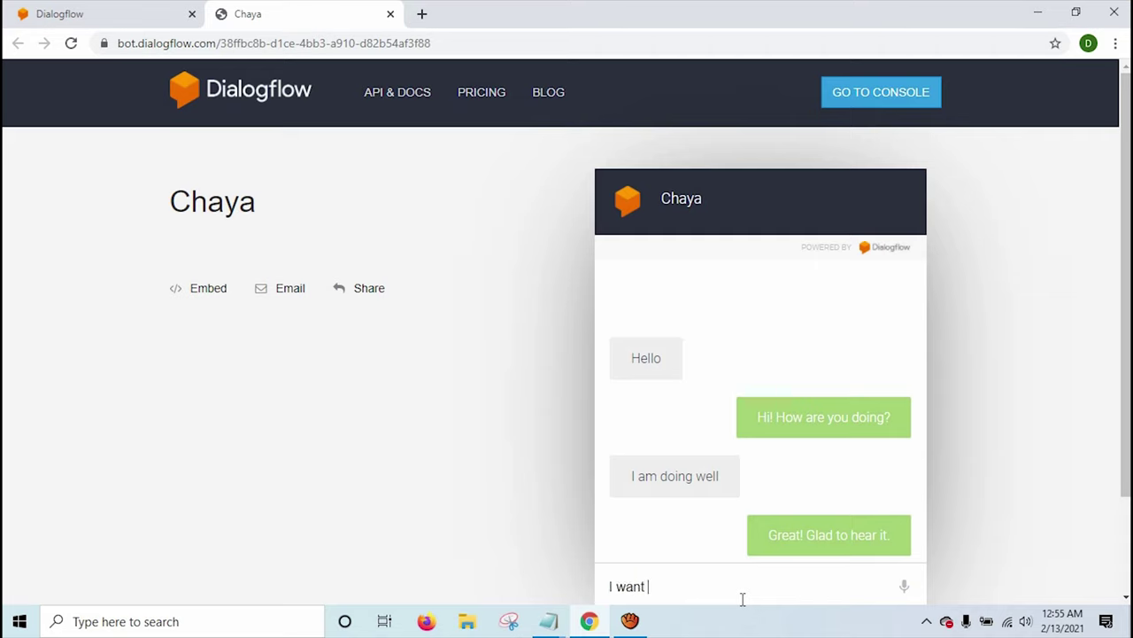
{"action": "type", "text": "t to join online class"}
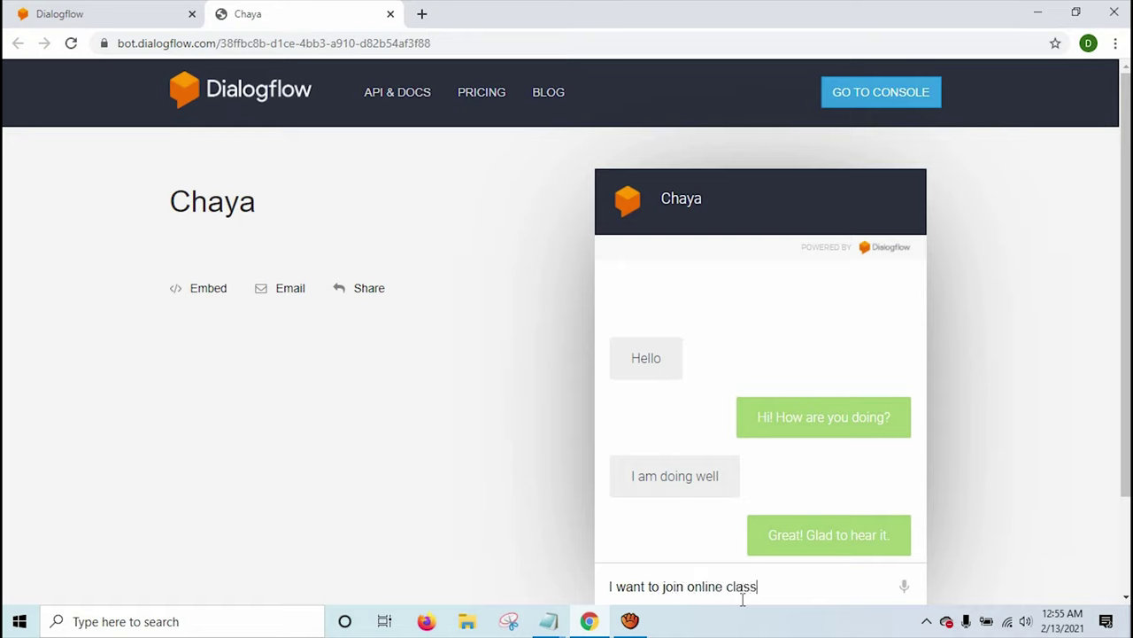
{"action": "key", "text": "Return"}
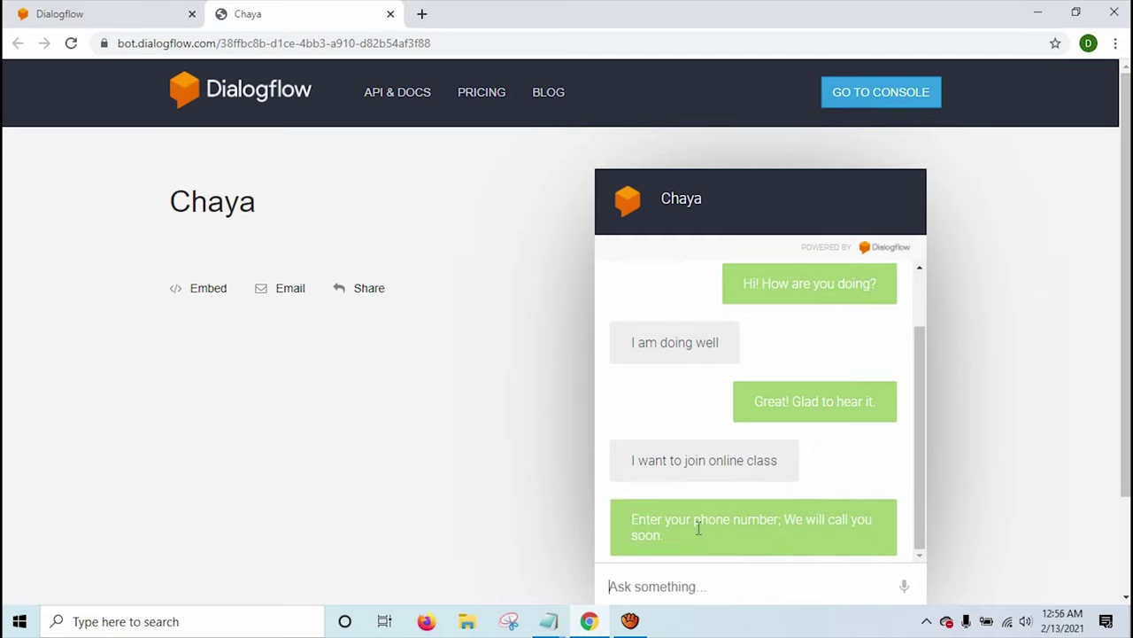
{"action": "left_click", "coordinate": [763, 596]}
{"action": "type", "text": "98000000"}
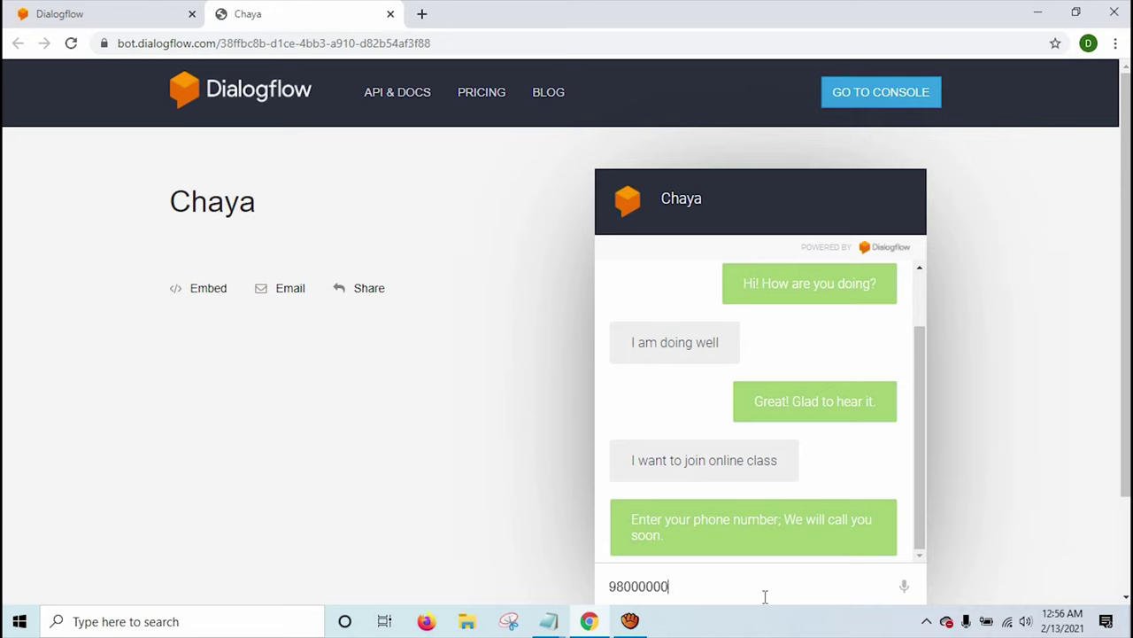
{"action": "key", "text": "Return"}
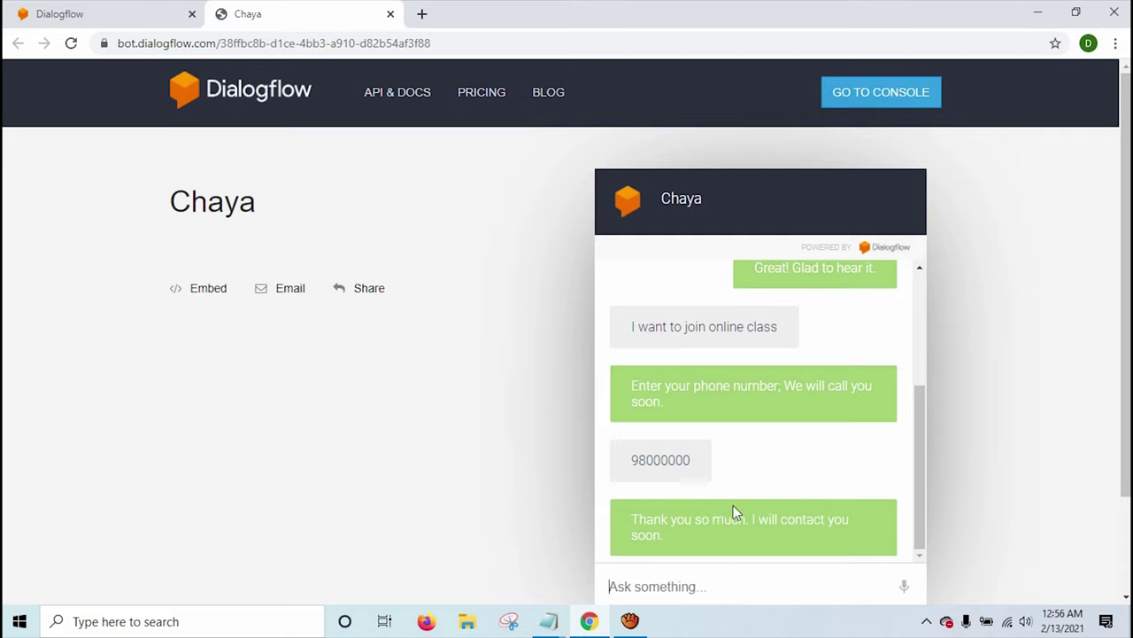
Return to the Book Online Class intent in the Dialogflow console.
{"action": "double_click", "coordinate": [693, 209]}
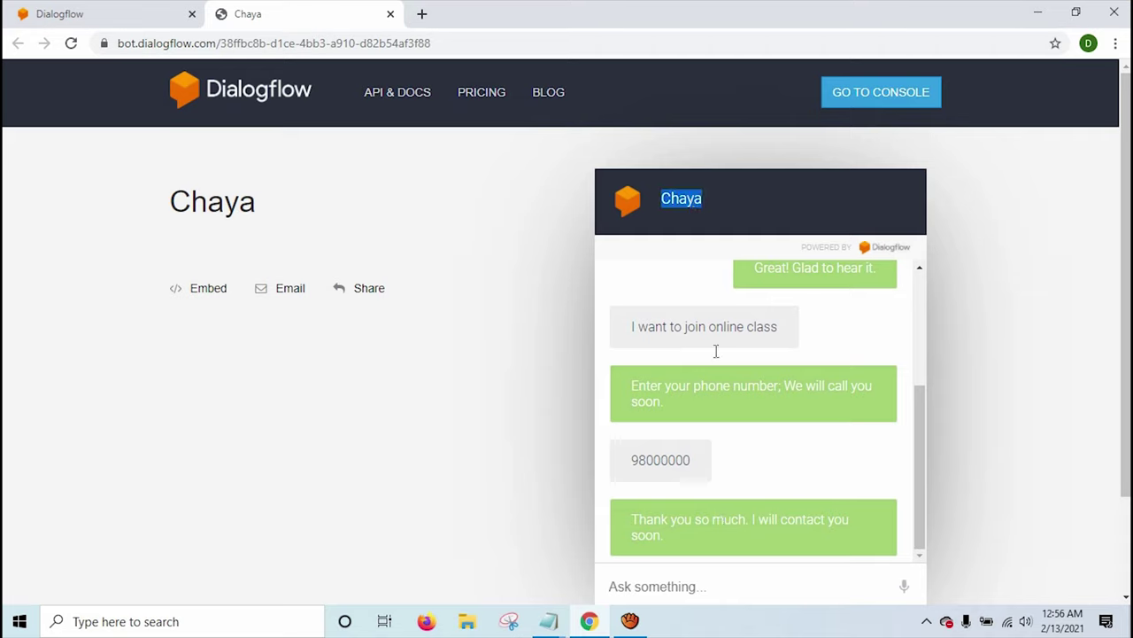
{"action": "left_click", "coordinate": [75, 11]}
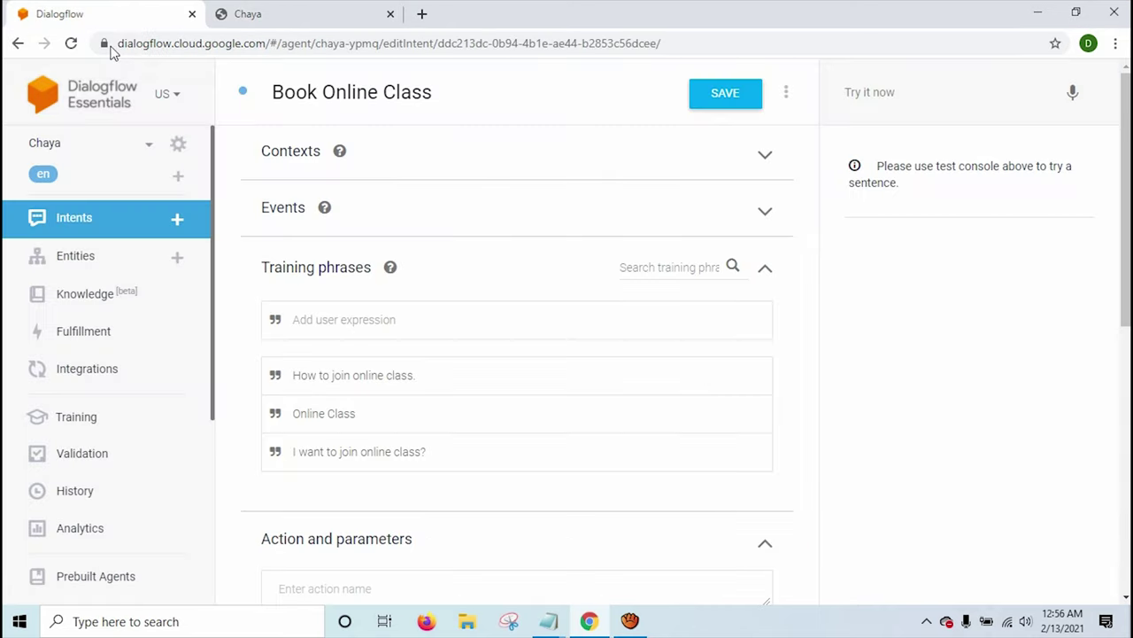
{"action": "scroll", "coordinate": [407, 376], "scroll_direction": "down", "scroll_amount": 3}
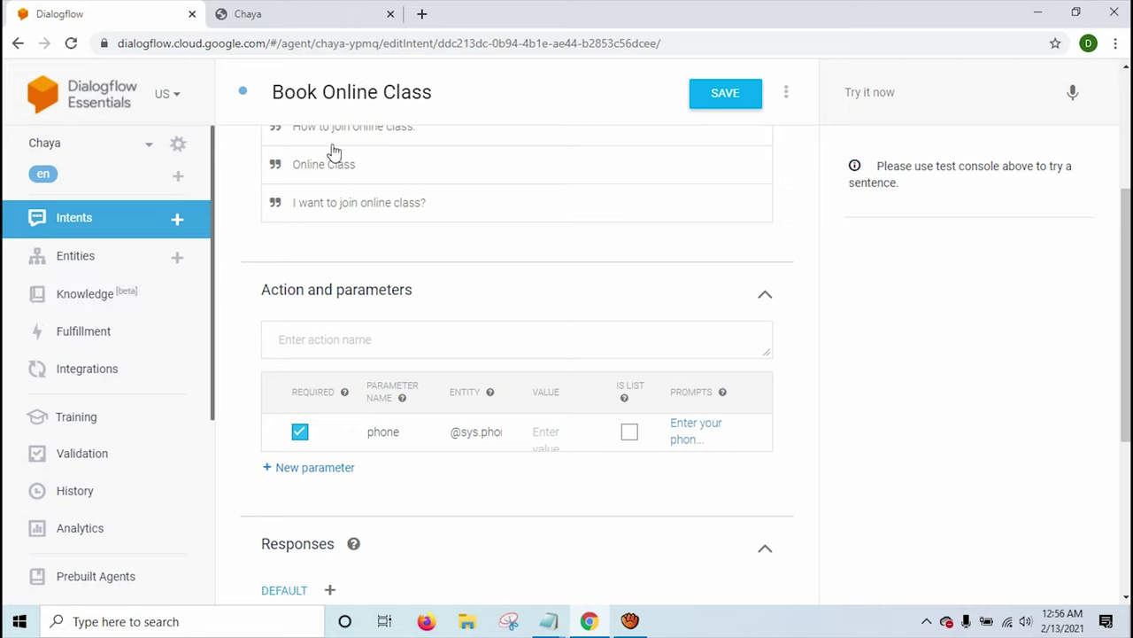
Search Google for 'esewa faq' and open the FAQ - eSewa page.
{"action": "left_click", "coordinate": [422, 14]}
{"action": "type", "text": "esewa "}
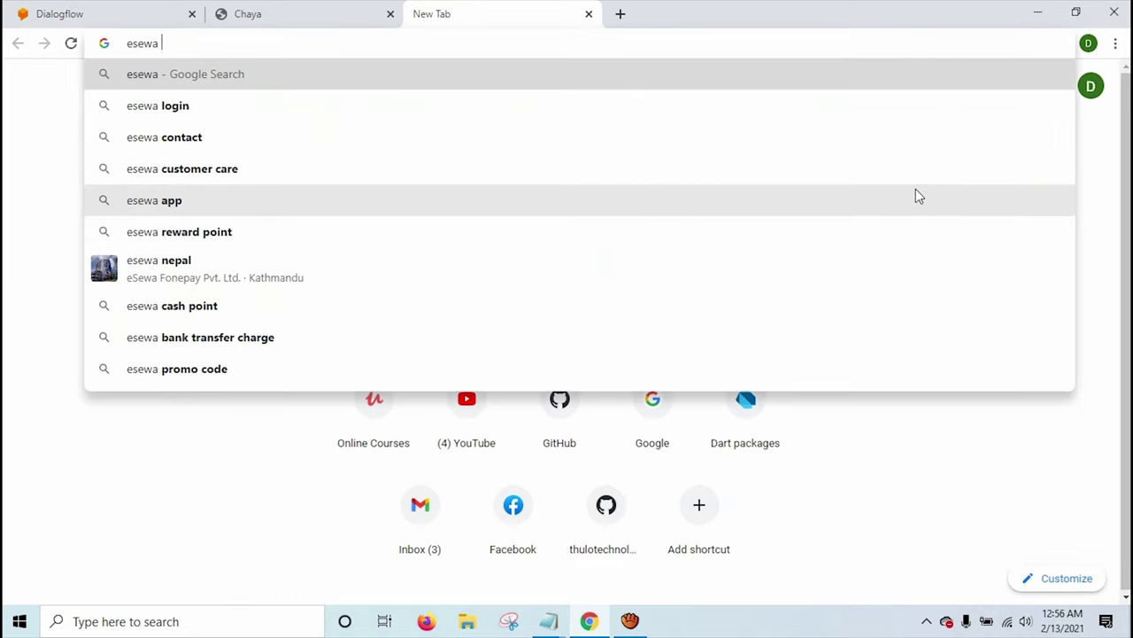
{"action": "type", "text": "faq"}
{"action": "key", "text": "Return"}
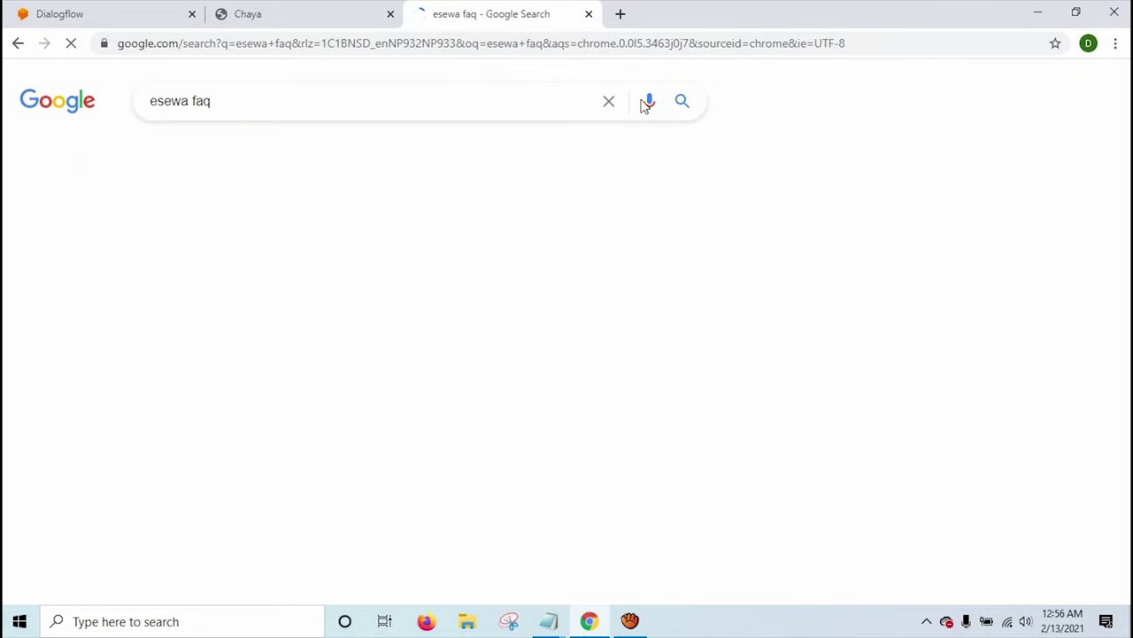
{"action": "left_click", "coordinate": [194, 255]}
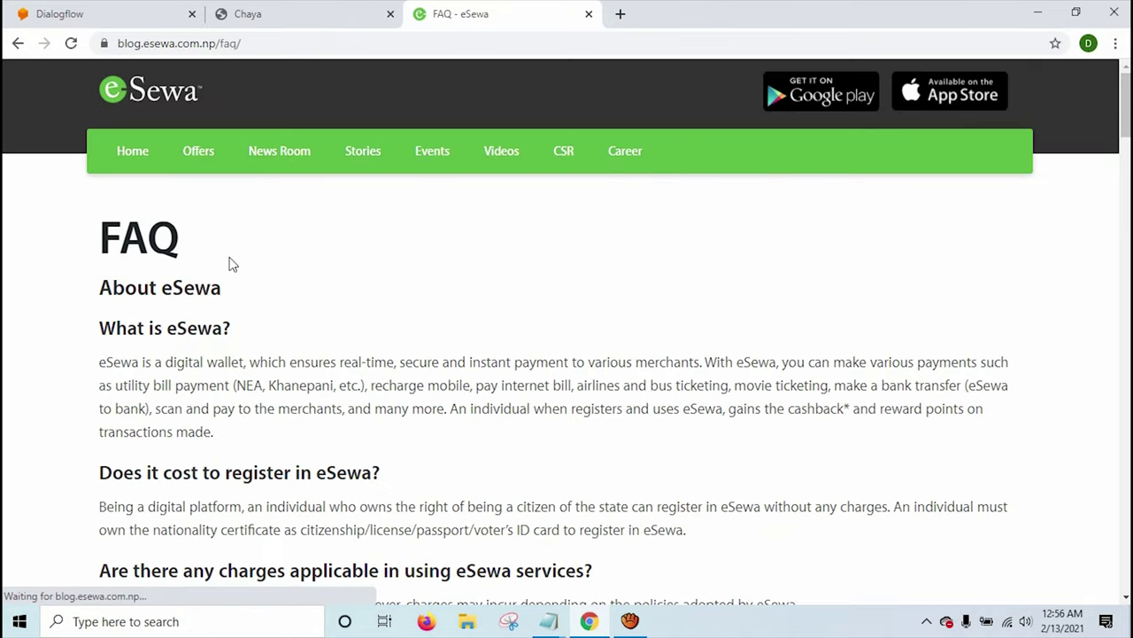
{"action": "scroll", "coordinate": [190, 329], "scroll_direction": "down", "scroll_amount": 1}
{"action": "scroll", "coordinate": [190, 332], "scroll_direction": "down", "scroll_amount": 1}
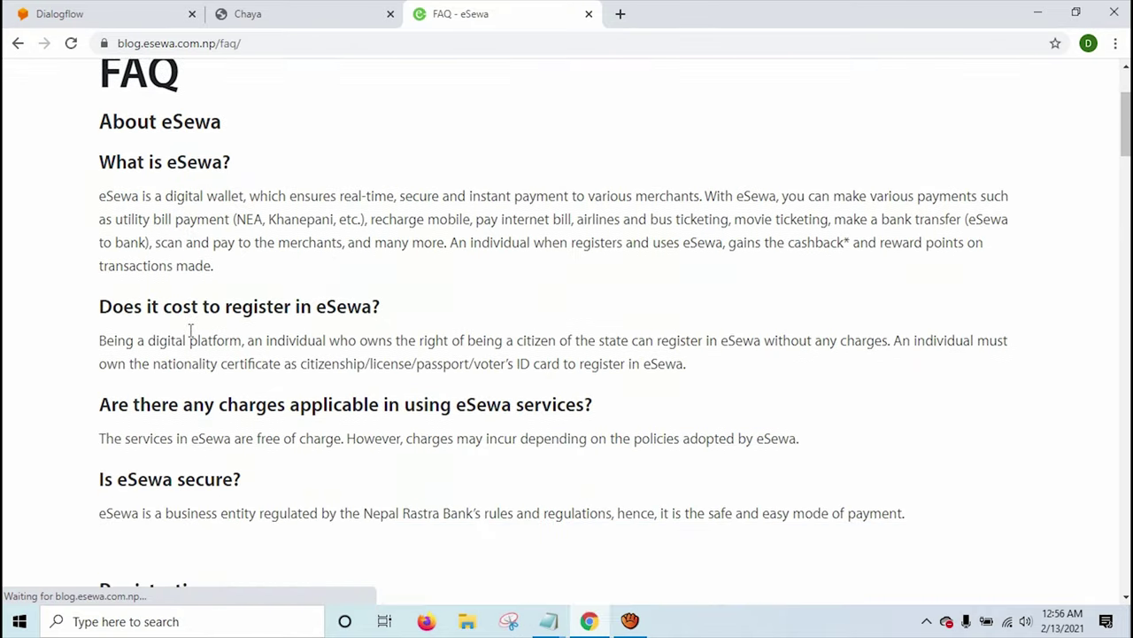
Copy the eSewa FAQ page's web address and return to the Chaya demo tab.
{"action": "triple_click", "coordinate": [154, 305]}
{"action": "scroll", "coordinate": [336, 348], "scroll_direction": "down", "scroll_amount": 2}
{"action": "scroll", "coordinate": [336, 347], "scroll_direction": "down", "scroll_amount": 10}
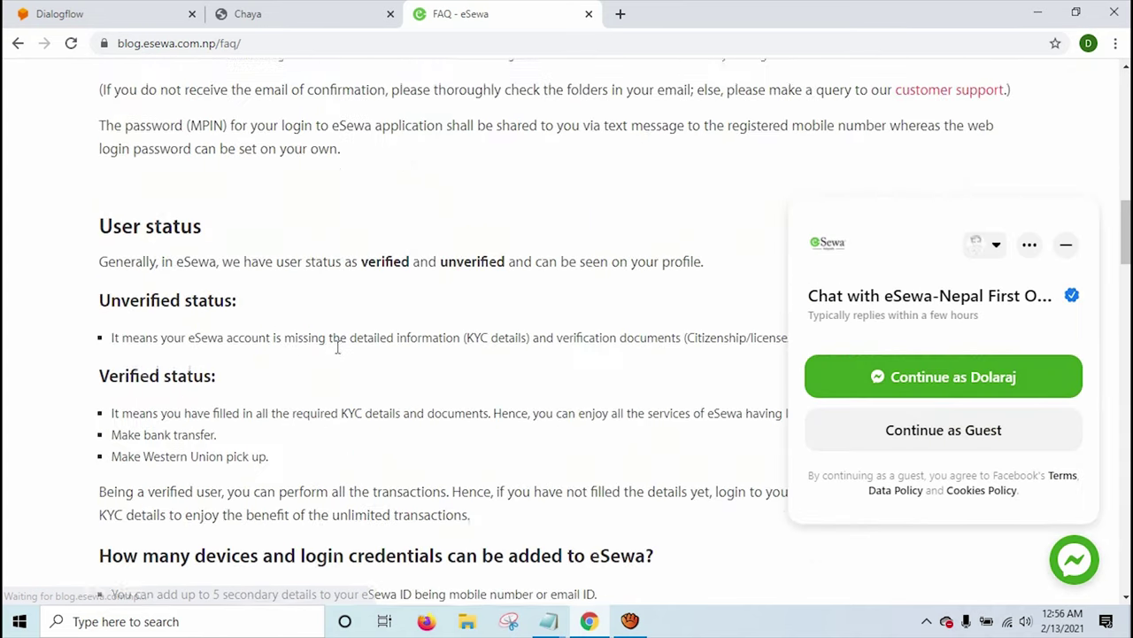
{"action": "left_click", "coordinate": [283, 44]}
{"action": "right_click", "coordinate": [284, 43]}
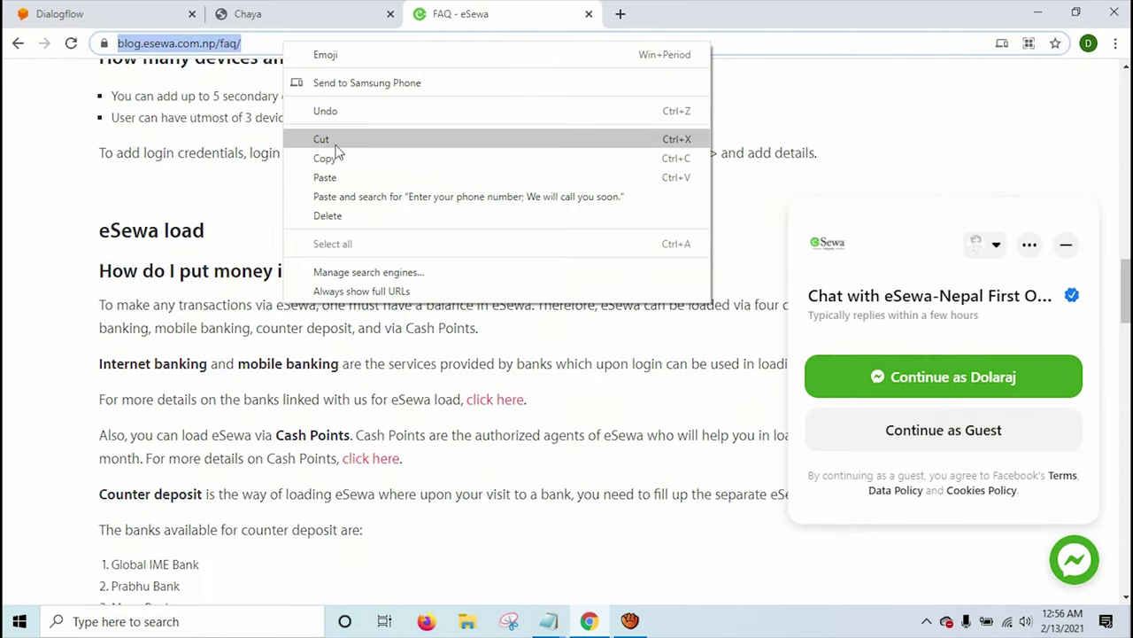
{"action": "left_click", "coordinate": [344, 160]}
{"action": "left_click", "coordinate": [306, 10]}
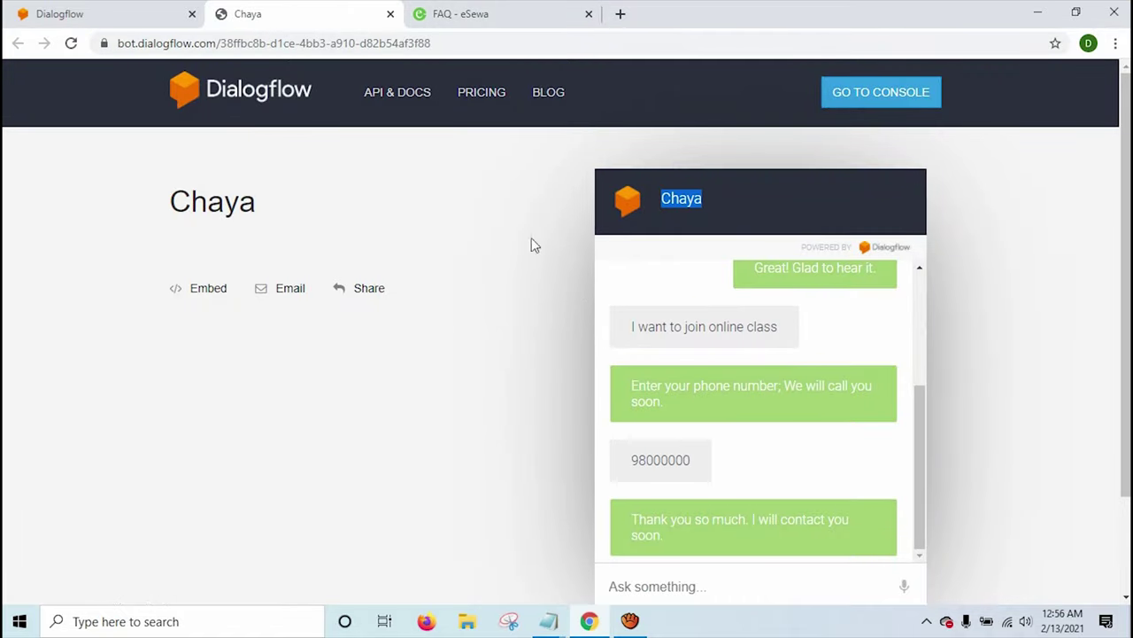
Switch on 'Enable beta features and APIs' in Chaya's General settings and save the settings.
{"action": "left_click", "coordinate": [99, 10]}
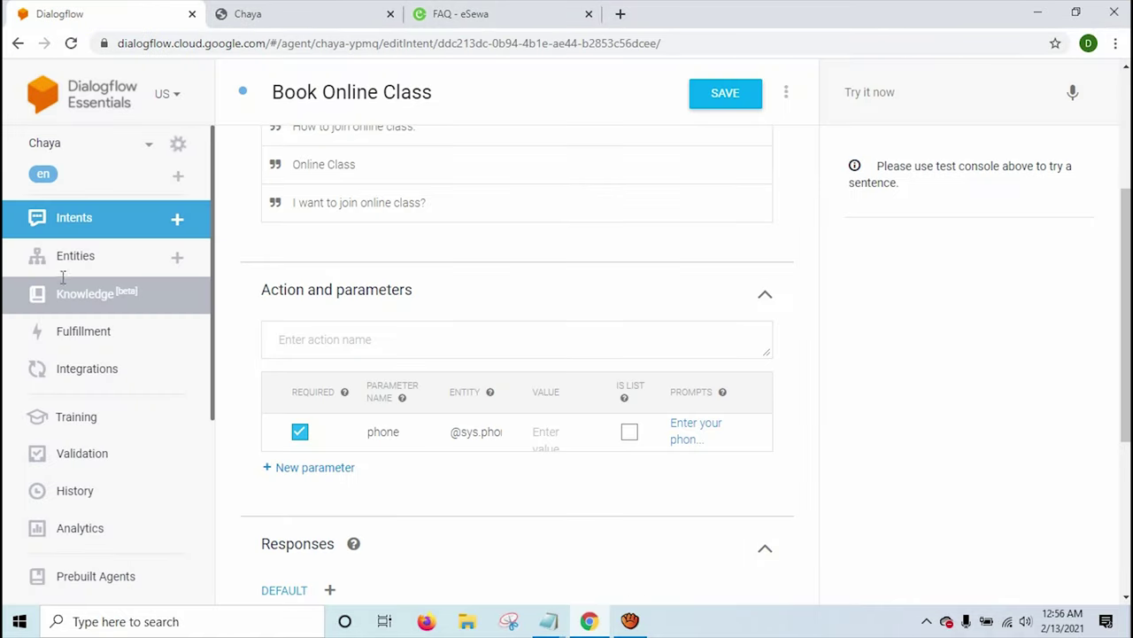
{"action": "left_click", "coordinate": [100, 299]}
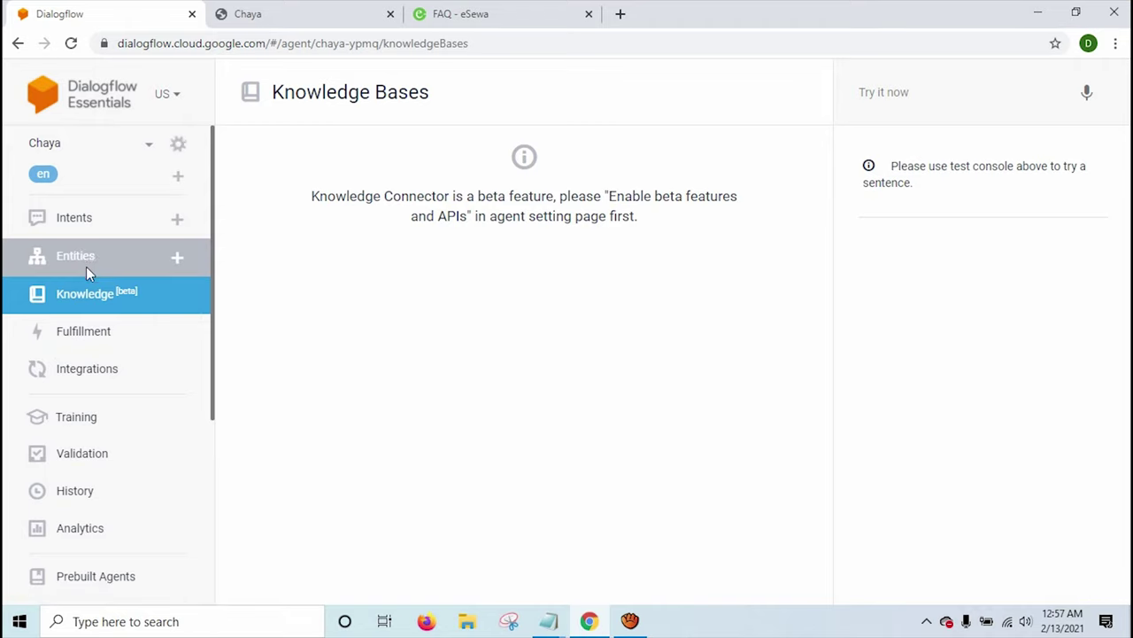
{"action": "left_click", "coordinate": [179, 145]}
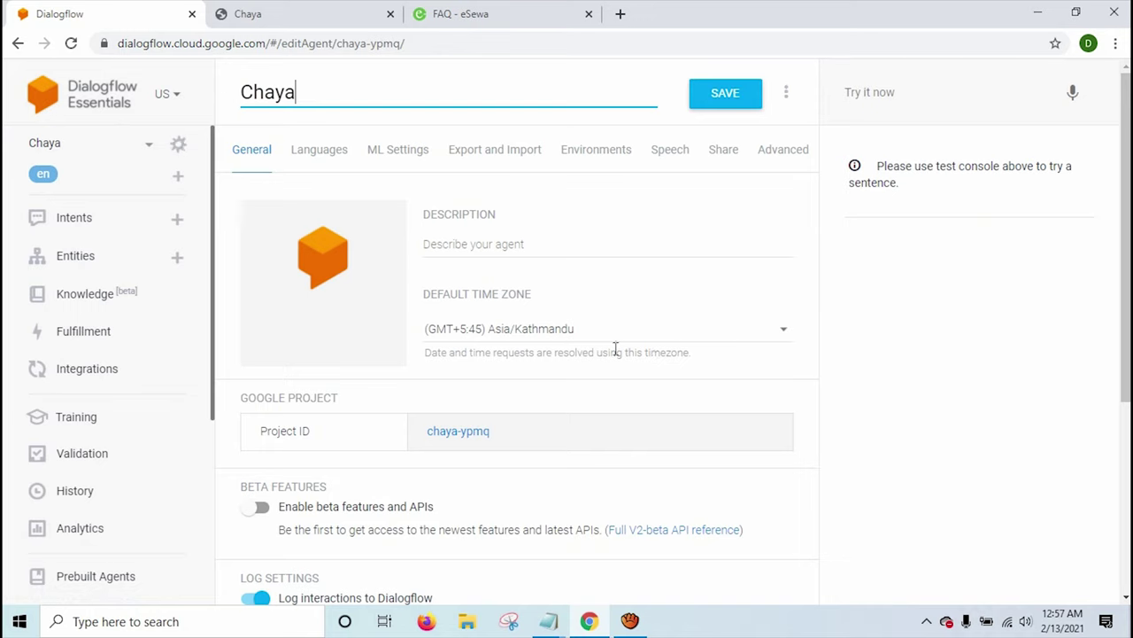
{"action": "scroll", "coordinate": [448, 280], "scroll_direction": "down", "scroll_amount": 2}
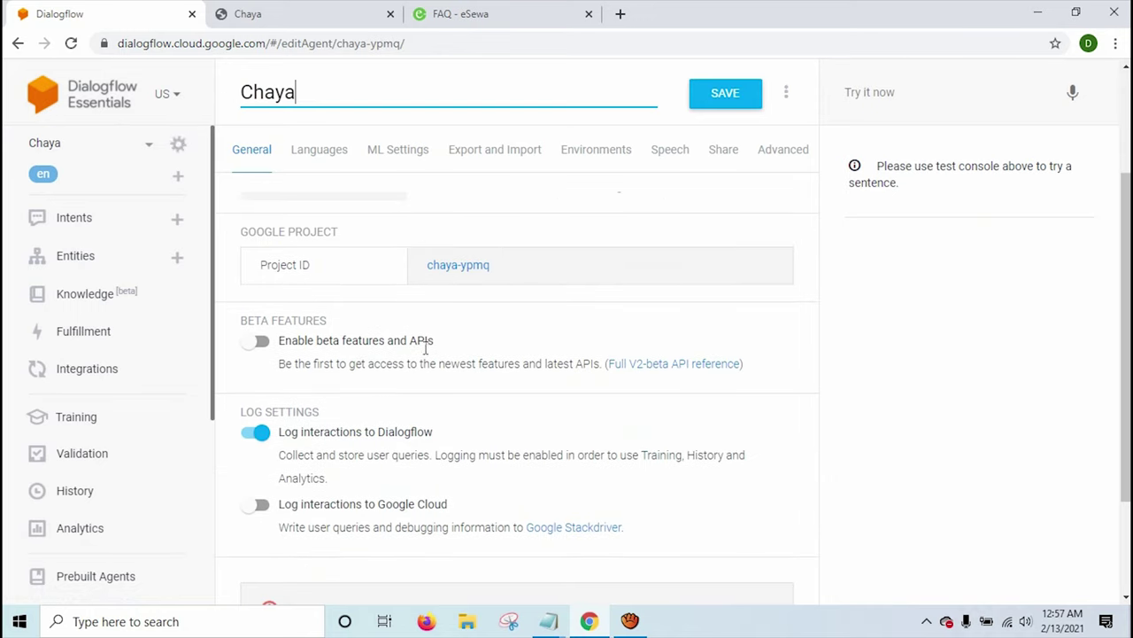
{"action": "left_click", "coordinate": [256, 346]}
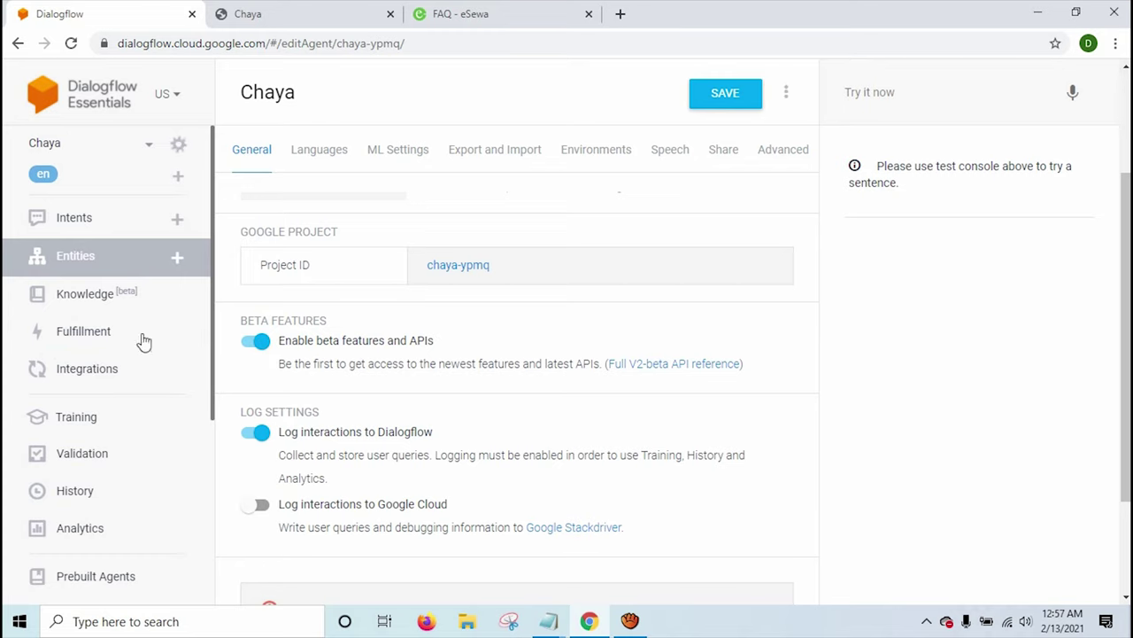
{"action": "left_click", "coordinate": [102, 298]}
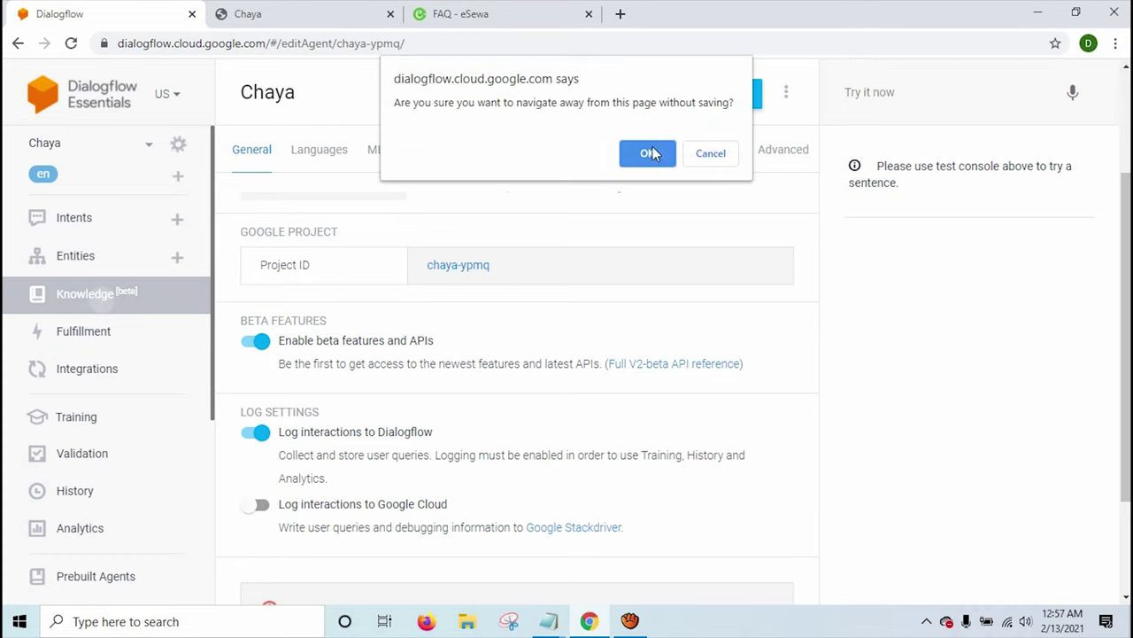
{"action": "left_click", "coordinate": [704, 153]}
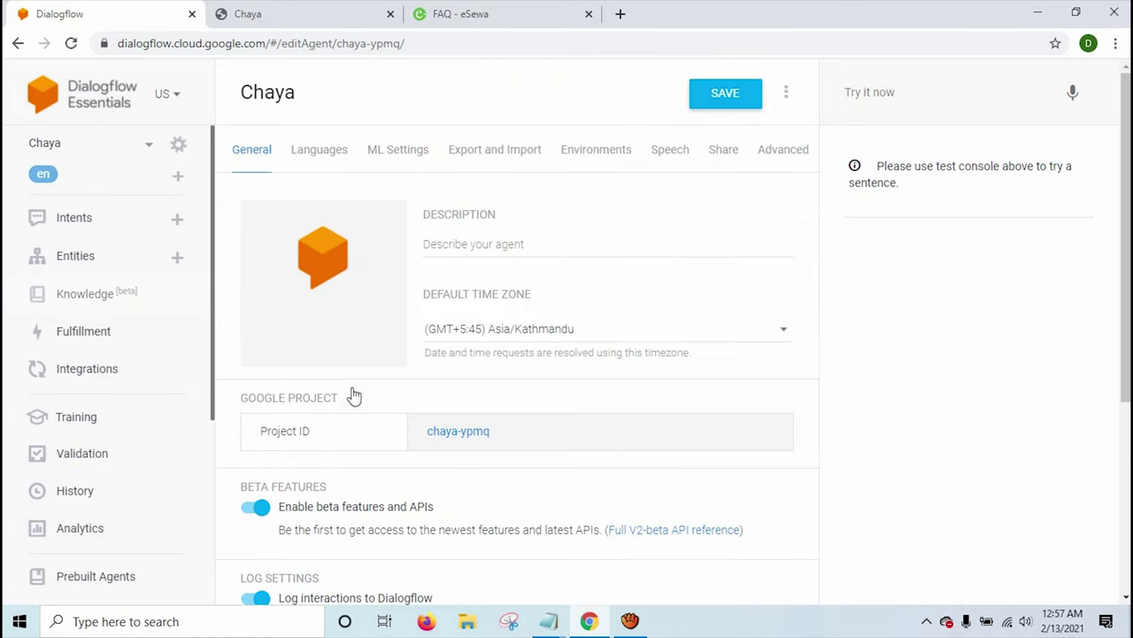
{"action": "scroll", "coordinate": [354, 398], "scroll_direction": "down", "scroll_amount": 1}
{"action": "left_click", "coordinate": [734, 98]}
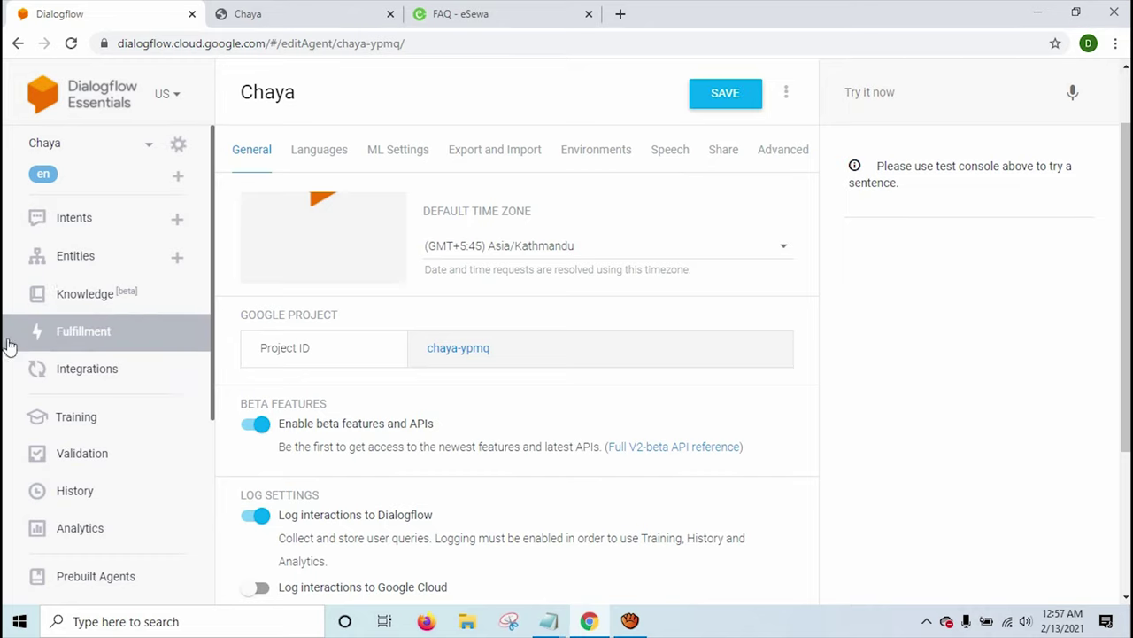
Create and save a new knowledge base named FAQ.
{"action": "left_click", "coordinate": [102, 305]}
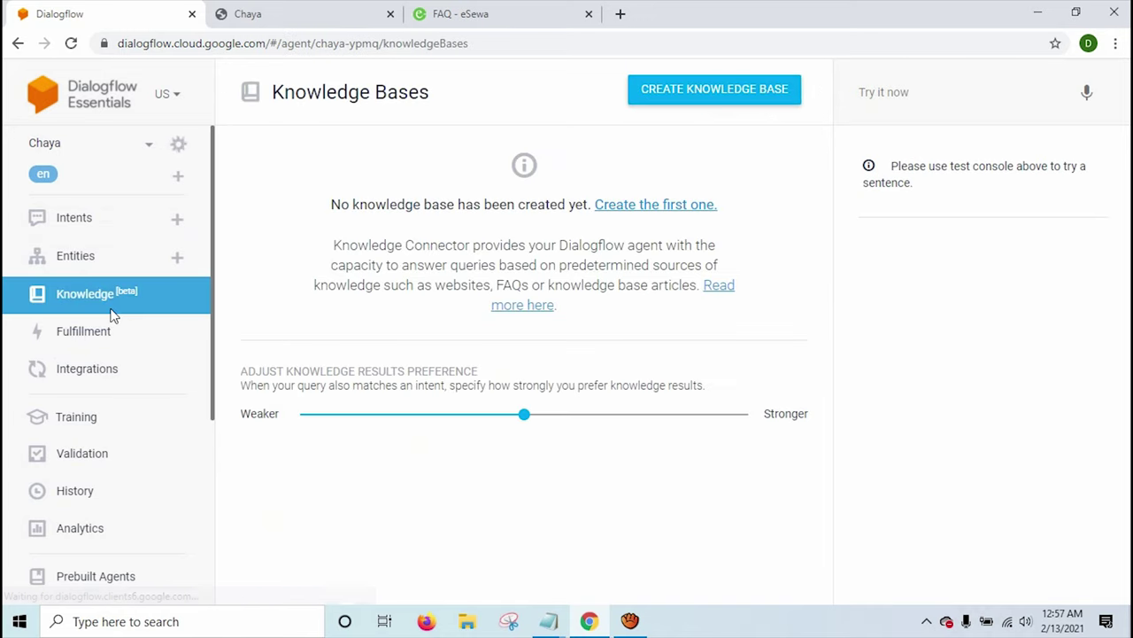
{"action": "left_click", "coordinate": [739, 105]}
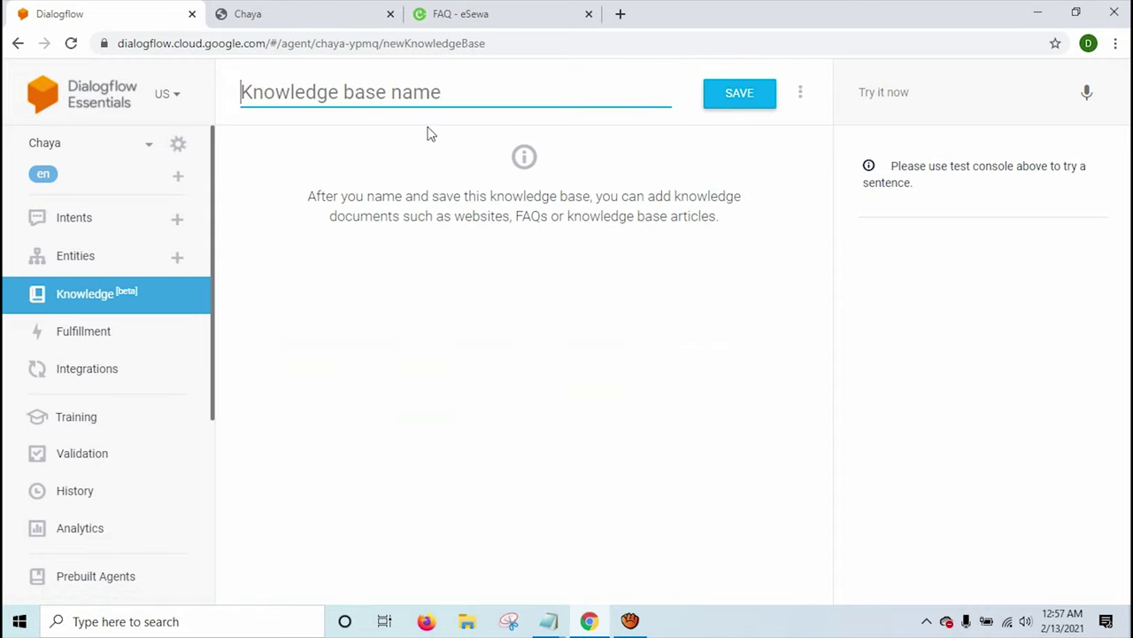
{"action": "type", "text": "FAQ"}
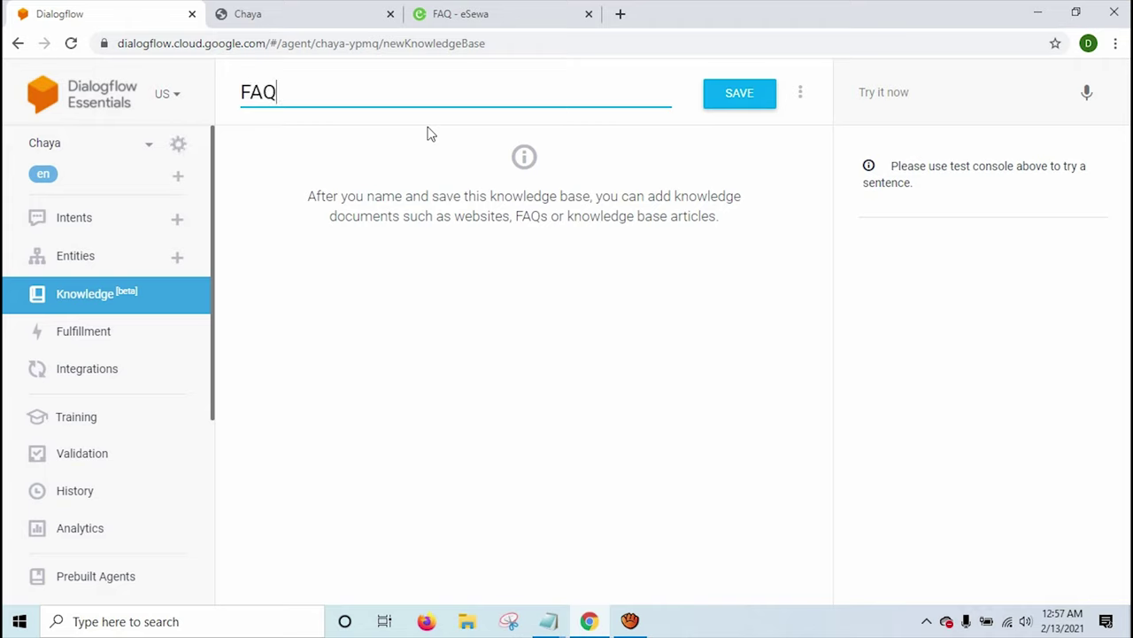
{"action": "left_click", "coordinate": [751, 106]}
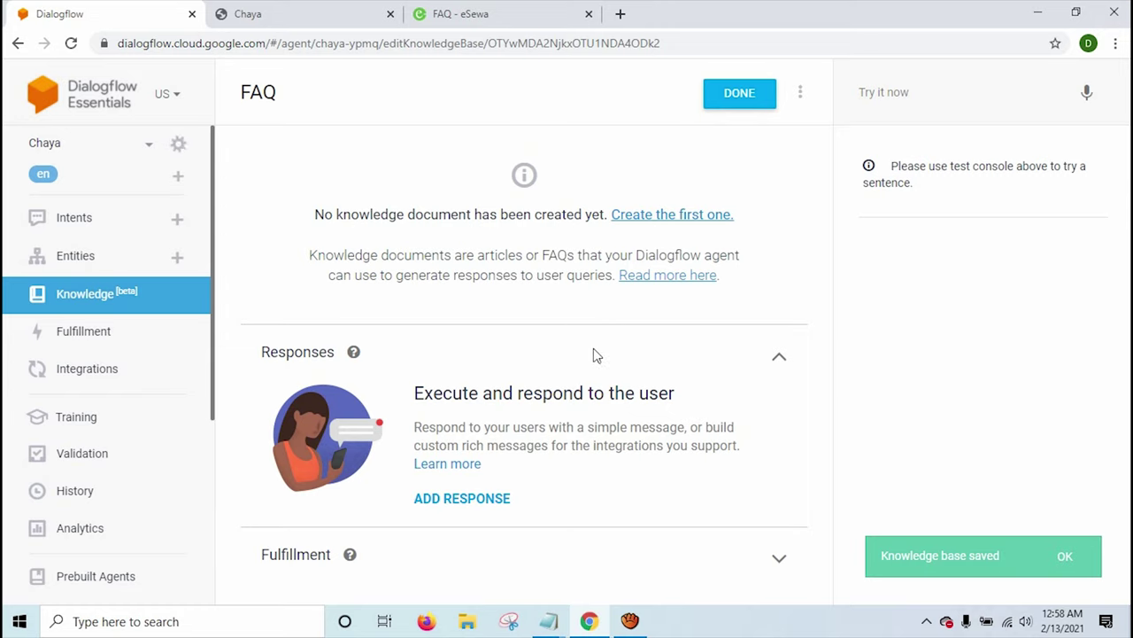
Add the $Knowledge.Answer[1] response and start creating the first knowledge document.
{"action": "left_click", "coordinate": [462, 498]}
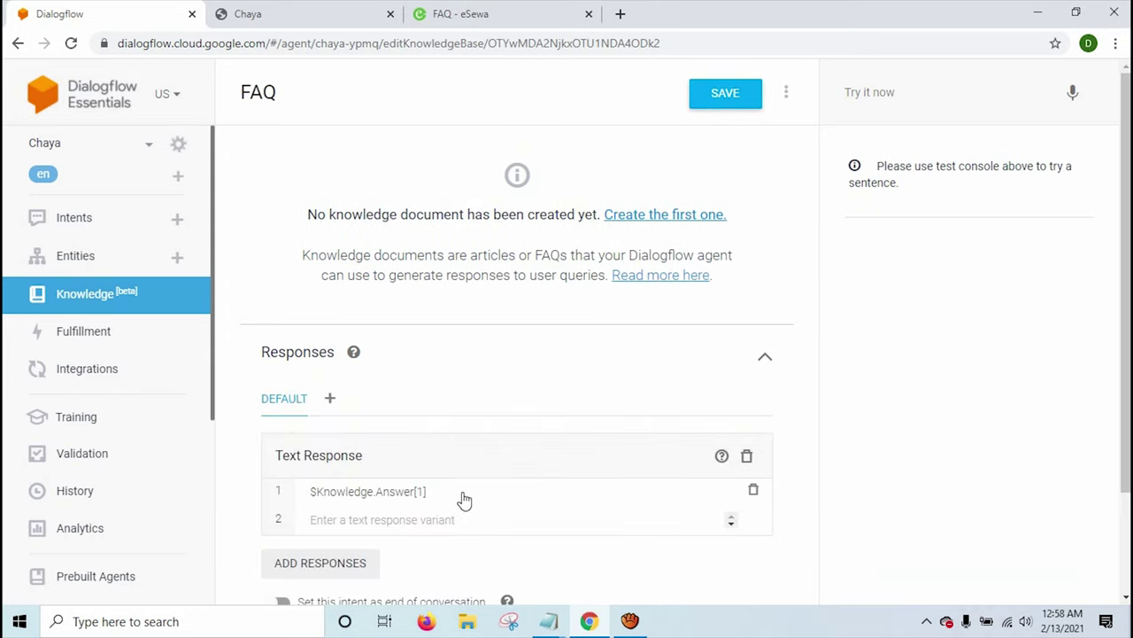
{"action": "scroll", "coordinate": [452, 461], "scroll_direction": "down", "scroll_amount": 1}
{"action": "scroll", "coordinate": [561, 301], "scroll_direction": "up", "scroll_amount": 1}
{"action": "left_click_drag", "start_coordinate": [307, 225], "coordinate": [577, 222]}
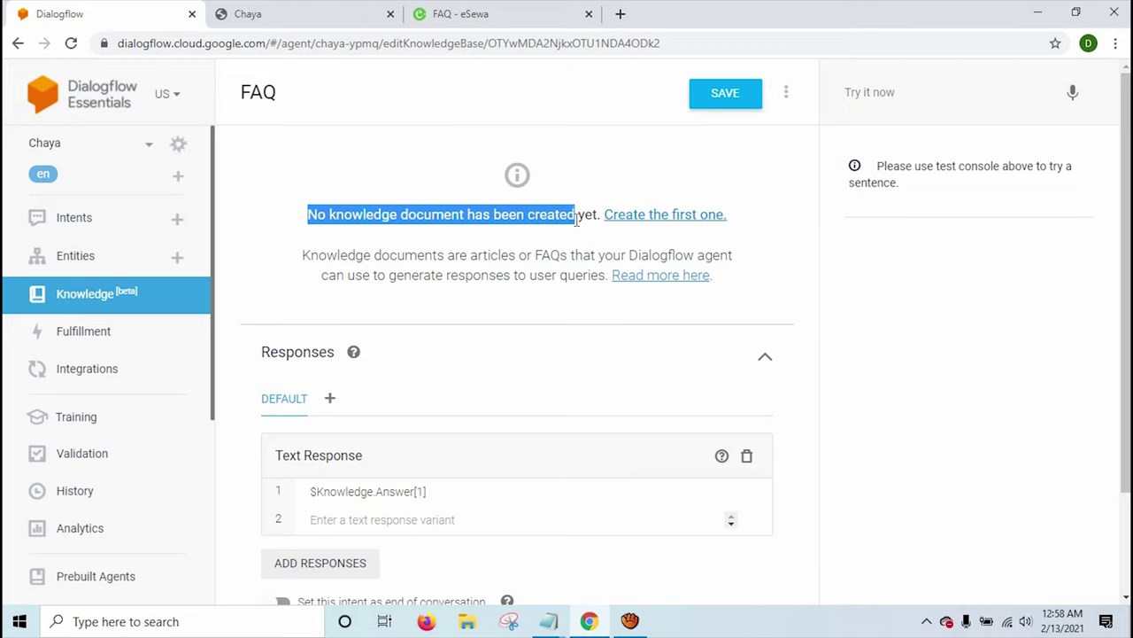
{"action": "left_click", "coordinate": [576, 222]}
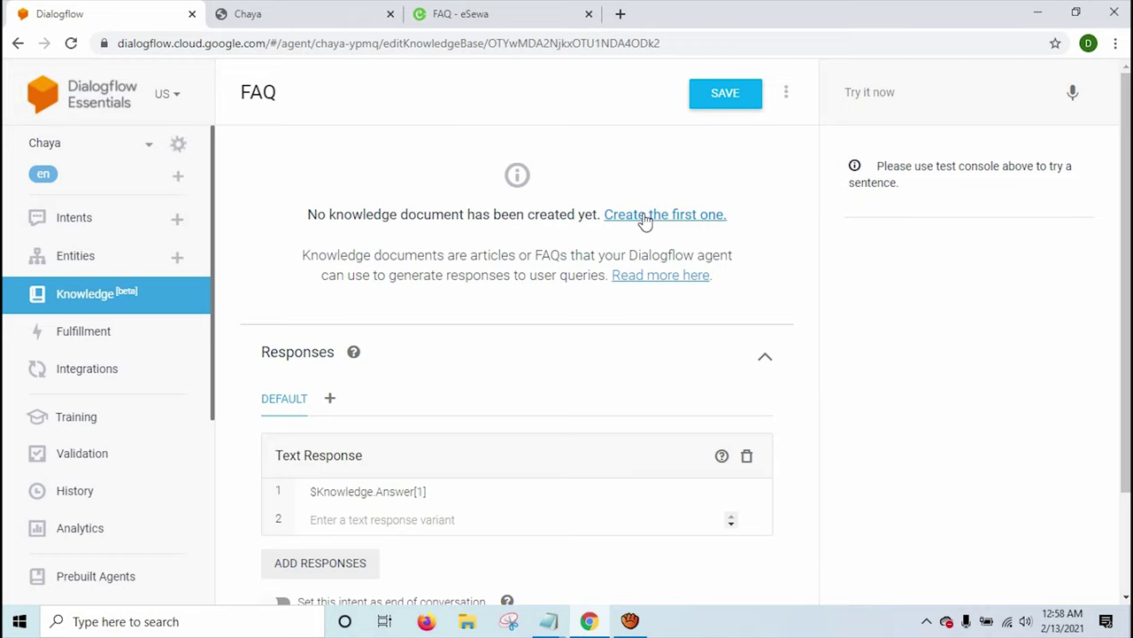
{"action": "left_click", "coordinate": [643, 218]}
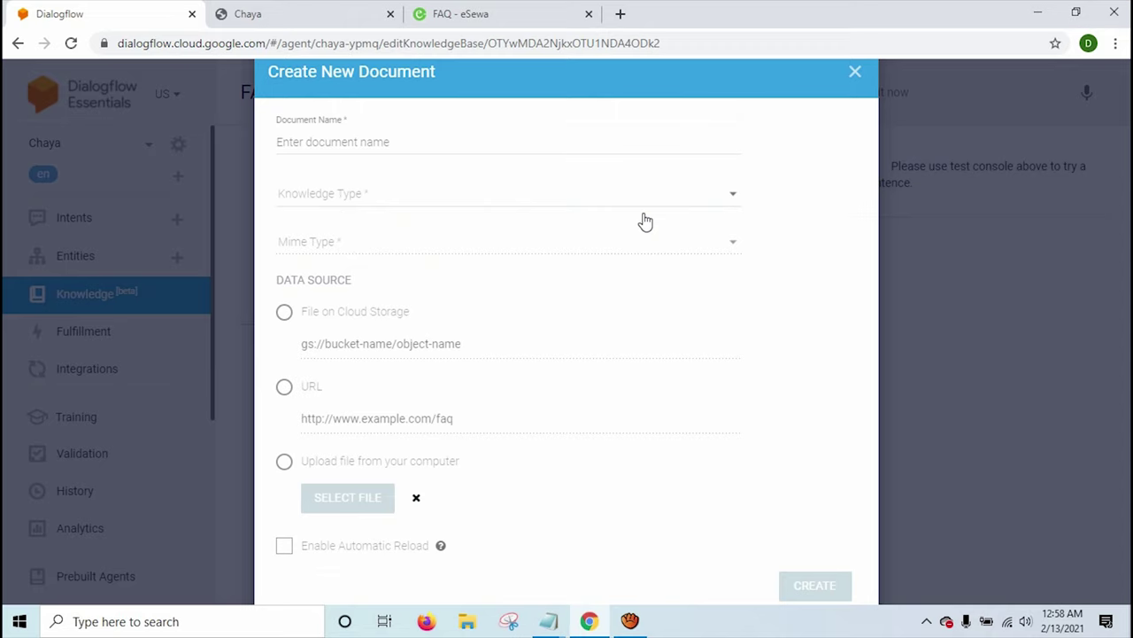
Name the document FAQ, with Knowledge Type FAQ and Mime Type text/html.
{"action": "left_click", "coordinate": [374, 149]}
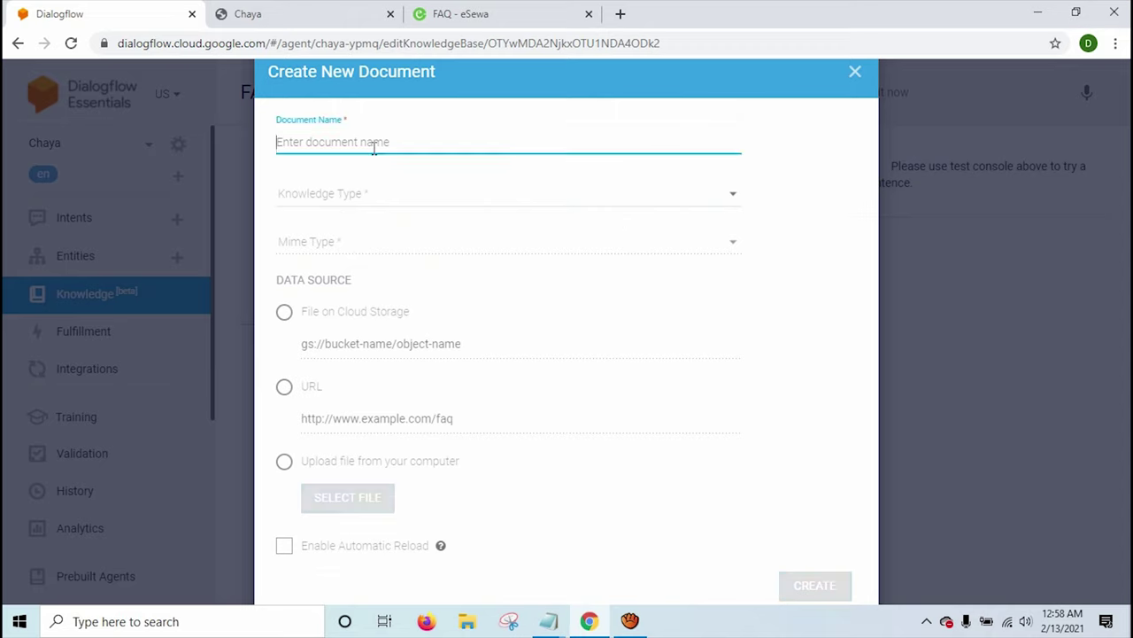
{"action": "type", "text": "FAQ"}
{"action": "key", "text": "Tab"}
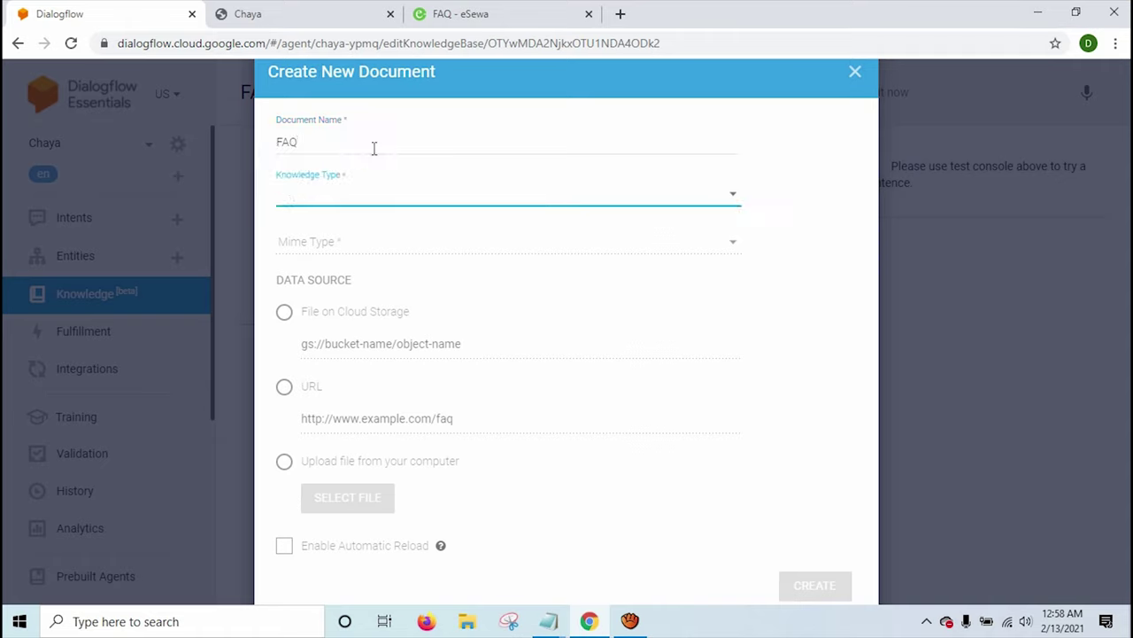
{"action": "left_click", "coordinate": [380, 195]}
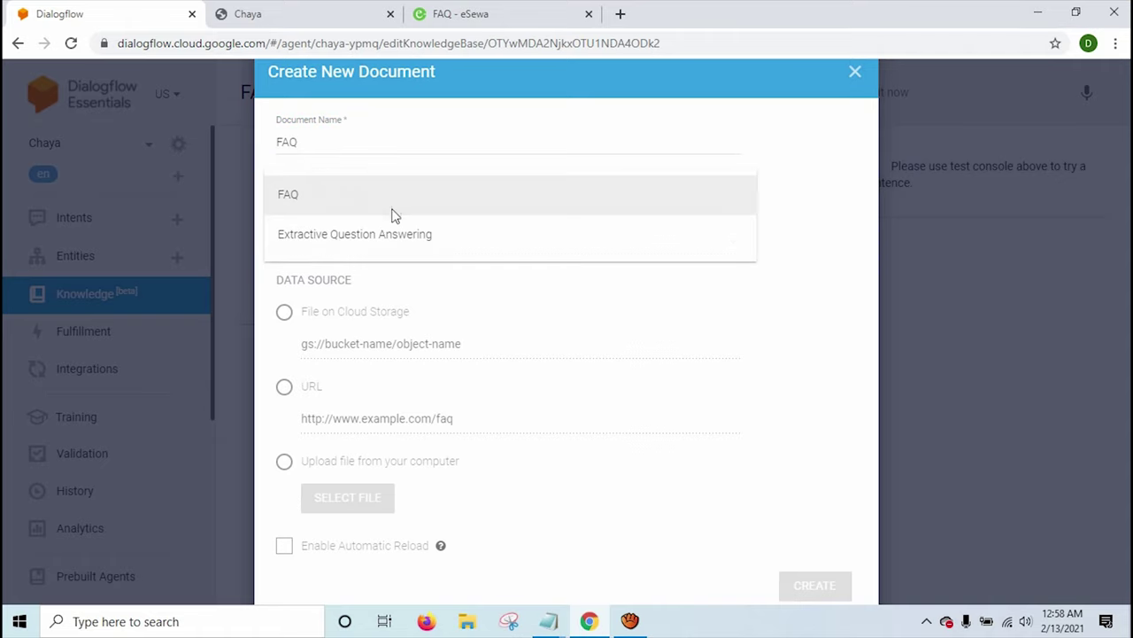
{"action": "left_click", "coordinate": [343, 206]}
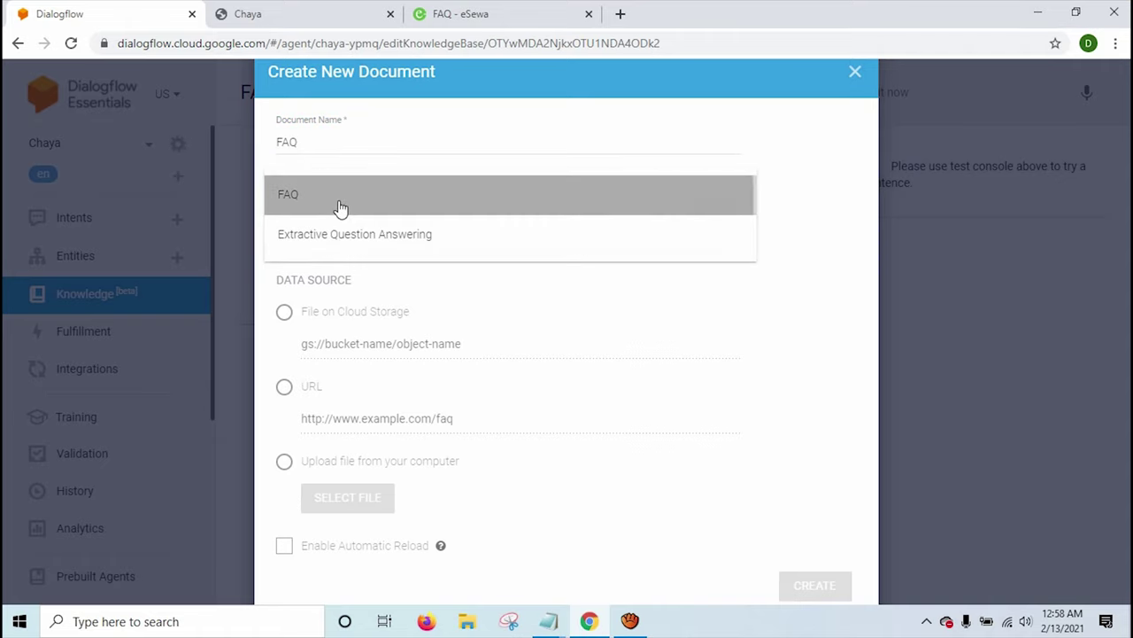
{"action": "left_click", "coordinate": [348, 255]}
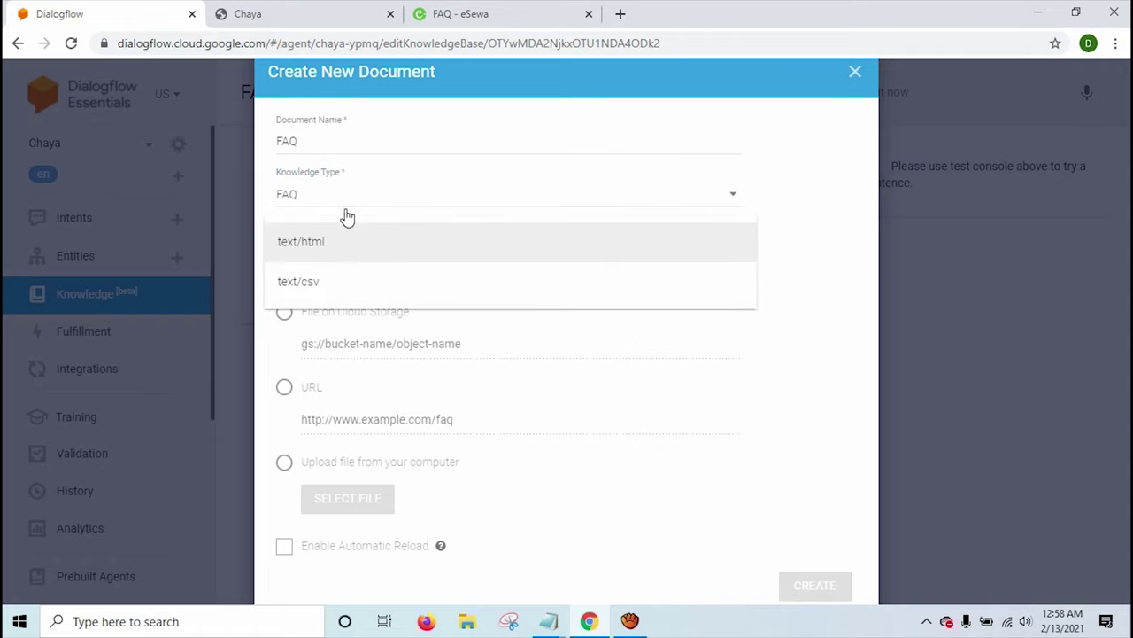
{"action": "left_click", "coordinate": [348, 217]}
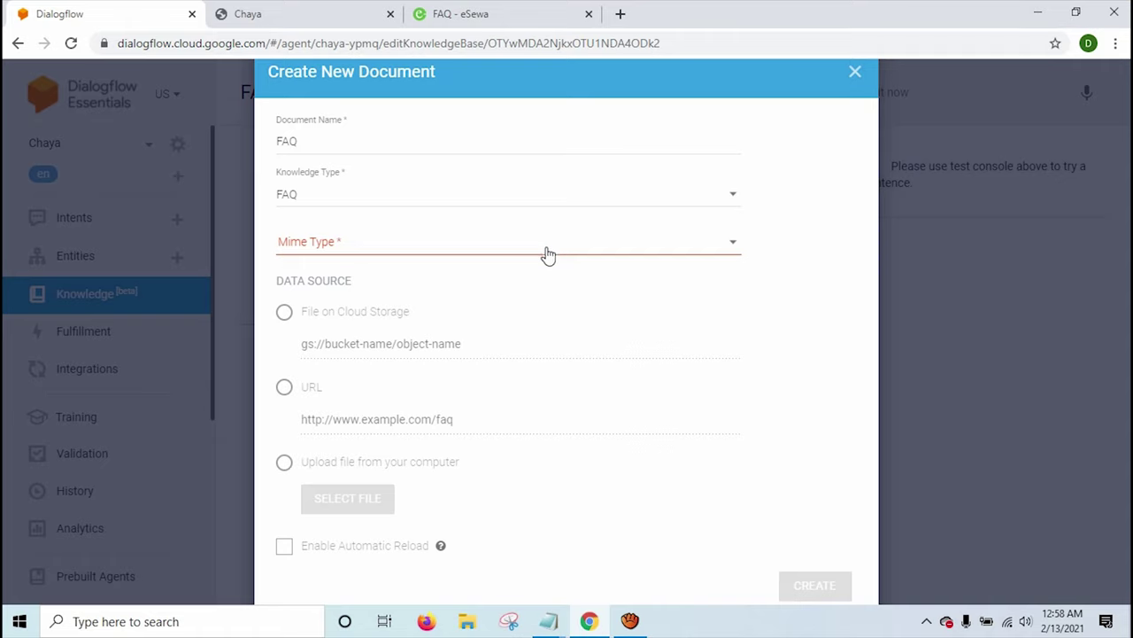
{"action": "left_click", "coordinate": [547, 254]}
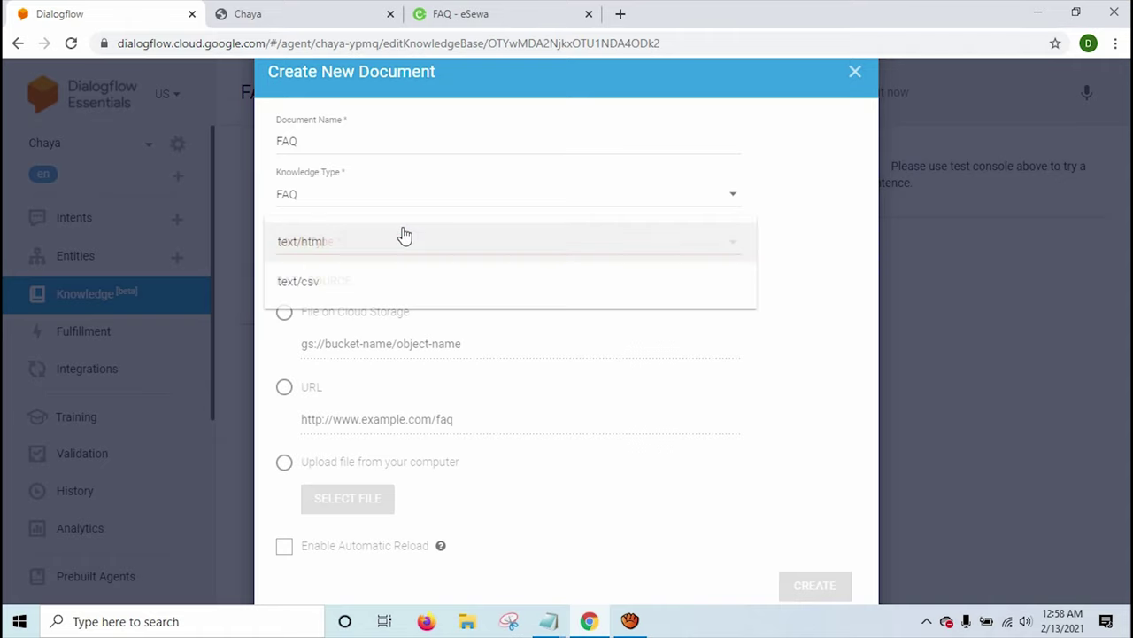
{"action": "left_click", "coordinate": [328, 249]}
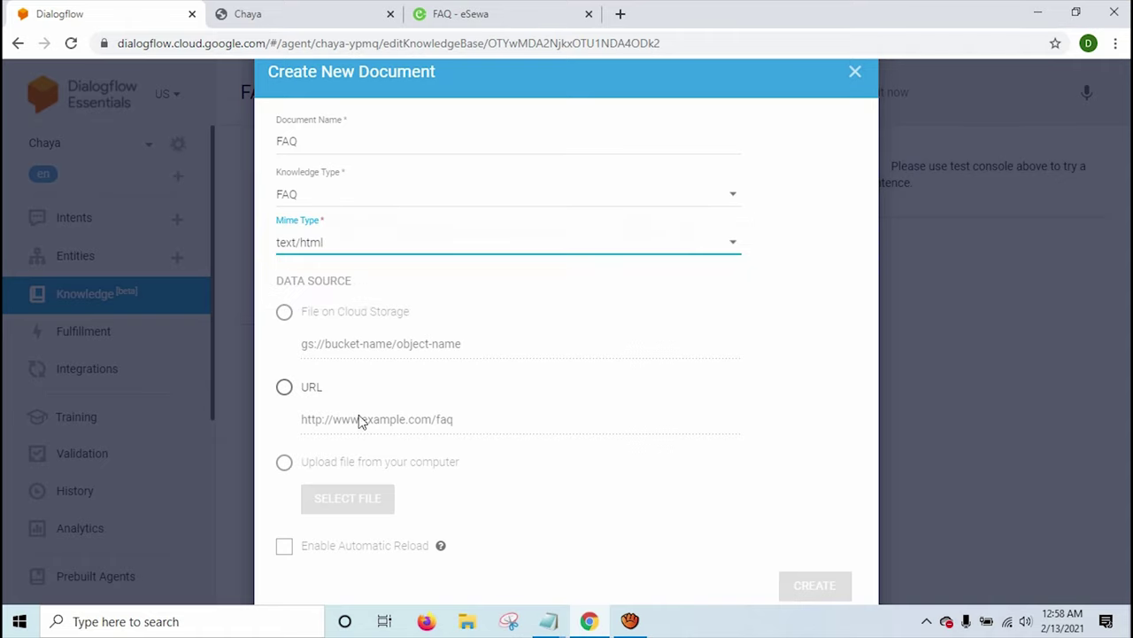
{"action": "left_click", "coordinate": [283, 387]}
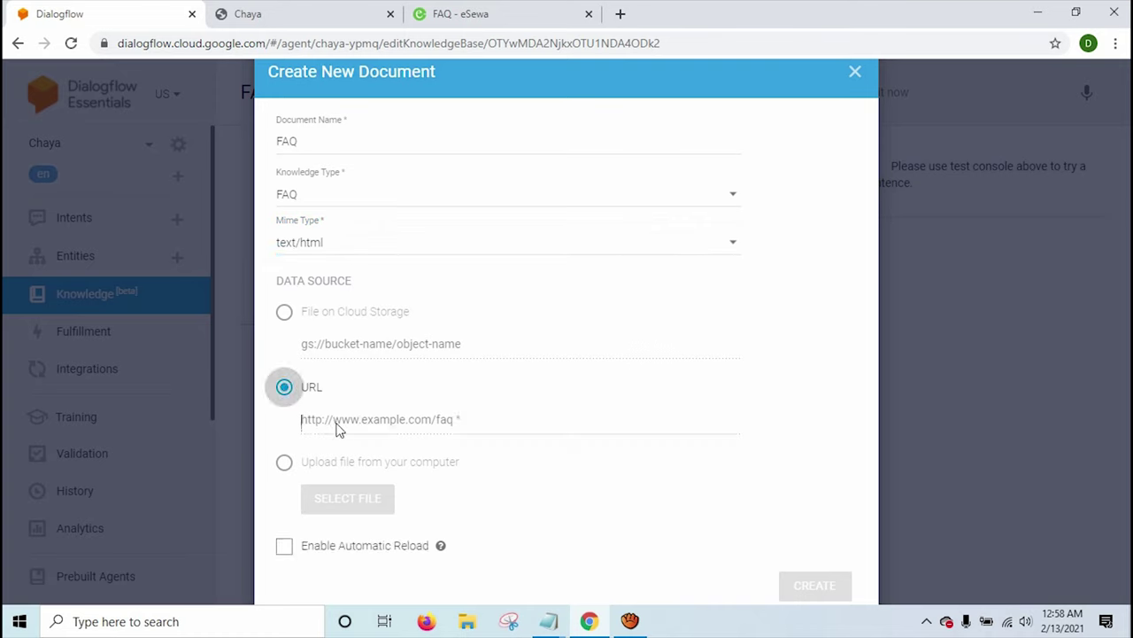
{"action": "left_click", "coordinate": [337, 425]}
{"action": "type", "text": "https://blog.esewa.com.np/faq/"}
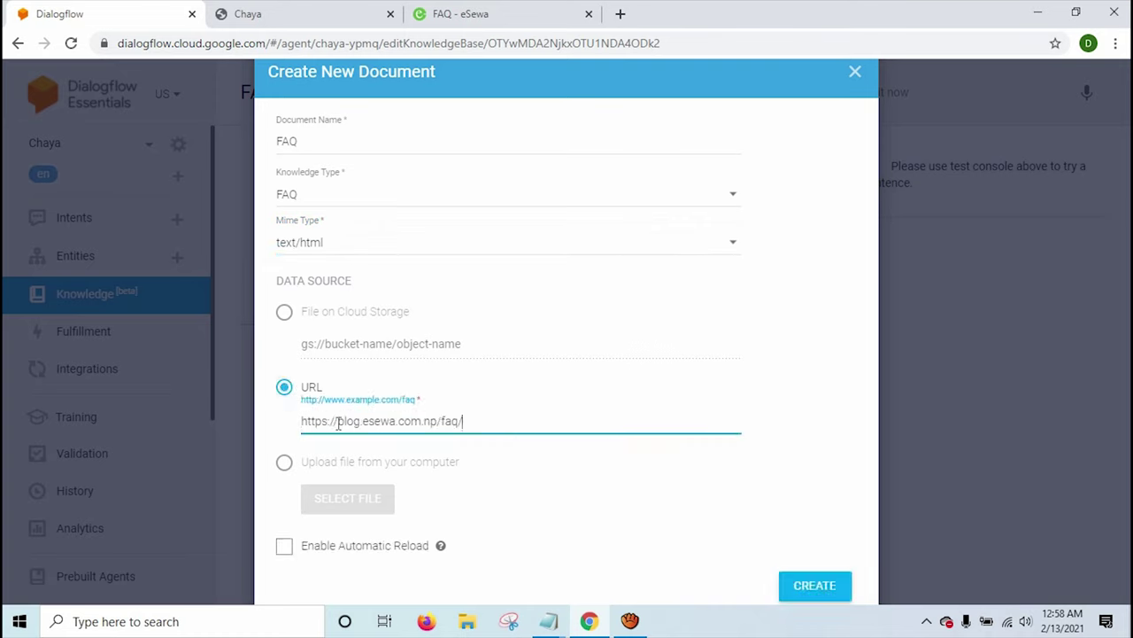
{"action": "left_click", "coordinate": [808, 587]}
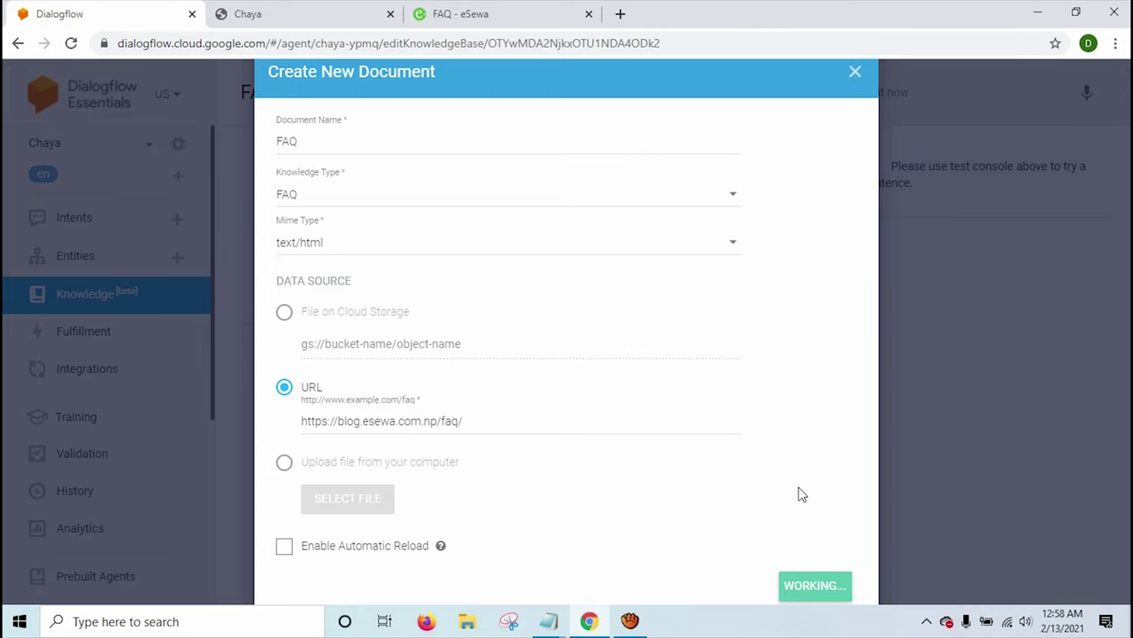
Browse the eSewa FAQ questions, then return to Dialogflow's knowledge page listing the FAQ document.
{"action": "left_click", "coordinate": [536, 12]}
{"action": "scroll", "coordinate": [429, 246], "scroll_direction": "down", "scroll_amount": 3}
{"action": "scroll", "coordinate": [425, 246], "scroll_direction": "up", "scroll_amount": 10}
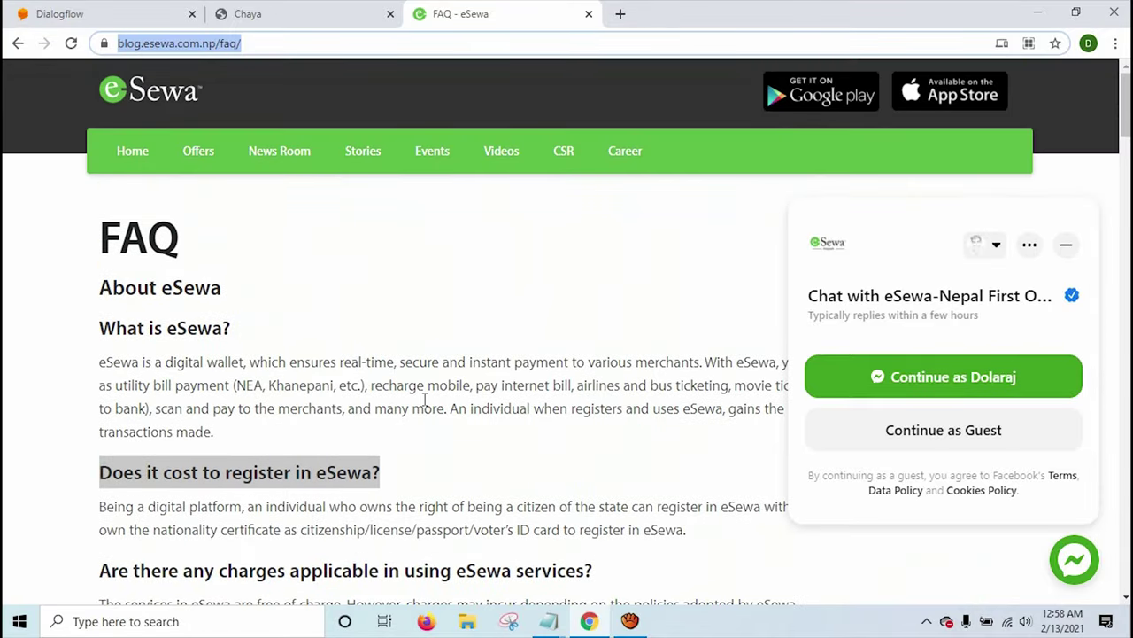
{"action": "scroll", "coordinate": [425, 400], "scroll_direction": "down", "scroll_amount": 15}
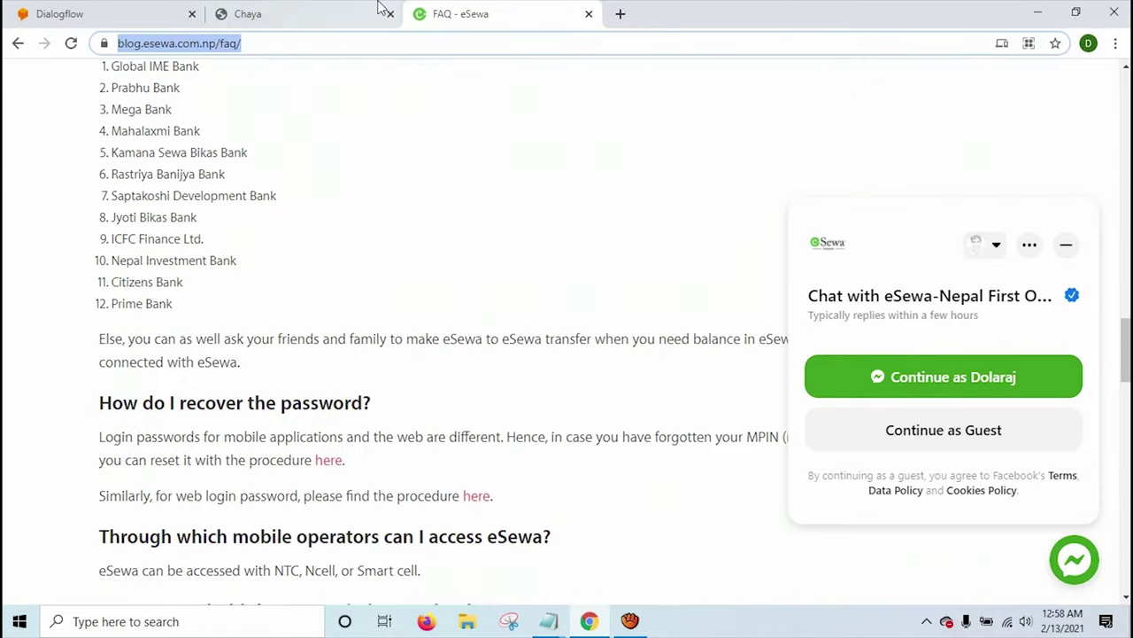
{"action": "left_click", "coordinate": [273, 11]}
{"action": "left_click", "coordinate": [67, 10]}
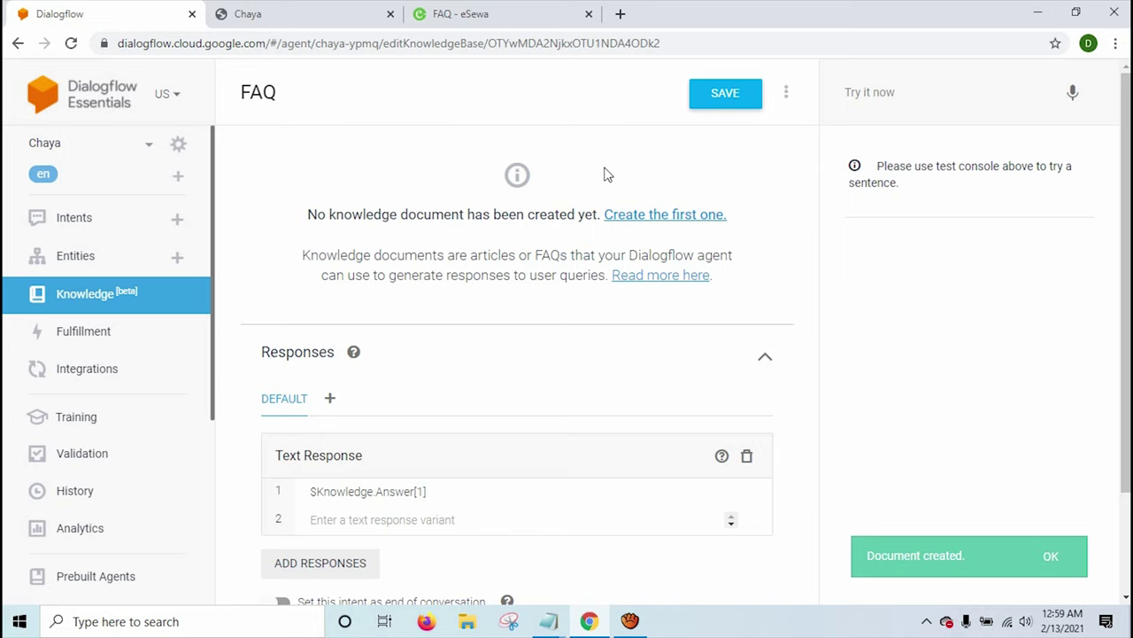
{"action": "left_click", "coordinate": [496, 13]}
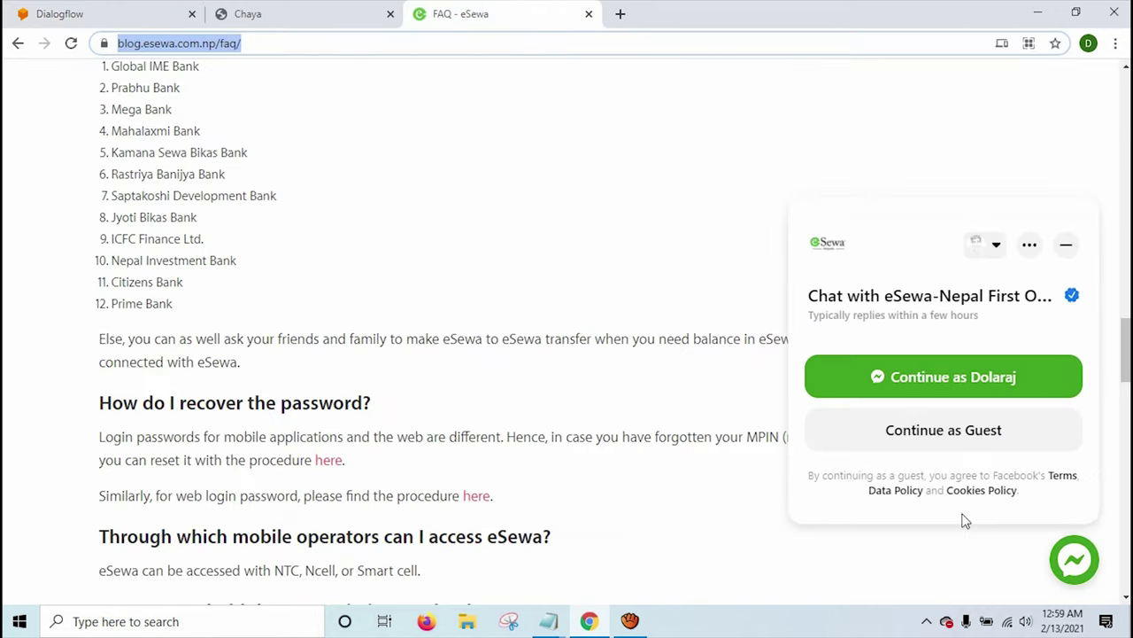
{"action": "left_click", "coordinate": [352, 11]}
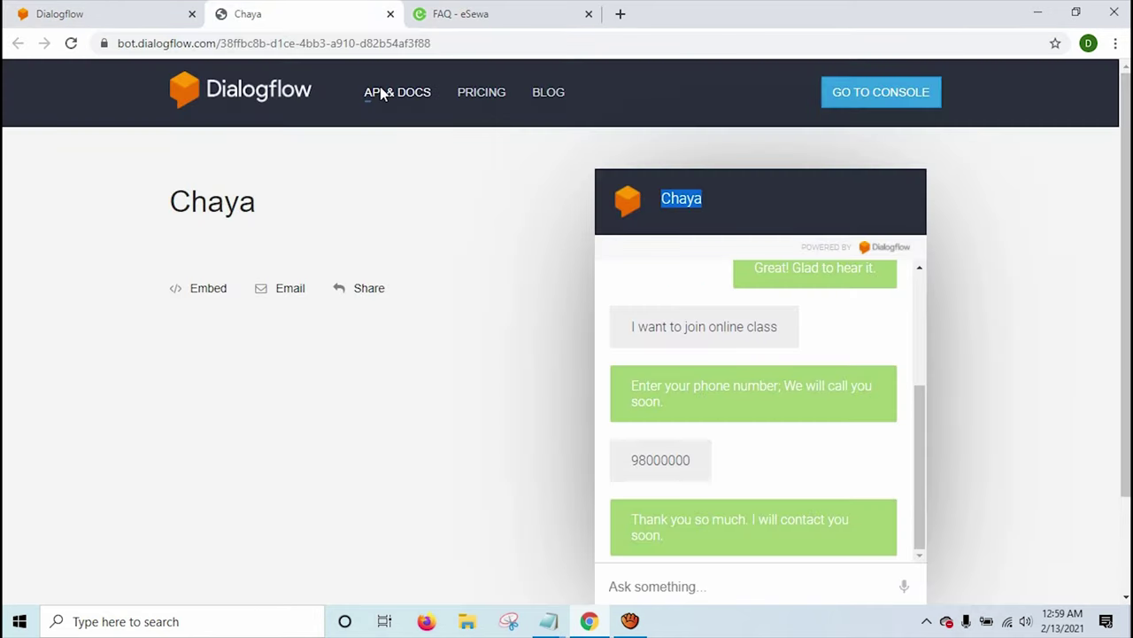
{"action": "left_click", "coordinate": [84, 14]}
{"action": "left_click", "coordinate": [443, 14]}
{"action": "left_click", "coordinate": [177, 9]}
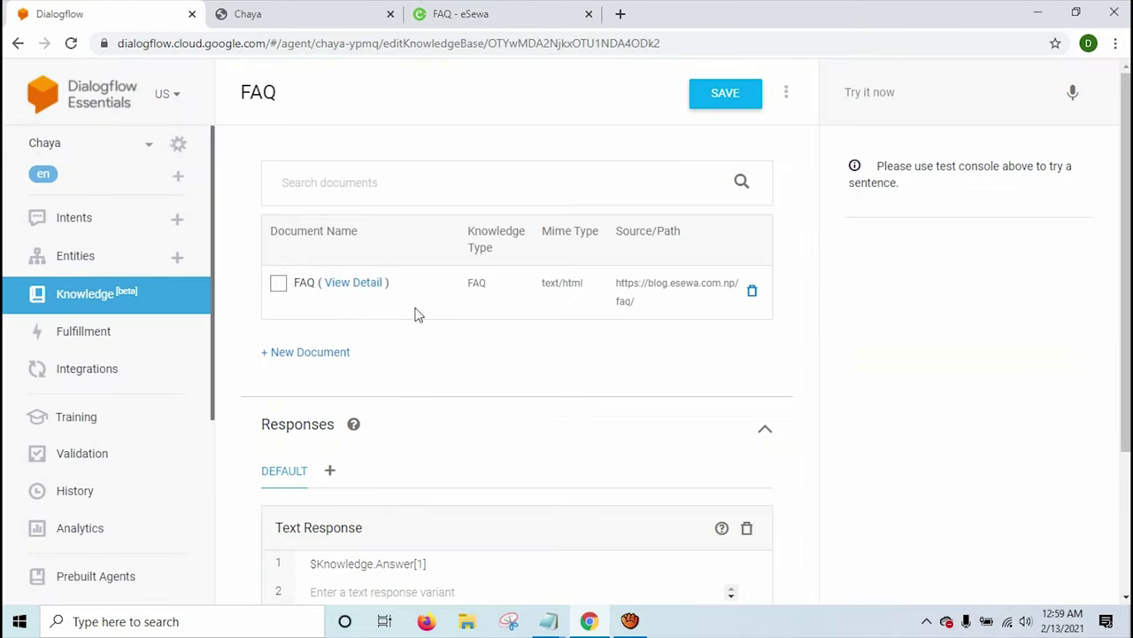
Save the FAQ knowledge base with its $Knowledge.Answer[1] text response.
{"action": "scroll", "coordinate": [949, 448], "scroll_direction": "down", "scroll_amount": 2}
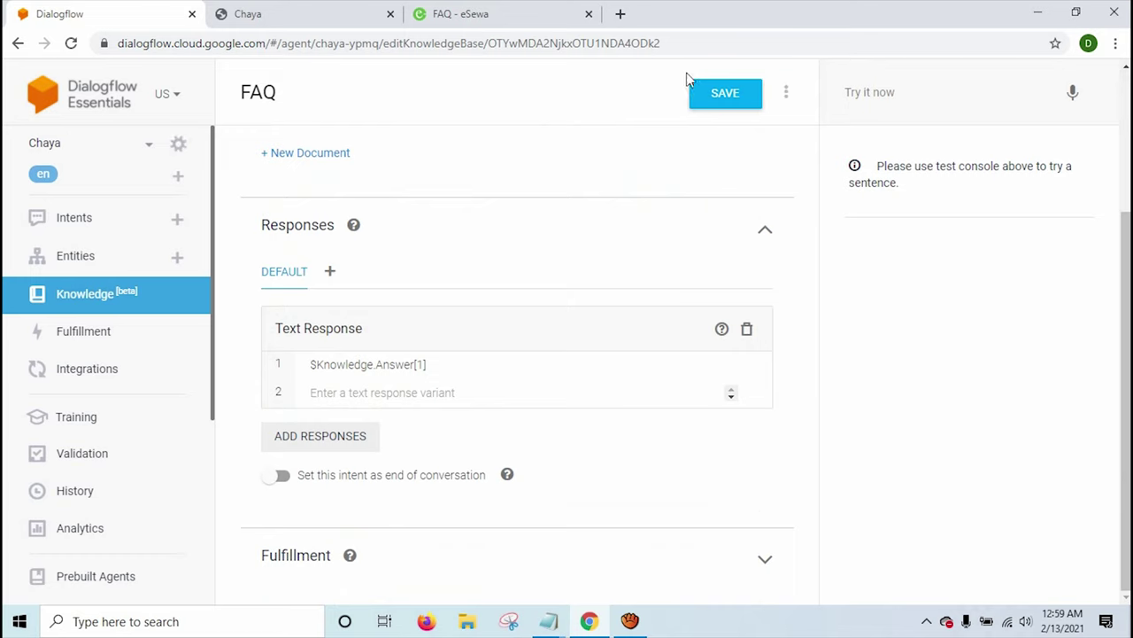
{"action": "left_click", "coordinate": [721, 95]}
Copy the question 'How do I put money in eSewa wallet?' from the eSewa FAQ page.
{"action": "left_click", "coordinate": [487, 11]}
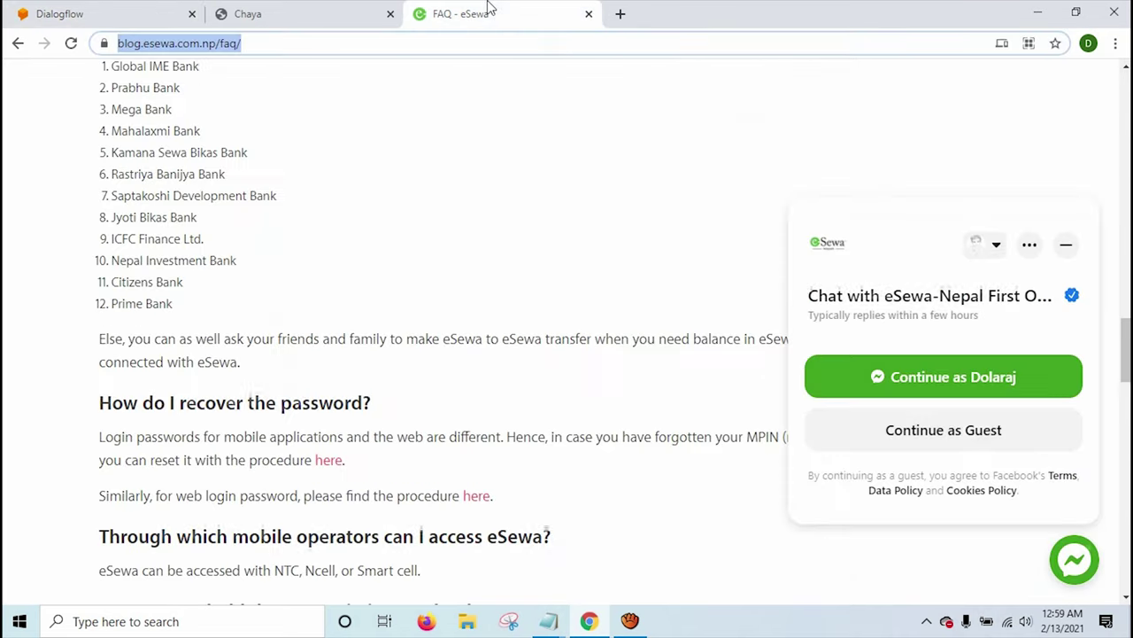
{"action": "scroll", "coordinate": [508, 268], "scroll_direction": "up", "scroll_amount": 5}
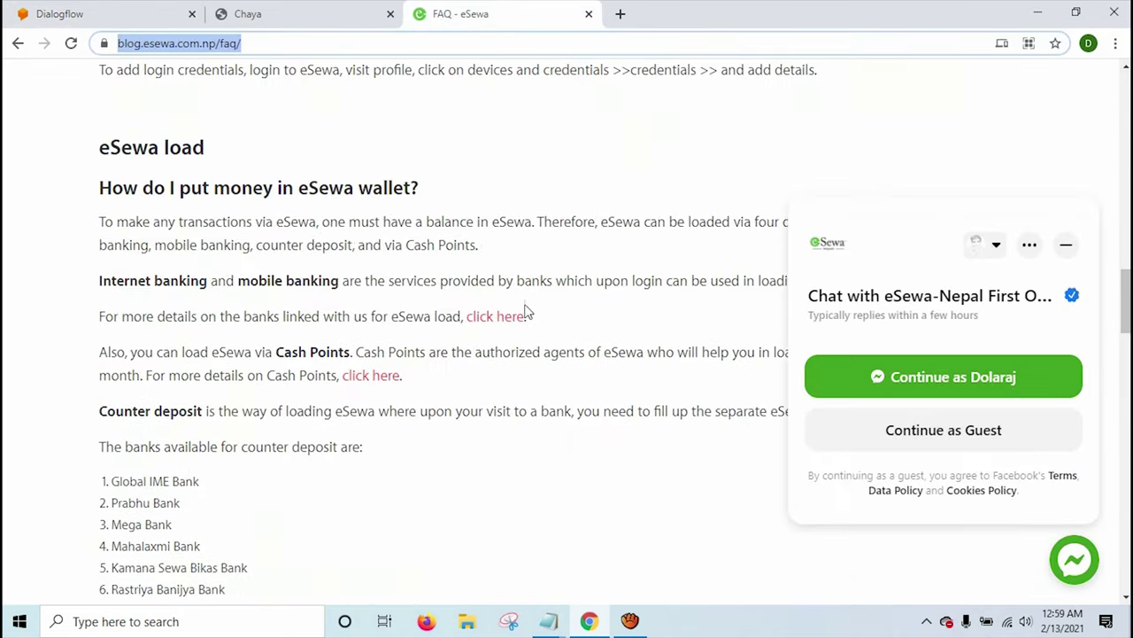
{"action": "scroll", "coordinate": [162, 206], "scroll_direction": "up", "scroll_amount": 5}
{"action": "scroll", "coordinate": [206, 251], "scroll_direction": "down", "scroll_amount": 2}
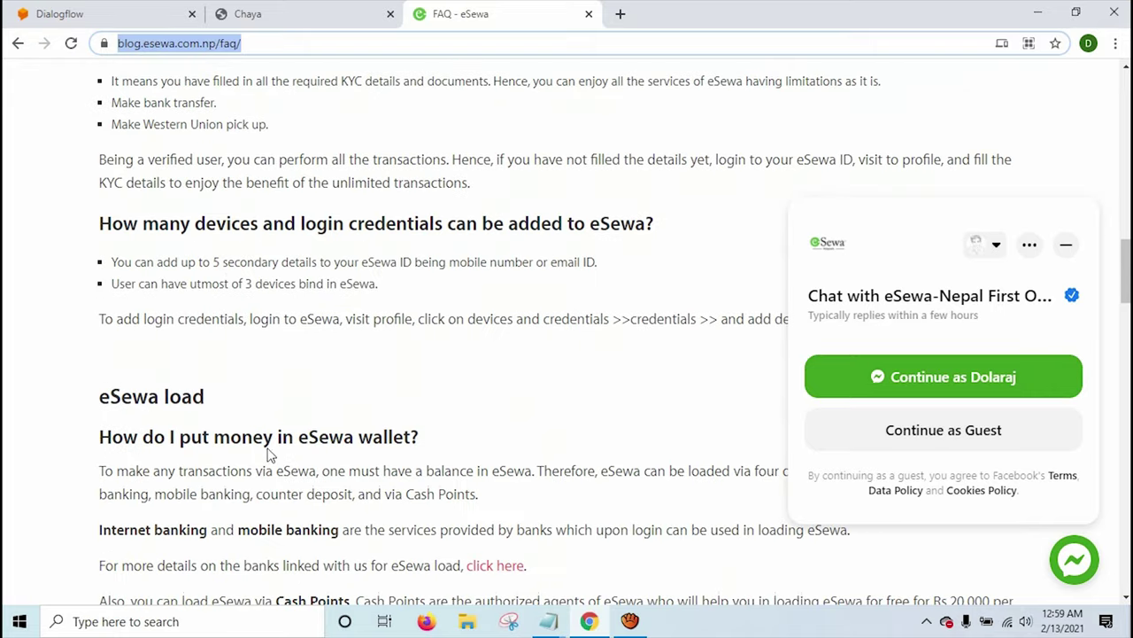
{"action": "triple_click", "coordinate": [377, 439]}
{"action": "right_click", "coordinate": [377, 437]}
{"action": "left_click", "coordinate": [400, 452]}
{"action": "left_click", "coordinate": [248, 13]}
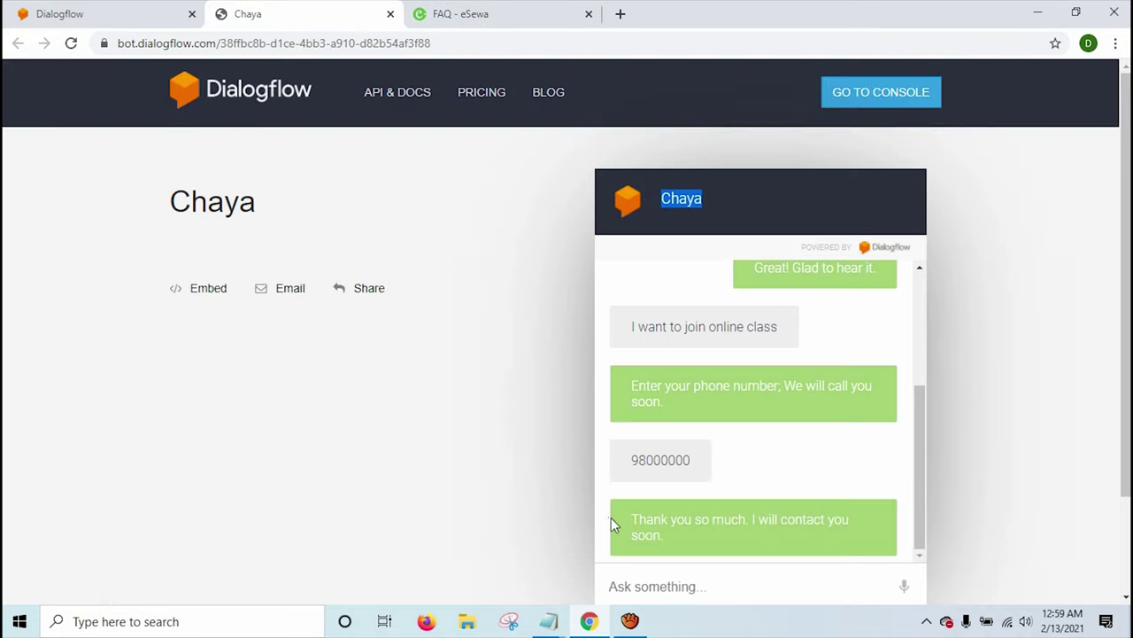
Ask Chaya 'How do I put money in eSewa wallet?' and review its FAQ-based answer.
{"action": "left_click", "coordinate": [647, 581]}
{"action": "key", "text": "ctrl+v"}
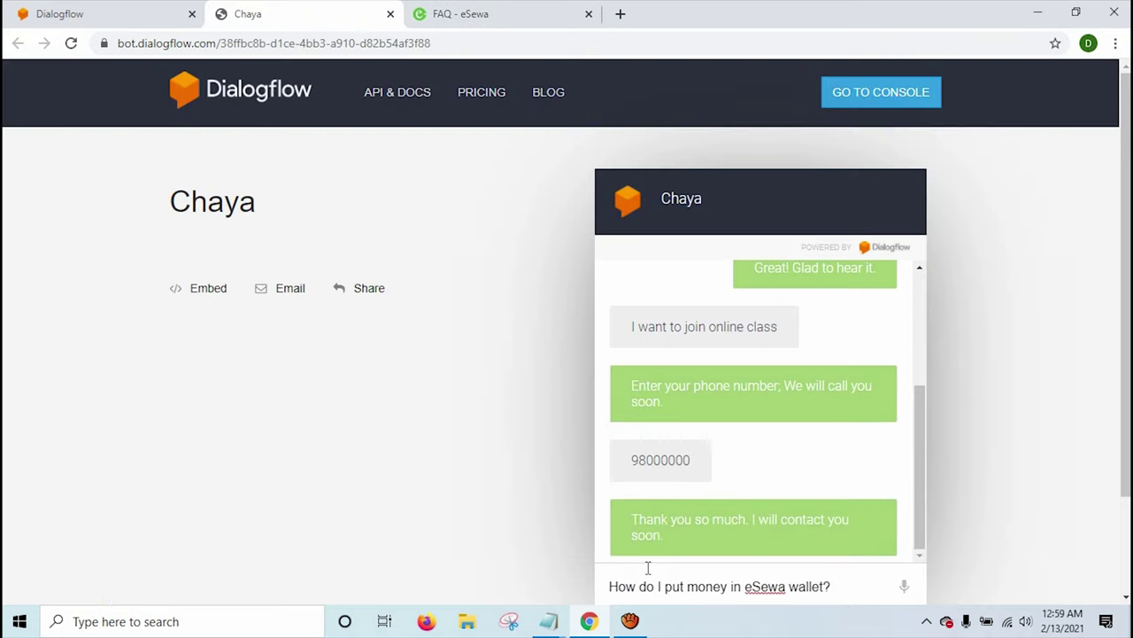
{"action": "key", "text": "Return"}
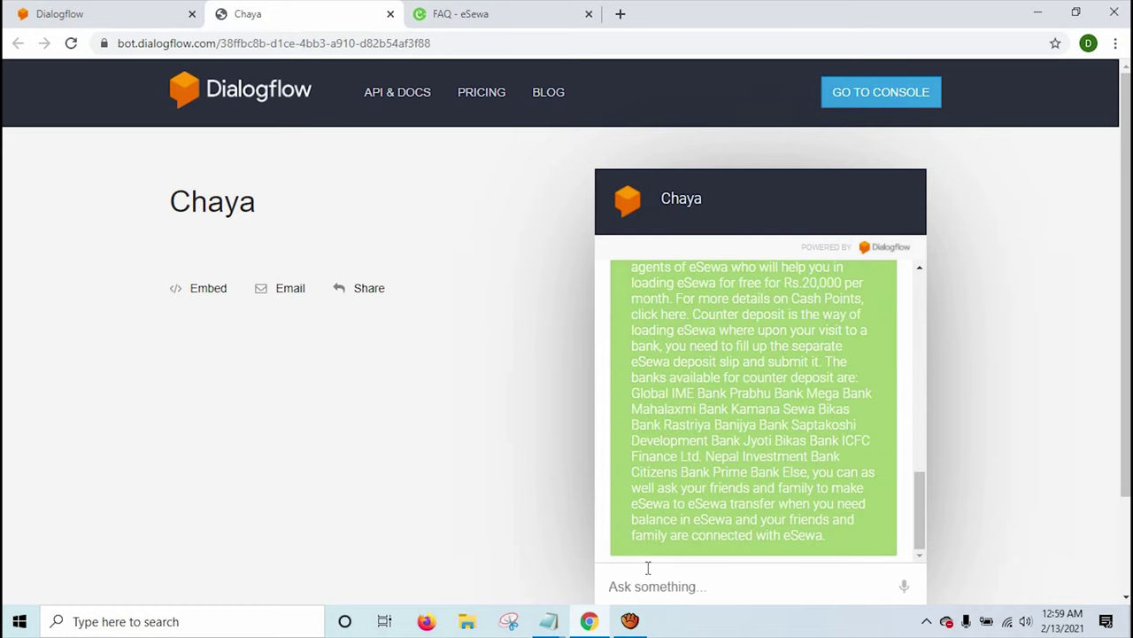
{"action": "scroll", "coordinate": [704, 476], "scroll_direction": "up", "scroll_amount": 4}
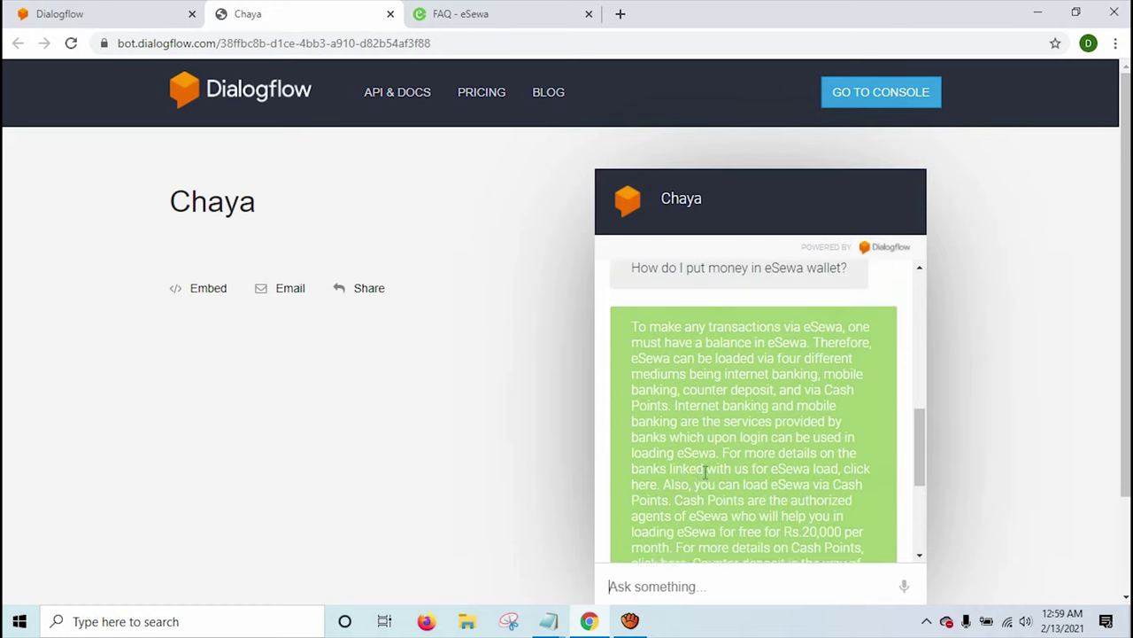
{"action": "triple_click", "coordinate": [647, 430]}
{"action": "left_click", "coordinate": [793, 532]}
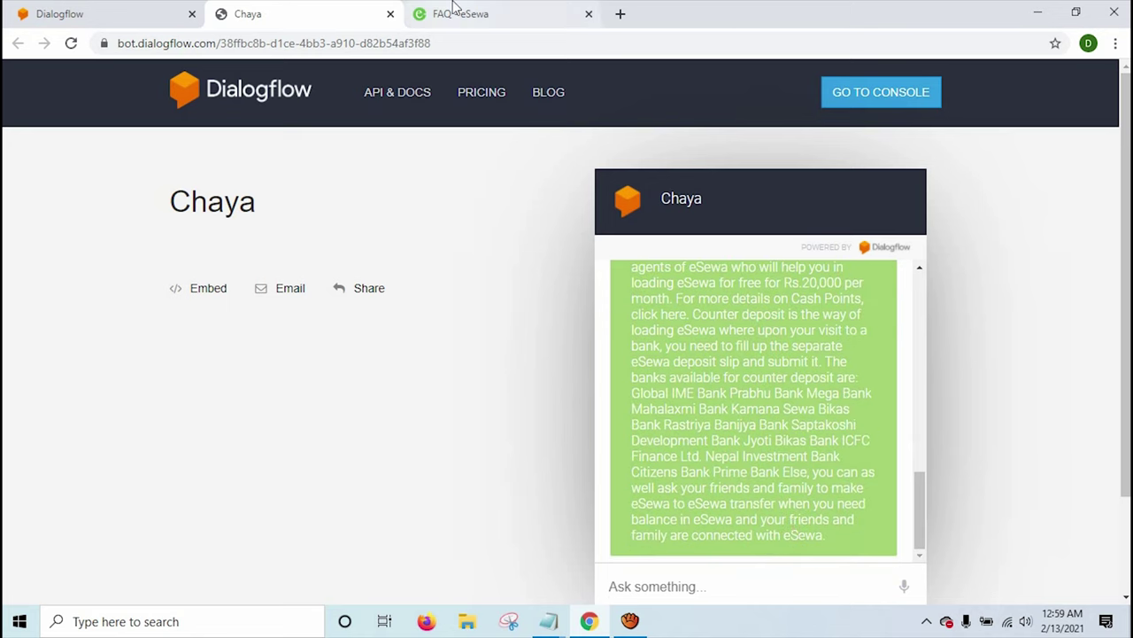
{"action": "left_click", "coordinate": [454, 7]}
{"action": "scroll", "coordinate": [457, 257], "scroll_direction": "up", "scroll_amount": 10}
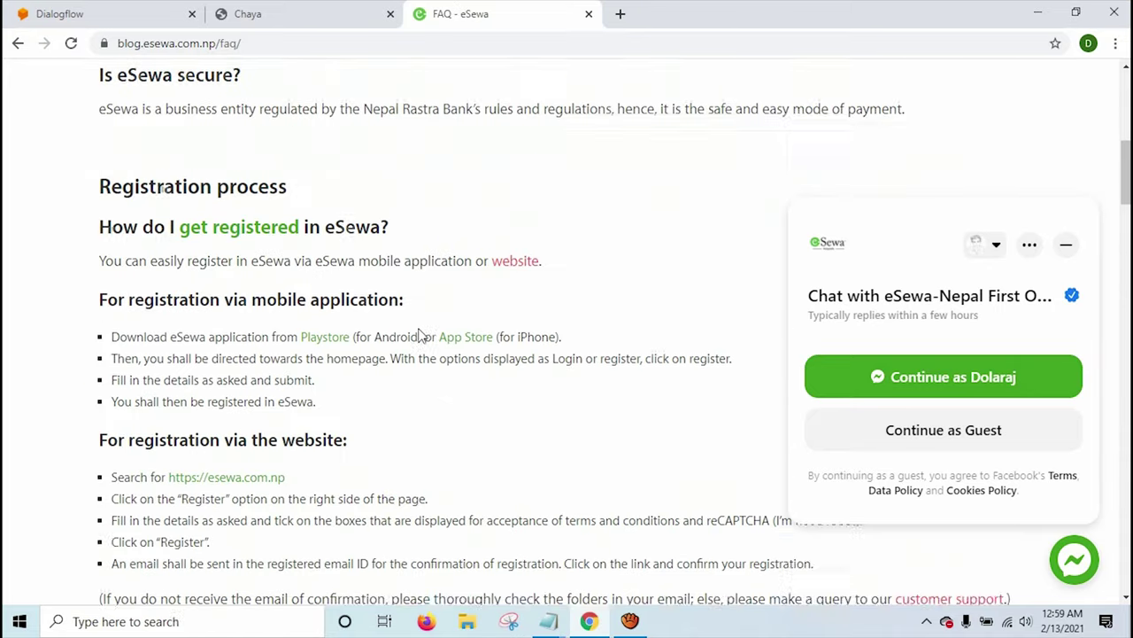